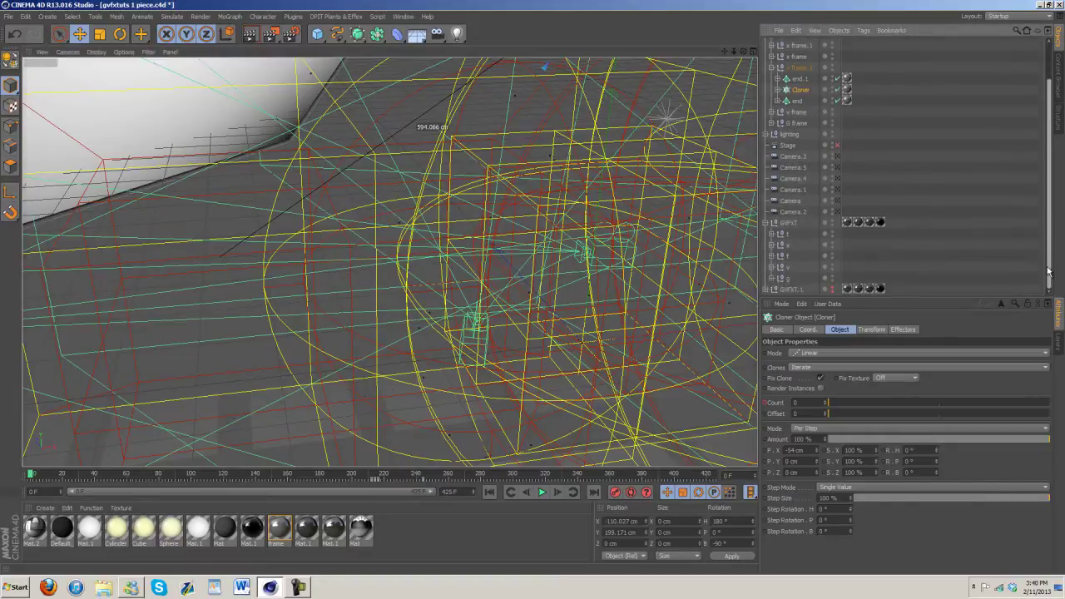
- Scrub the finished logo animation to frames 59 and 320, examining the growing frame and the letters up close
{"action": "left_click", "coordinate": [766, 55]}
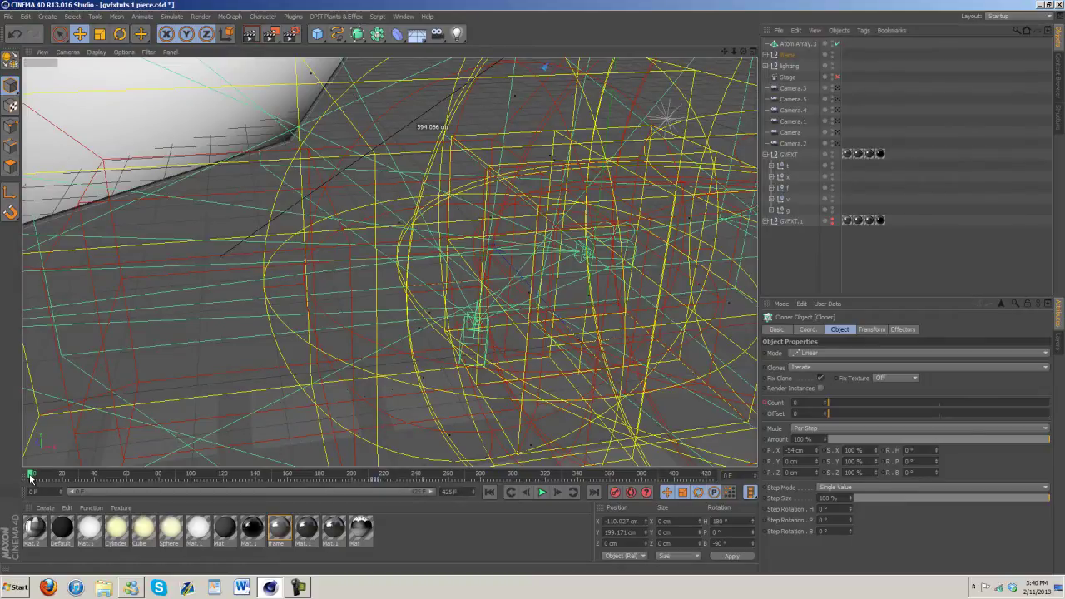
{"action": "left_click_drag", "start_coordinate": [30, 478], "coordinate": [125, 475]}
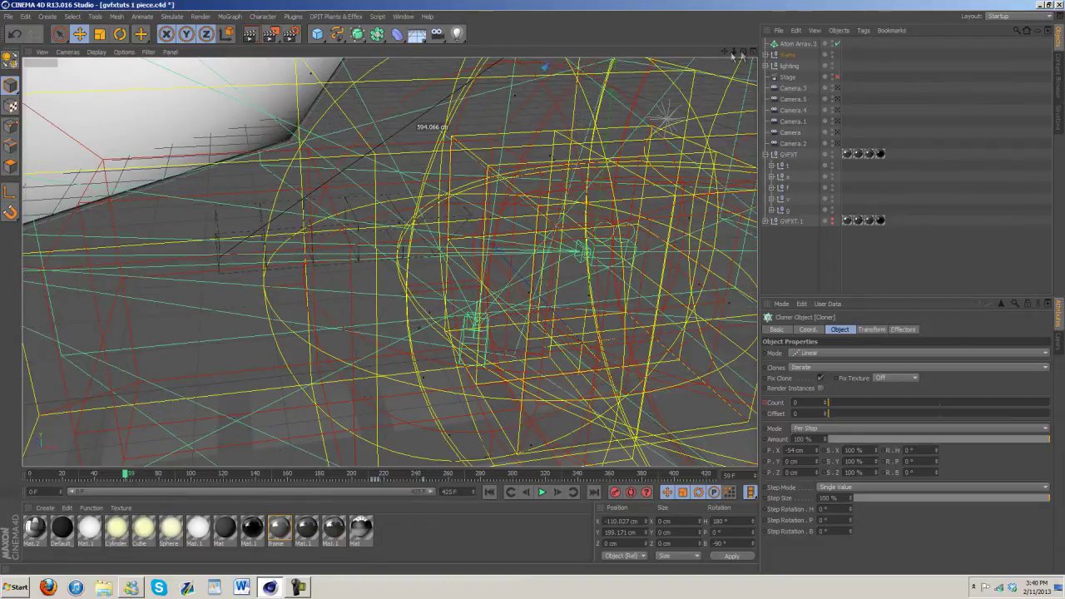
{"action": "mouse_move", "coordinate": [733, 52]}
{"action": "left_mouse_down"}
{"action": "mouse_move", "coordinate": [535, 290]}
{"action": "mouse_move", "coordinate": [751, 59]}
{"action": "left_mouse_up"}
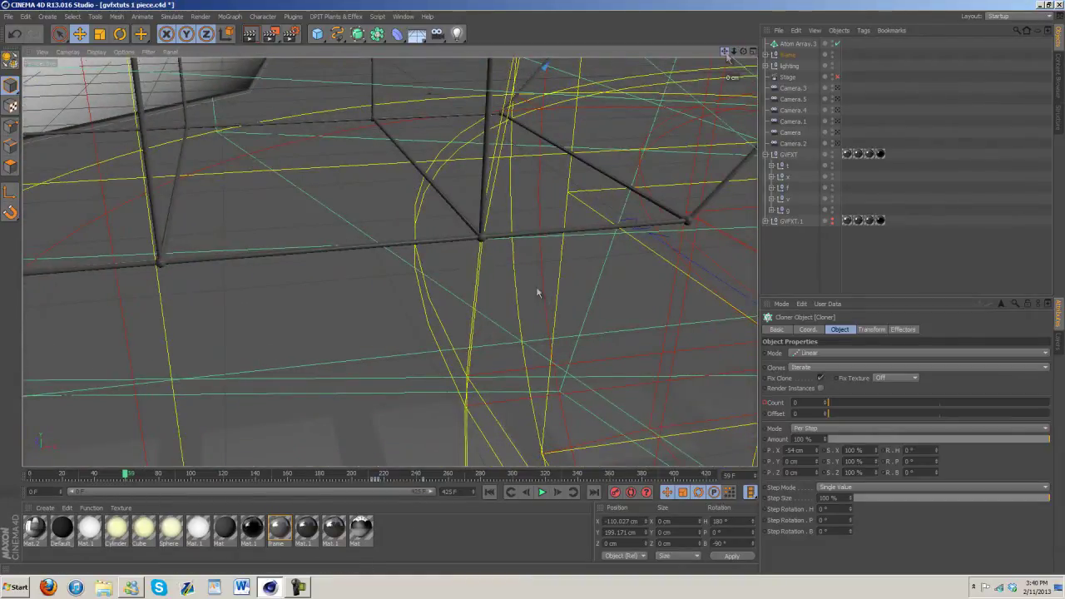
{"action": "left_click_drag", "start_coordinate": [538, 292], "coordinate": [495, 222]}
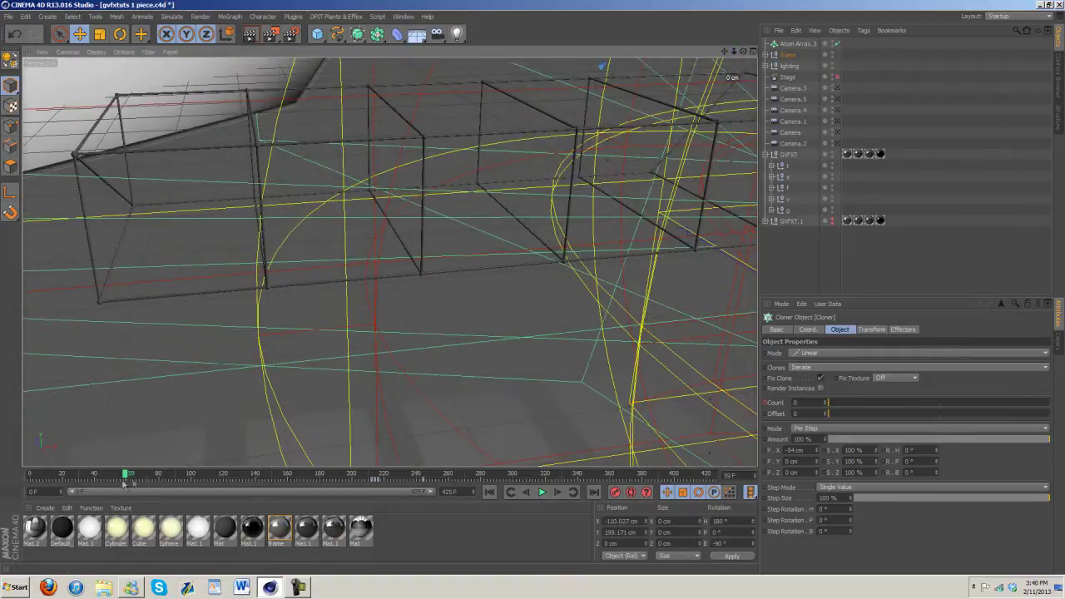
{"action": "left_click_drag", "start_coordinate": [125, 485], "coordinate": [545, 476]}
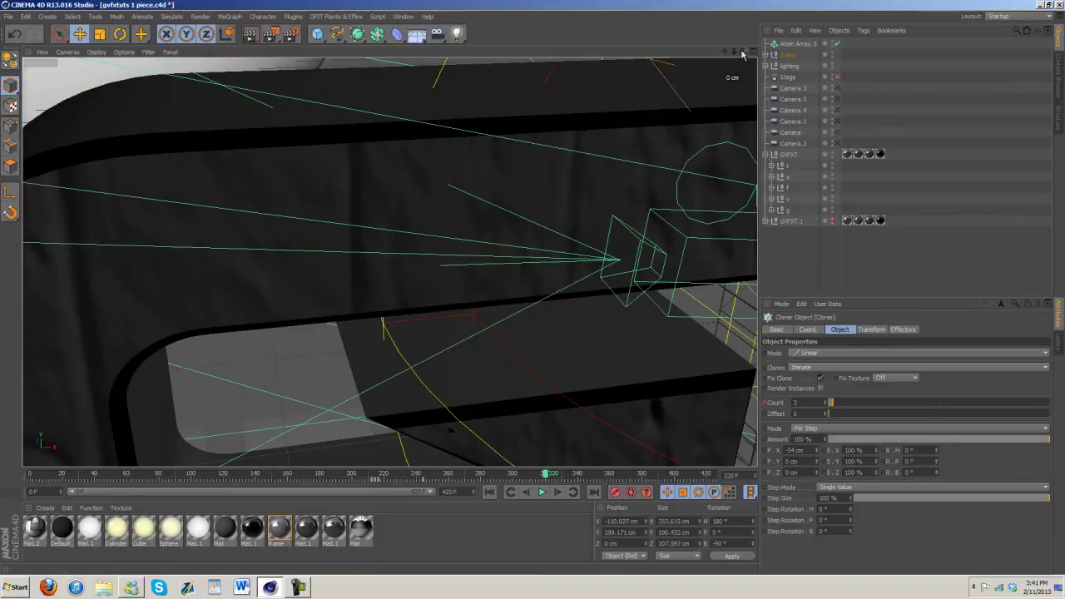
{"action": "left_click_drag", "start_coordinate": [735, 51], "coordinate": [524, 283]}
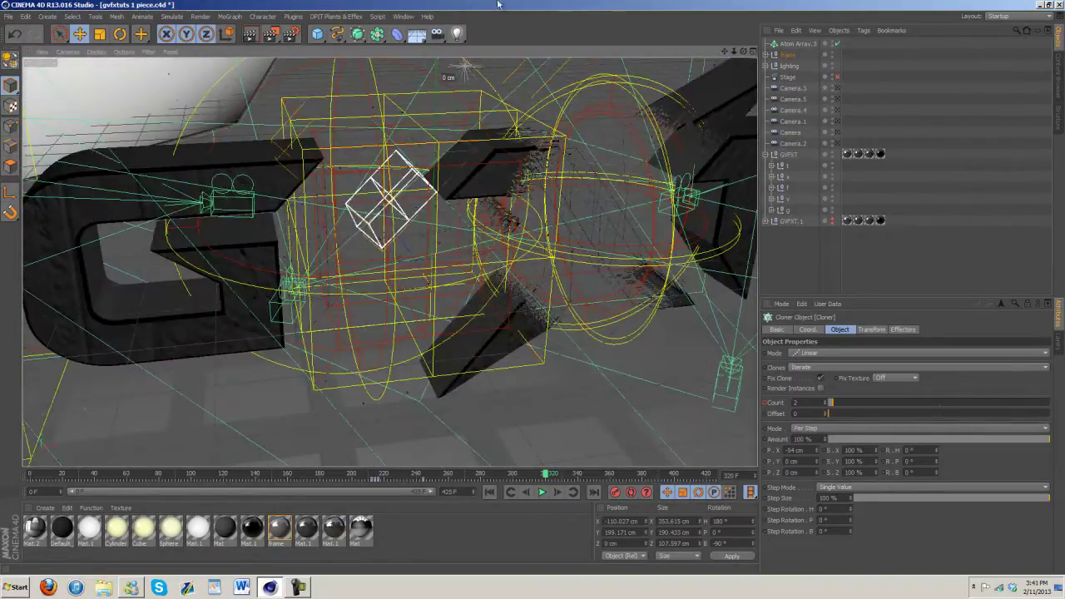
- Switch to the Untitled 2 document and select the MoText letter T to inspect its shape
{"action": "left_click", "coordinate": [403, 17]}
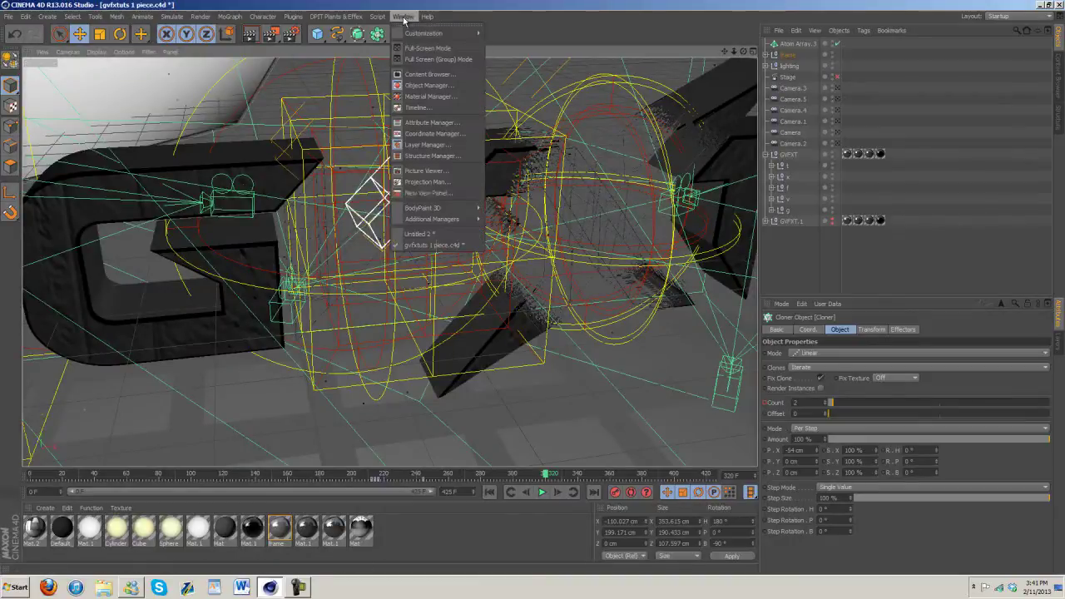
{"action": "left_click", "coordinate": [411, 234]}
{"action": "left_click", "coordinate": [798, 74]}
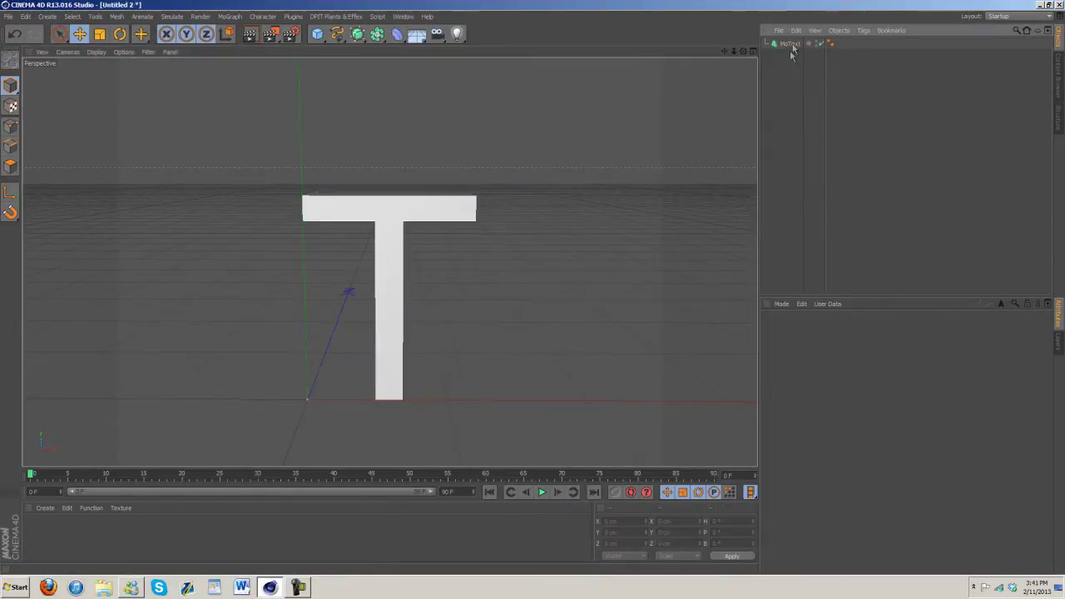
{"action": "left_click", "coordinate": [790, 44]}
{"action": "left_click_drag", "start_coordinate": [743, 52], "coordinate": [534, 292]}
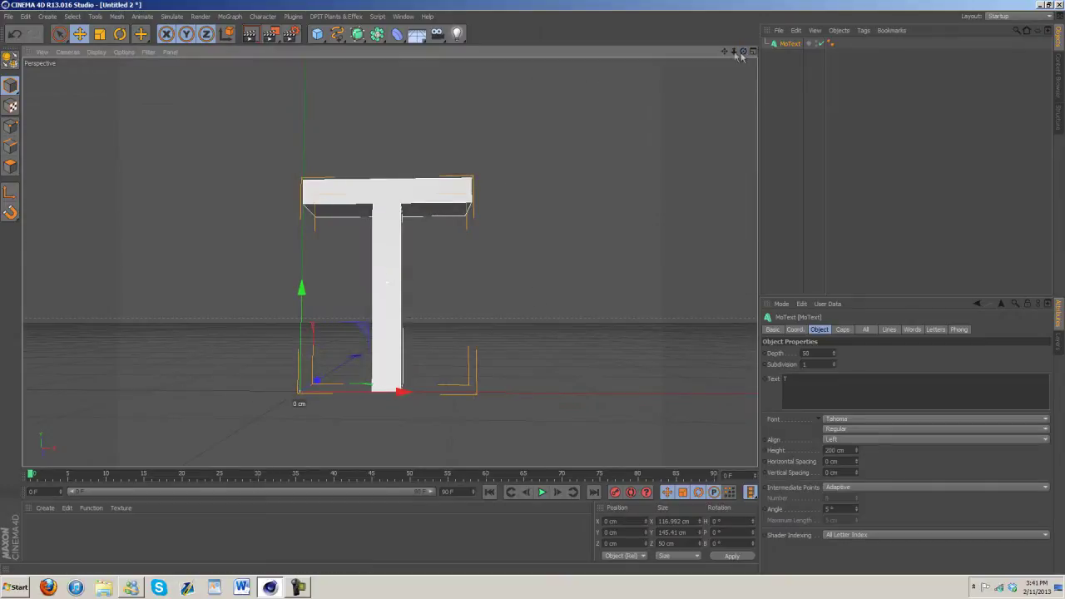
{"action": "left_click_drag", "start_coordinate": [747, 54], "coordinate": [534, 293]}
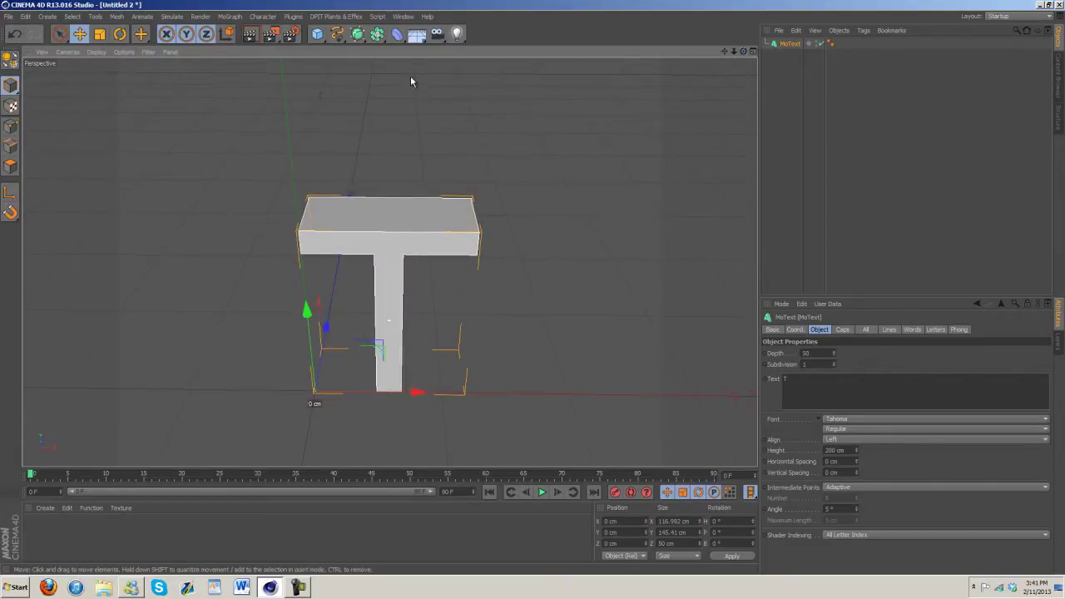
{"action": "left_click", "coordinate": [564, 173]}
{"action": "left_click", "coordinate": [793, 43]}
- Add a cube, move it onto the T's stem at about 58.7 cm in X, and set its X size to 16 cm
{"action": "left_click", "coordinate": [318, 34]}
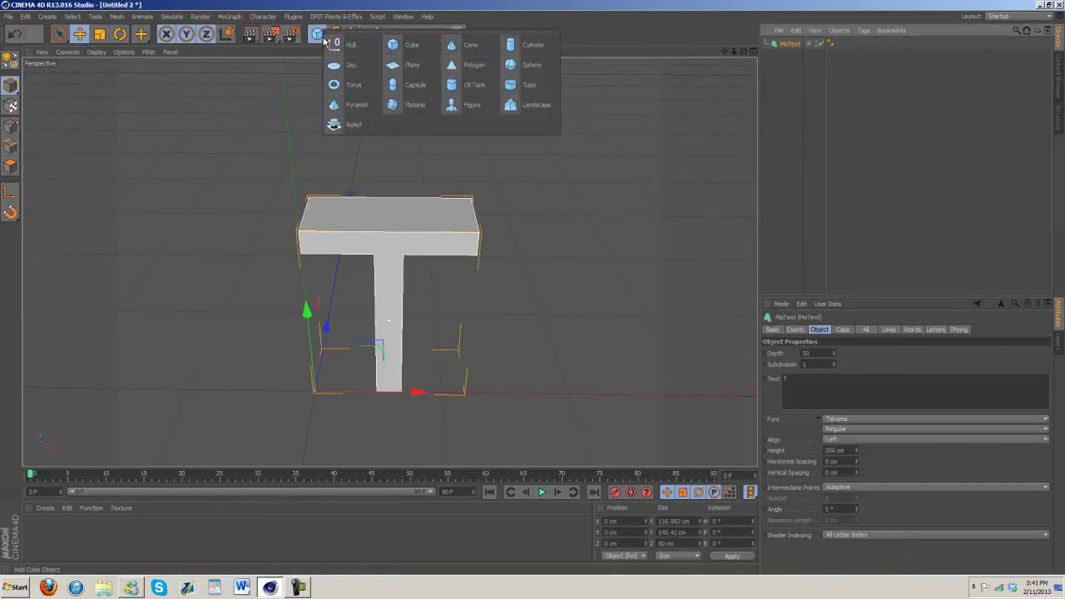
{"action": "left_click", "coordinate": [399, 44]}
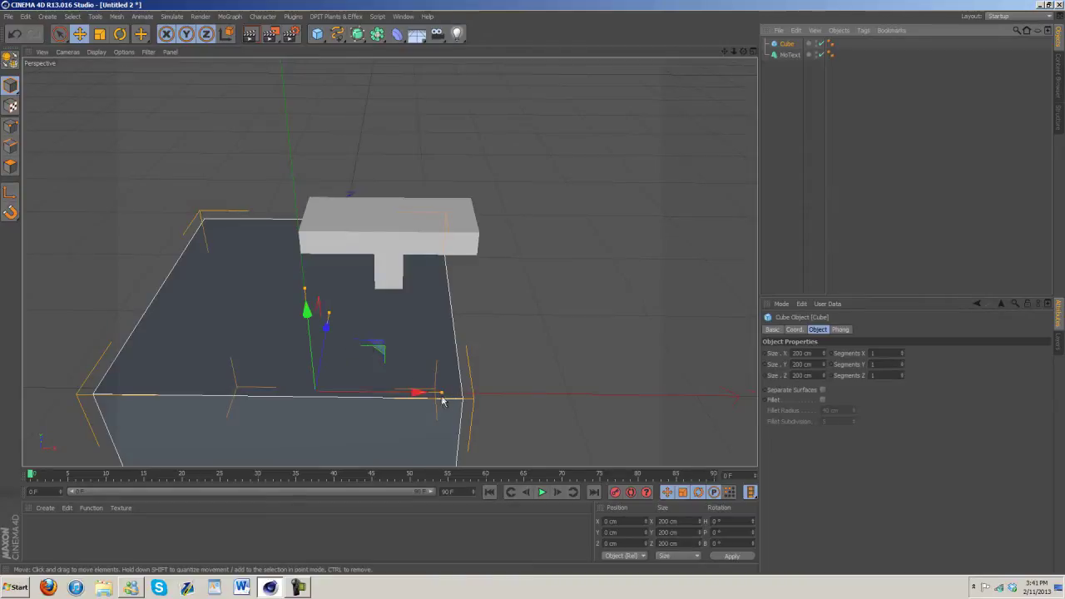
{"action": "left_click_drag", "start_coordinate": [442, 399], "coordinate": [462, 391]}
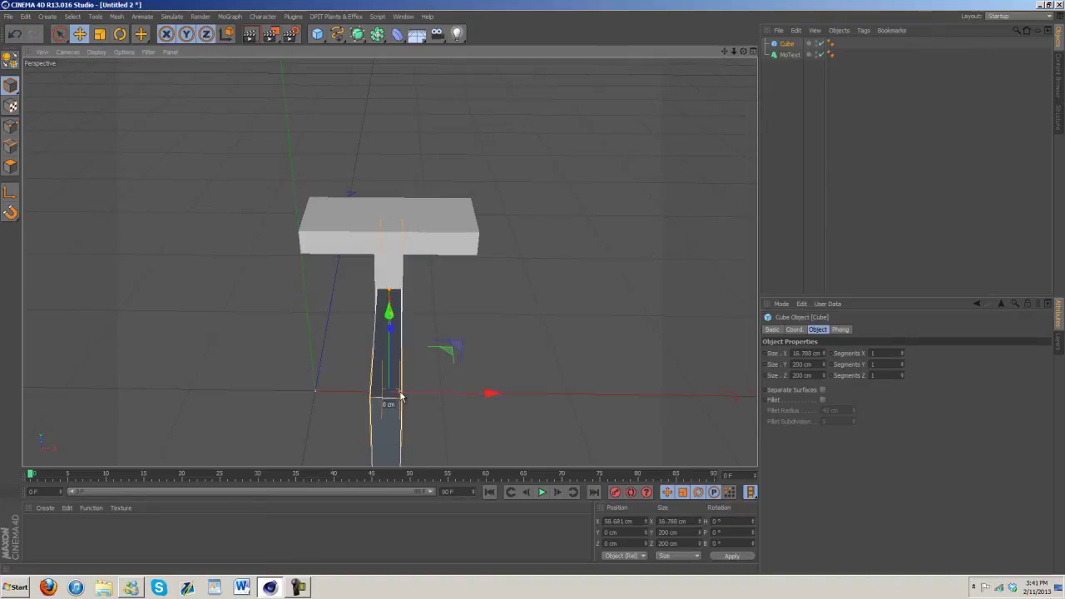
{"action": "left_click", "coordinate": [794, 353]}
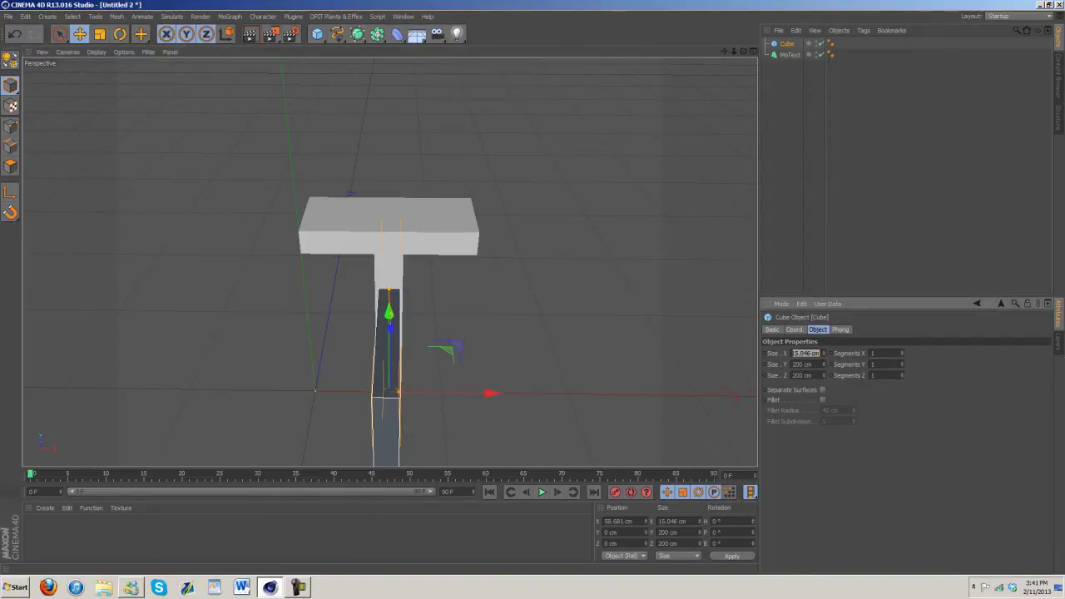
{"action": "type", "text": "15"}
{"action": "key", "text": "Tab"}
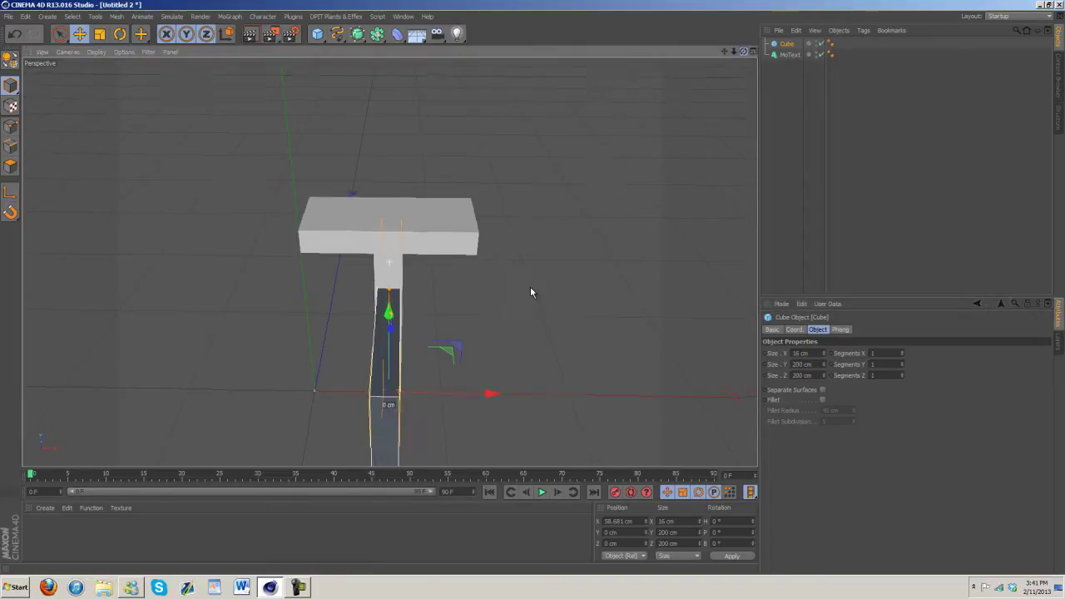
- Raise the cube to about 68 cm in Y and reduce its Y size to about 132 cm to fit the T's stem
{"action": "left_click_drag", "start_coordinate": [533, 290], "coordinate": [774, 246], "text": "alt"}
{"action": "left_click_drag", "start_coordinate": [333, 284], "coordinate": [330, 180]}
{"action": "left_click_drag", "start_coordinate": [823, 371], "coordinate": [826, 368]}
{"action": "left_click_drag", "start_coordinate": [330, 195], "coordinate": [332, 221]}
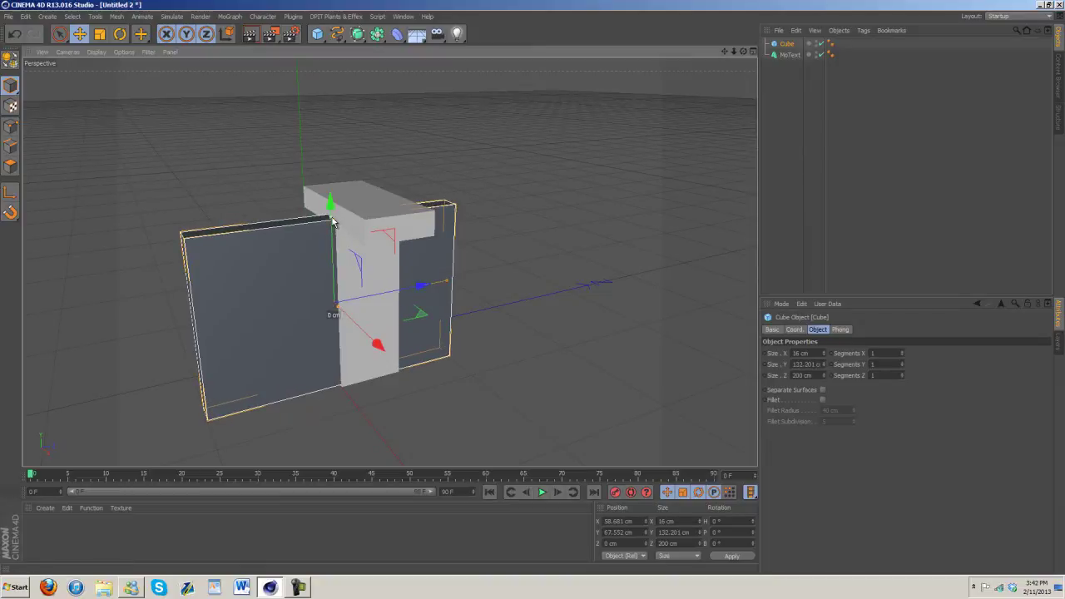
- Set the cube's Z size to 50 cm like the letter's depth and move it to about 24 cm in Z
{"action": "left_click_drag", "start_coordinate": [743, 51], "coordinate": [535, 288]}
{"action": "left_click_drag", "start_coordinate": [825, 381], "coordinate": [822, 376]}
{"action": "left_click", "coordinate": [789, 55]}
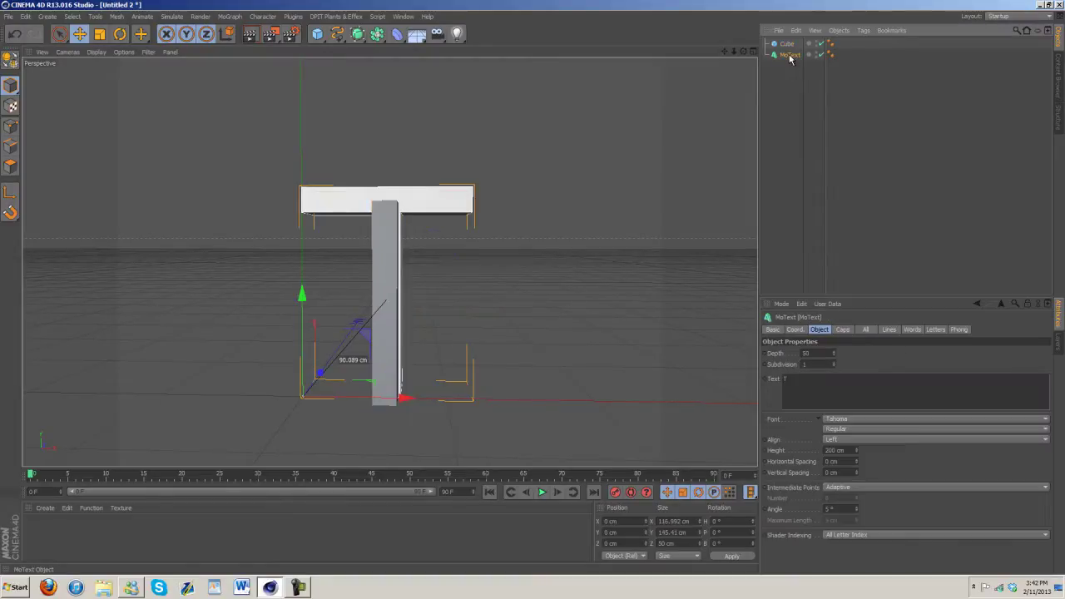
{"action": "left_click", "coordinate": [786, 43]}
{"action": "left_click_drag", "start_coordinate": [743, 51], "coordinate": [533, 290]}
{"action": "left_click_drag", "start_coordinate": [419, 305], "coordinate": [471, 303]}
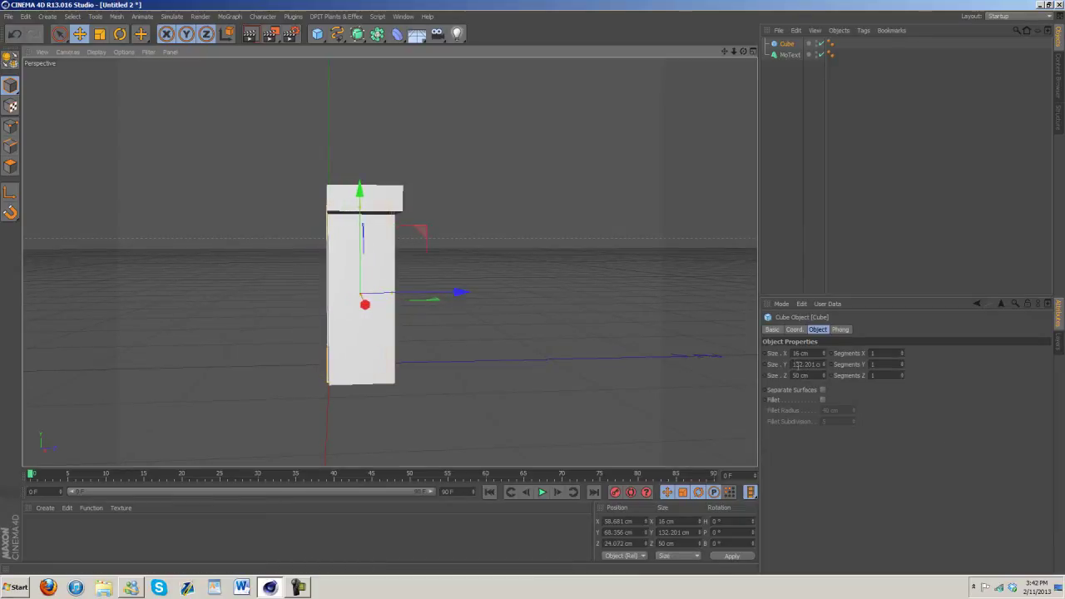
- Reduce the cube's Z size to 45 cm and shift it to about 24.7 cm in Z inside the stem
{"action": "left_click_drag", "start_coordinate": [824, 374], "coordinate": [826, 378]}
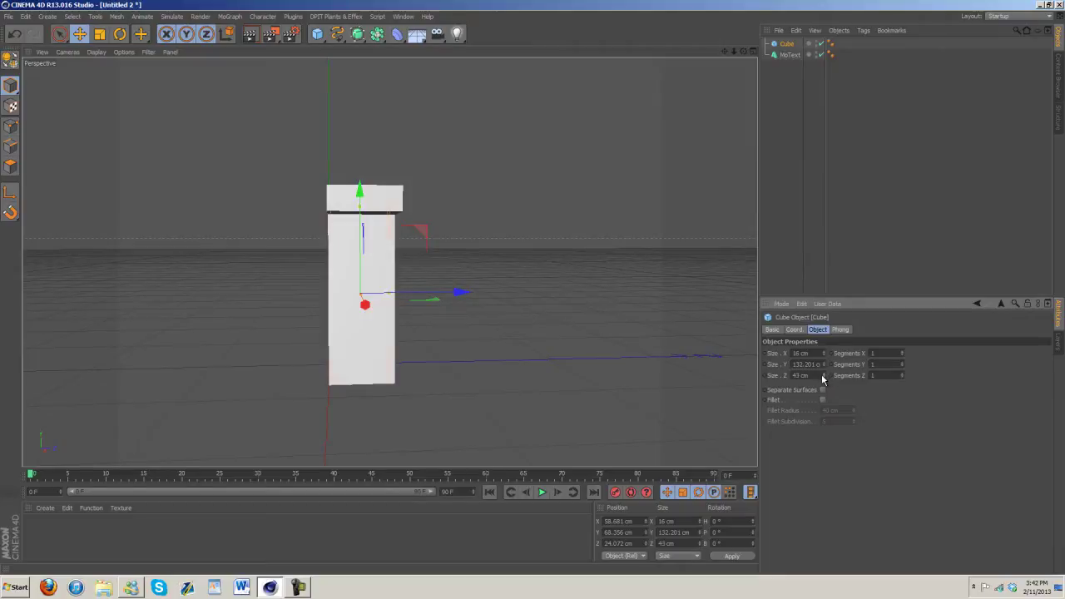
{"action": "left_click_drag", "start_coordinate": [743, 52], "coordinate": [532, 286]}
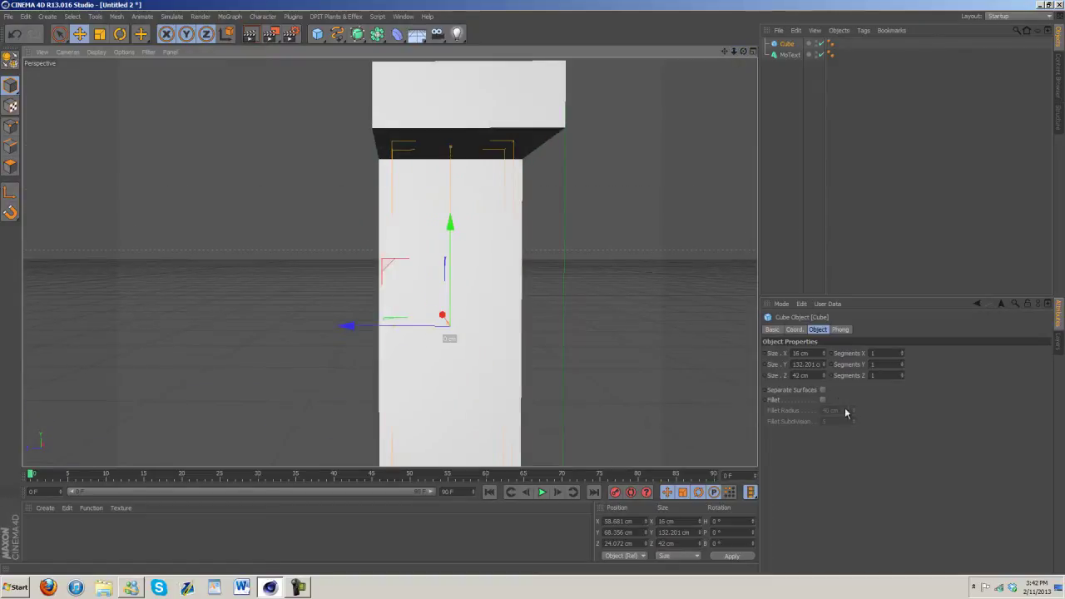
{"action": "left_click_drag", "start_coordinate": [824, 376], "coordinate": [824, 373]}
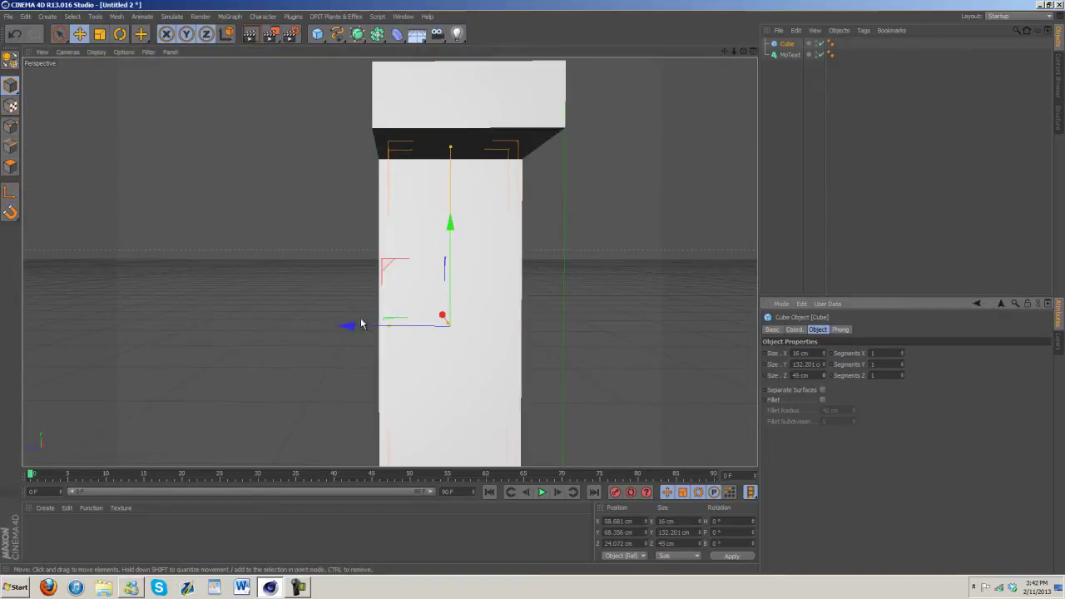
{"action": "left_click_drag", "start_coordinate": [361, 323], "coordinate": [359, 327]}
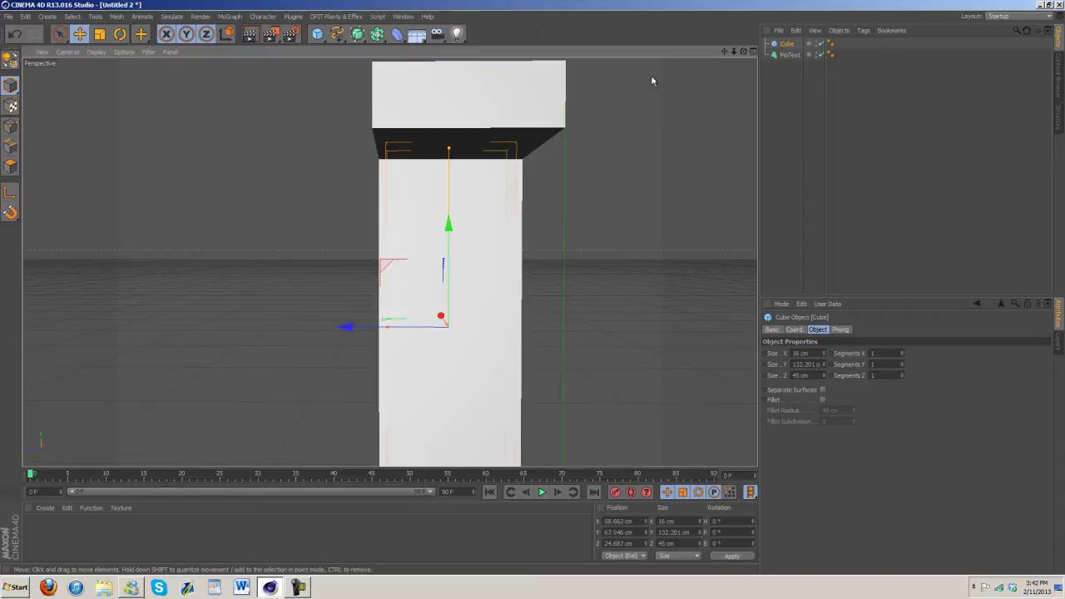
- Set the cube's Y size to 127.5 cm and center it on the stem at about X 58.2, Y 65.4 and Z 21 cm
{"action": "left_click_drag", "start_coordinate": [745, 50], "coordinate": [663, 106]}
{"action": "left_click_drag", "start_coordinate": [420, 288], "coordinate": [412, 300]}
{"action": "left_click_drag", "start_coordinate": [533, 288], "coordinate": [532, 288]}
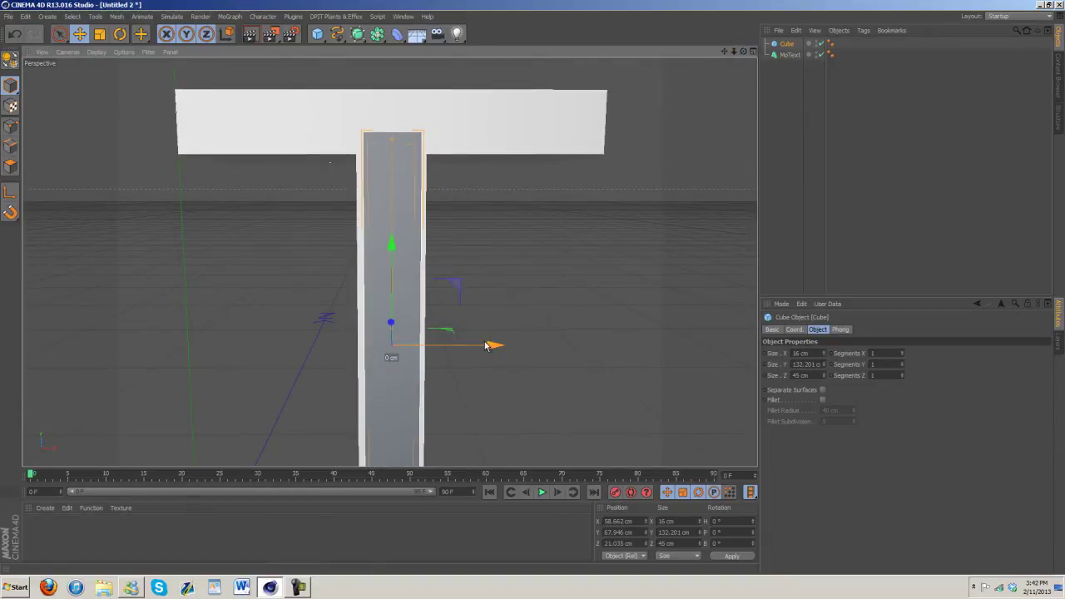
{"action": "mouse_move", "coordinate": [494, 345]}
{"action": "left_mouse_down"}
{"action": "mouse_move", "coordinate": [485, 347]}
{"action": "mouse_move", "coordinate": [496, 344]}
{"action": "left_mouse_up"}
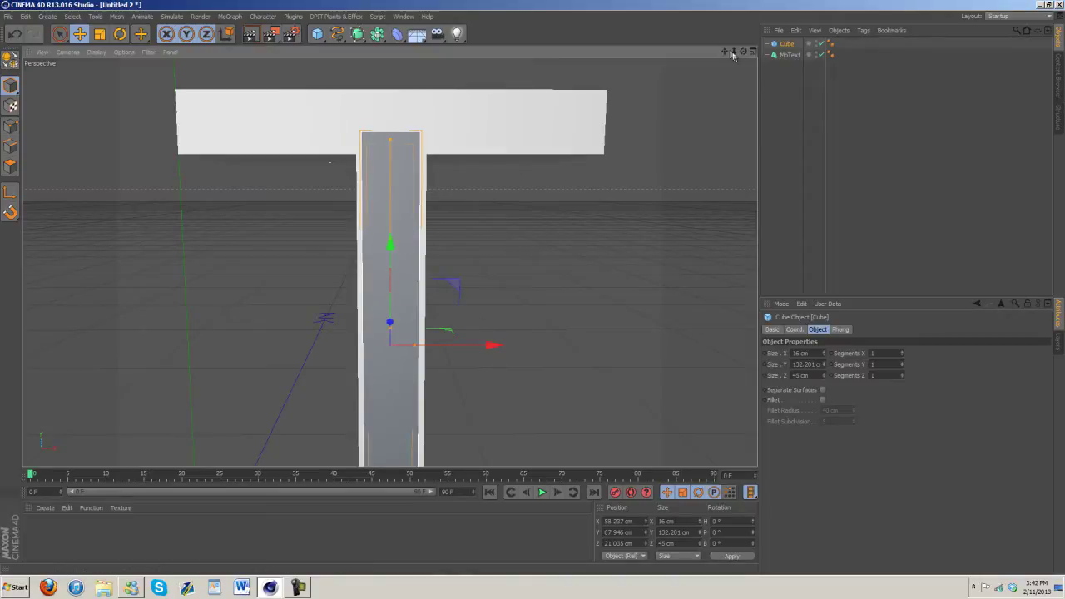
{"action": "left_click_drag", "start_coordinate": [733, 52], "coordinate": [533, 290]}
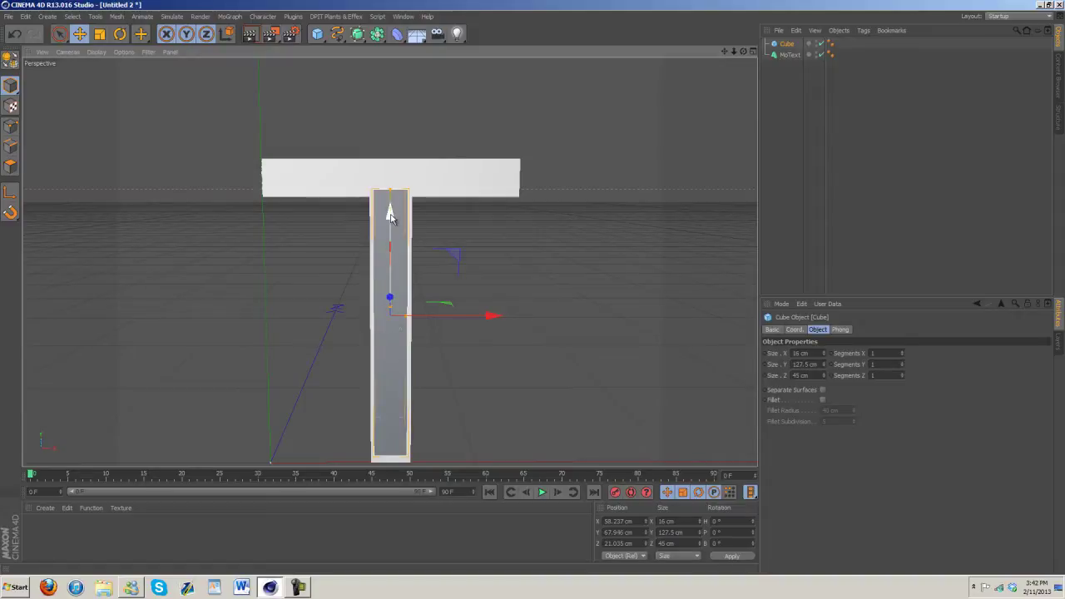
{"action": "left_click_drag", "start_coordinate": [394, 220], "coordinate": [395, 221]}
- Duplicate the stem cube, rotate the copy 90° in bank, and raise it onto the T's crossbar at about 136.6 cm in Y
{"action": "left_click_drag", "start_coordinate": [744, 52], "coordinate": [559, 230]}
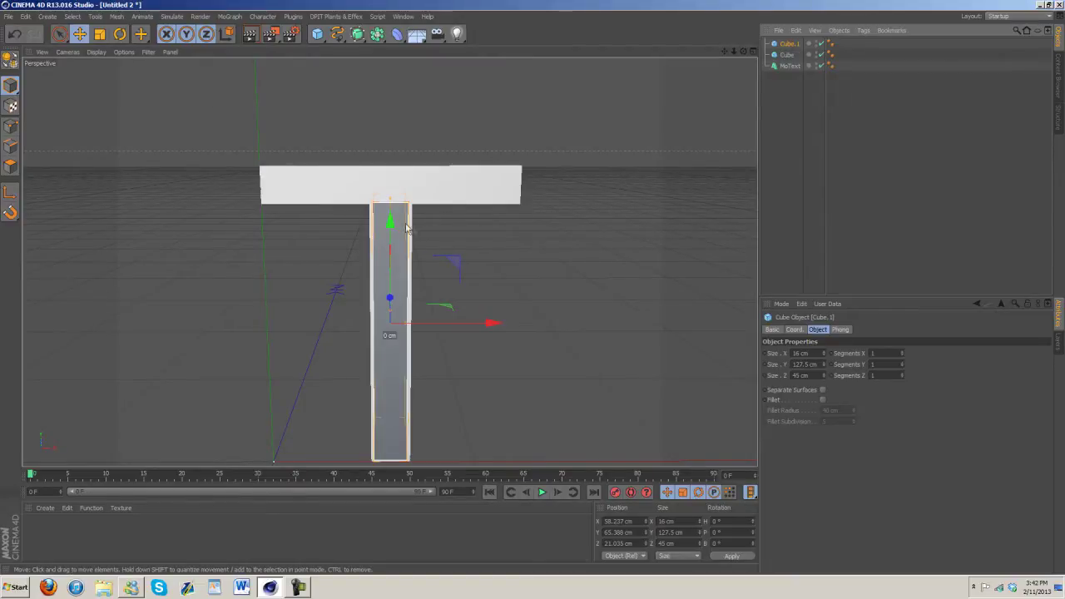
{"action": "left_click_drag", "start_coordinate": [390, 218], "coordinate": [391, 139]}
{"action": "key", "text": "r"}
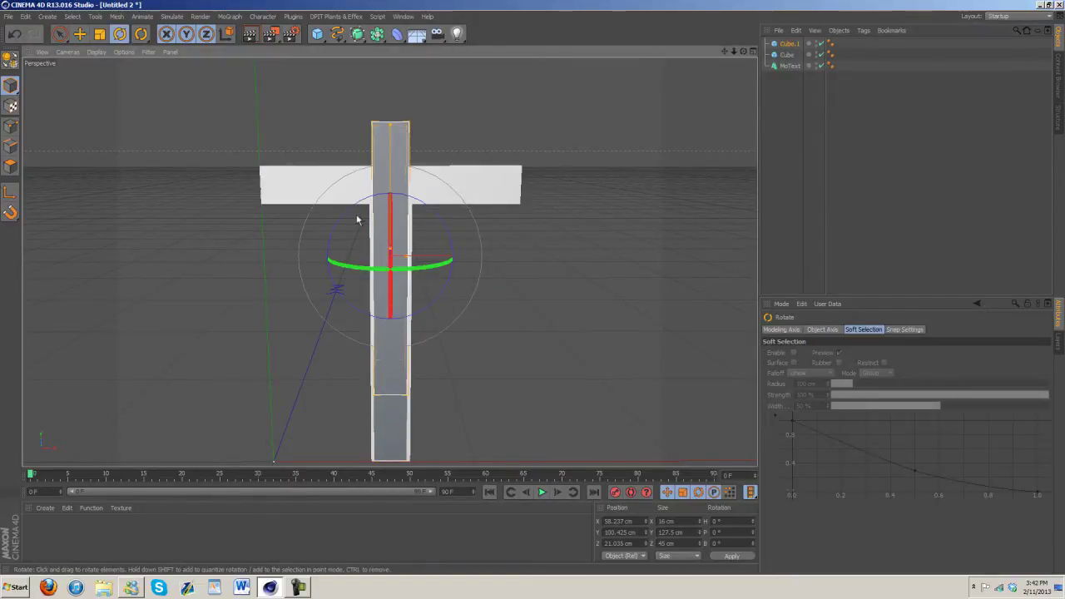
{"action": "left_click_drag", "start_coordinate": [357, 220], "coordinate": [416, 218], "text": "shift"}
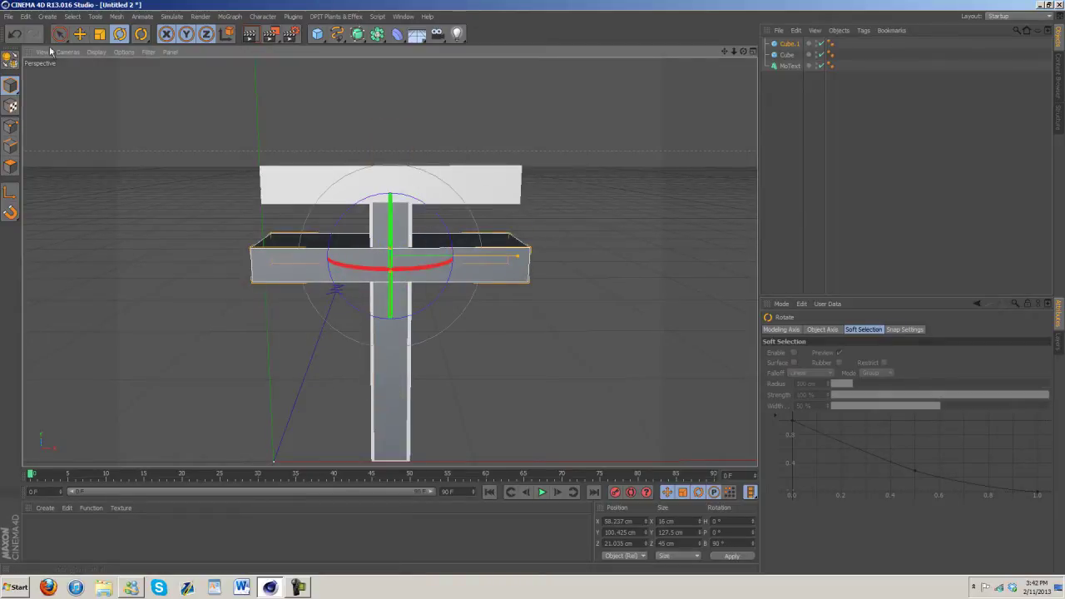
{"action": "key", "text": "e"}
{"action": "left_click_drag", "start_coordinate": [391, 360], "coordinate": [397, 289]}
- Move the stem and crossbar cubes together back into the letter, to about 25.3 cm in Z
{"action": "left_click_drag", "start_coordinate": [743, 55], "coordinate": [846, 69]}
{"action": "left_click", "coordinate": [792, 59]}
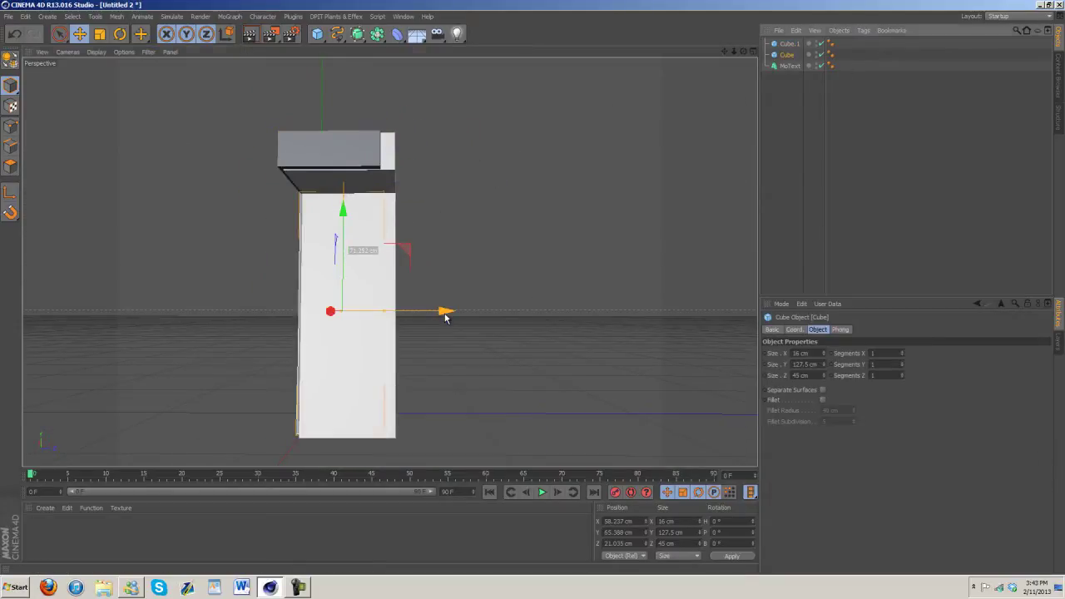
{"action": "left_click_drag", "start_coordinate": [444, 311], "coordinate": [446, 313]}
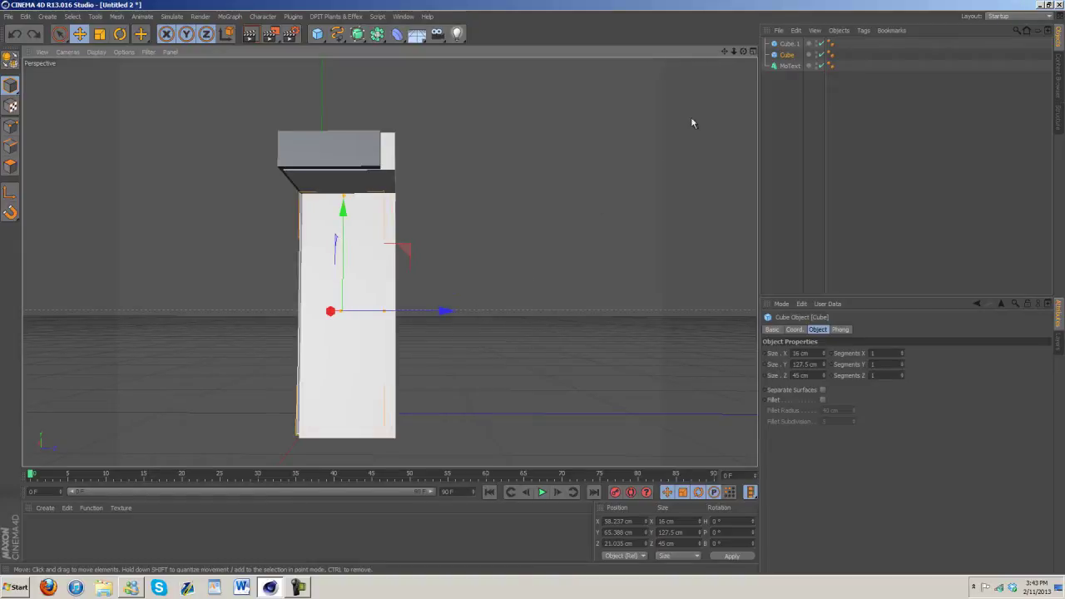
{"action": "left_click", "coordinate": [787, 44], "text": "ctrl"}
{"action": "left_click_drag", "start_coordinate": [456, 247], "coordinate": [458, 247]}
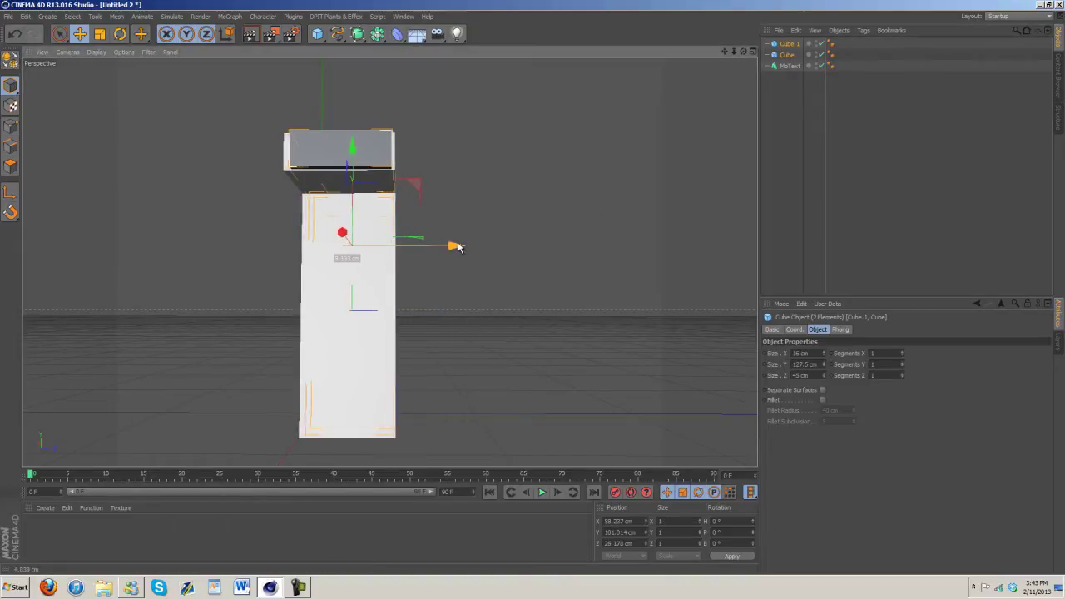
- Shorten the crossbar cube to a Y size of about 112.9 cm so it stays within the T's bar
{"action": "left_click_drag", "start_coordinate": [743, 52], "coordinate": [533, 288]}
{"action": "left_click", "coordinate": [778, 45]}
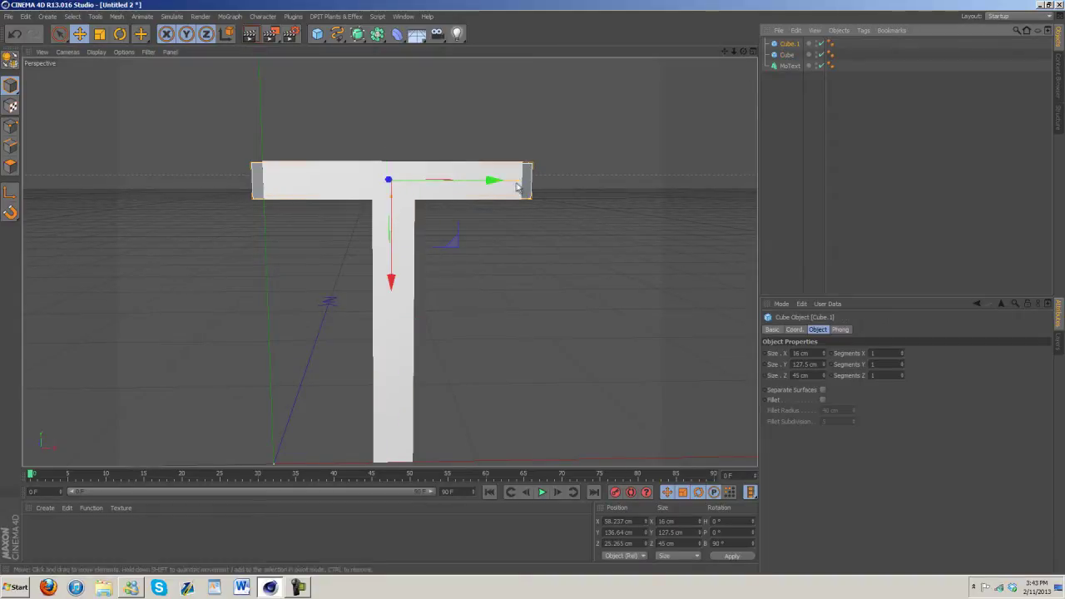
{"action": "left_click_drag", "start_coordinate": [516, 187], "coordinate": [517, 187]}
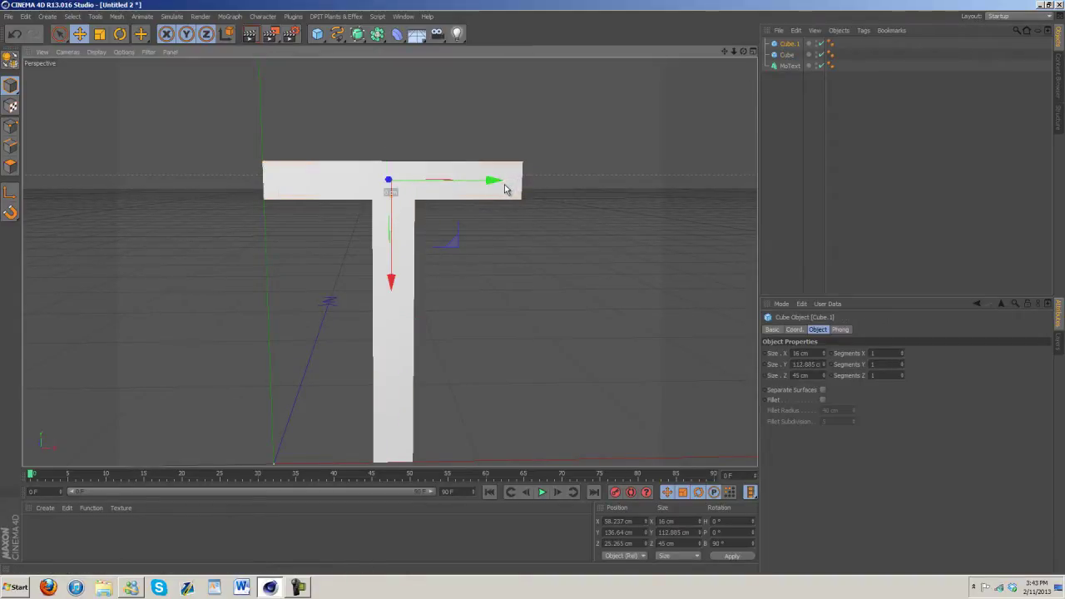
- Disable the MoText object and select the crossbar cube to check how it meets the stem cube
{"action": "left_click_drag", "start_coordinate": [741, 56], "coordinate": [532, 292]}
{"action": "left_click", "coordinate": [820, 65]}
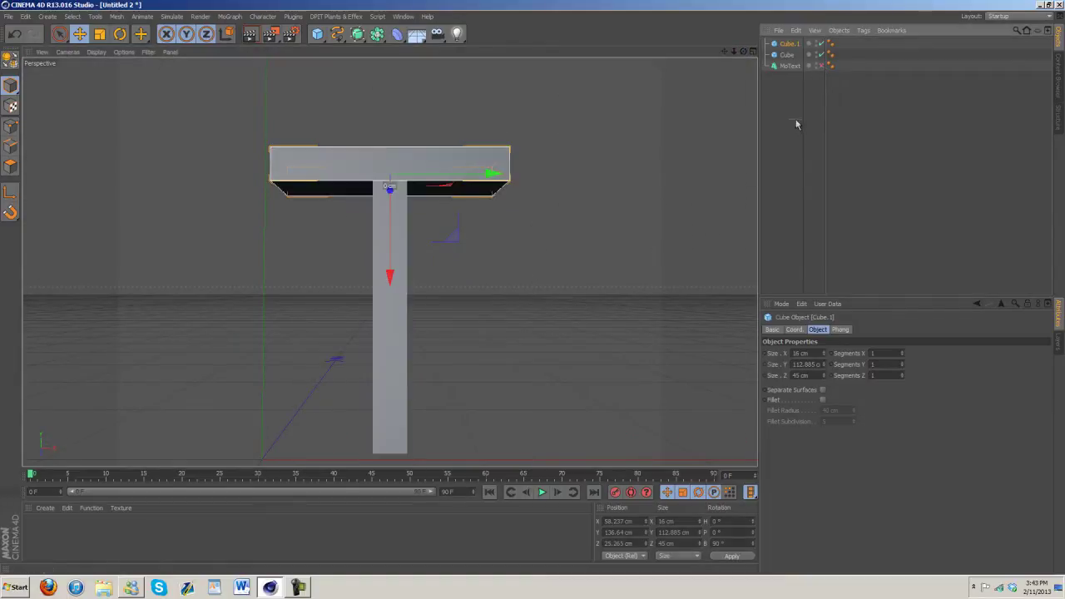
{"action": "left_click", "coordinate": [797, 124]}
{"action": "left_click", "coordinate": [786, 45]}
{"action": "left_click_drag", "start_coordinate": [743, 51], "coordinate": [533, 291]}
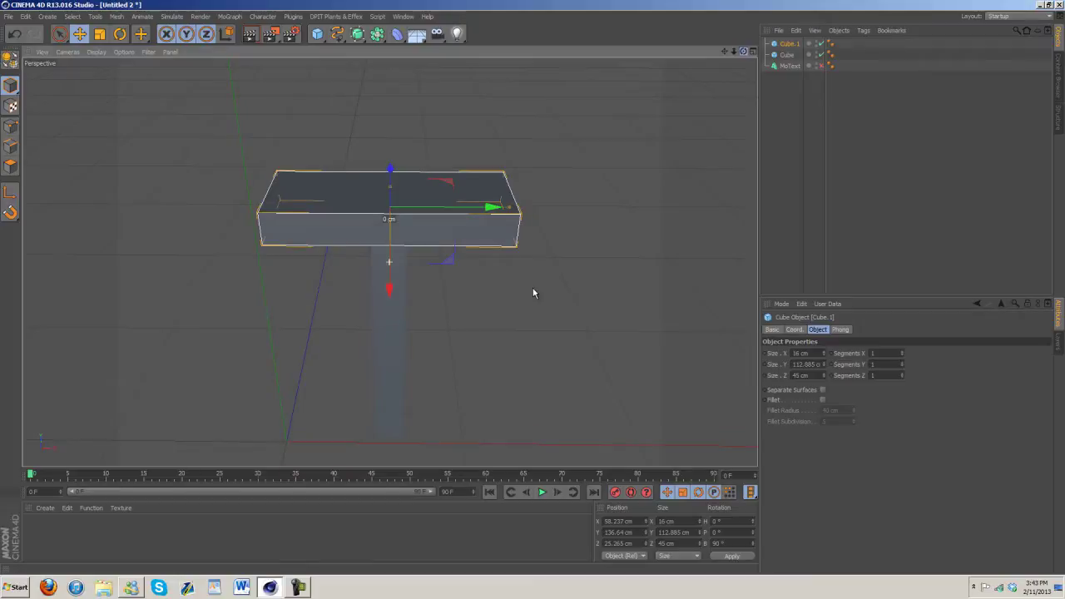
- Add an Atom Array, nest the crossbar cube inside it, and disable the stem cube
{"action": "left_click", "coordinate": [283, 18]}
{"action": "mouse_move", "coordinate": [233, 18]}
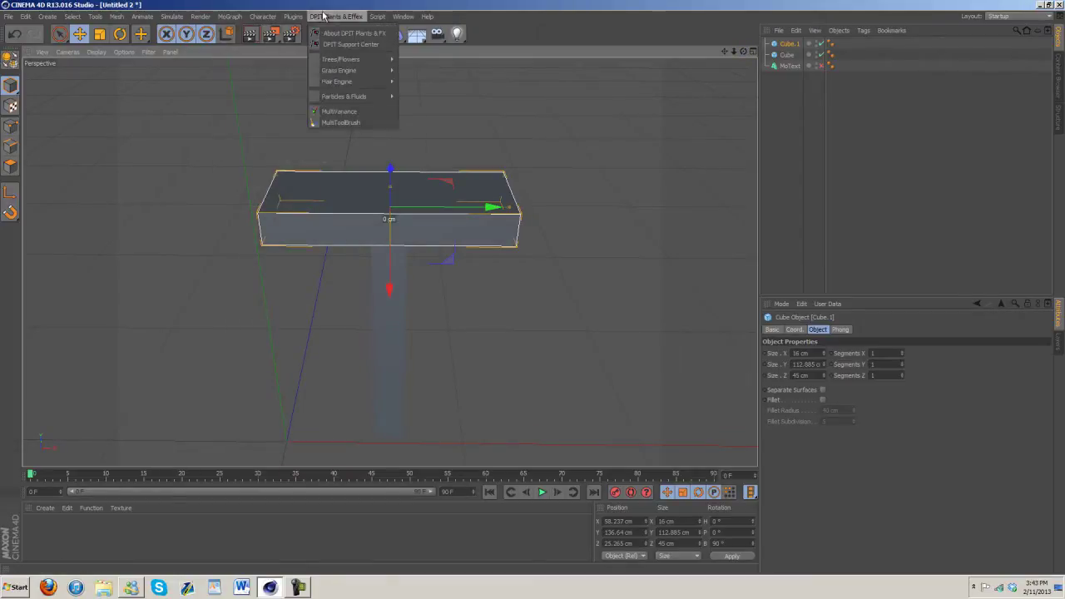
{"action": "left_click", "coordinate": [326, 17]}
{"action": "left_click", "coordinate": [377, 37]}
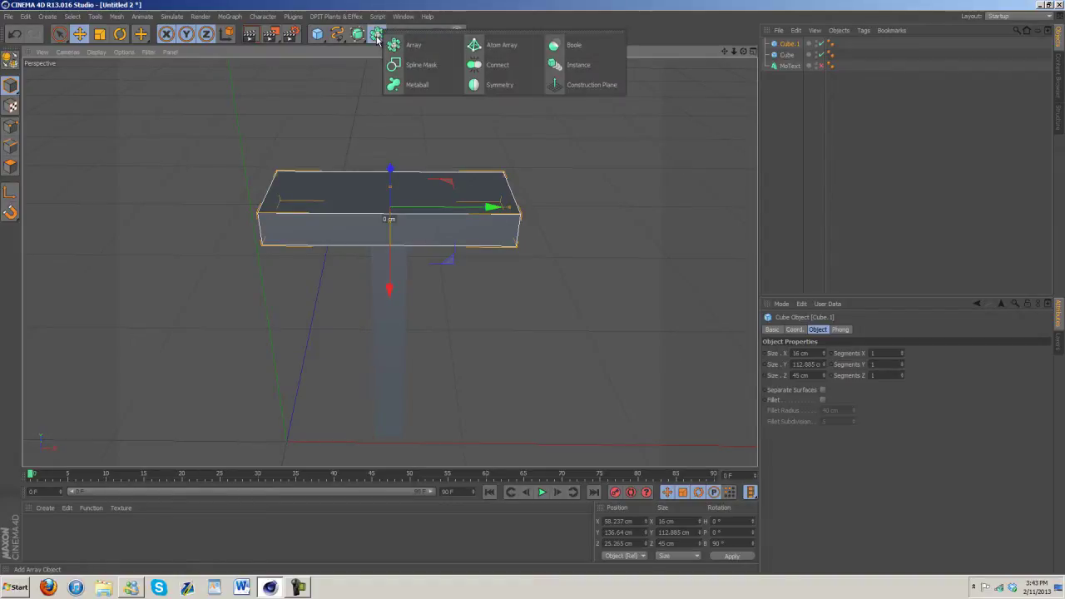
{"action": "left_click", "coordinate": [501, 47]}
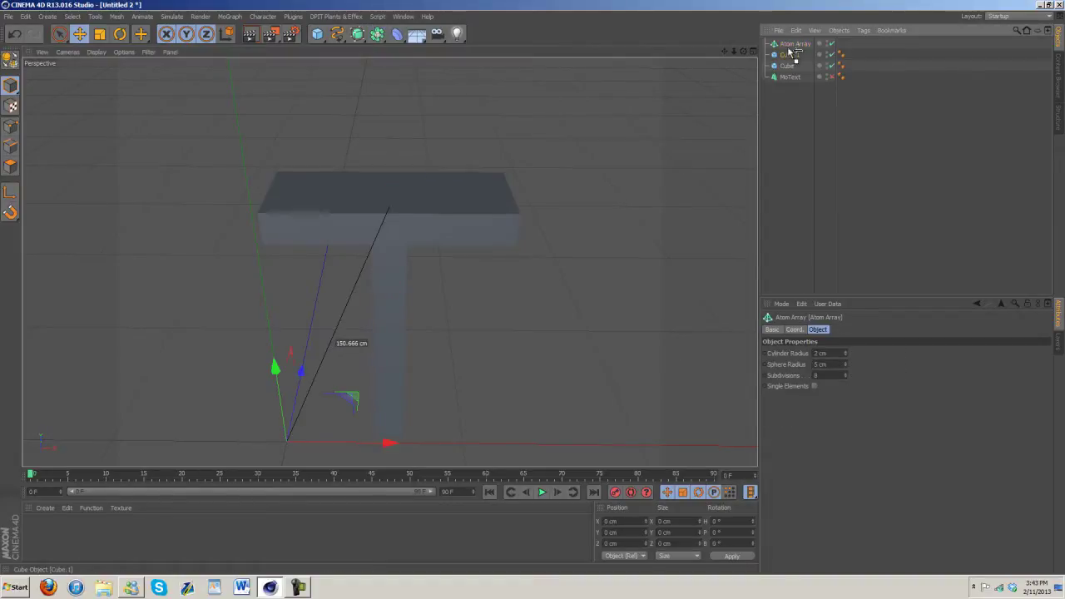
{"action": "left_click_drag", "start_coordinate": [786, 55], "coordinate": [789, 47]}
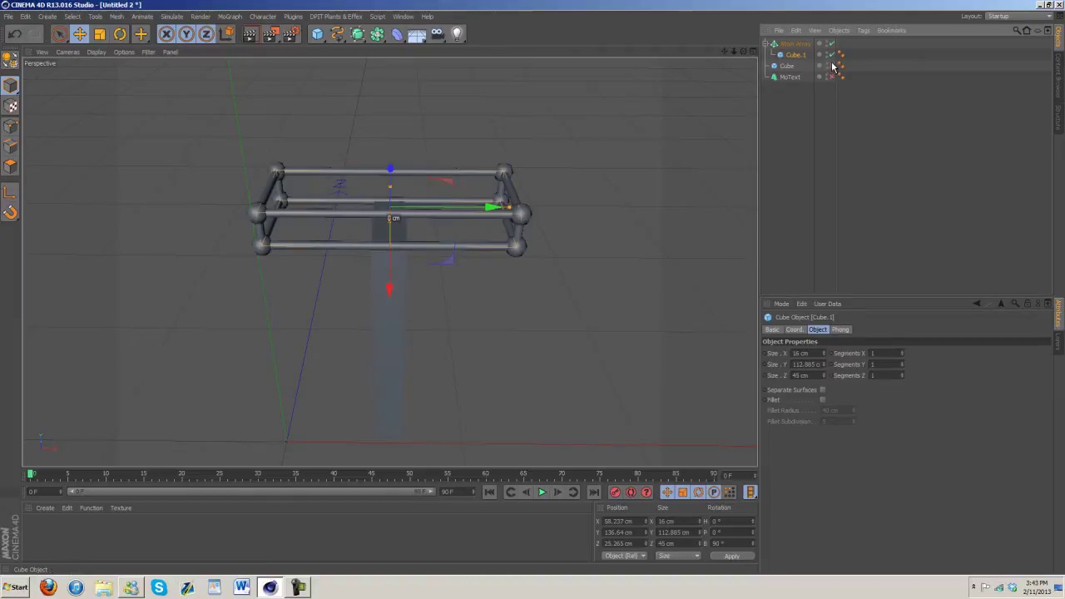
{"action": "left_click", "coordinate": [796, 45]}
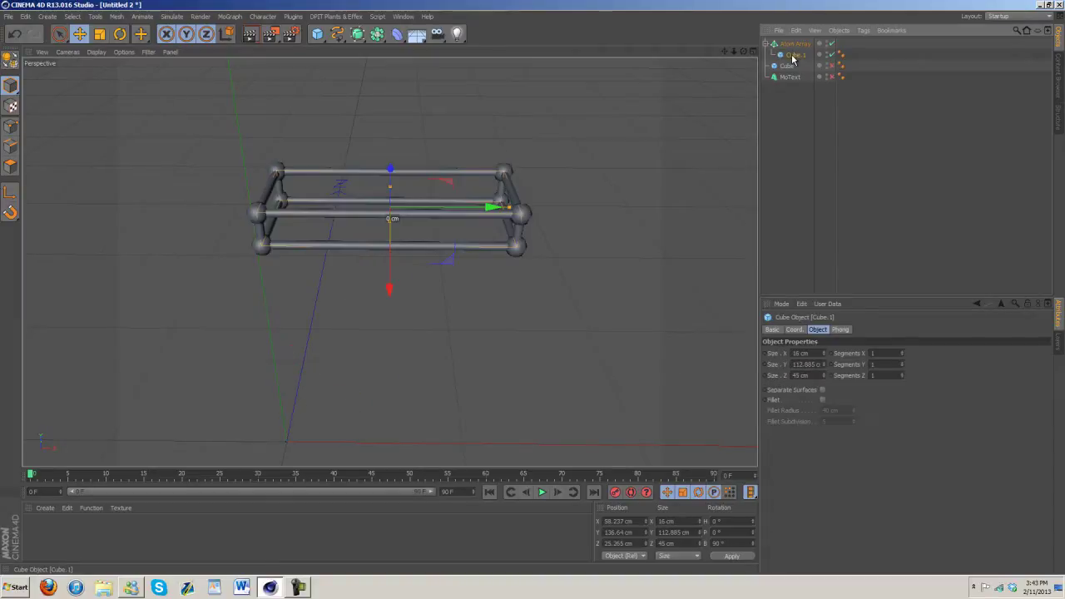
- Set the Atom Array's cylinder radius to 0.5 cm and its sphere radius to 1 cm
{"action": "left_click", "coordinate": [794, 44]}
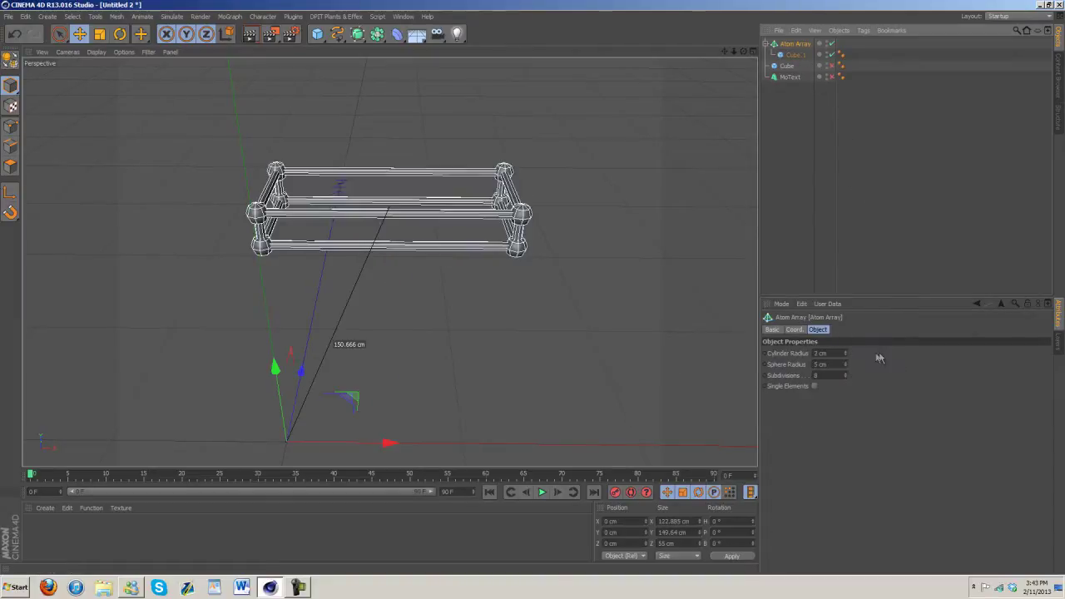
{"action": "left_click_drag", "start_coordinate": [836, 352], "coordinate": [595, 342]}
{"action": "type", "text": "1"}
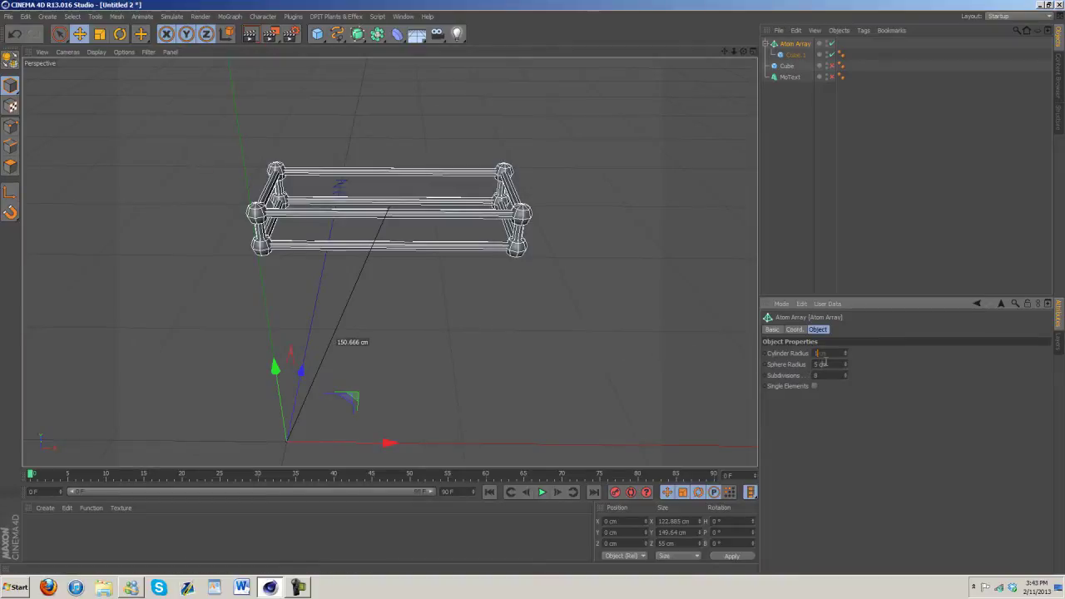
{"action": "type", "text": "1"}
{"action": "double_click", "coordinate": [825, 363]}
{"action": "left_click_drag", "start_coordinate": [841, 356], "coordinate": [687, 359]}
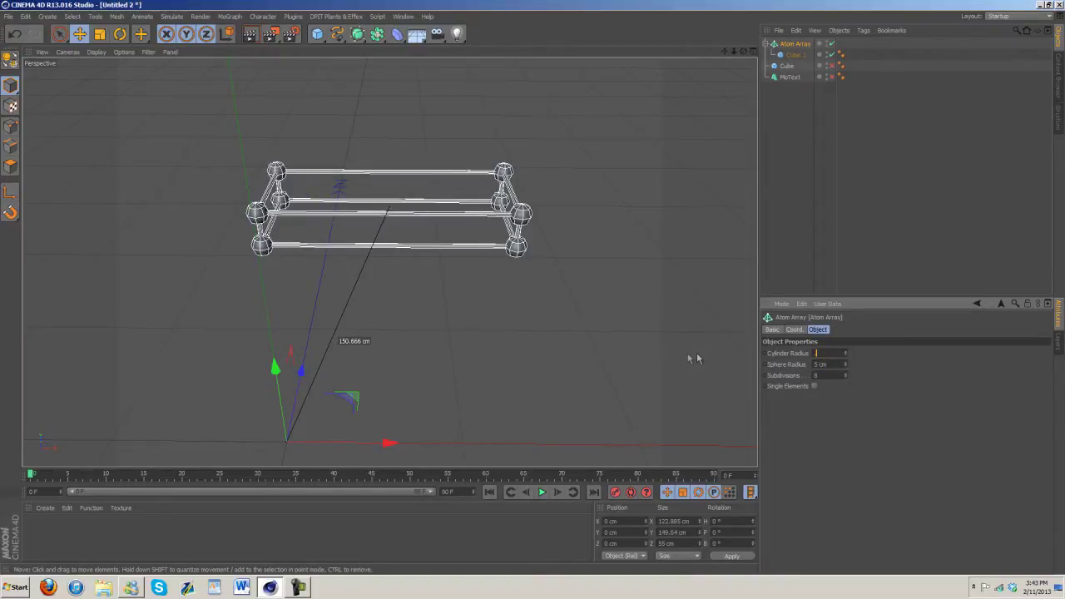
{"action": "type", "text": "0.5"}
{"action": "key", "text": "Tab"}
{"action": "key", "text": "BackSpace"}
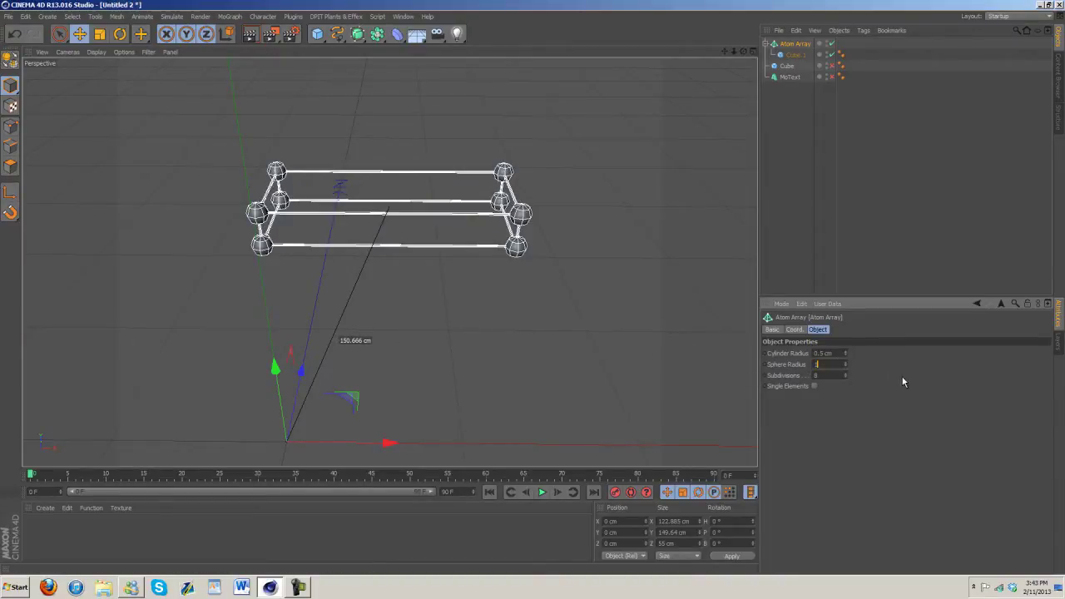
{"action": "left_click", "coordinate": [829, 375]}
{"action": "key", "text": "ctrl+r"}
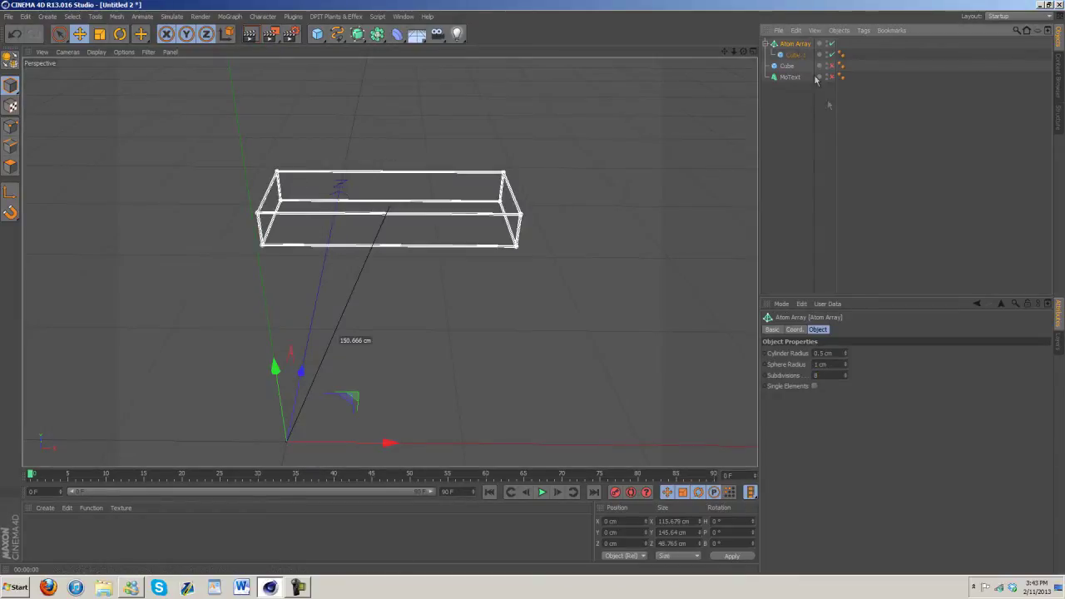
- Shorten the crossbar cube's Y size to about 14.5 cm and compare it with the MoText letter
{"action": "left_click", "coordinate": [795, 55]}
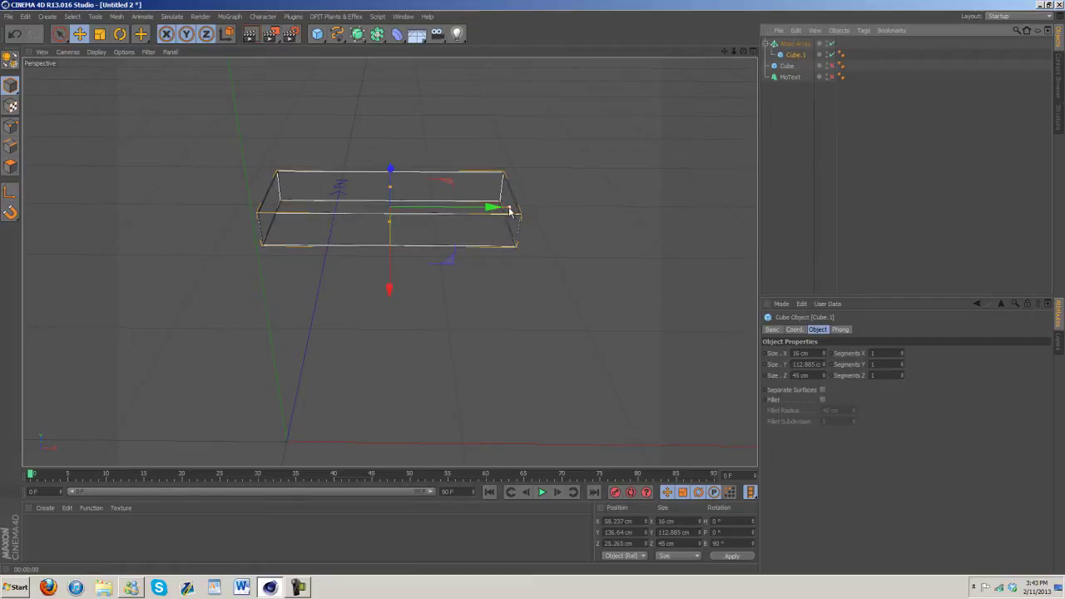
{"action": "left_click_drag", "start_coordinate": [510, 211], "coordinate": [405, 205]}
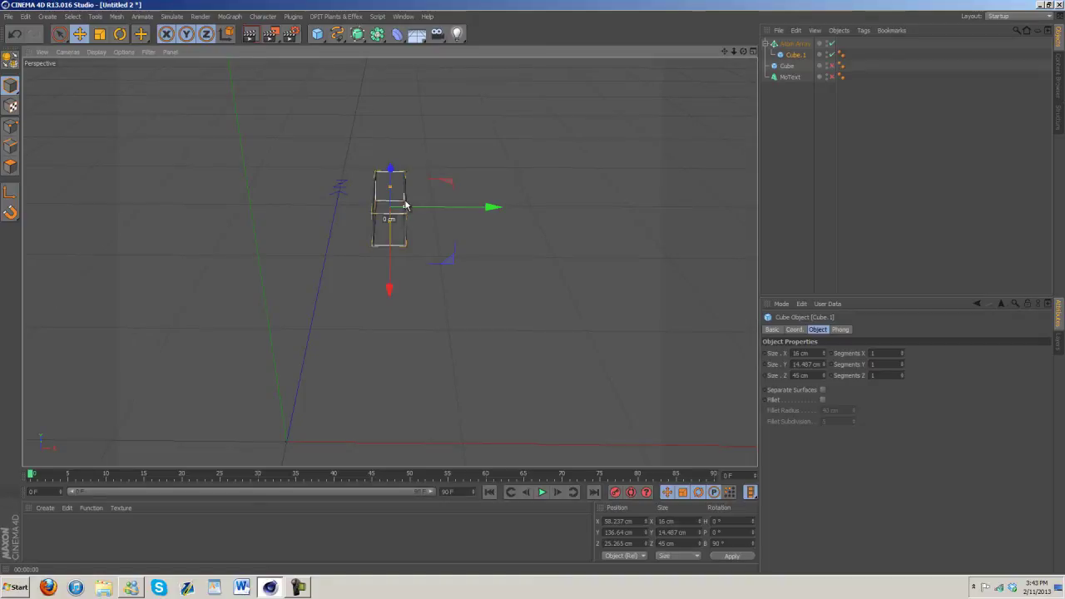
{"action": "left_click", "coordinate": [835, 77]}
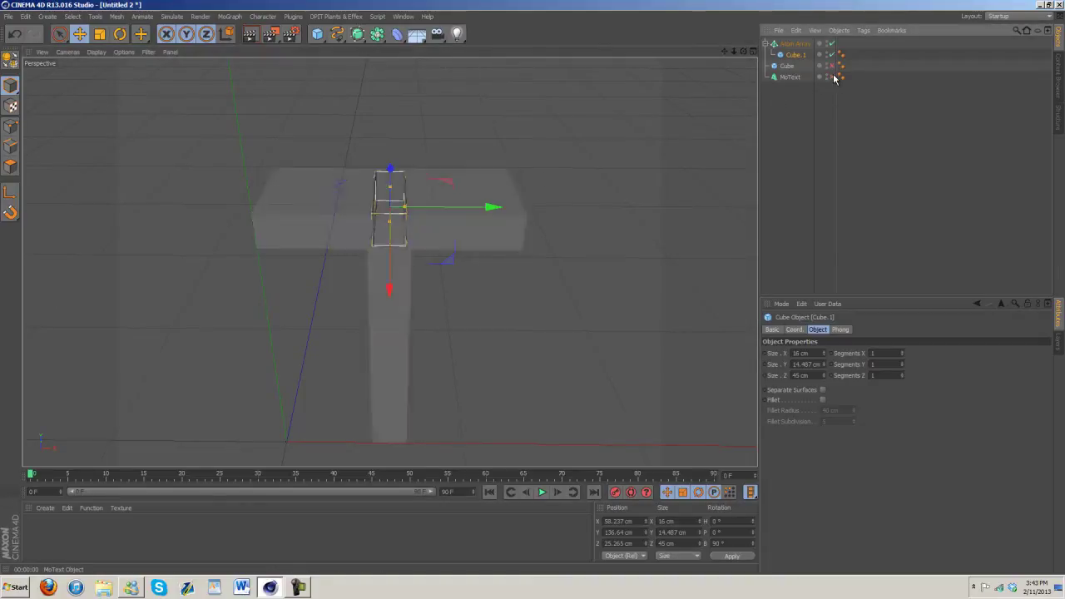
{"action": "left_click", "coordinate": [835, 77]}
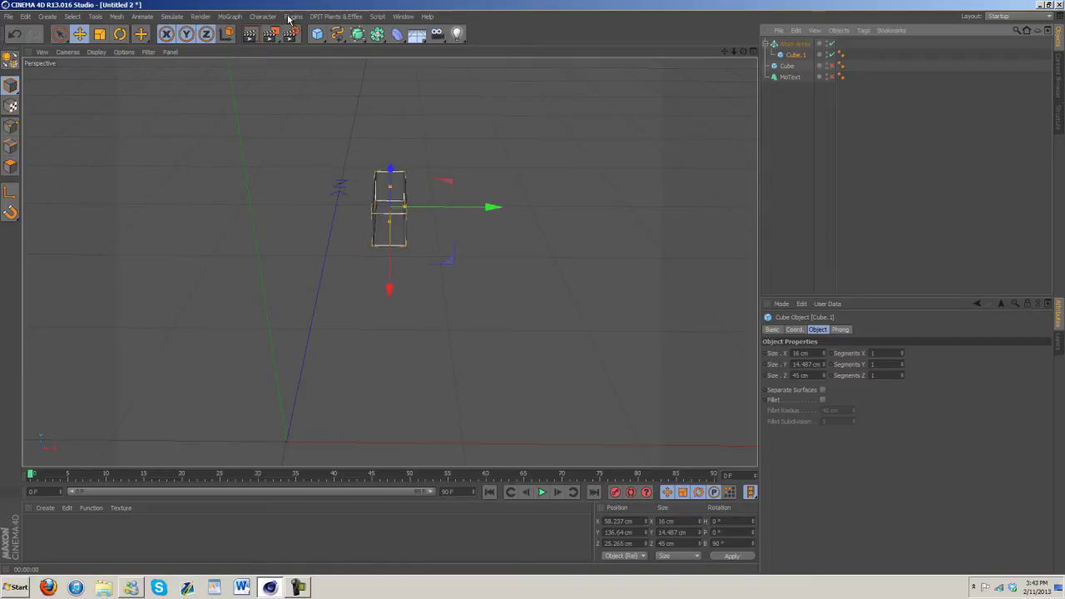
- Add a MoGraph Cloner and nest the Atom Array inside it
{"action": "left_click", "coordinate": [229, 17]}
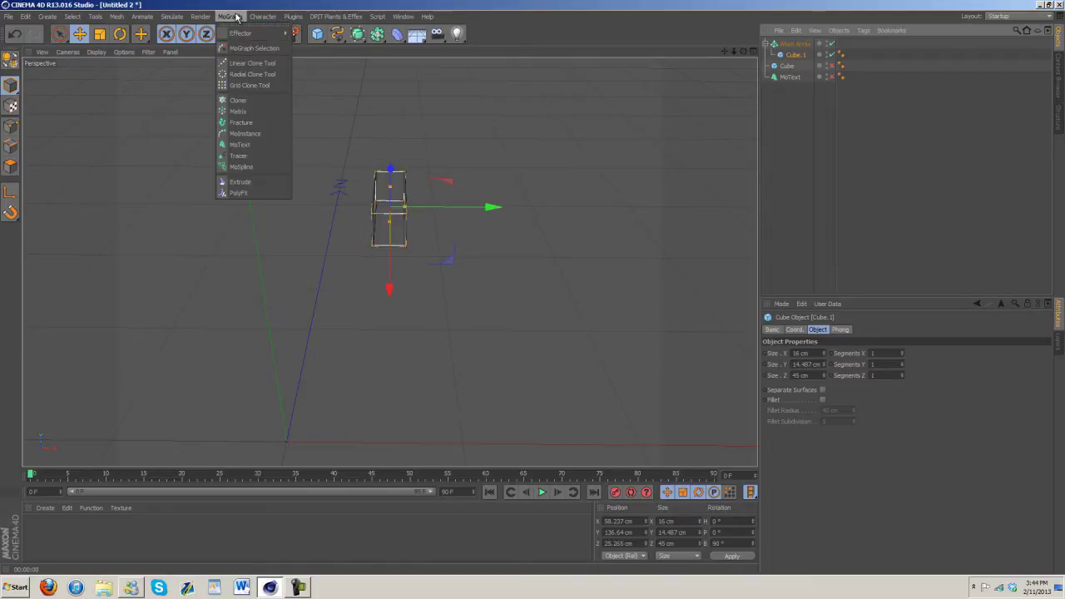
{"action": "left_click", "coordinate": [238, 99]}
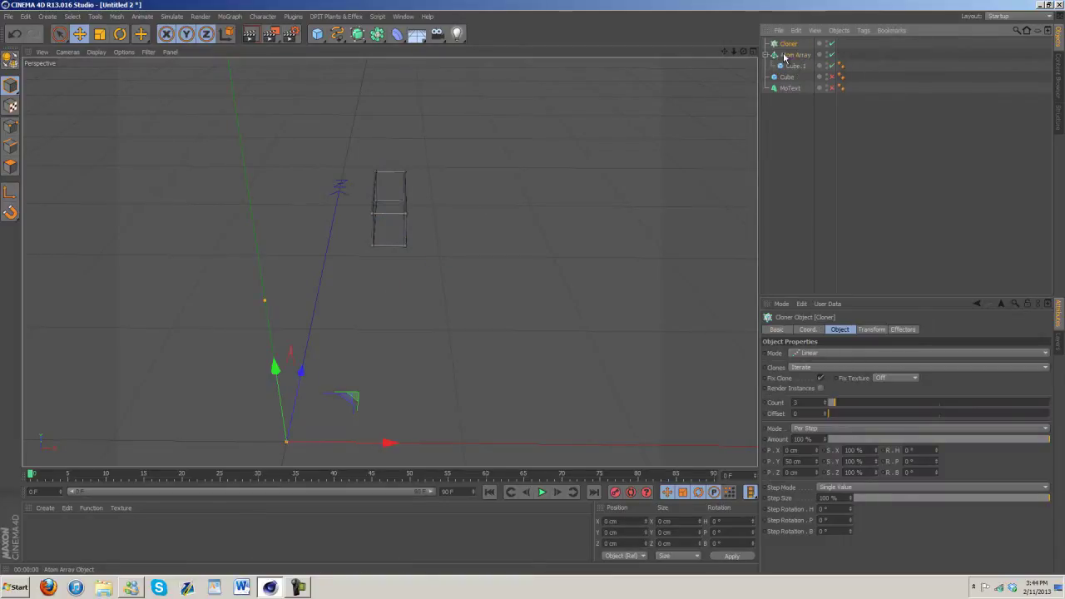
{"action": "left_click_drag", "start_coordinate": [789, 47], "coordinate": [790, 48]}
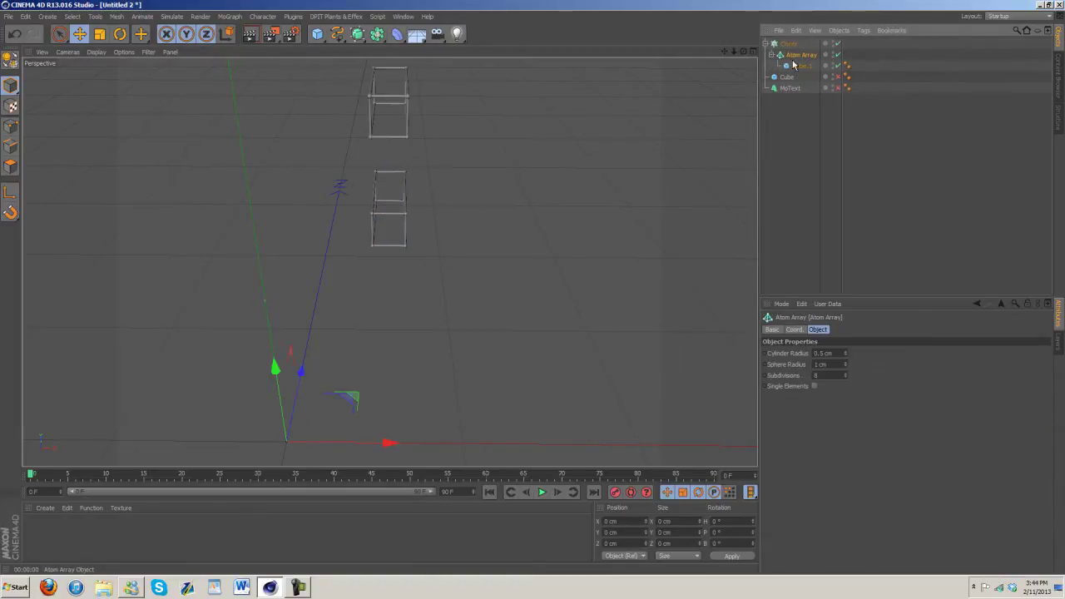
- Set the linear Cloner's per-step offset to 0 cm in Y and -14 cm in X
{"action": "left_click", "coordinate": [788, 43]}
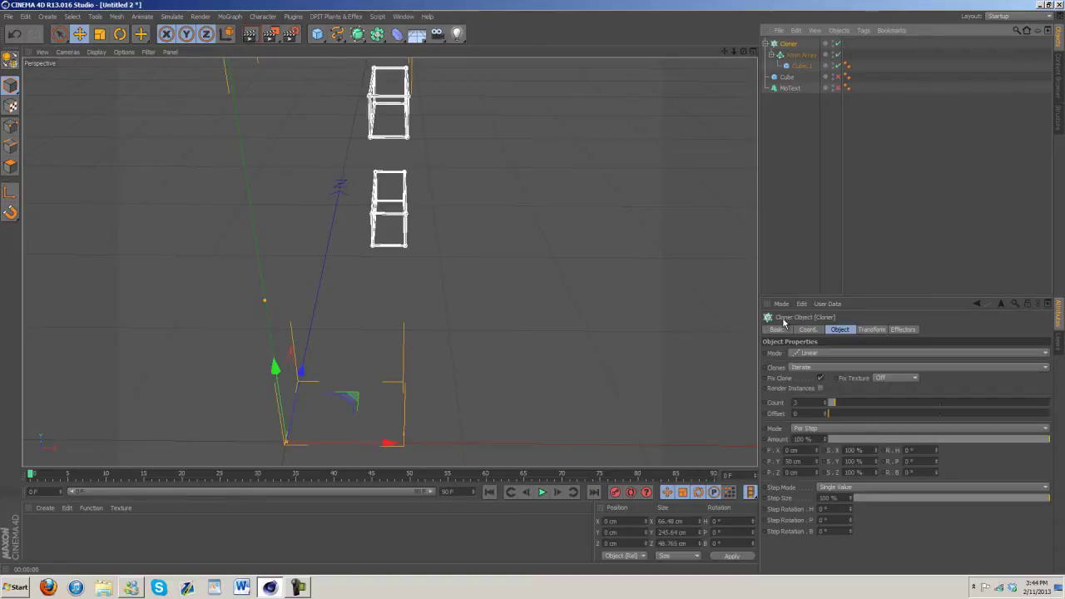
{"action": "double_click", "coordinate": [812, 461]}
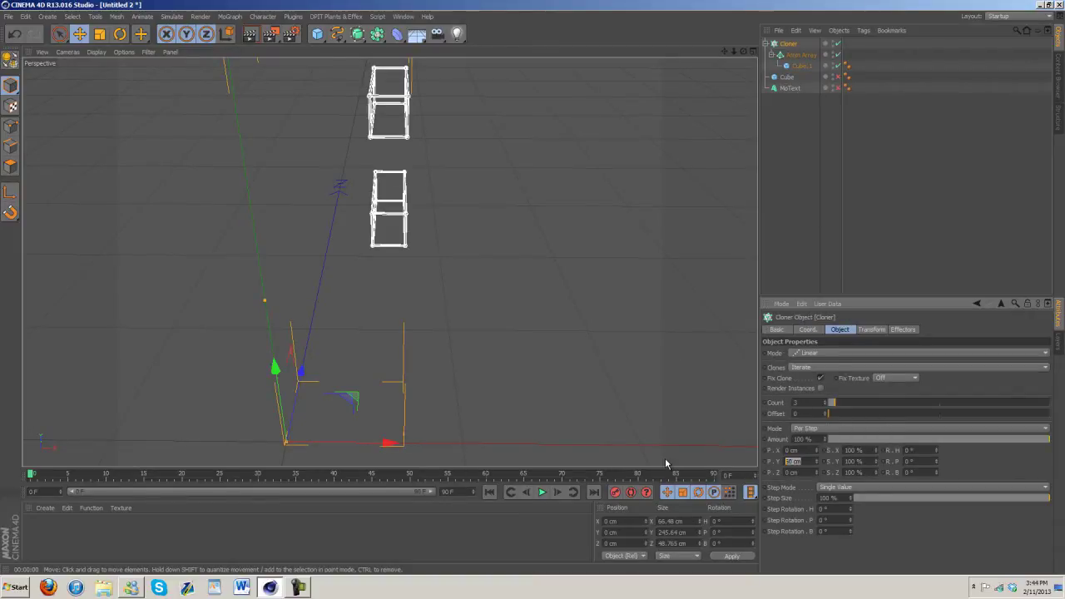
{"action": "key", "text": "Return"}
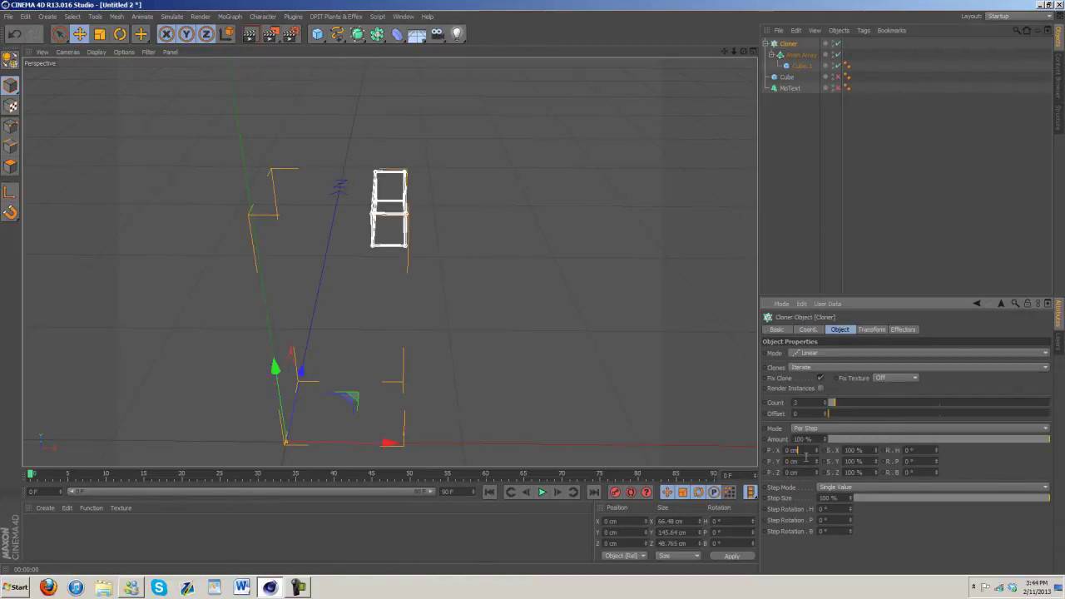
{"action": "left_click_drag", "start_coordinate": [817, 448], "coordinate": [817, 453]}
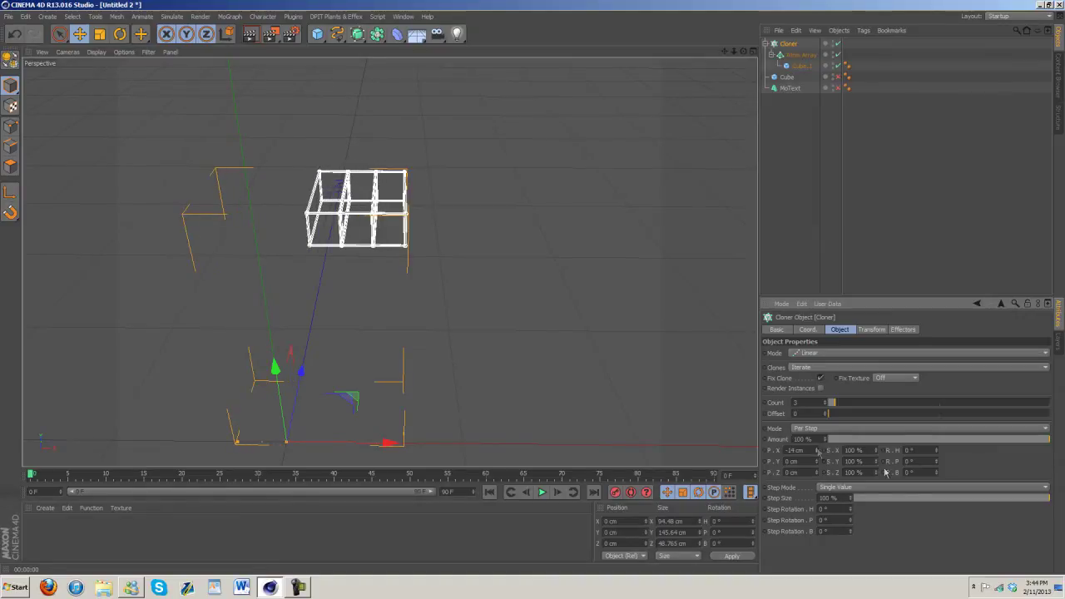
- Try per-step X offsets of -15 cm and -13 cm on the Cloner, returning to -14 cm
{"action": "left_click_drag", "start_coordinate": [733, 51], "coordinate": [535, 290]}
{"action": "scroll", "coordinate": [534, 293], "scroll_direction": "up", "scroll_amount": 2}
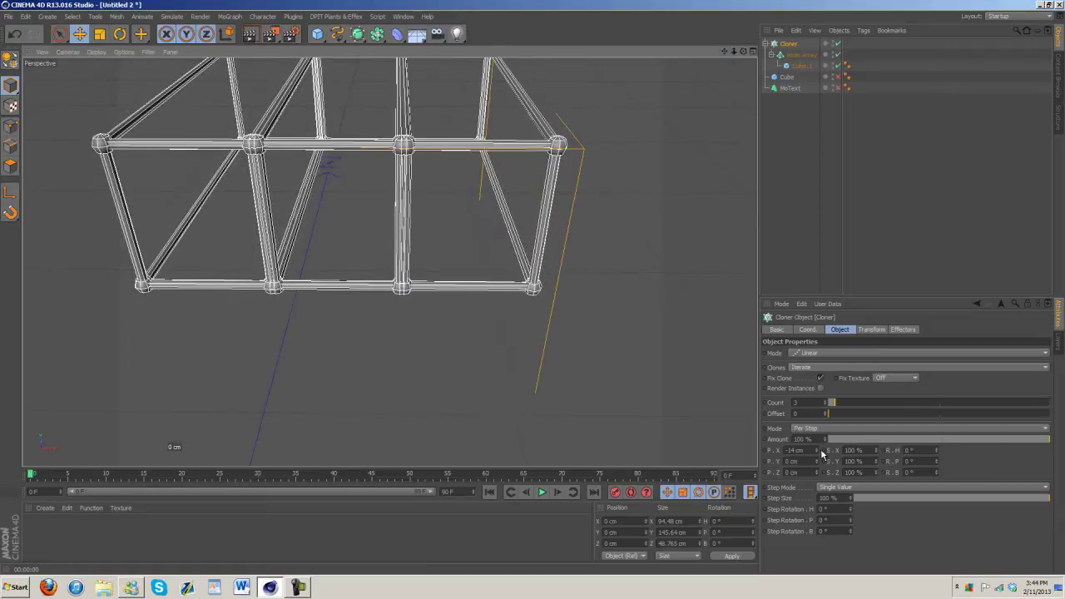
{"action": "left_click_drag", "start_coordinate": [817, 450], "coordinate": [818, 457]}
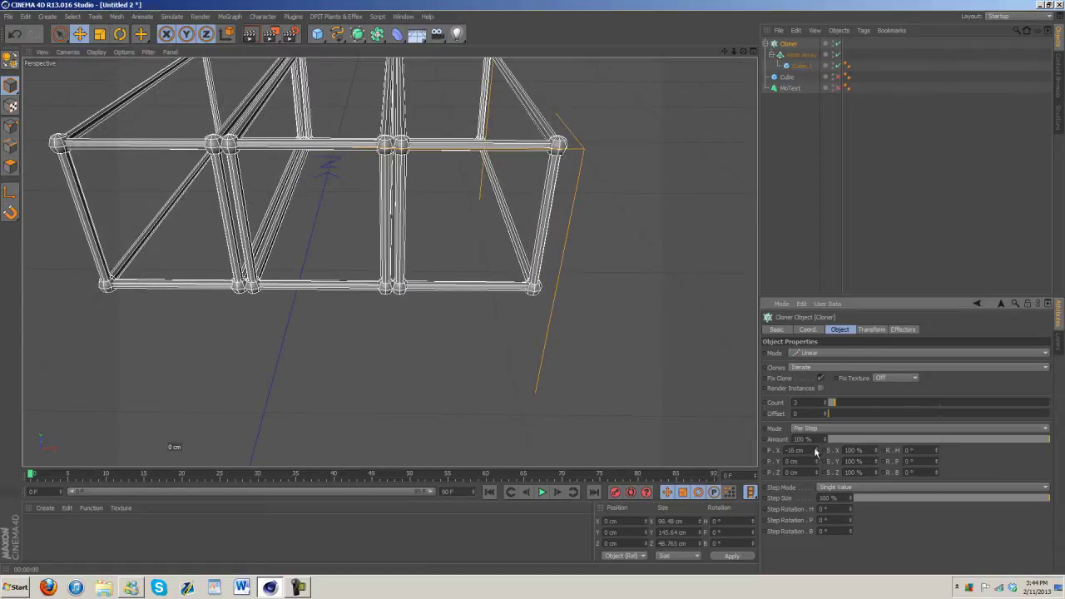
{"action": "left_click", "coordinate": [817, 448]}
{"action": "left_click", "coordinate": [816, 448]}
{"action": "left_click_drag", "start_coordinate": [724, 52], "coordinate": [724, 142]}
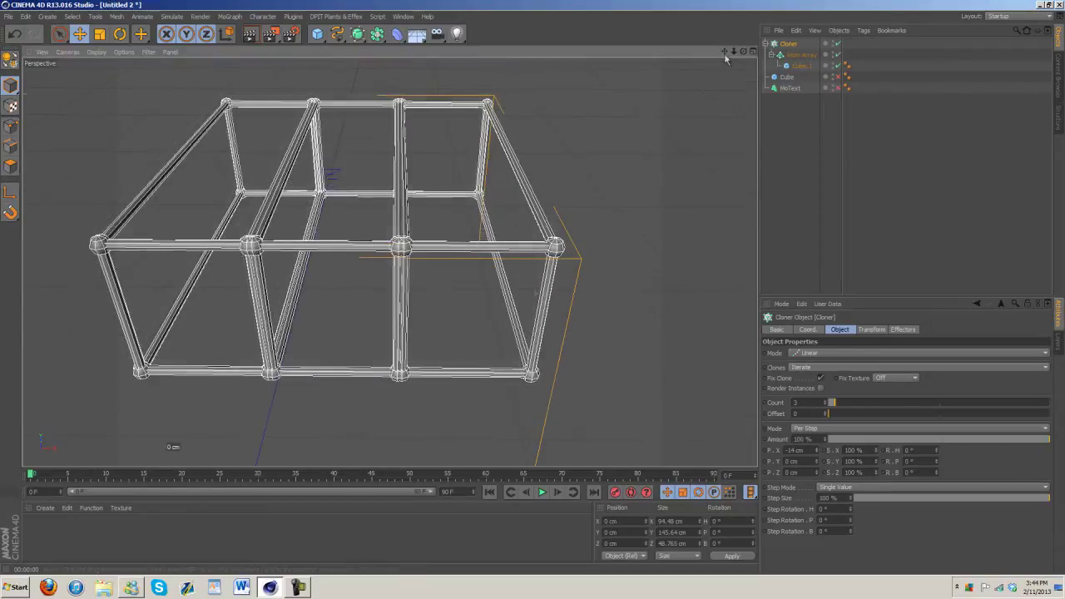
{"action": "left_click_drag", "start_coordinate": [815, 453], "coordinate": [818, 450]}
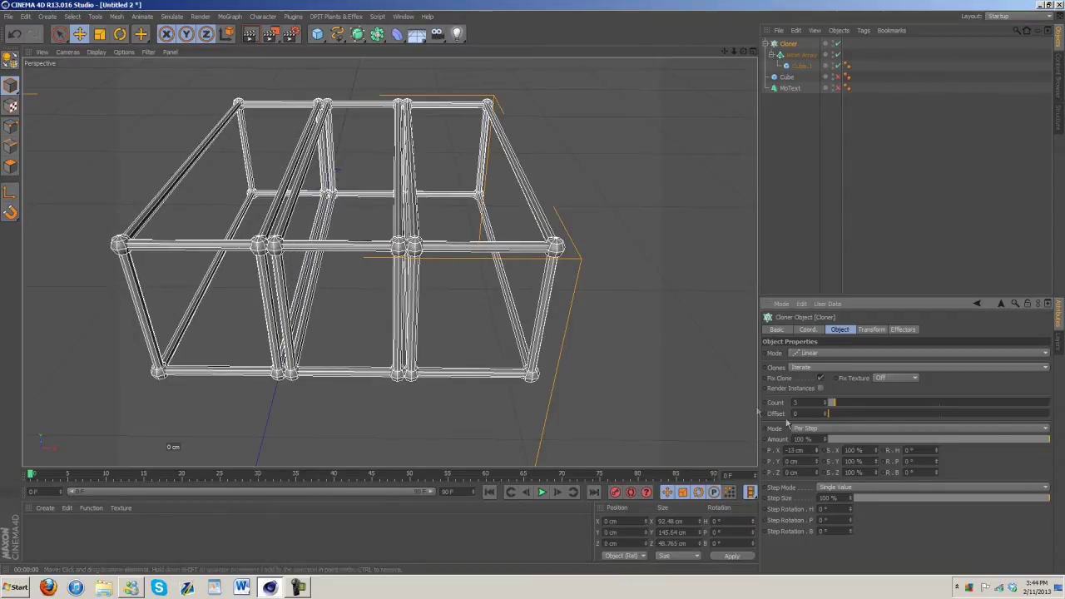
{"action": "left_click_drag", "start_coordinate": [817, 454], "coordinate": [817, 459]}
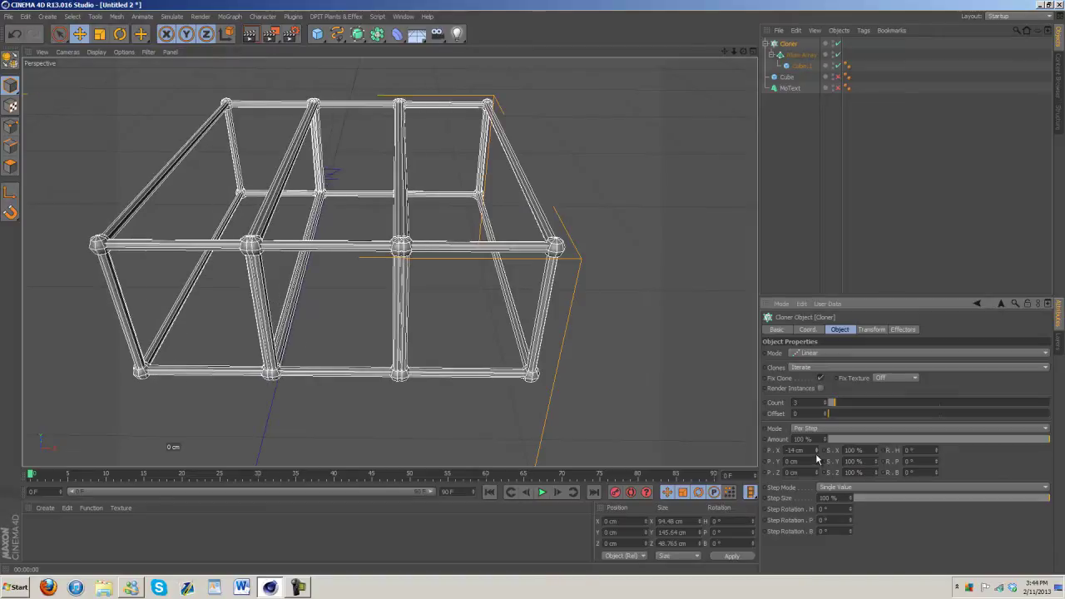
- Reduce the cloned cube's Y size to about 13.9 cm so neighbouring frames share their joints
{"action": "left_click", "coordinate": [801, 65]}
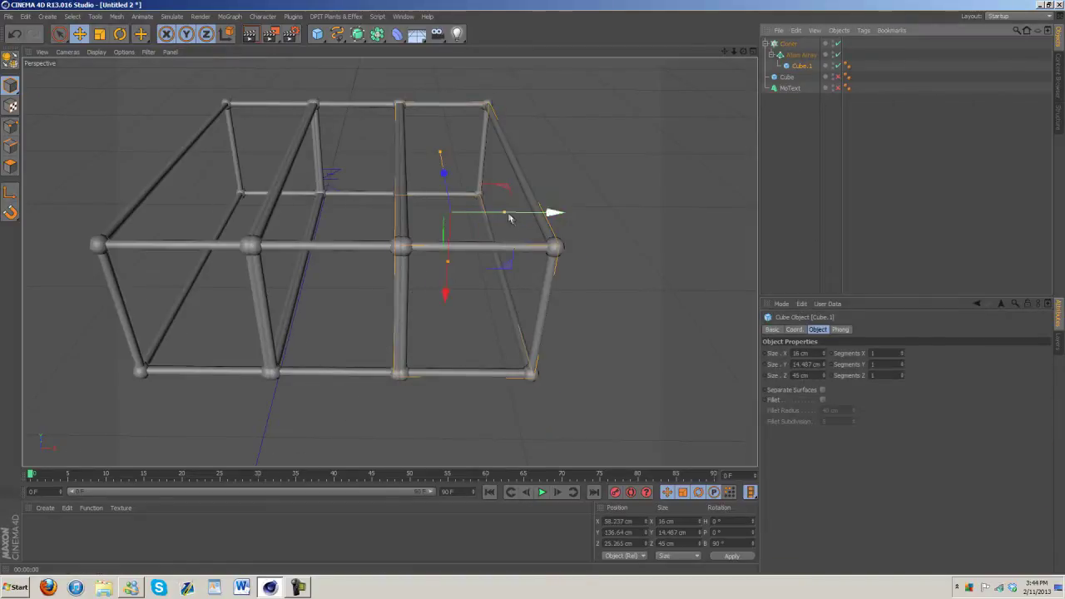
{"action": "left_click_drag", "start_coordinate": [505, 217], "coordinate": [503, 218]}
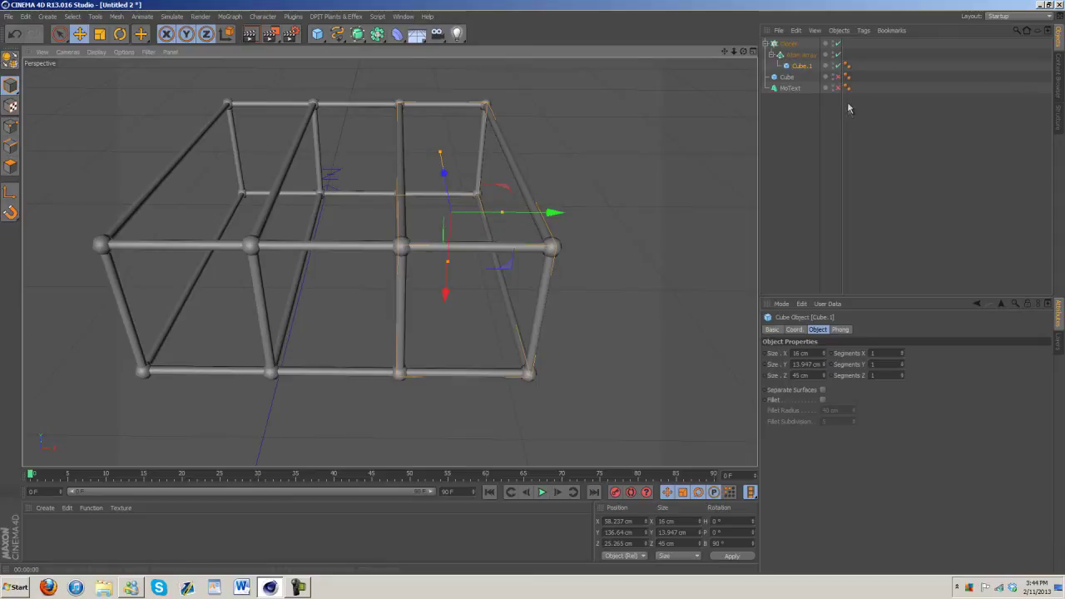
- Set the Cloner's count to 5 and re-enable the MoText object to compare the frames with the crossbar
{"action": "left_click", "coordinate": [788, 43]}
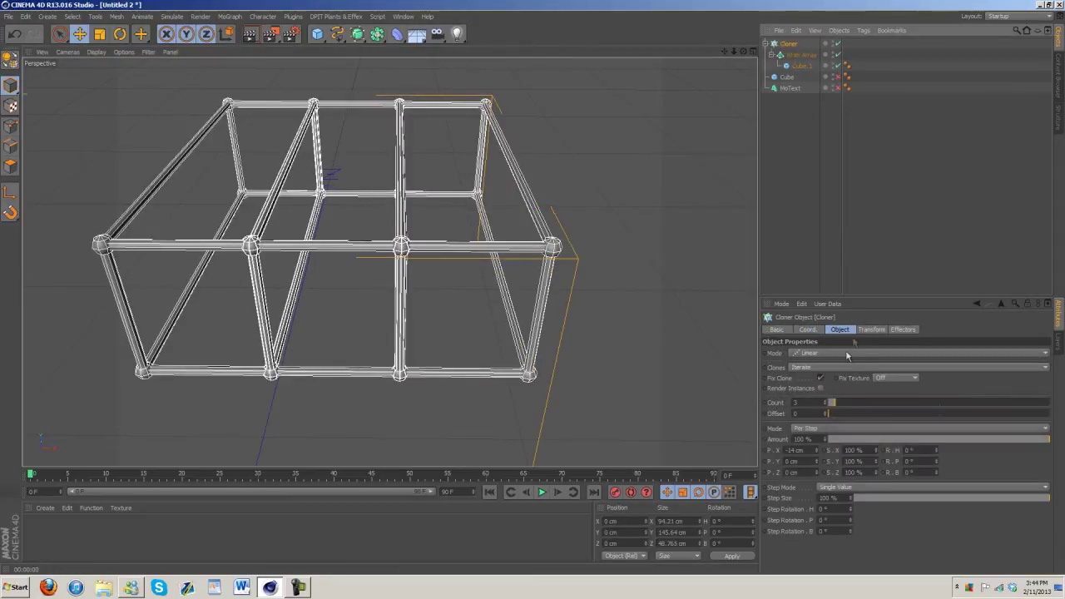
{"action": "left_click_drag", "start_coordinate": [828, 406], "coordinate": [824, 396]}
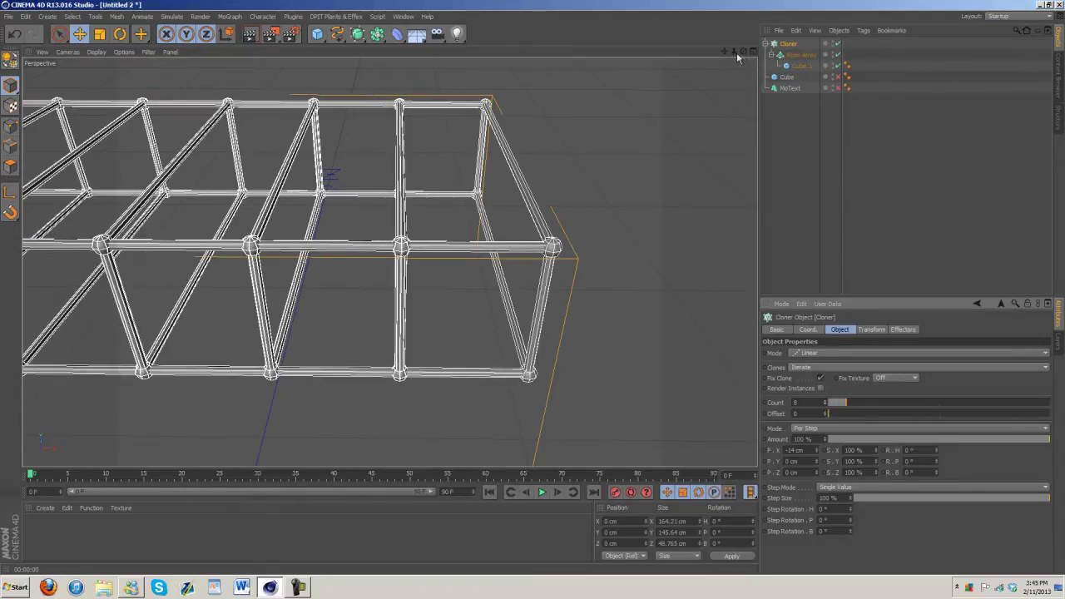
{"action": "left_click_drag", "start_coordinate": [736, 52], "coordinate": [556, 292]}
{"action": "left_click", "coordinate": [838, 87]}
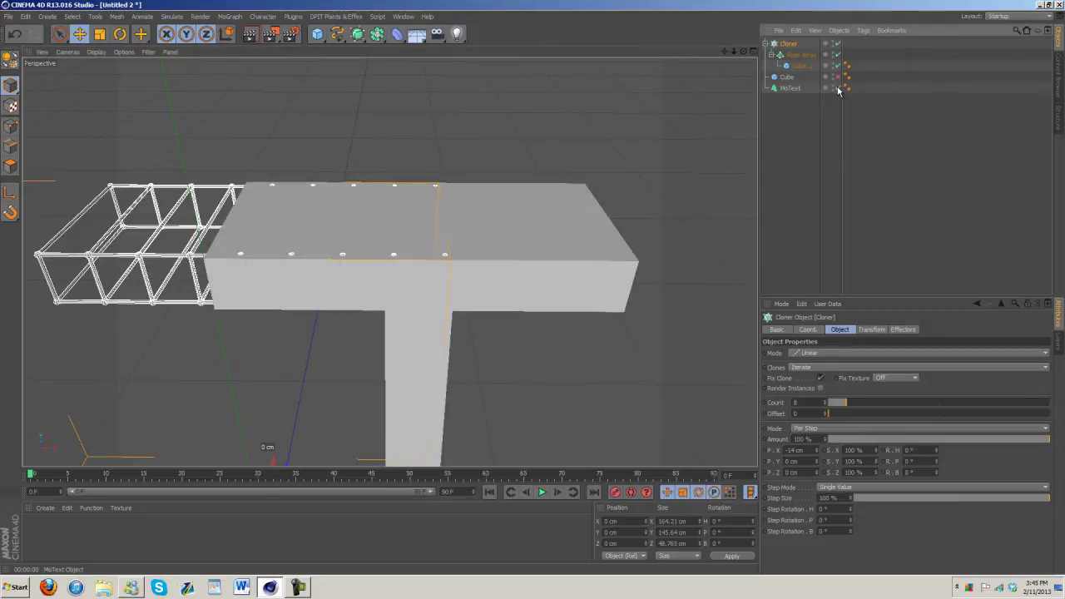
{"action": "left_click_drag", "start_coordinate": [826, 405], "coordinate": [826, 408]}
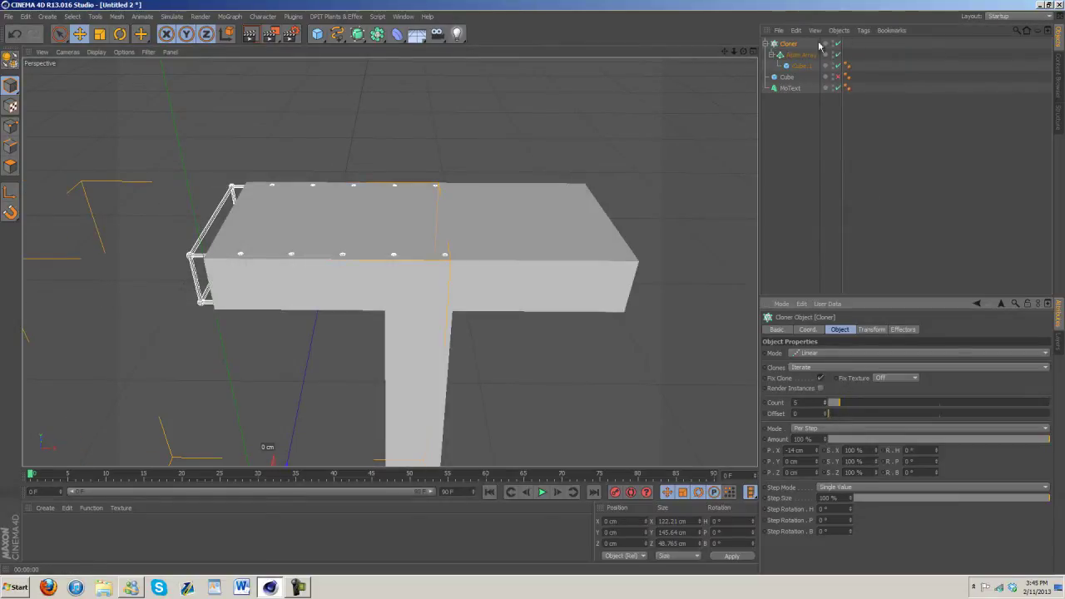
{"action": "left_click", "coordinate": [838, 87]}
{"action": "left_click", "coordinate": [839, 88]}
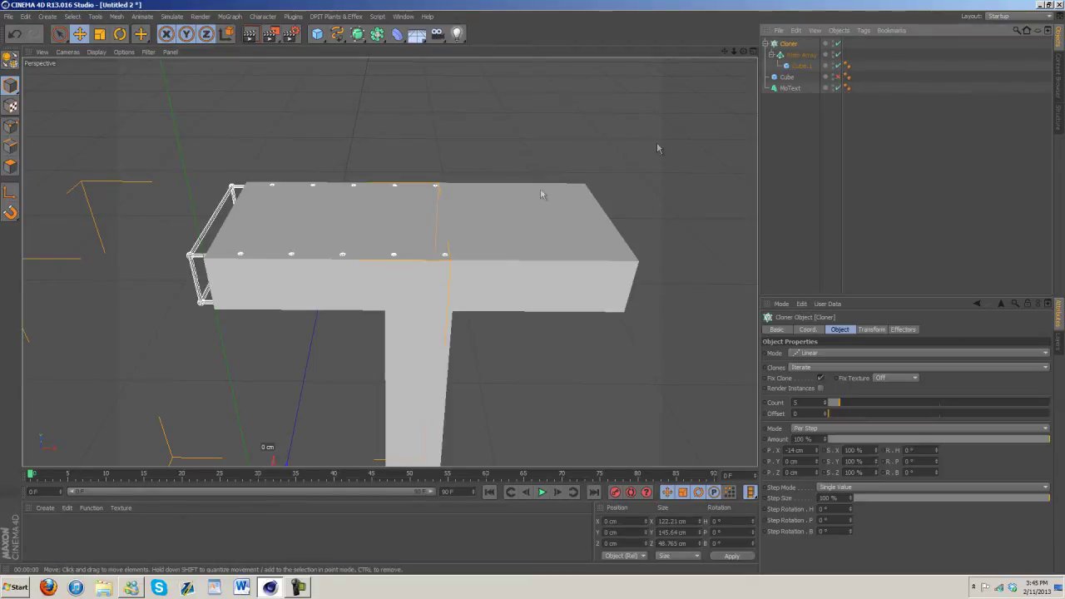
- Move the Cloner along X to about 49 cm so the row of frames reaches the crossbar's far end
{"action": "scroll", "coordinate": [385, 238], "scroll_direction": "down", "scroll_amount": 3}
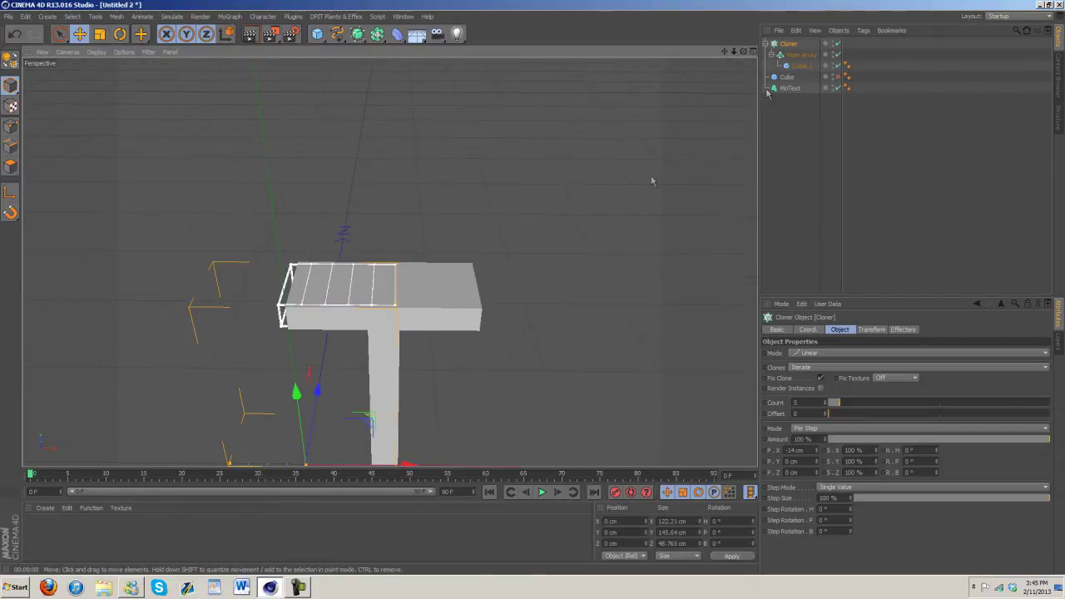
{"action": "left_click_drag", "start_coordinate": [723, 51], "coordinate": [718, 10]}
{"action": "left_click_drag", "start_coordinate": [396, 429], "coordinate": [467, 431]}
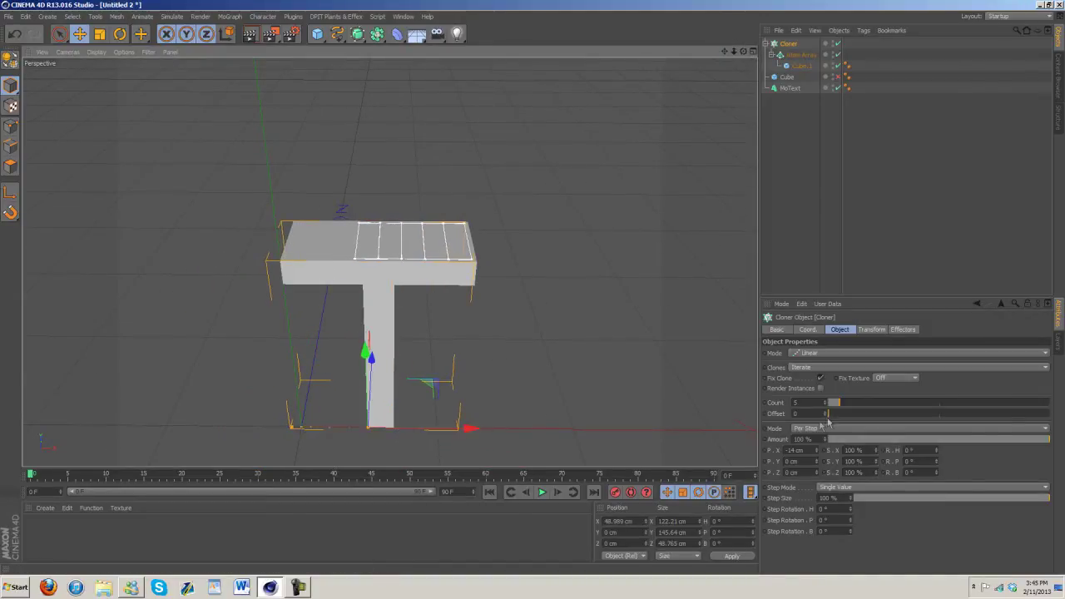
- Set the Cloner's count to 8 so the frames span the whole crossbar
{"action": "left_click", "coordinate": [824, 400]}
{"action": "left_click", "coordinate": [823, 401]}
{"action": "left_click", "coordinate": [824, 400]}
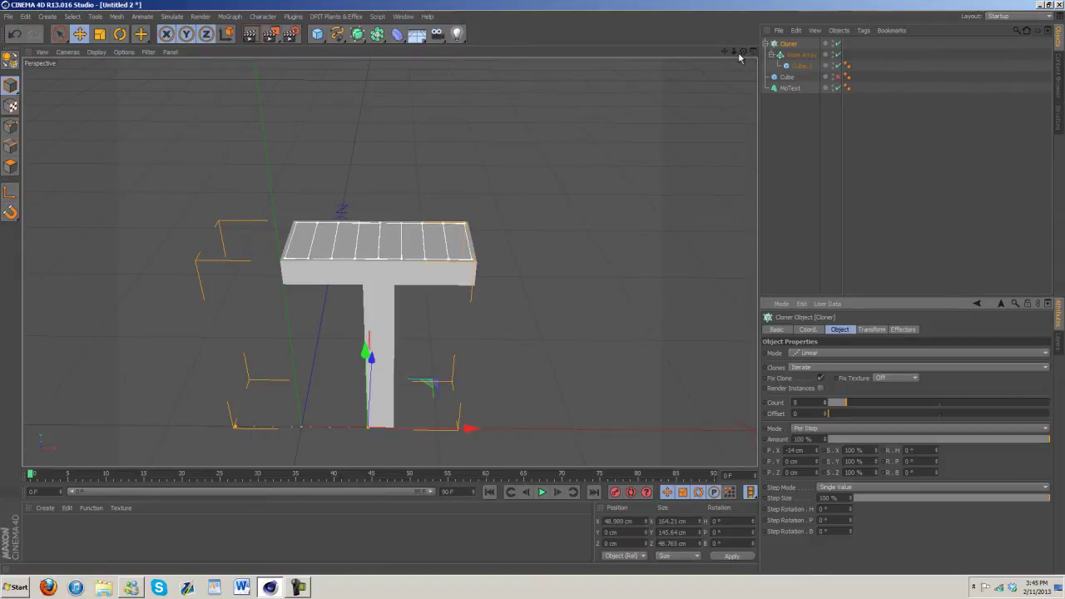
{"action": "left_click_drag", "start_coordinate": [734, 51], "coordinate": [517, 264]}
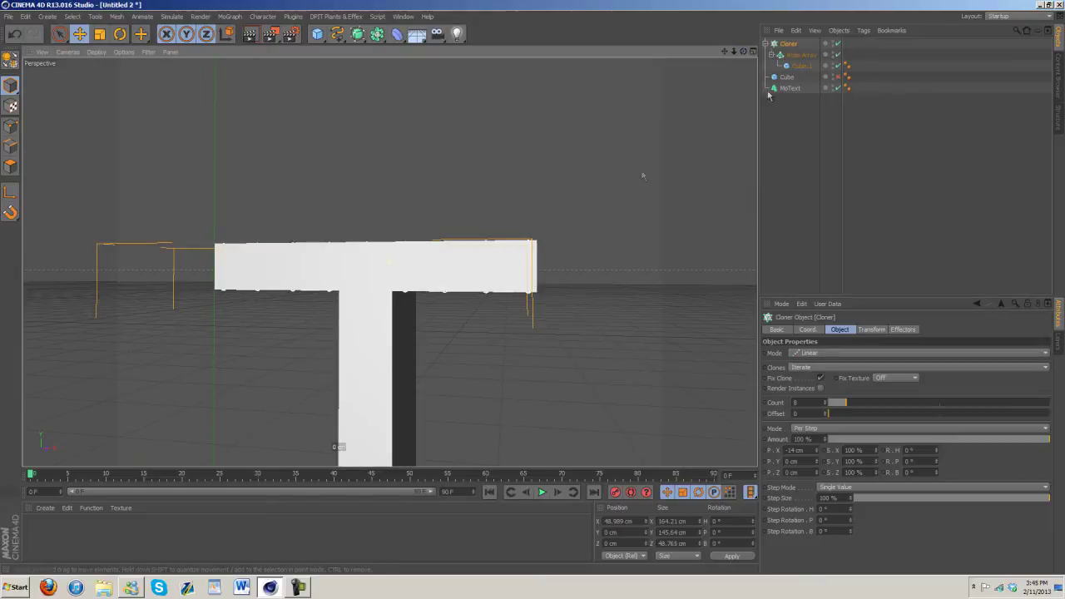
- Reduce the cloned cube's X size to 14 cm so it fits the crossbar, and disable MoText to check the frames
{"action": "left_click", "coordinate": [801, 65]}
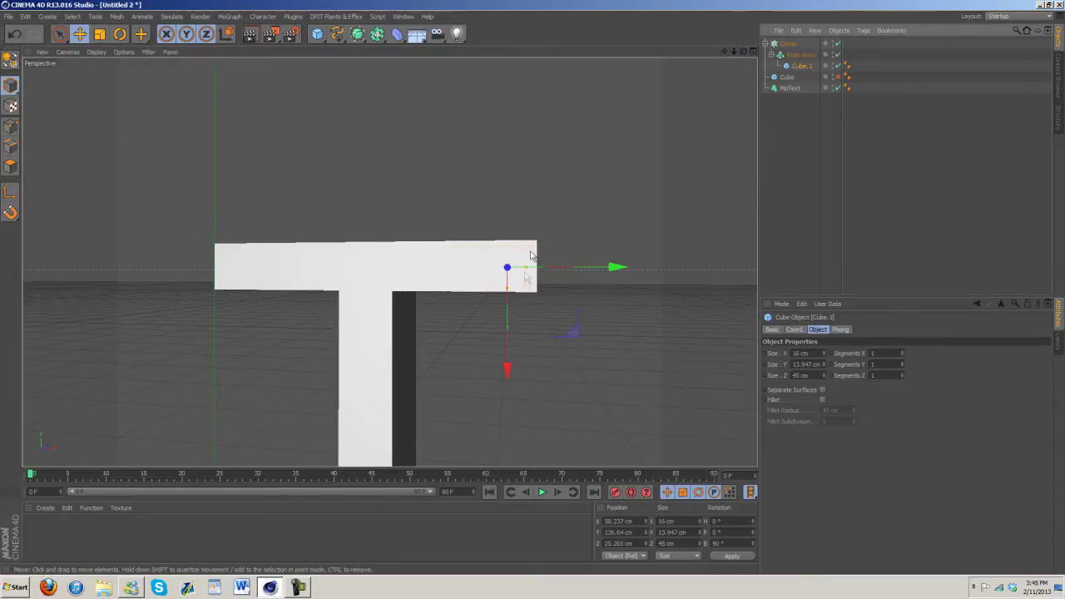
{"action": "left_click", "coordinate": [823, 367]}
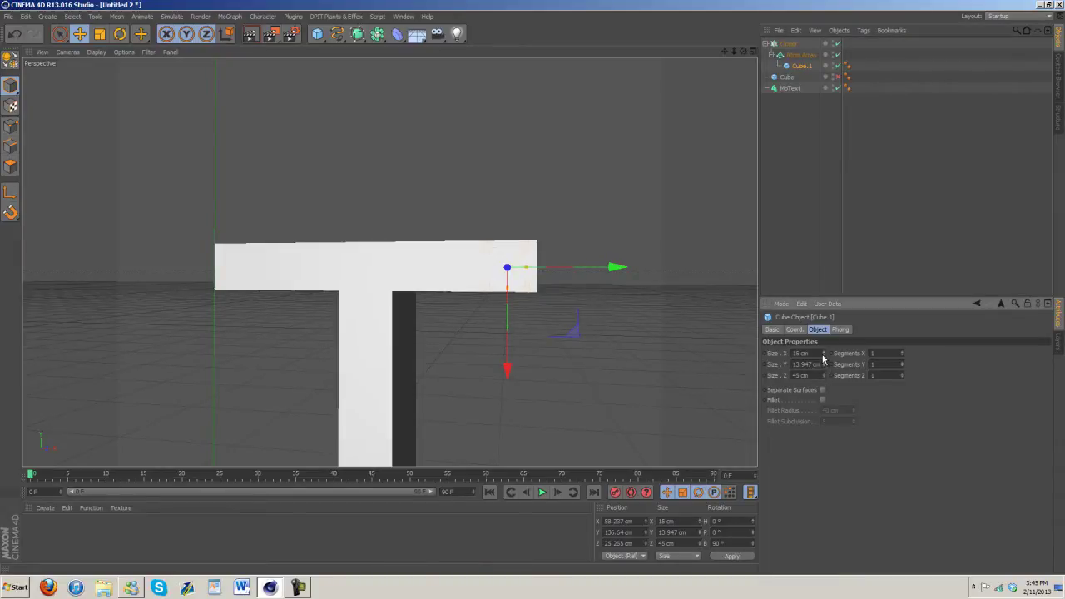
{"action": "left_click_drag", "start_coordinate": [541, 271], "coordinate": [533, 302], "text": "alt"}
{"action": "left_click", "coordinate": [838, 88]}
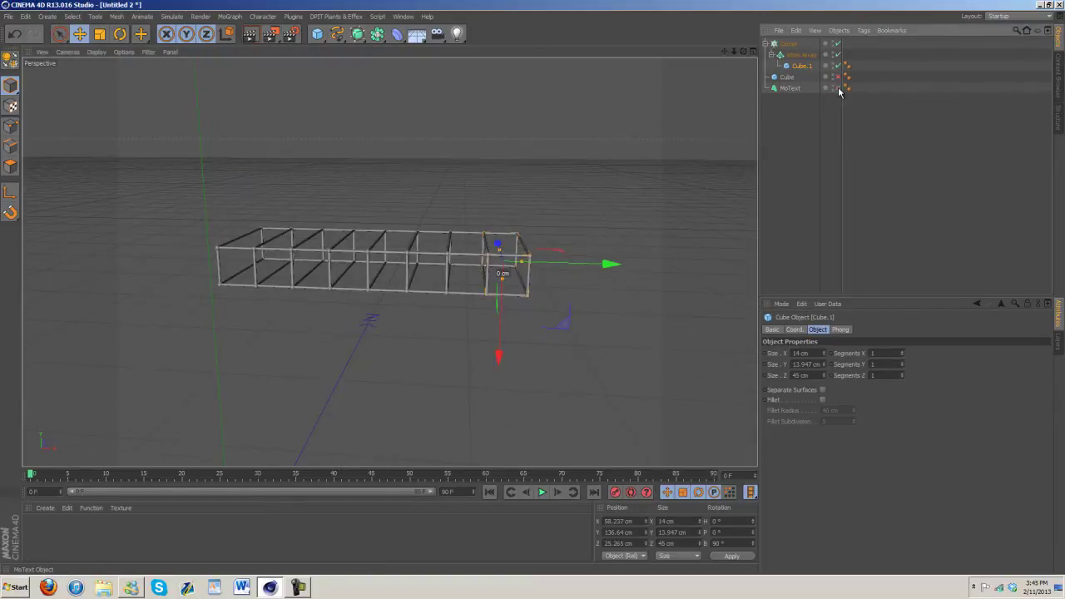
{"action": "left_click_drag", "start_coordinate": [743, 51], "coordinate": [534, 289]}
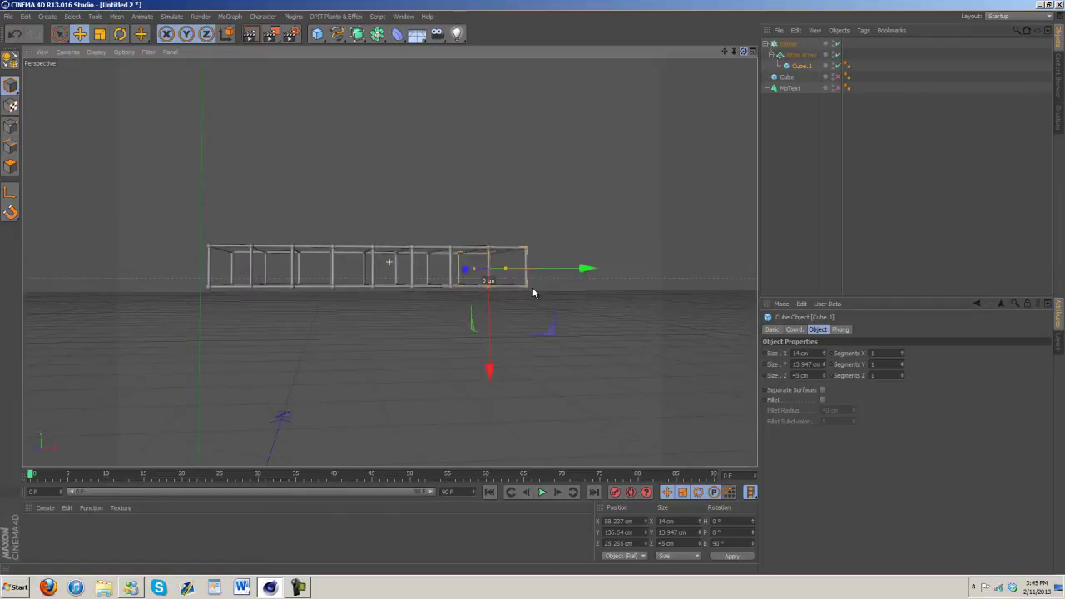
{"action": "scroll", "coordinate": [533, 291], "scroll_direction": "down", "scroll_amount": 4}
{"action": "scroll", "coordinate": [533, 290], "scroll_direction": "up", "scroll_amount": 6}
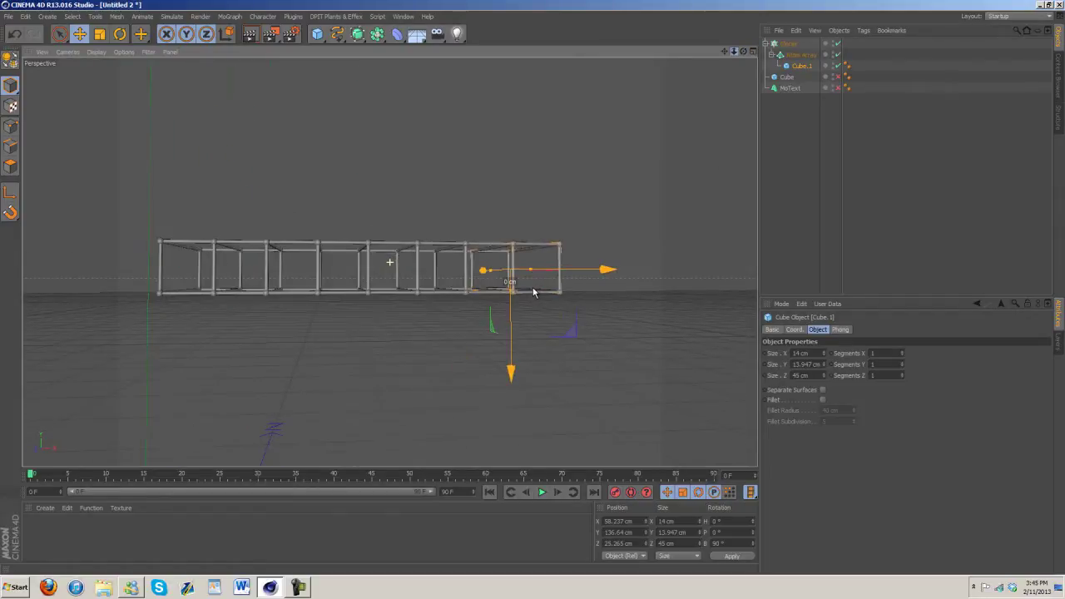
- Add a second MoGraph Cloner for the letter's stem, keeping it at the origin
{"action": "left_click", "coordinate": [782, 66]}
{"action": "key", "text": "Delete"}
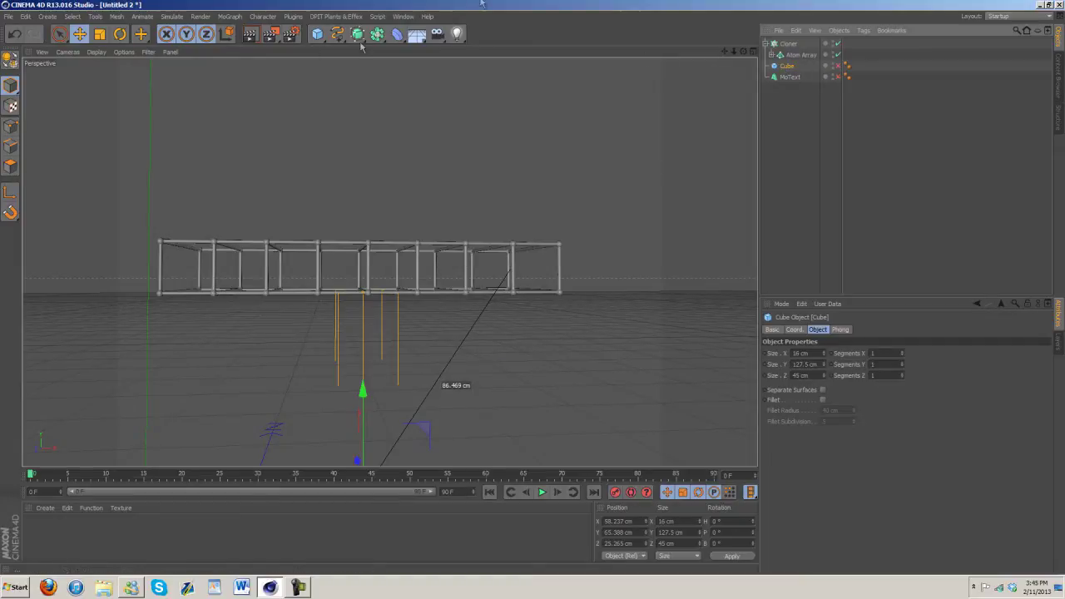
{"action": "left_click", "coordinate": [236, 17]}
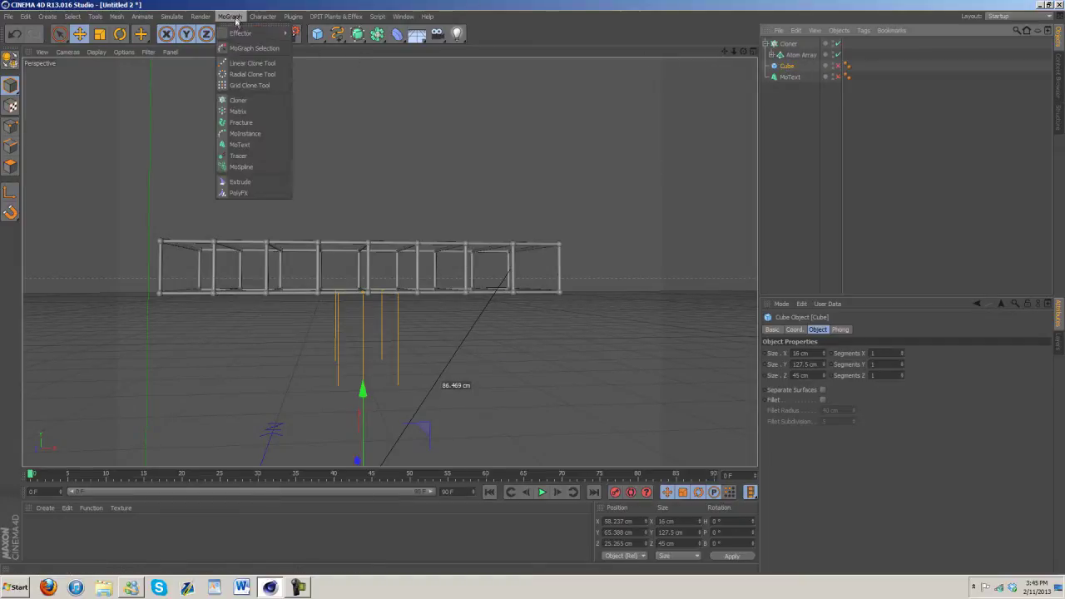
{"action": "left_click", "coordinate": [240, 101]}
{"action": "left_click_drag", "start_coordinate": [725, 50], "coordinate": [537, 292]}
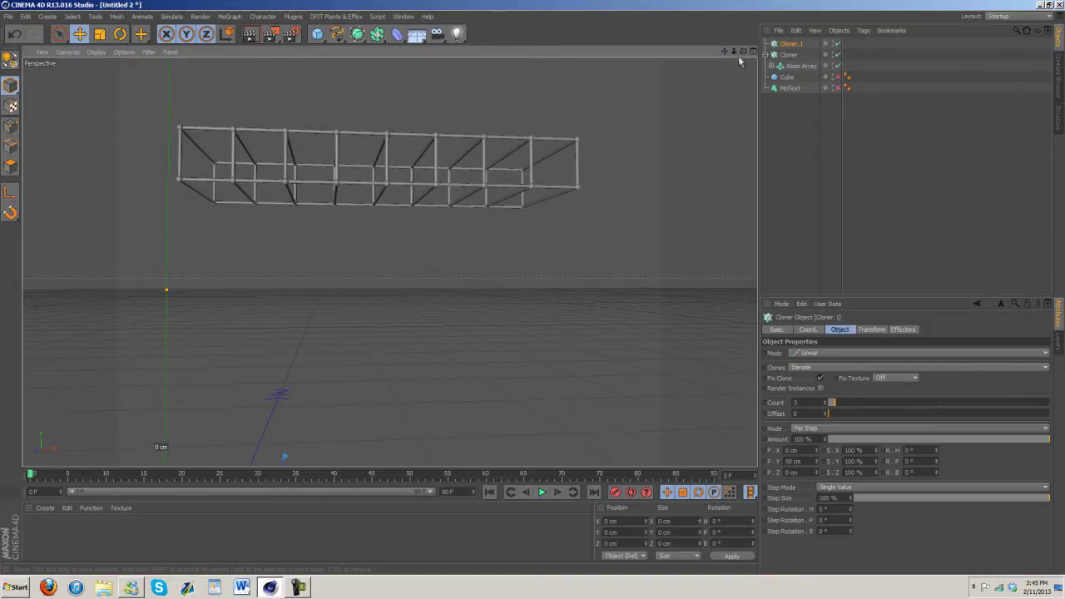
{"action": "left_click_drag", "start_coordinate": [733, 52], "coordinate": [533, 293]}
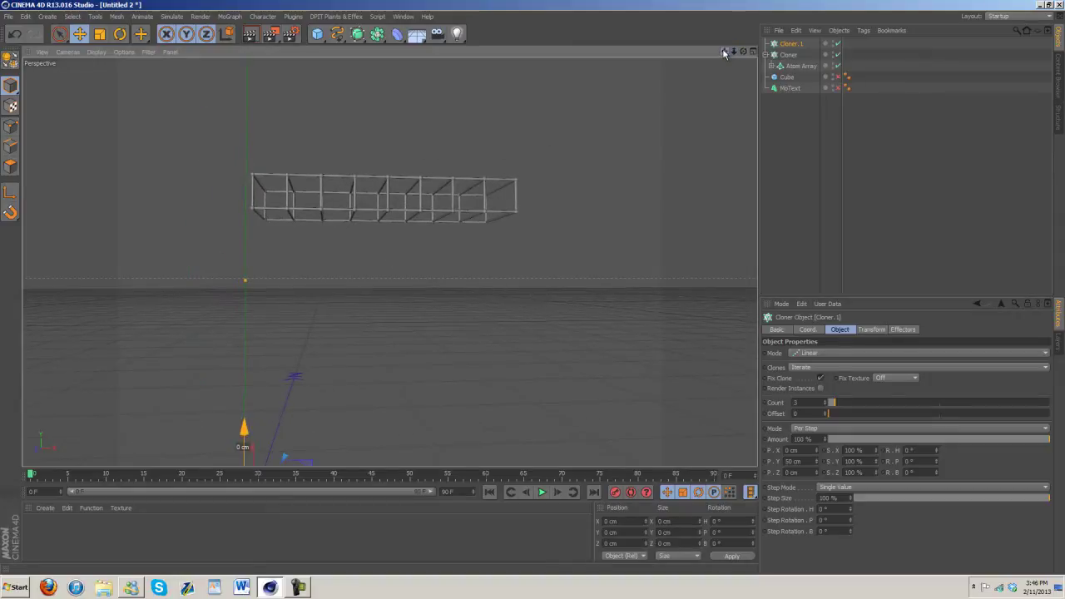
{"action": "left_click_drag", "start_coordinate": [724, 52], "coordinate": [532, 295]}
{"action": "left_click_drag", "start_coordinate": [384, 458], "coordinate": [503, 449]}
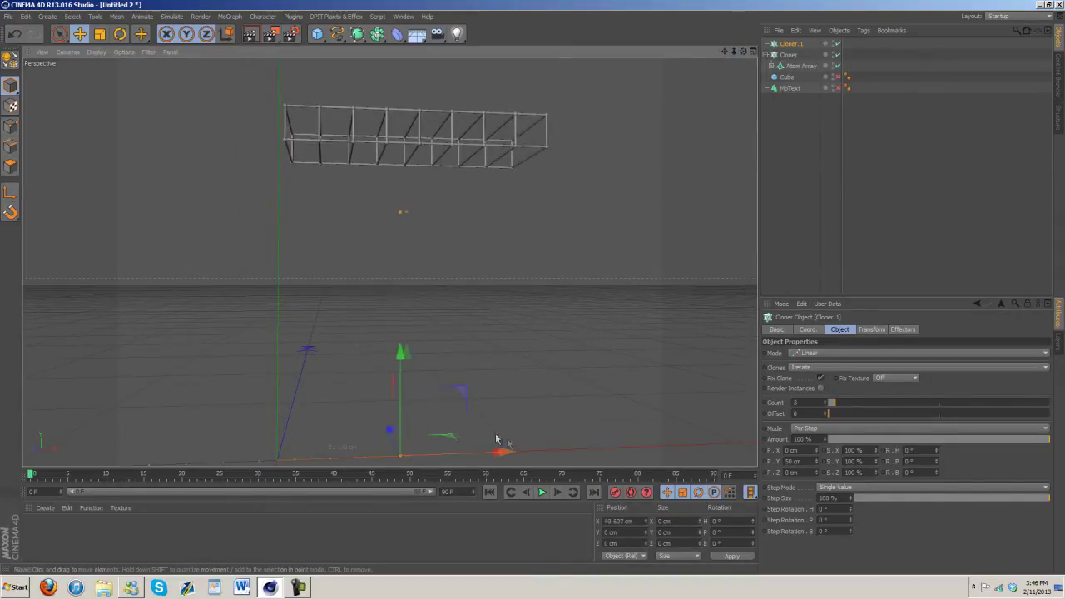
{"action": "key", "text": "ctrl+z"}
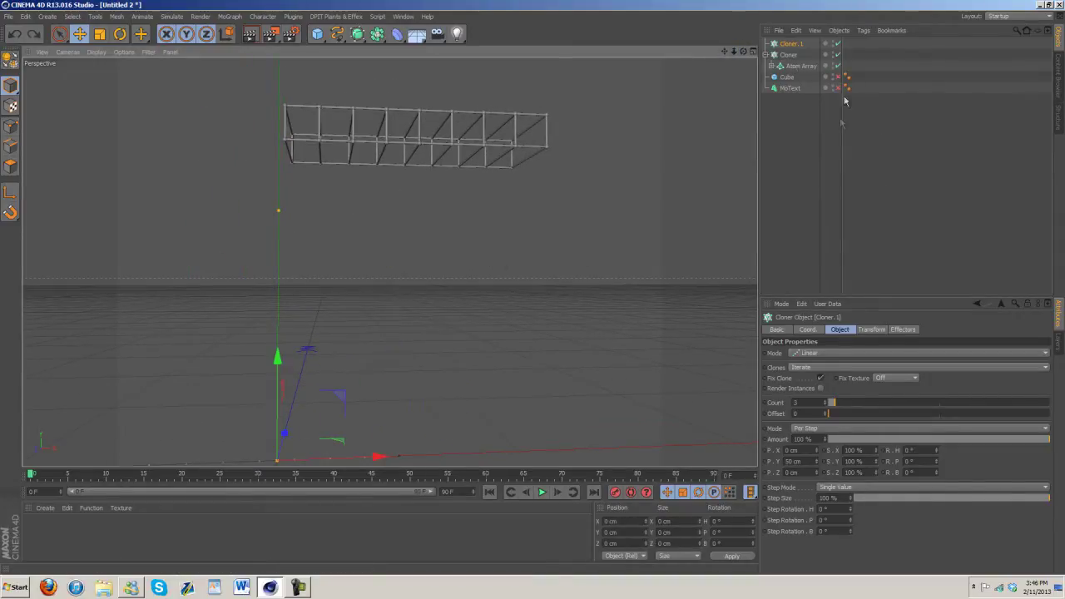
- Re-enable the stem cube and place it inside a new Atom Array
{"action": "left_click_drag", "start_coordinate": [787, 77], "coordinate": [791, 48]}
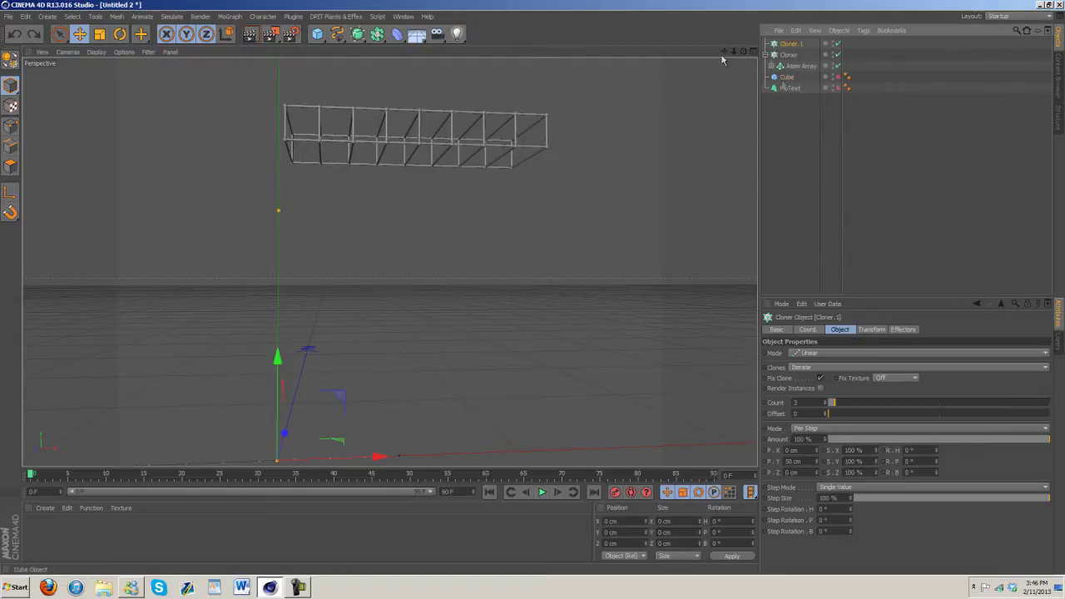
{"action": "left_click_drag", "start_coordinate": [366, 37], "coordinate": [491, 43]}
{"action": "left_click_drag", "start_coordinate": [795, 45], "coordinate": [794, 47]}
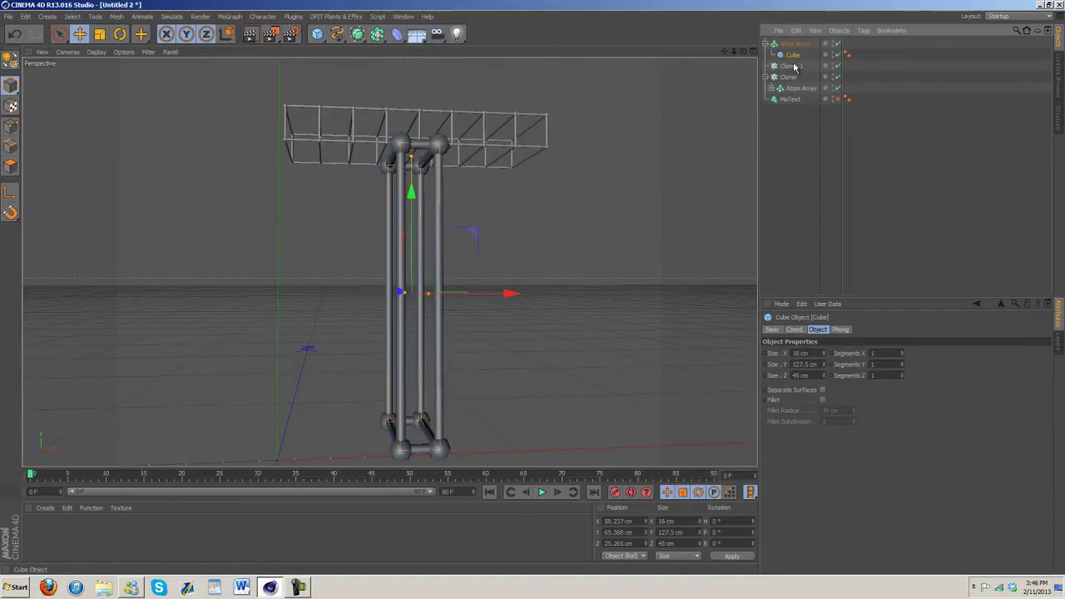
- Set the stem Atom Array's cylinder radius to 0.5 cm and sphere radius to 1 cm
{"action": "left_click", "coordinate": [795, 43]}
{"action": "left_click", "coordinate": [825, 353]}
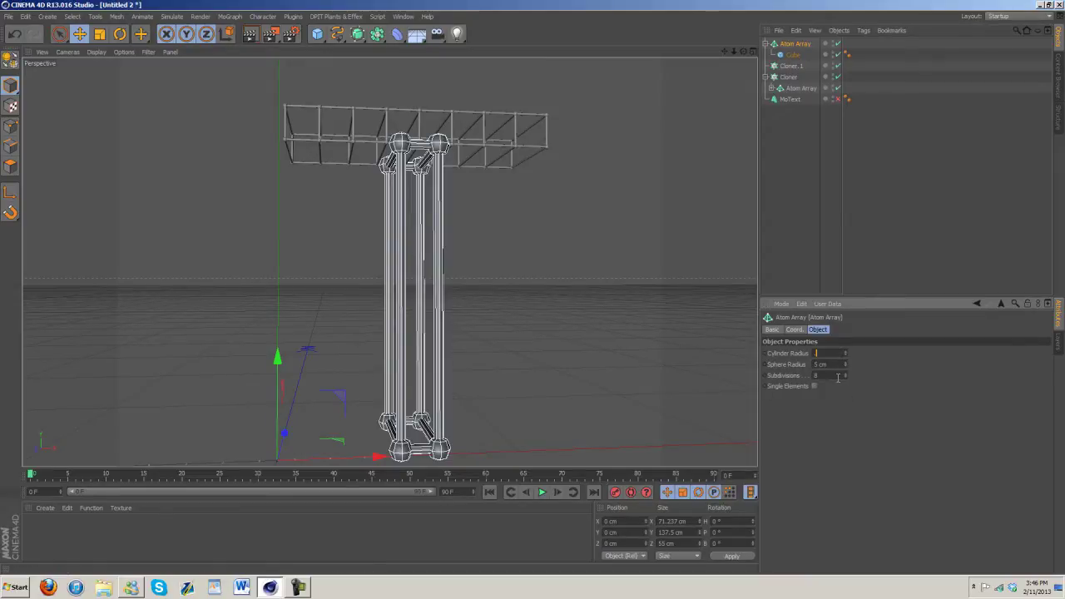
{"action": "type", "text": "0.5"}
{"action": "key", "text": "Tab"}
{"action": "type", "text": "1"}
{"action": "key", "text": "Return"}
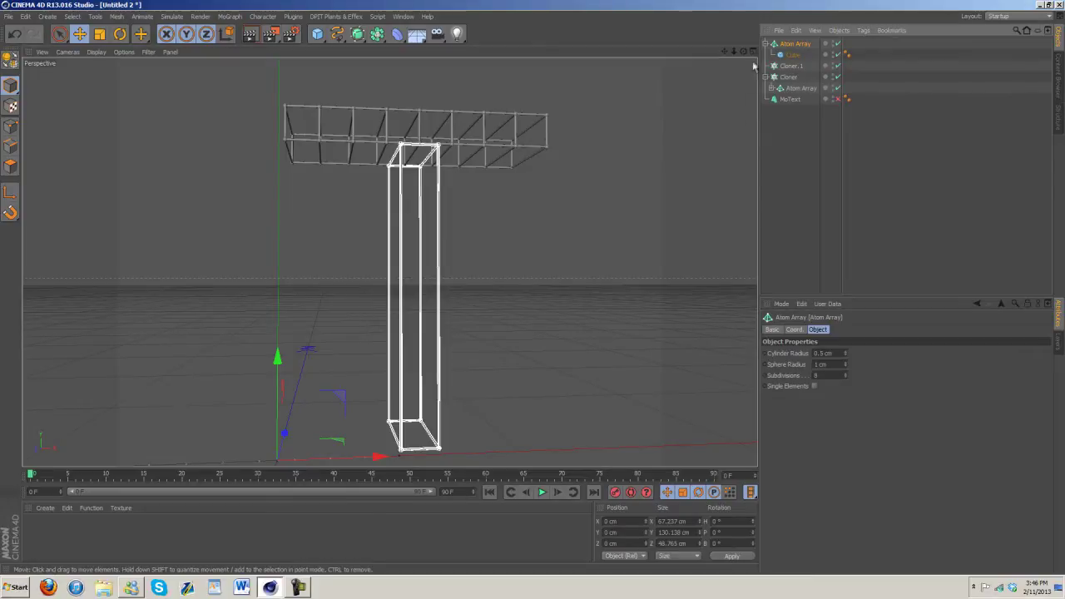
- Shorten the stem cube to a Y size of 15 cm
{"action": "left_click_drag", "start_coordinate": [742, 53], "coordinate": [533, 288]}
{"action": "left_click", "coordinate": [791, 56]}
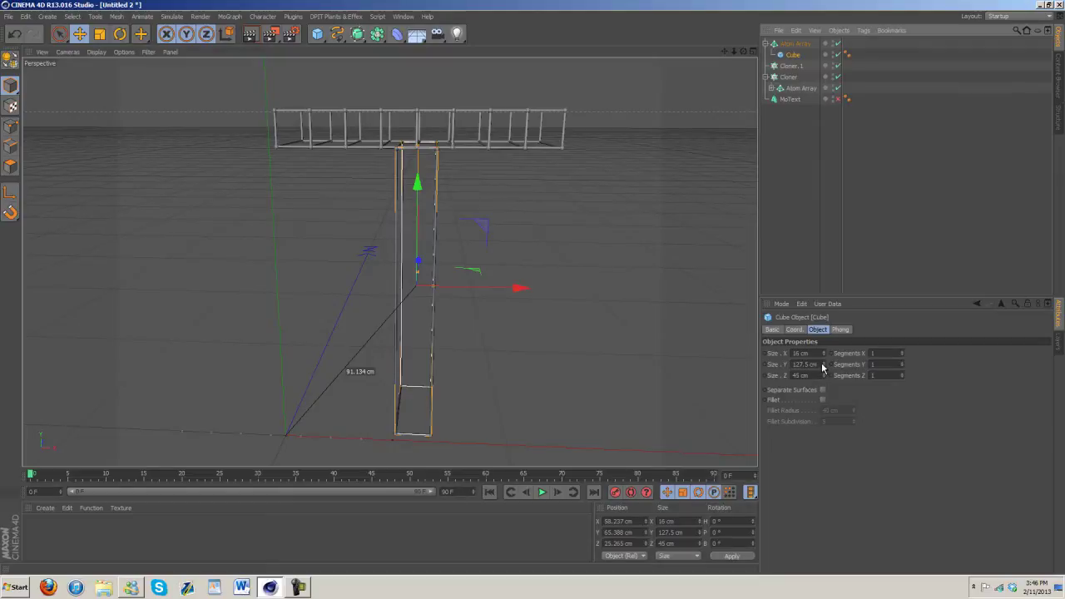
{"action": "left_click_drag", "start_coordinate": [822, 367], "coordinate": [825, 367]}
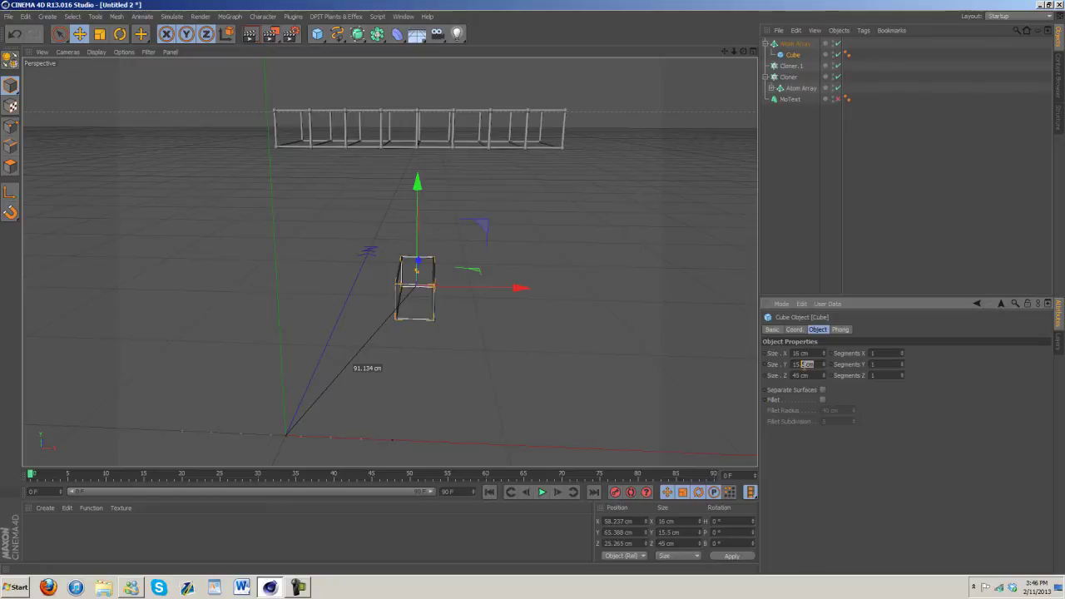
{"action": "left_click", "coordinate": [807, 353]}
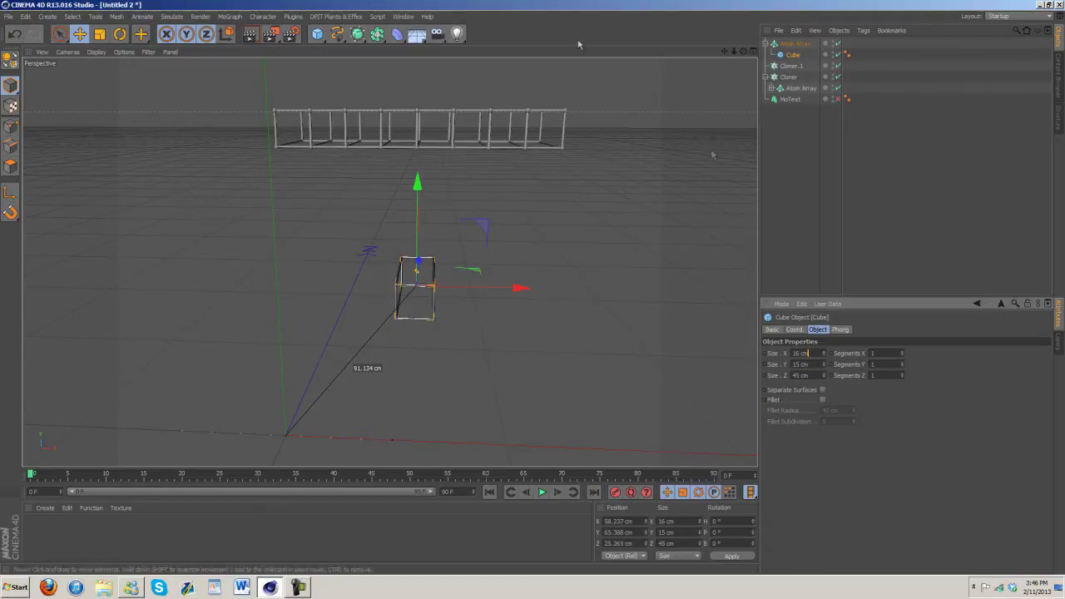
- Nest the stem Atom Array in the second Cloner and set its per-step Y offset to 15 cm, with no X offset
{"action": "left_click_drag", "start_coordinate": [795, 44], "coordinate": [792, 65]}
{"action": "left_click", "coordinate": [784, 53]}
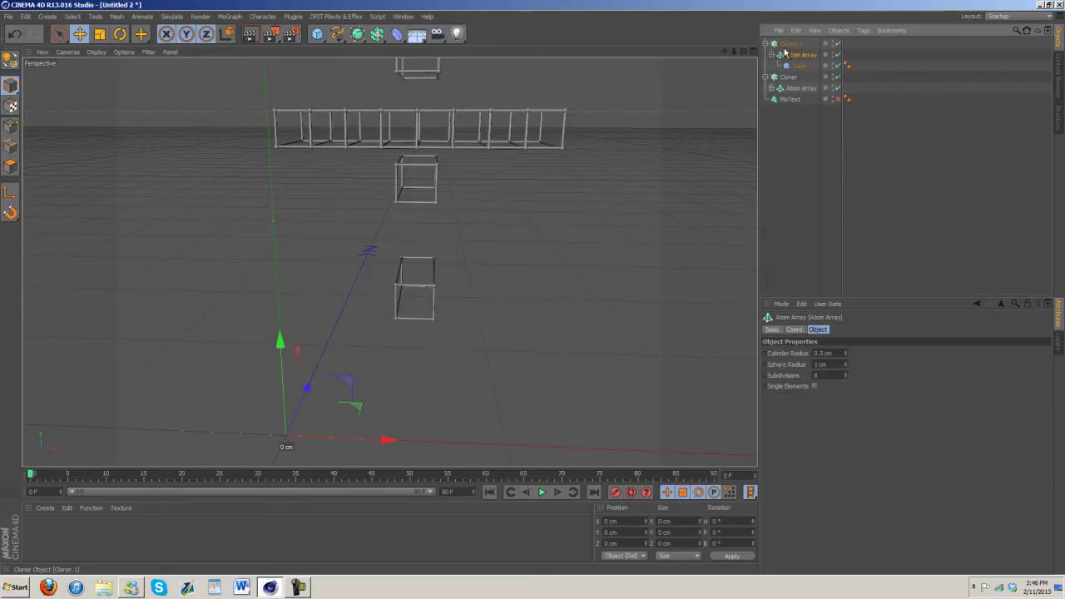
{"action": "left_click", "coordinate": [788, 43]}
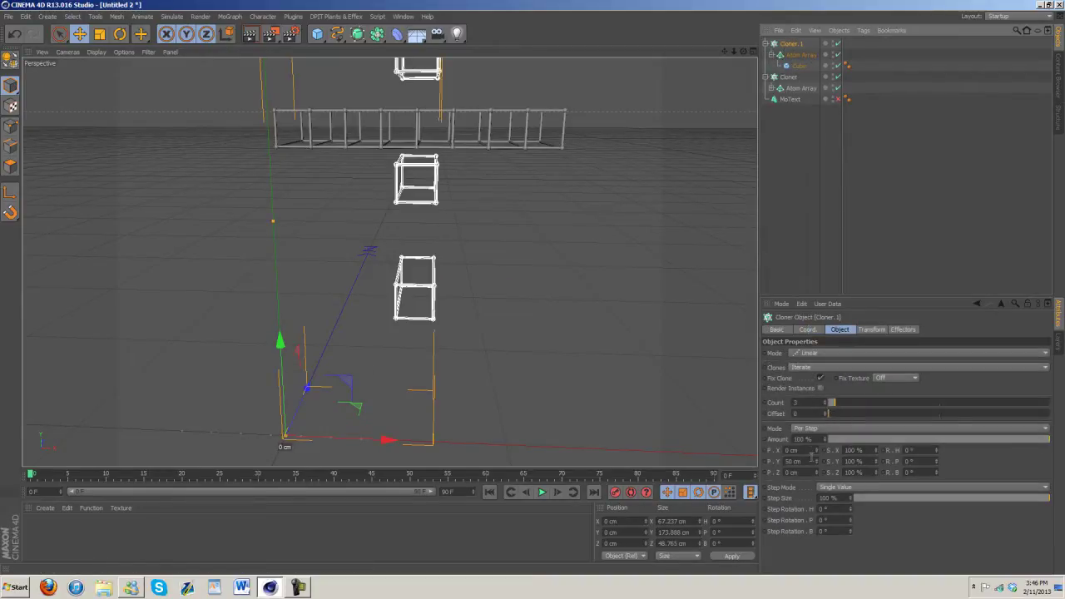
{"action": "left_click_drag", "start_coordinate": [810, 463], "coordinate": [717, 468]}
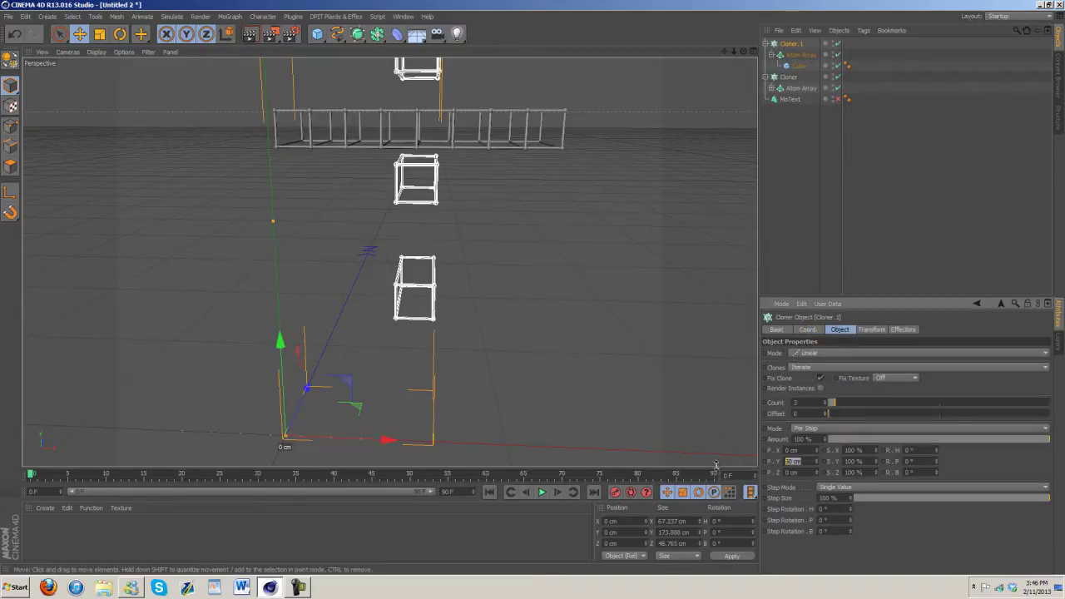
{"action": "left_click", "coordinate": [816, 464]}
{"action": "left_click_drag", "start_coordinate": [816, 466], "coordinate": [816, 472]}
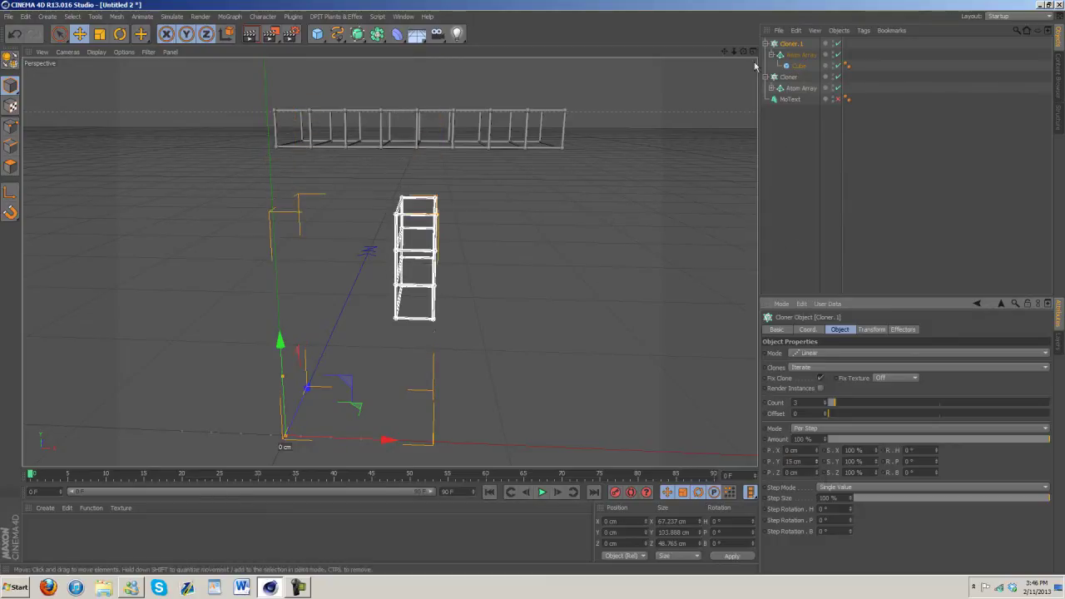
- Try a per-step Y offset of 16 cm on the second Cloner, returning to 15 cm
{"action": "left_click_drag", "start_coordinate": [735, 55], "coordinate": [533, 292]}
{"action": "left_click", "coordinate": [817, 465]}
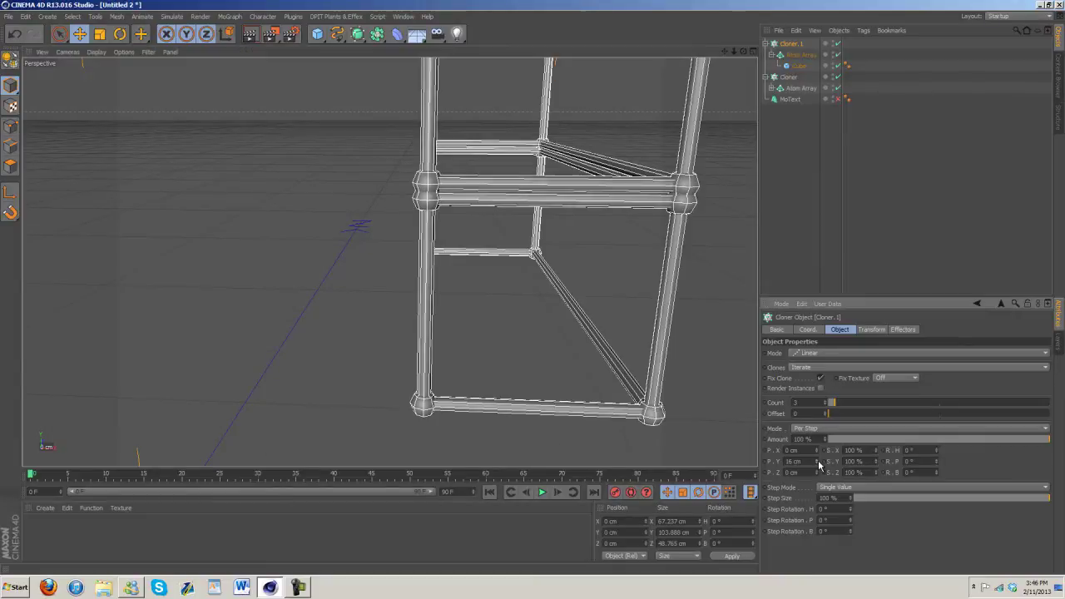
{"action": "left_click", "coordinate": [818, 464]}
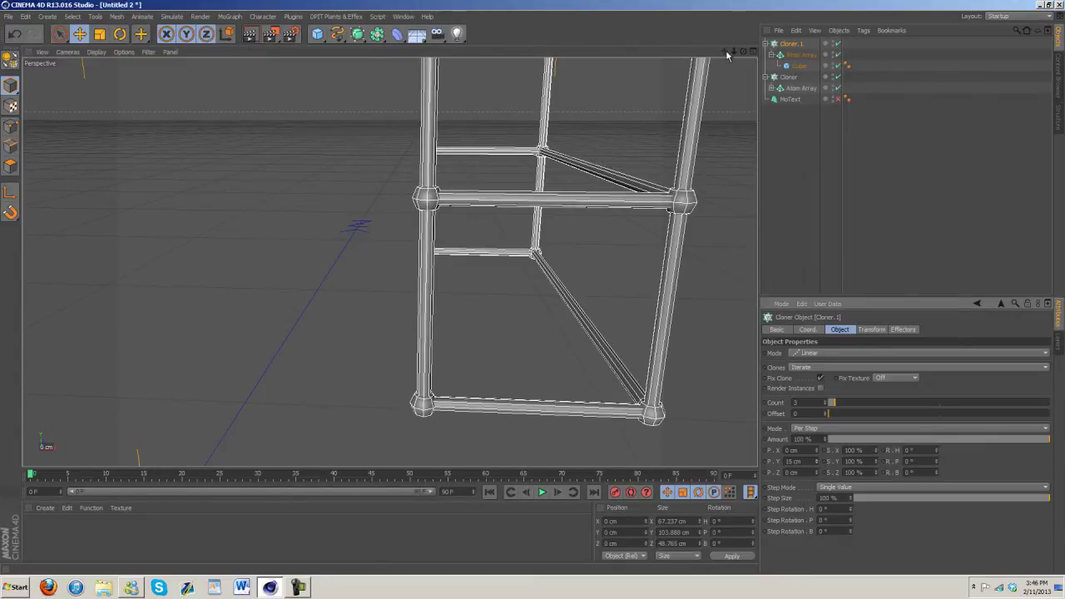
- Re-enable MoText and lower the second Cloner along Y to about -56 cm so its frames start at the letter's base
{"action": "left_click_drag", "start_coordinate": [733, 52], "coordinate": [531, 290]}
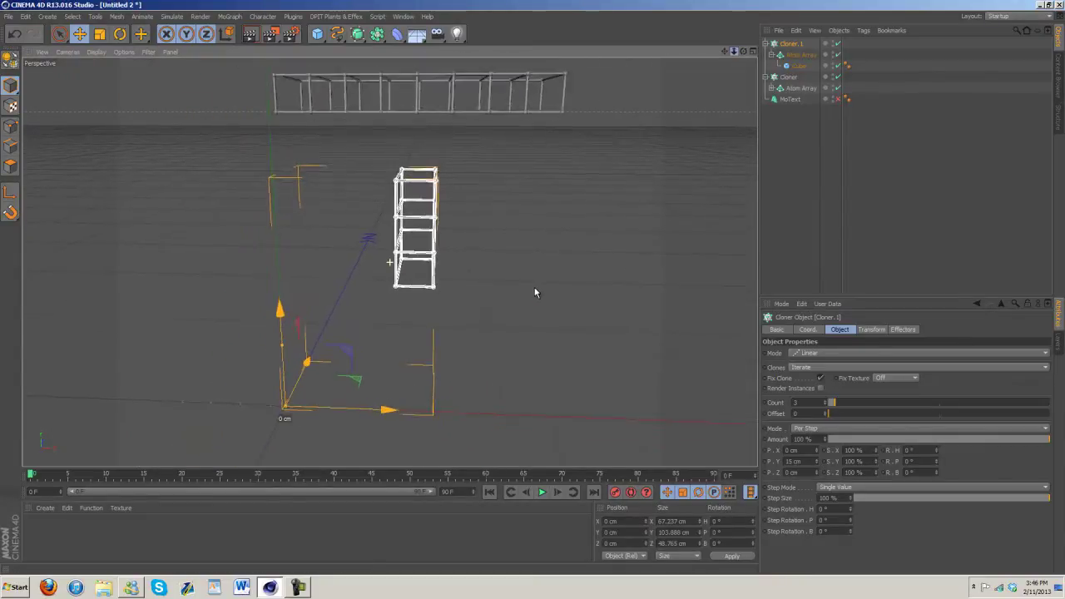
{"action": "left_click_drag", "start_coordinate": [535, 292], "coordinate": [533, 292]}
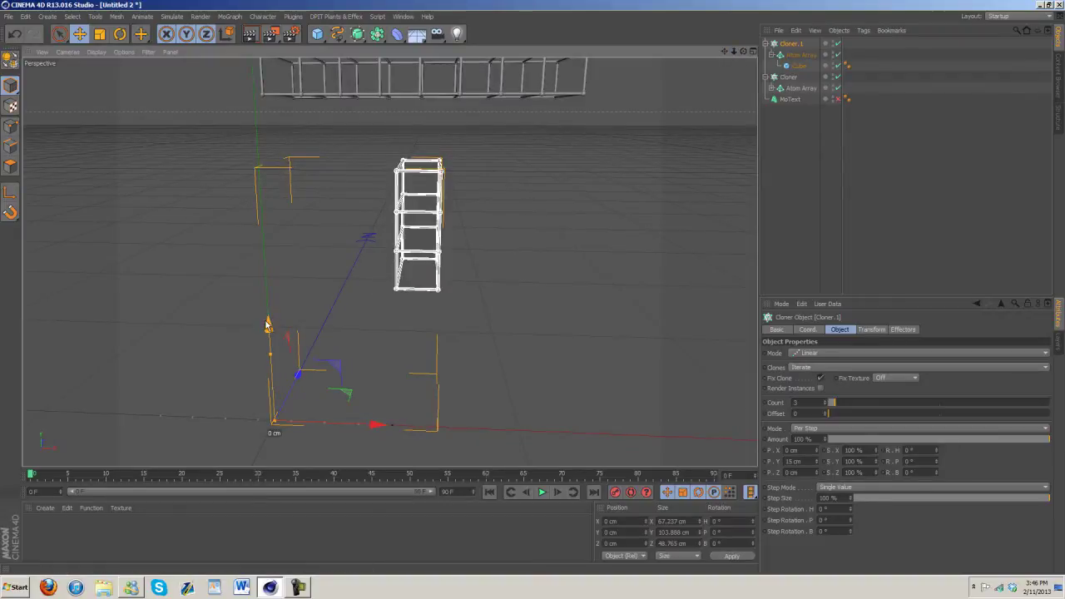
{"action": "left_click_drag", "start_coordinate": [267, 325], "coordinate": [271, 412]}
{"action": "left_click", "coordinate": [837, 99]}
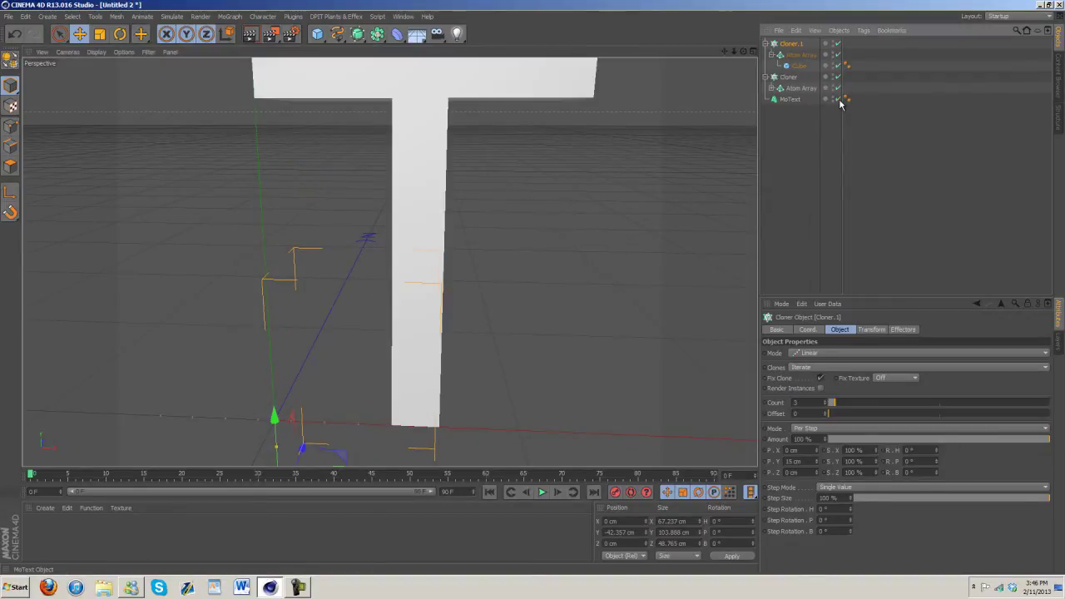
{"action": "left_click_drag", "start_coordinate": [743, 52], "coordinate": [533, 291]}
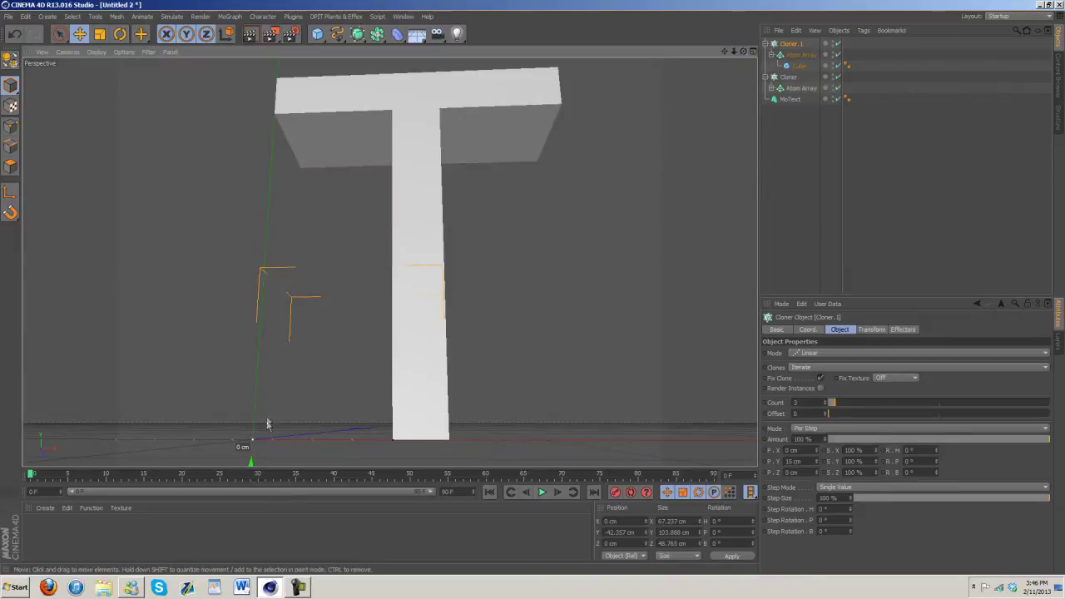
{"action": "left_click_drag", "start_coordinate": [253, 466], "coordinate": [532, 288]}
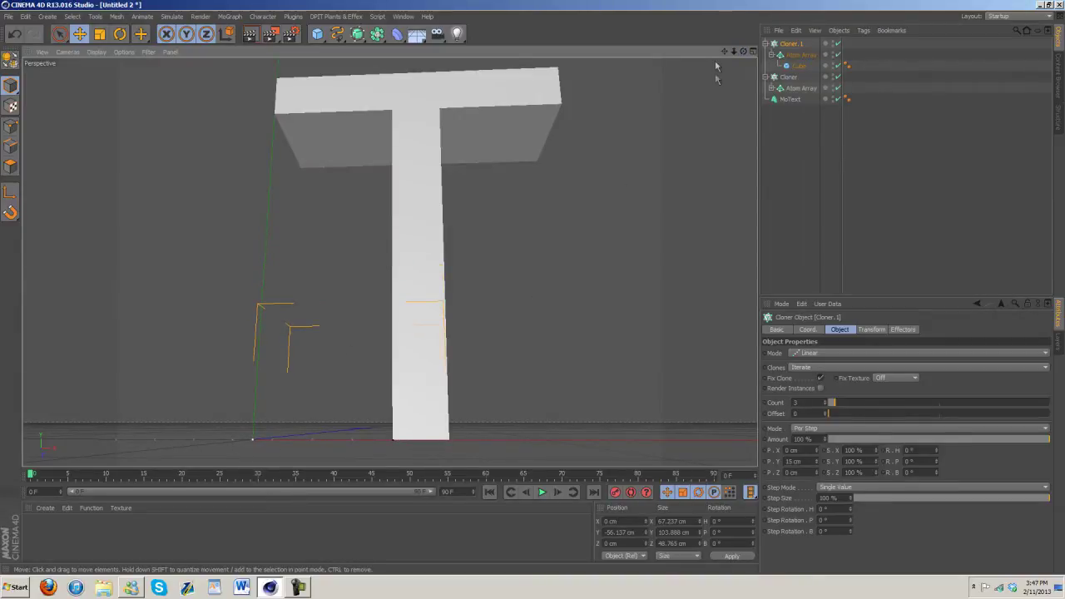
- Disable MoText and set the second Cloner's count to 9 so the frames rise up to the crossbar
{"action": "left_click_drag", "start_coordinate": [743, 52], "coordinate": [533, 291]}
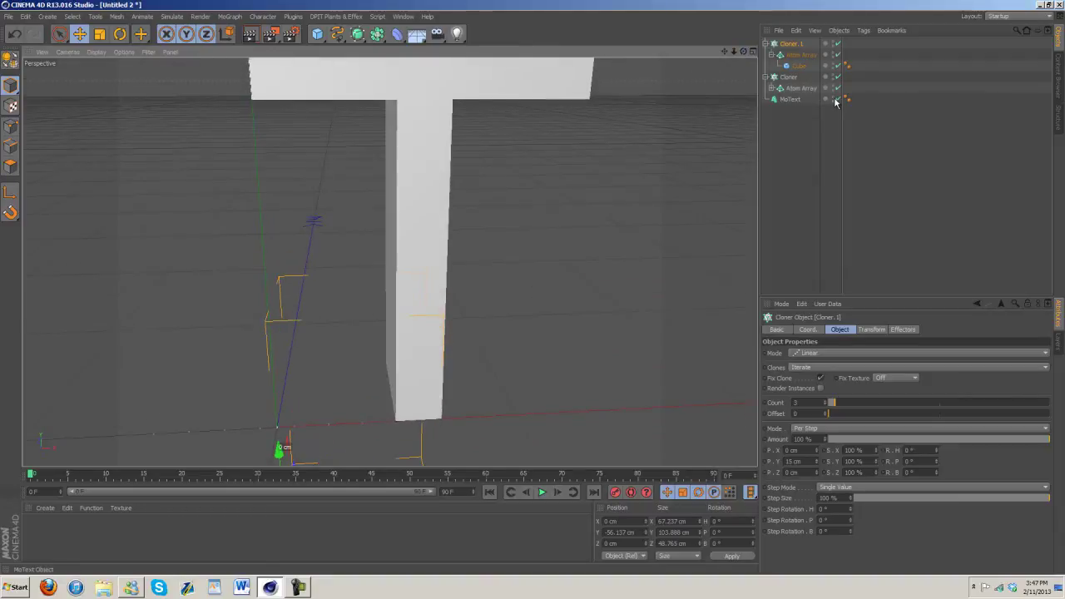
{"action": "left_click", "coordinate": [837, 100]}
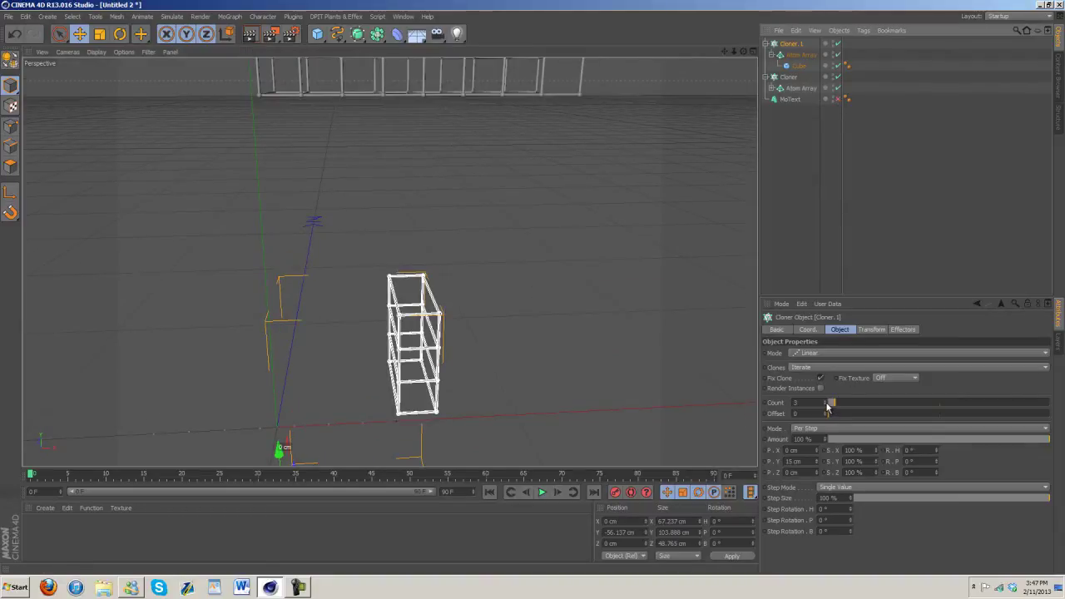
{"action": "left_click_drag", "start_coordinate": [828, 406], "coordinate": [826, 404]}
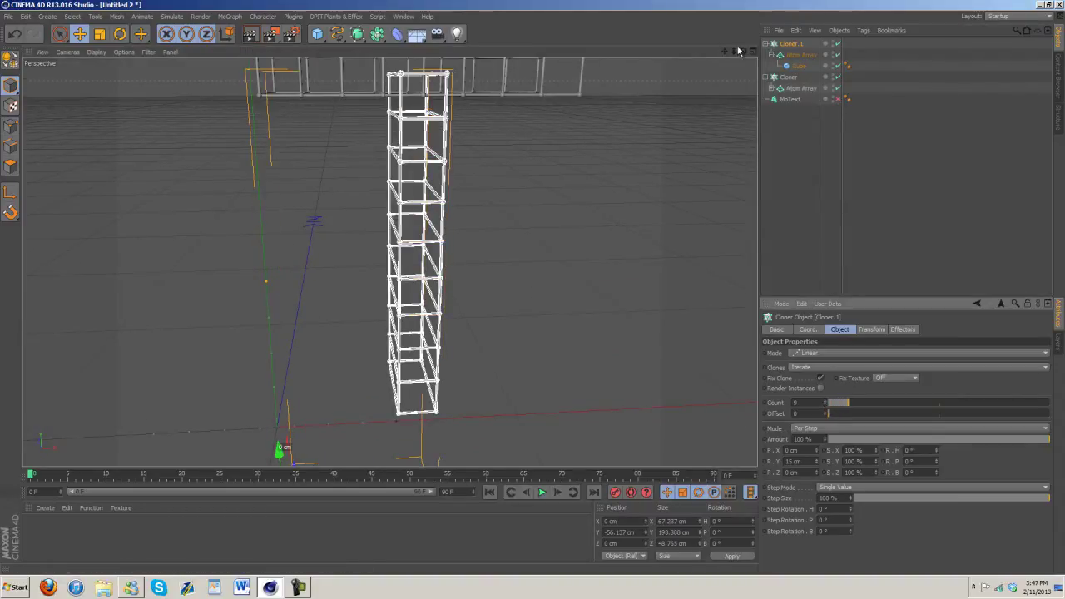
{"action": "left_click_drag", "start_coordinate": [741, 52], "coordinate": [532, 292]}
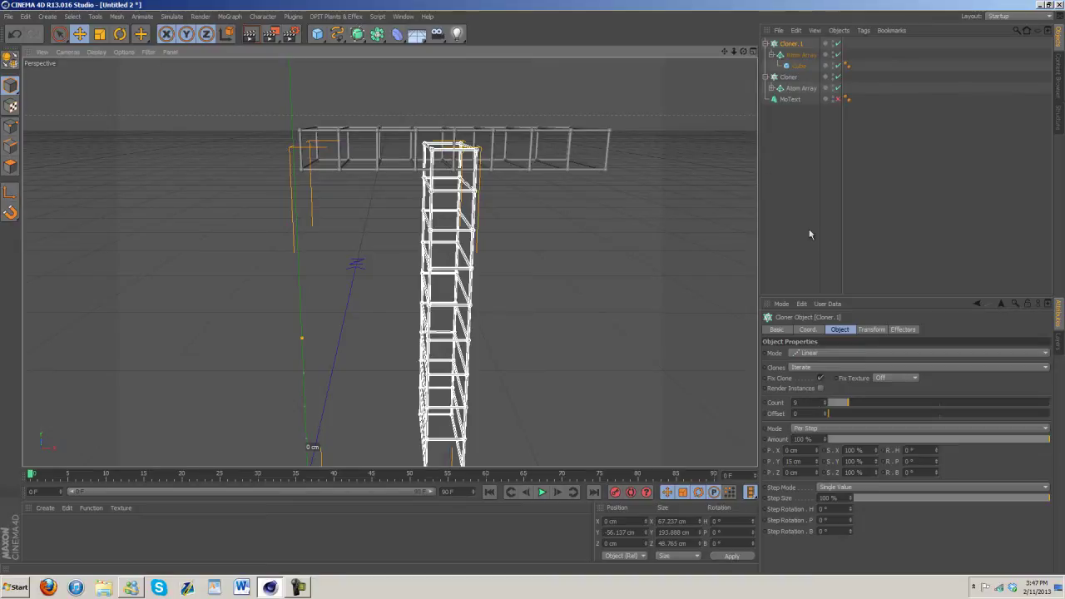
- Shrink the stem cube inside the second Cloner to a Y size of about 13 cm
{"action": "left_click", "coordinate": [802, 66]}
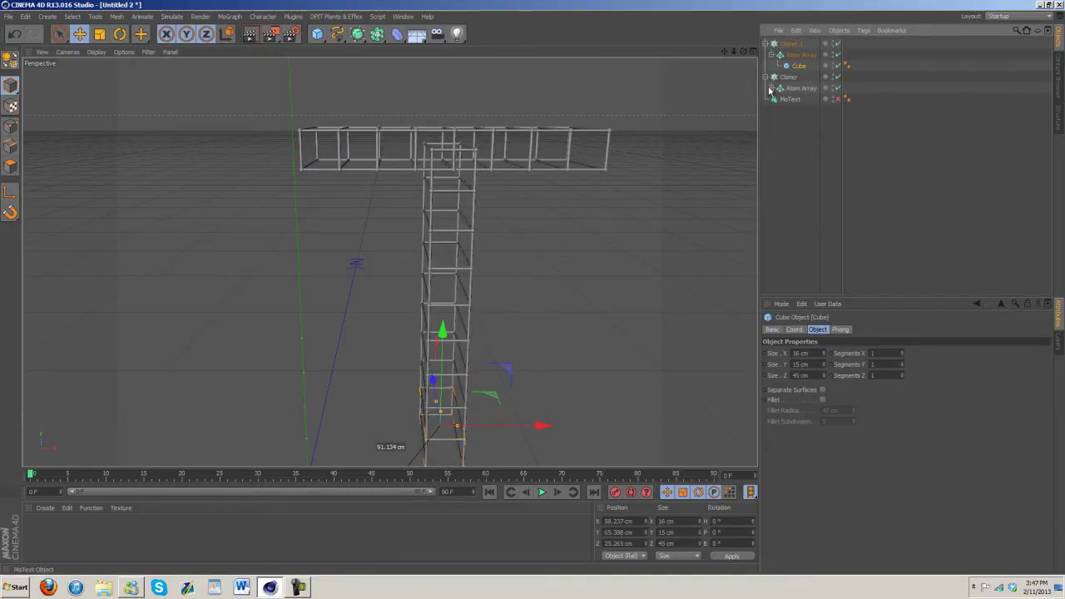
{"action": "left_click", "coordinate": [795, 56]}
{"action": "left_click", "coordinate": [791, 43]}
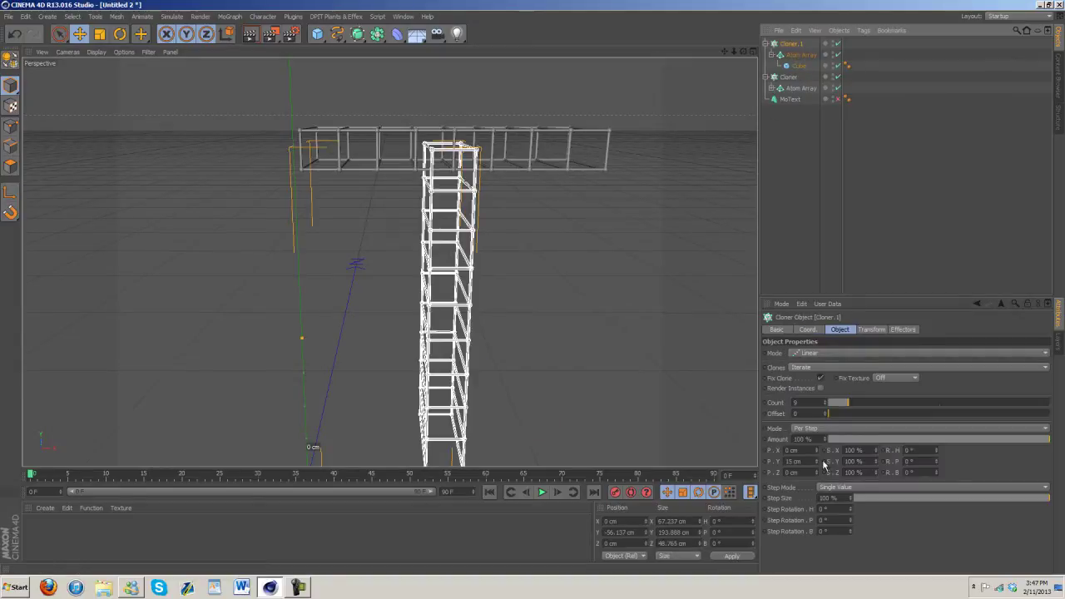
{"action": "left_click", "coordinate": [799, 66]}
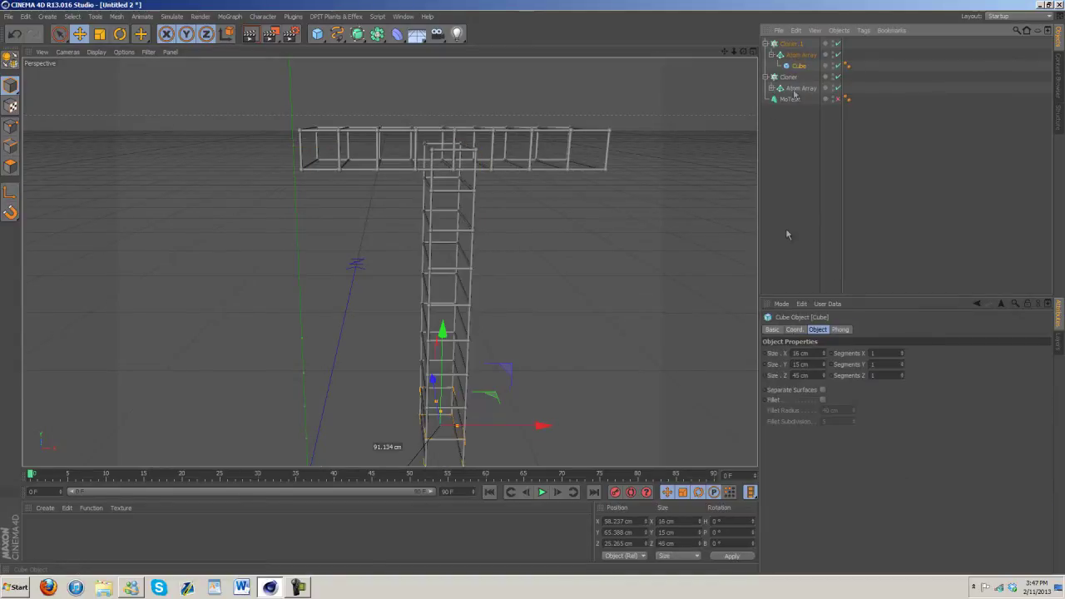
{"action": "left_click_drag", "start_coordinate": [441, 414], "coordinate": [442, 417]}
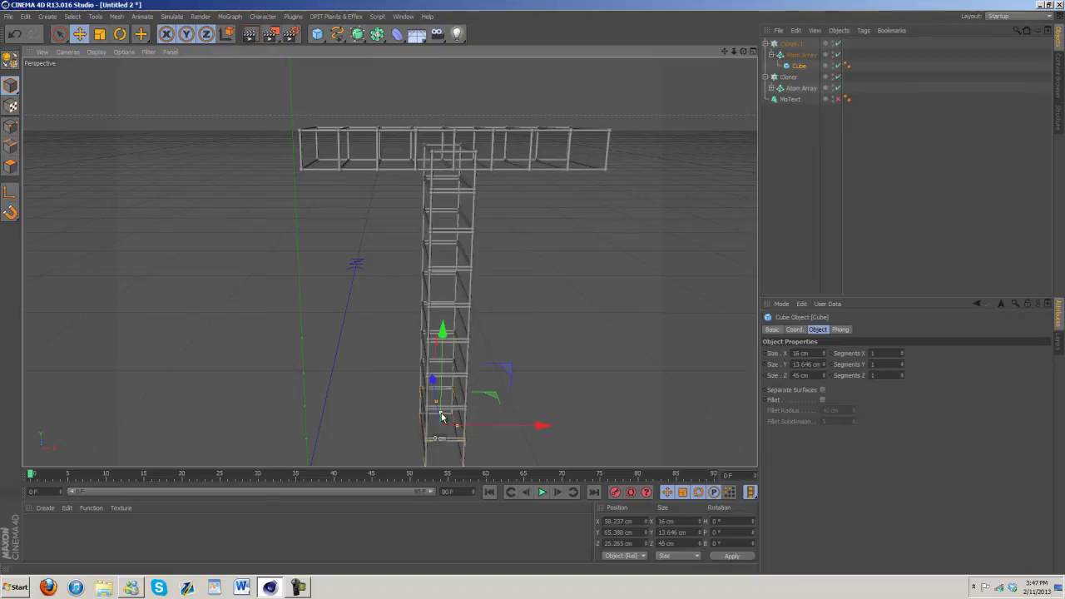
- Reduce the second Cloner's per-step Y offset to 13 cm
{"action": "left_click", "coordinate": [801, 54]}
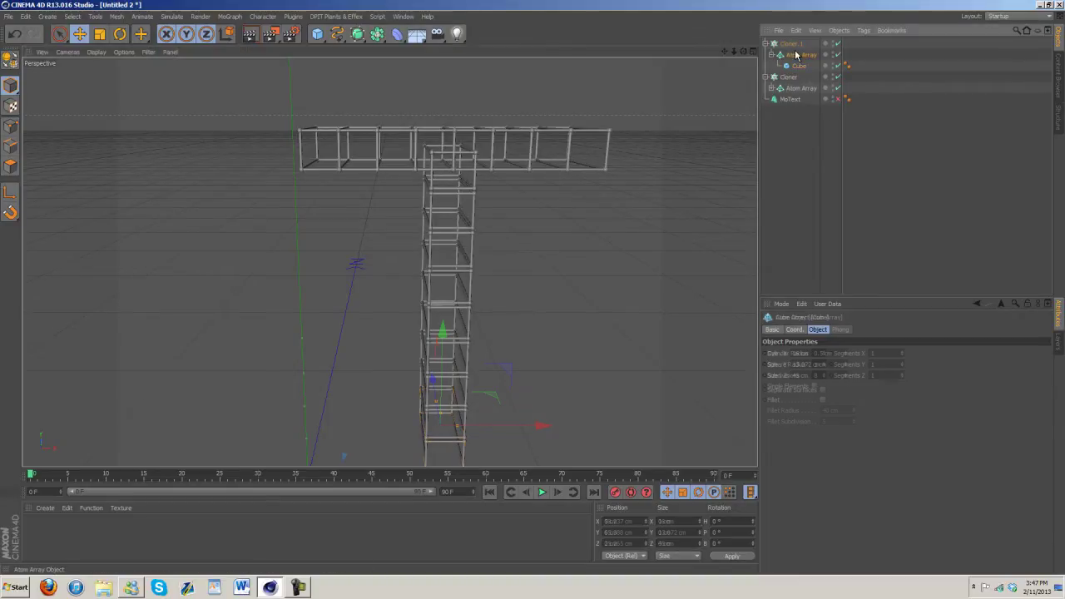
{"action": "left_click", "coordinate": [791, 43]}
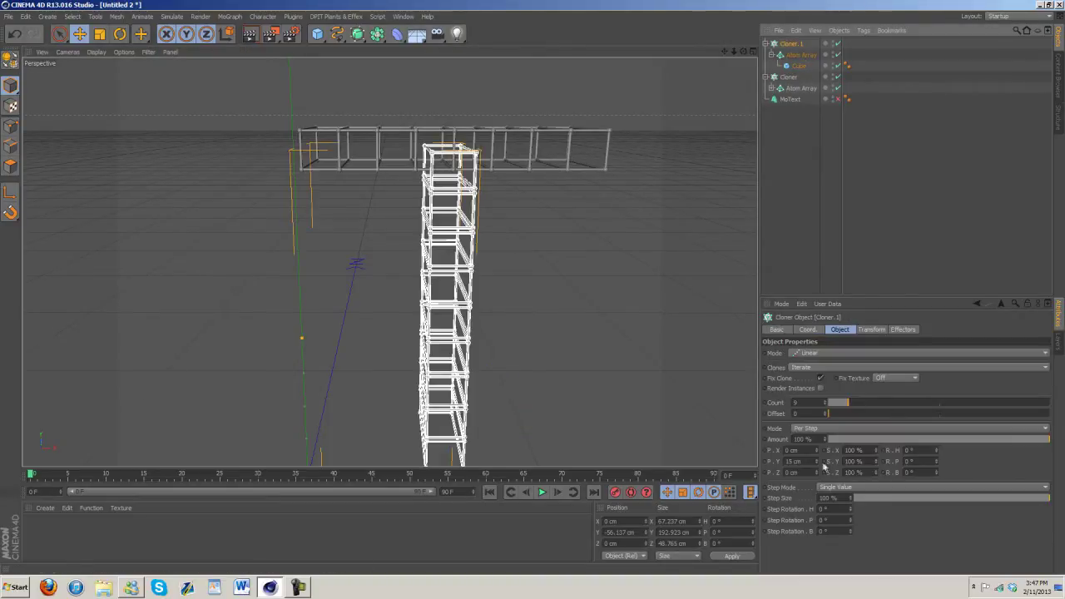
{"action": "left_click", "coordinate": [817, 465]}
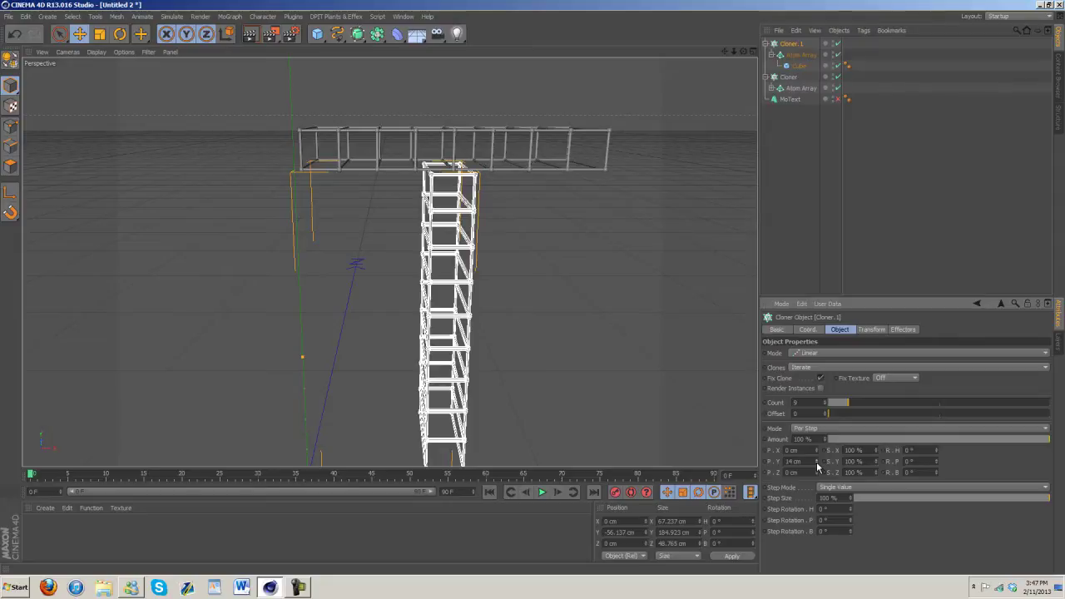
{"action": "left_click", "coordinate": [817, 464]}
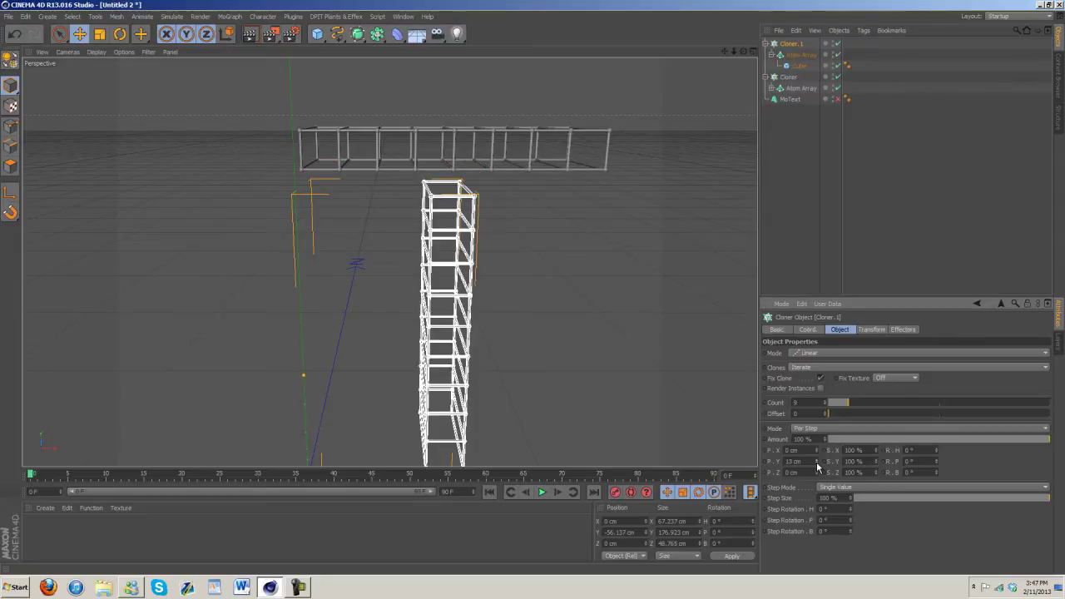
- Set the stem cube's Y size to 14 cm and the second Cloner's per-step Y offset to 14 cm
{"action": "left_click", "coordinate": [798, 66]}
{"action": "double_click", "coordinate": [795, 365]}
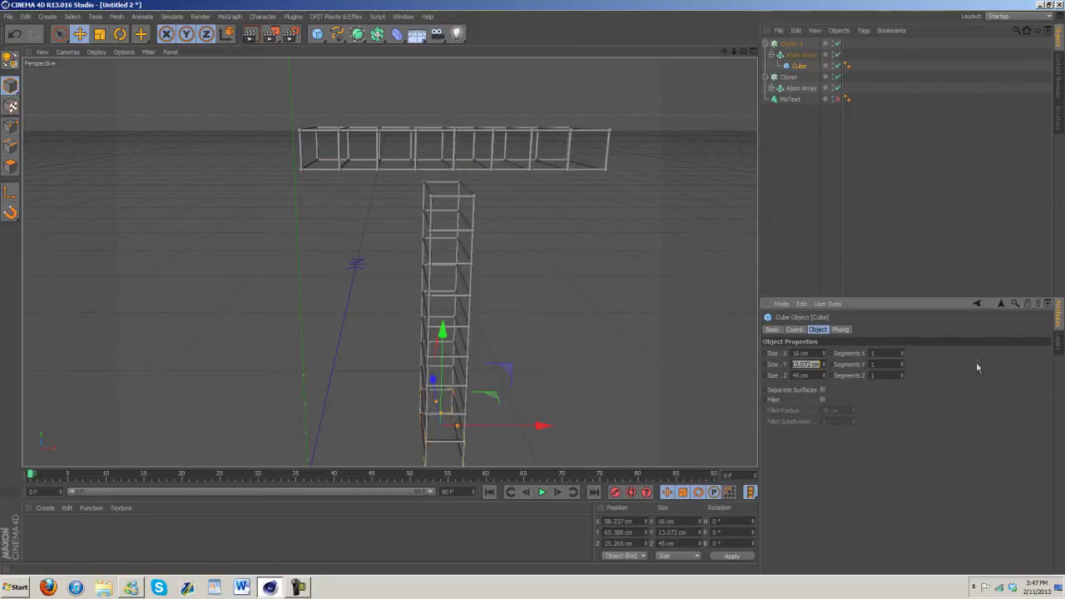
{"action": "key", "text": "BackSpace"}
{"action": "type", "text": "14"}
{"action": "left_click", "coordinate": [789, 43]}
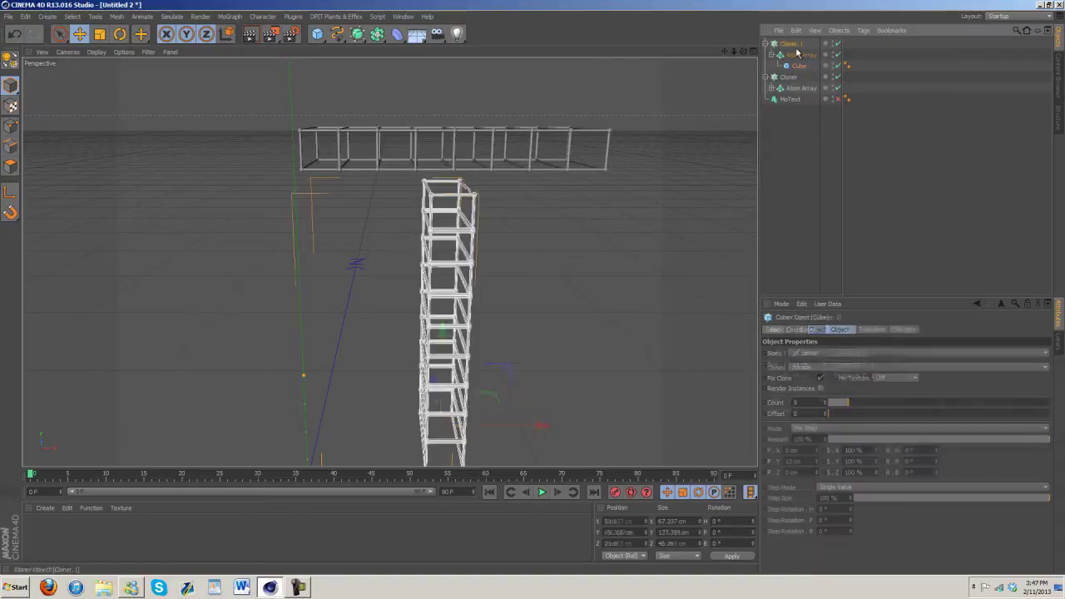
{"action": "left_click", "coordinate": [818, 461]}
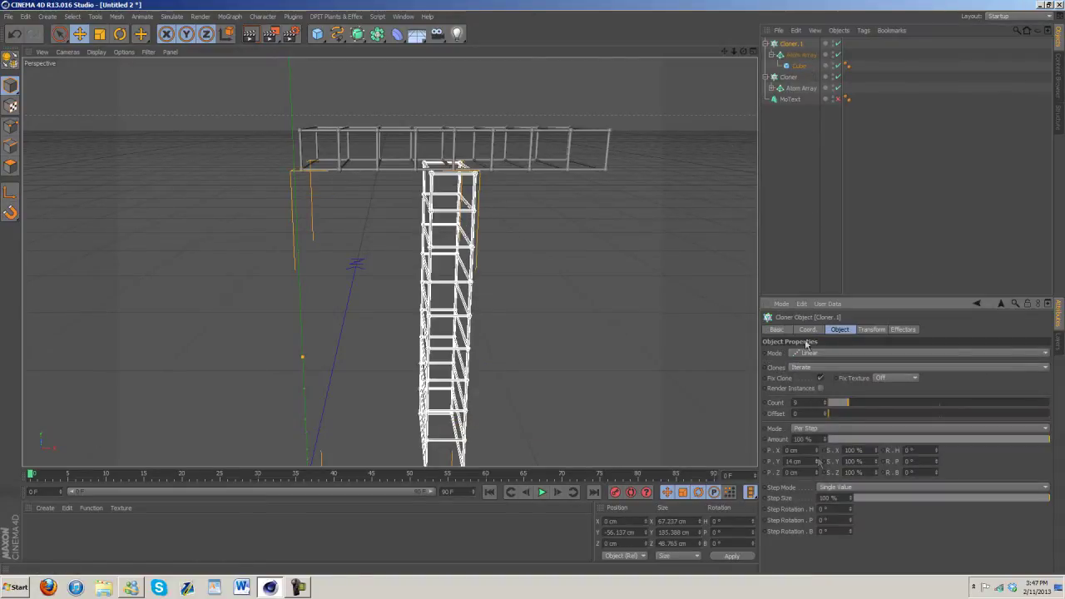
- Nudge the second Cloner slightly down along Y so the stem's top meets the underside of the crossbar
{"action": "left_click_drag", "start_coordinate": [743, 52], "coordinate": [532, 286]}
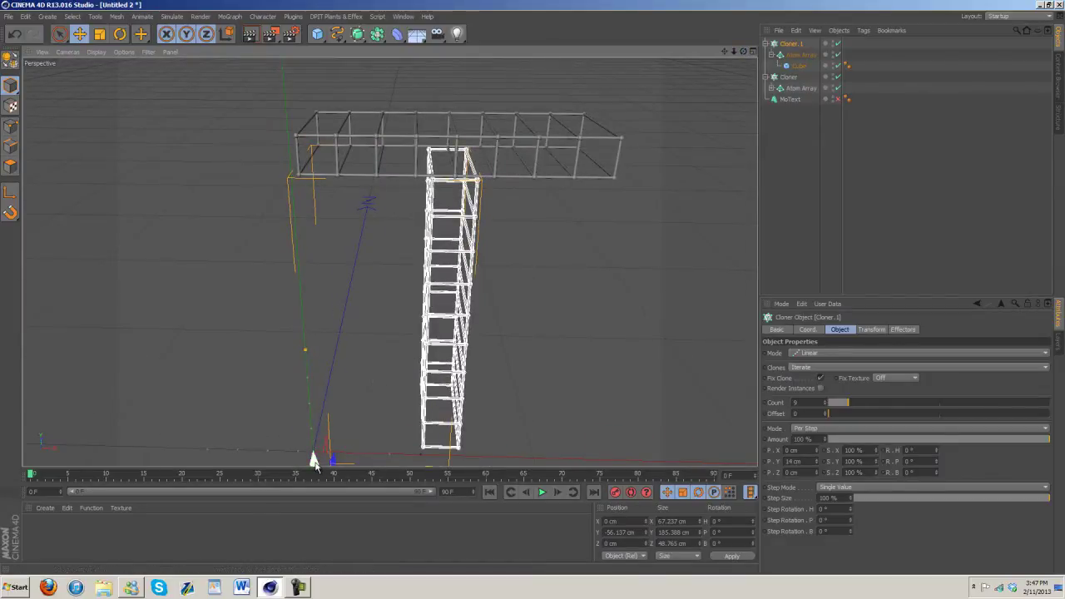
{"action": "left_click_drag", "start_coordinate": [314, 462], "coordinate": [314, 464]}
{"action": "left_click_drag", "start_coordinate": [743, 51], "coordinate": [532, 292]}
- Collapse both Cloner hierarchies and re-enable the MoText object
{"action": "left_click", "coordinate": [792, 141]}
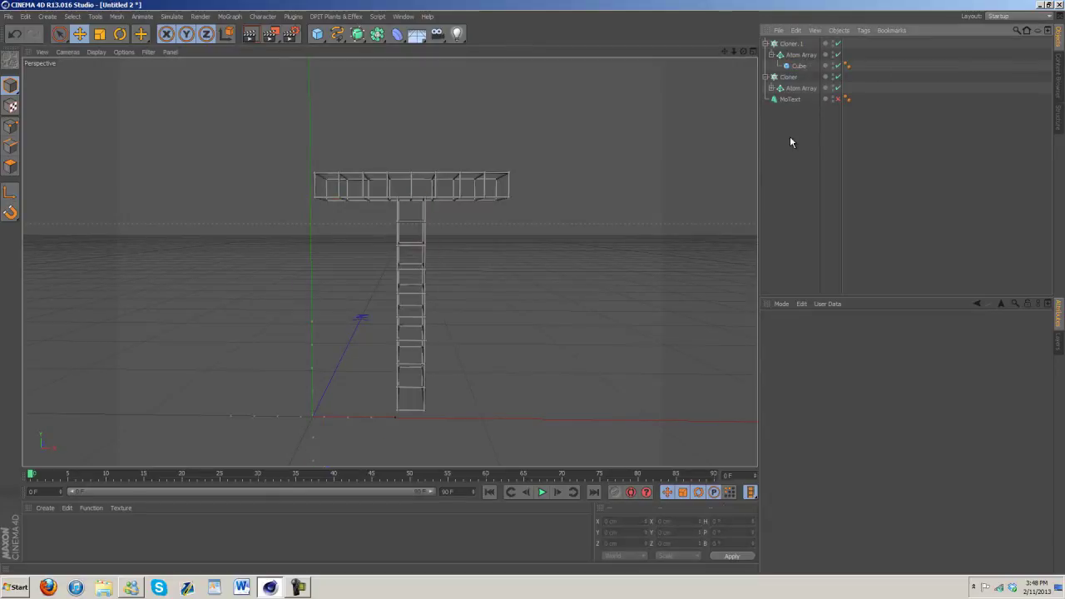
{"action": "left_click", "coordinate": [766, 76]}
{"action": "left_click", "coordinate": [765, 44]}
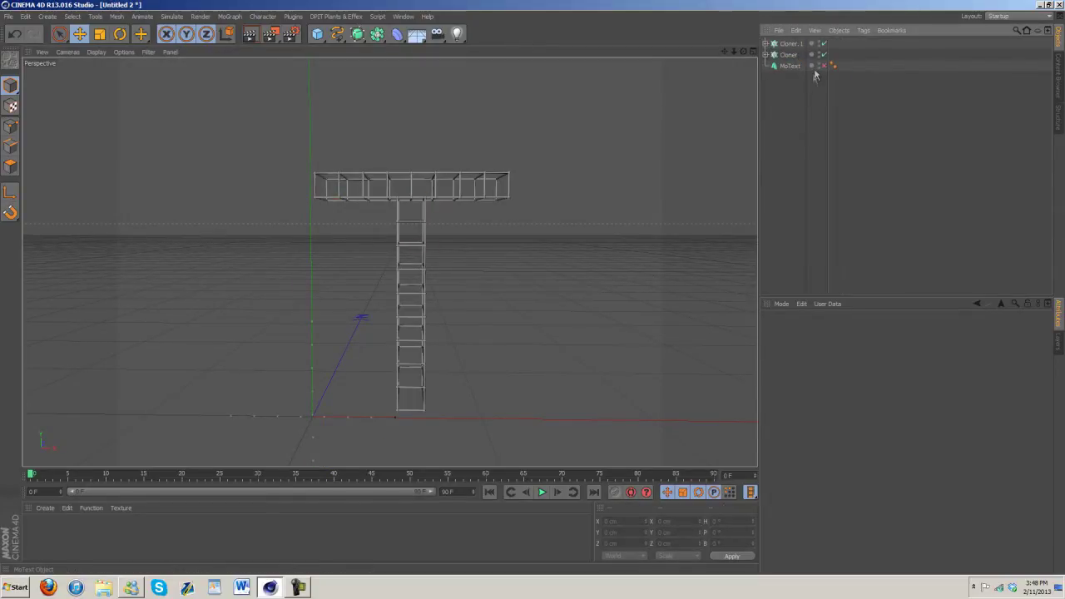
{"action": "left_click", "coordinate": [793, 65]}
{"action": "left_click", "coordinate": [823, 66]}
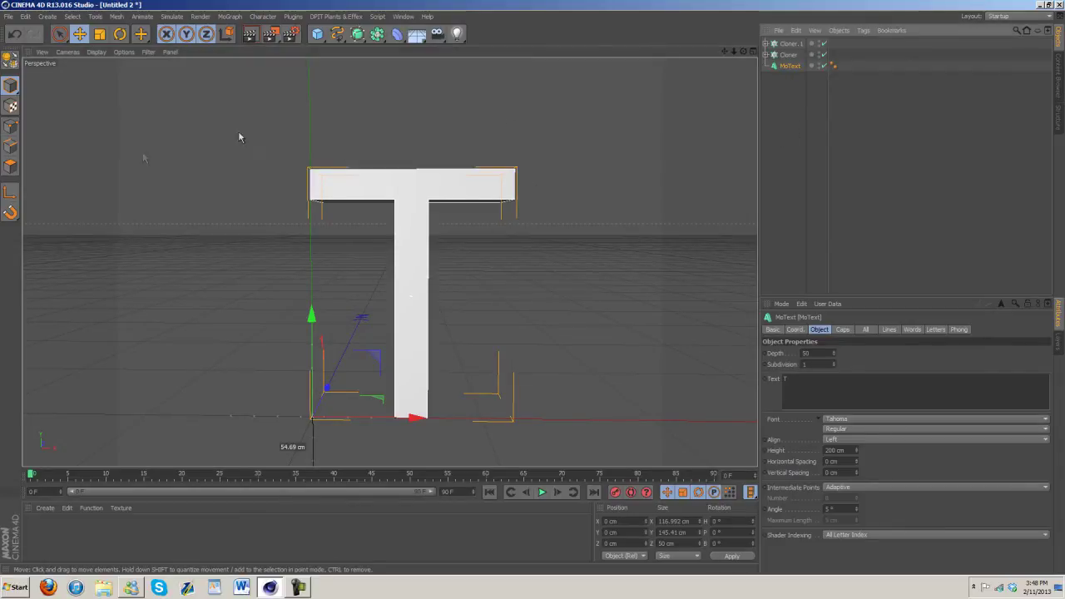
- Try making the MoText editable for polygon selection, and undo the conversion
{"action": "left_click", "coordinate": [9, 60]}
{"action": "left_click", "coordinate": [426, 191]}
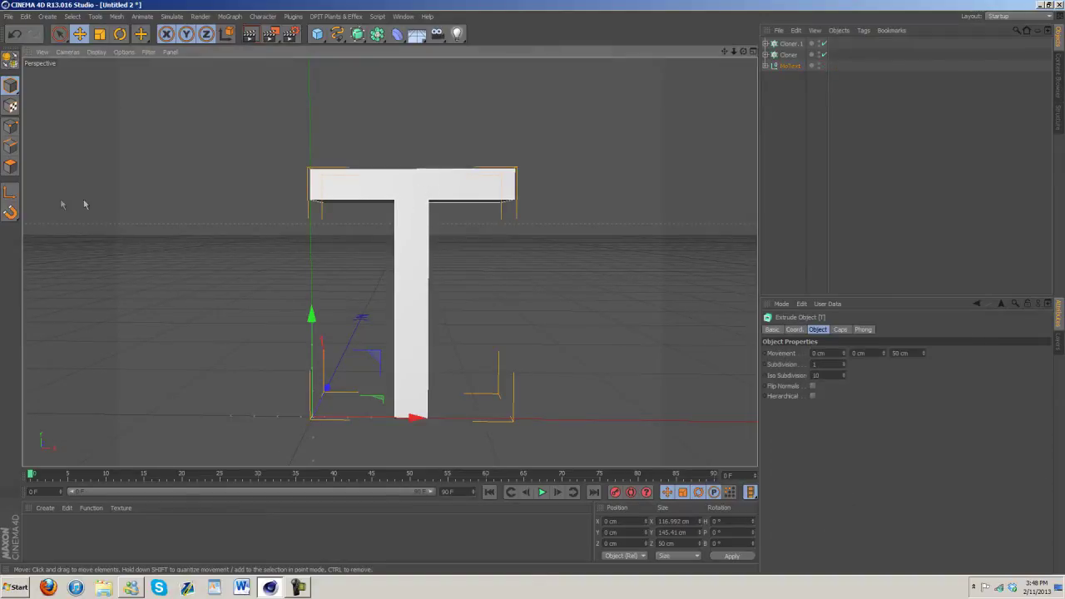
{"action": "left_click", "coordinate": [9, 166]}
{"action": "key", "text": "ctrl+z"}
{"action": "key", "text": "ctrl+z"}
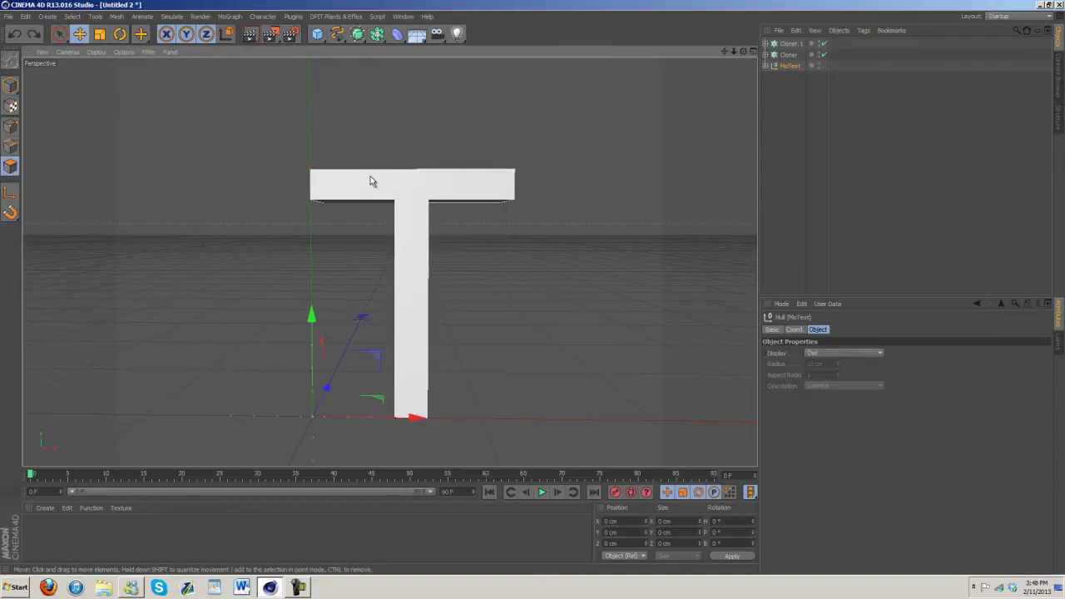
- Set the MoText cap type to Quadrangles and enable Regular Grid
{"action": "left_click", "coordinate": [793, 68]}
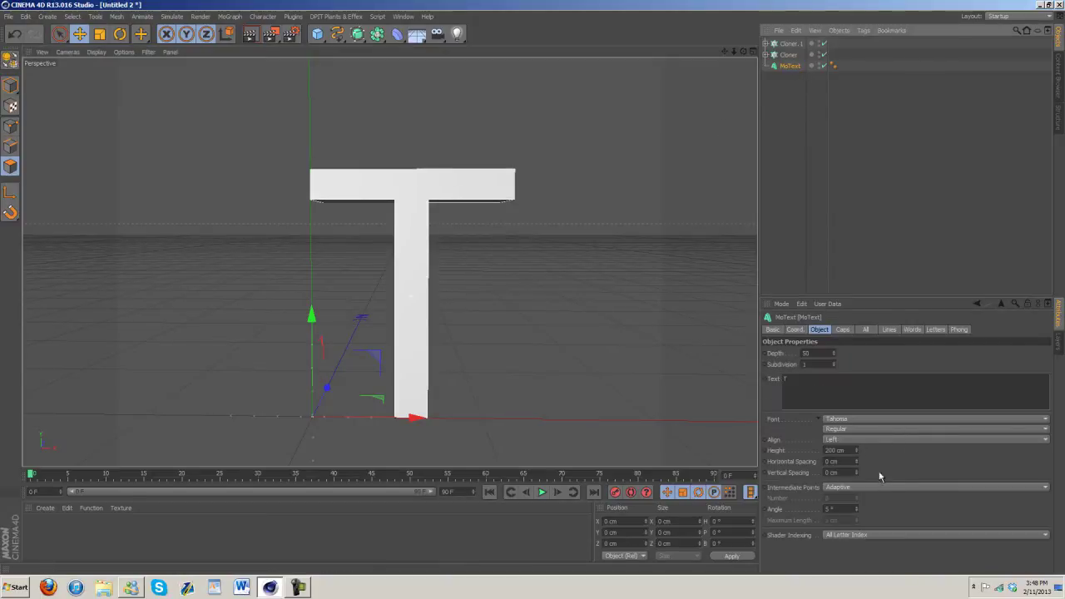
{"action": "left_click", "coordinate": [845, 331]}
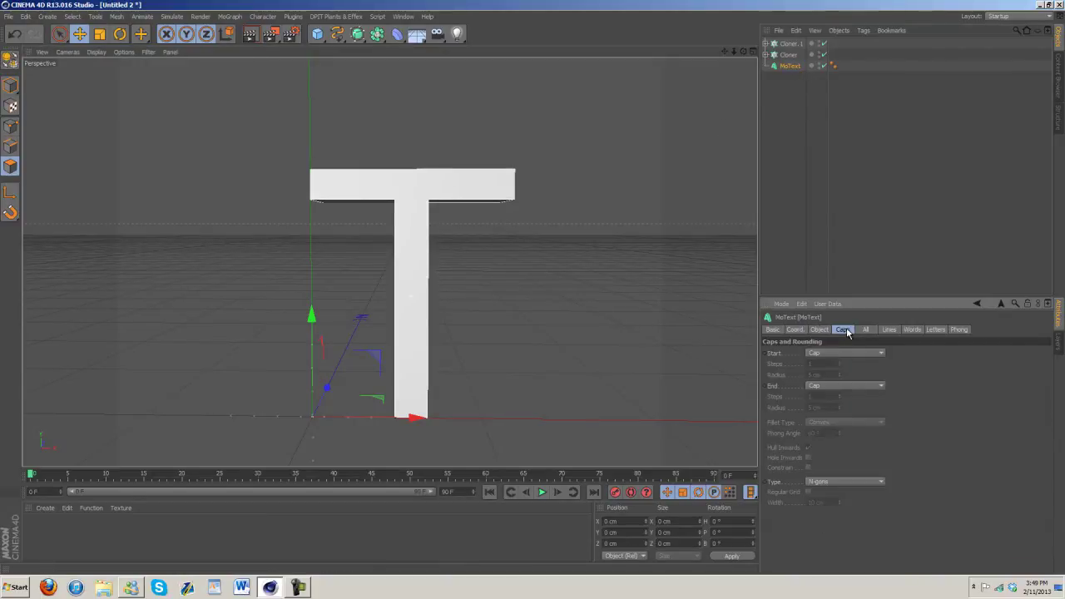
{"action": "left_click", "coordinate": [816, 484]}
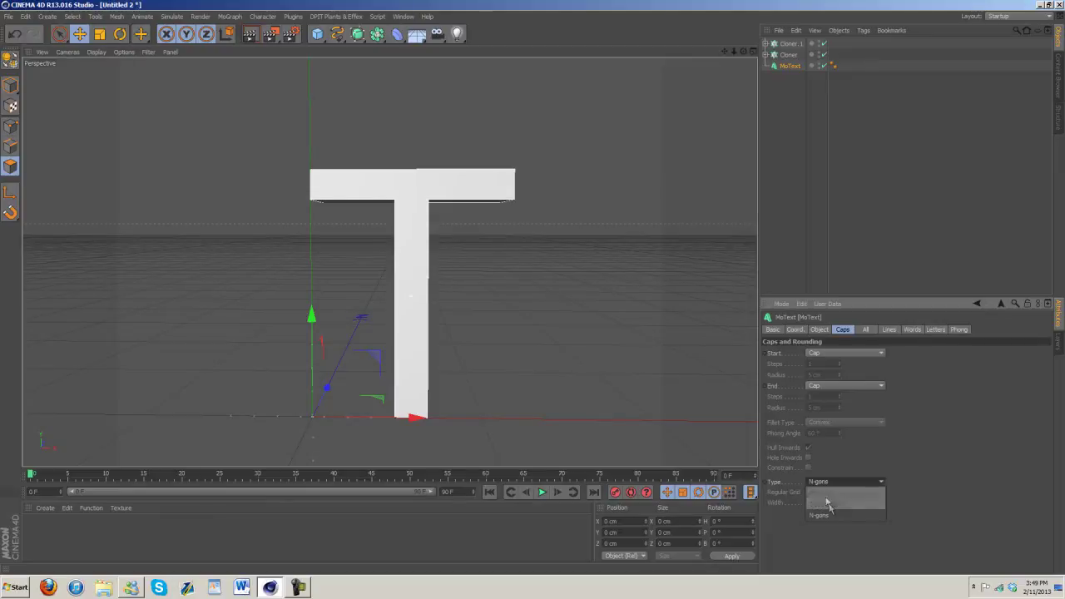
{"action": "left_click", "coordinate": [824, 506]}
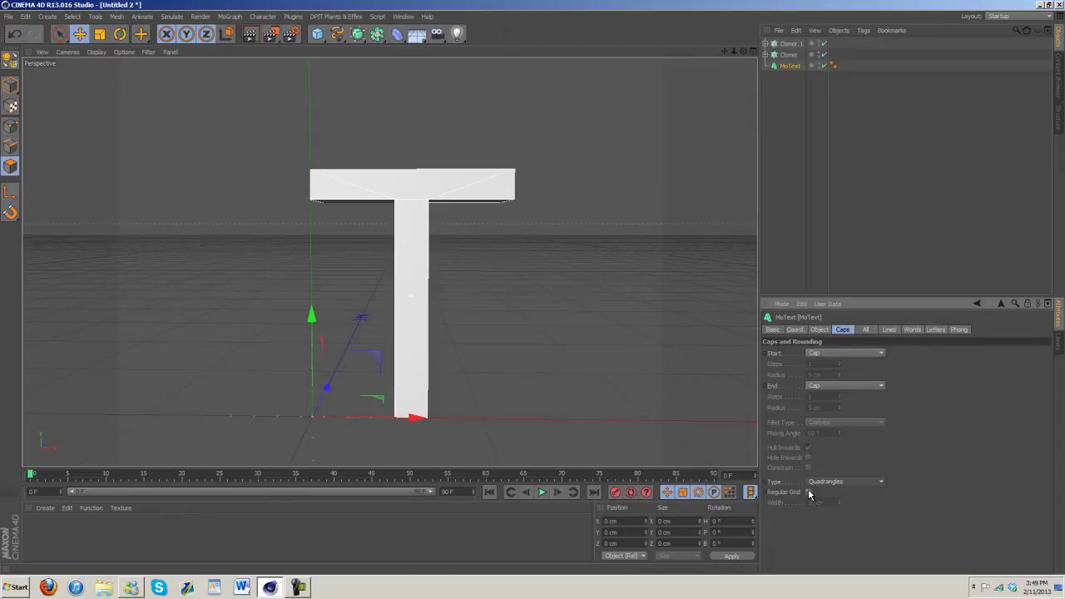
{"action": "left_click", "coordinate": [808, 492]}
- Reduce the MoText cap's regular grid width to 2.01 cm
{"action": "scroll", "coordinate": [534, 292], "scroll_direction": "up", "scroll_amount": 3}
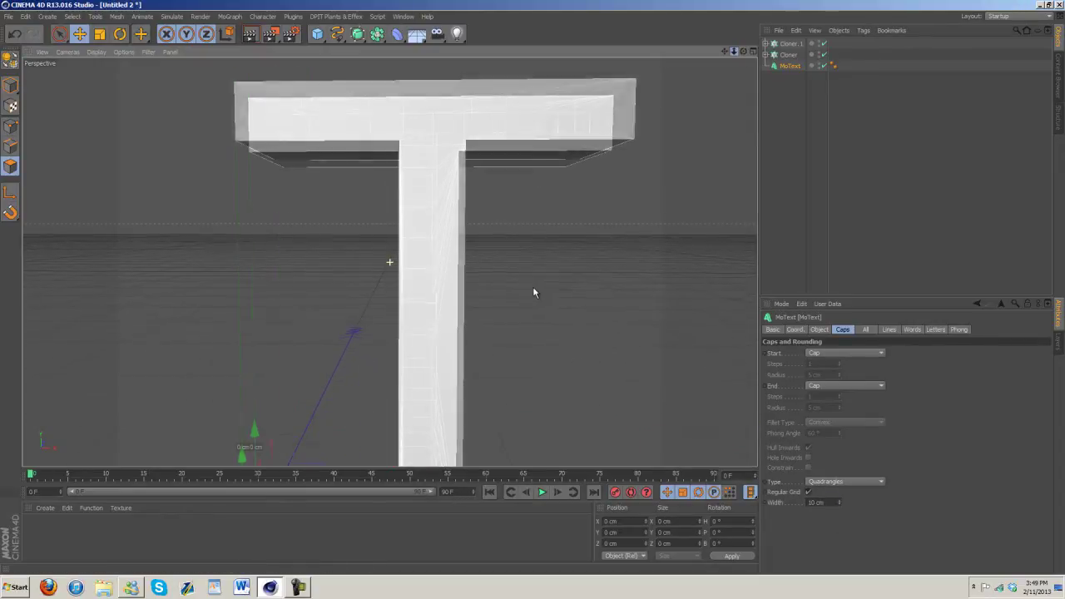
{"action": "left_click_drag", "start_coordinate": [839, 502], "coordinate": [839, 503]}
{"action": "left_click", "coordinate": [839, 505]}
{"action": "left_click", "coordinate": [838, 505]}
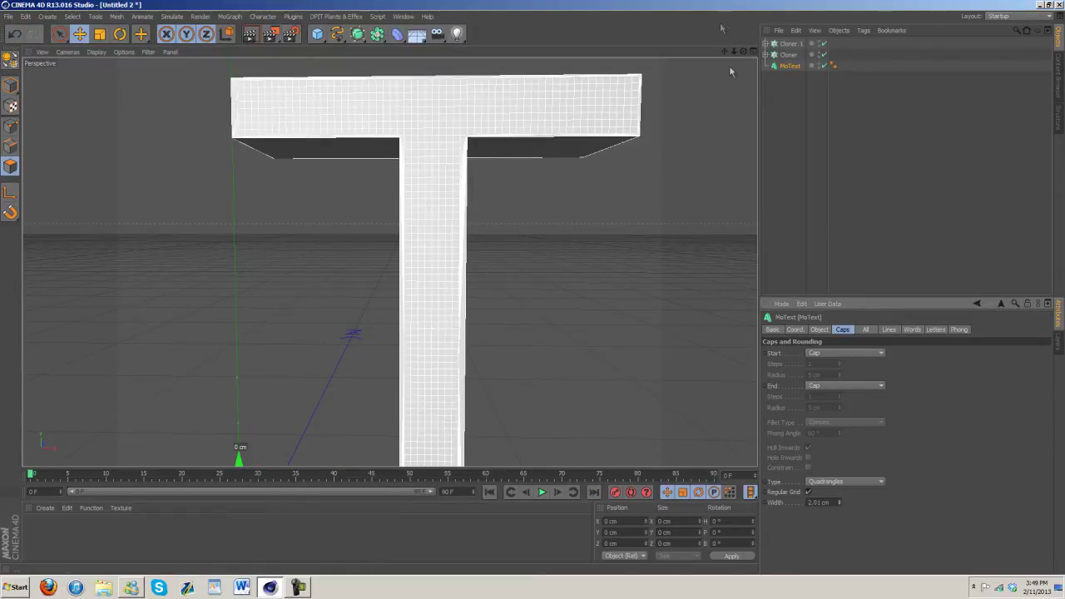
- Set the MoText's end cap to Fillet Cap with a radius of 4 cm
{"action": "left_click_drag", "start_coordinate": [724, 53], "coordinate": [532, 292]}
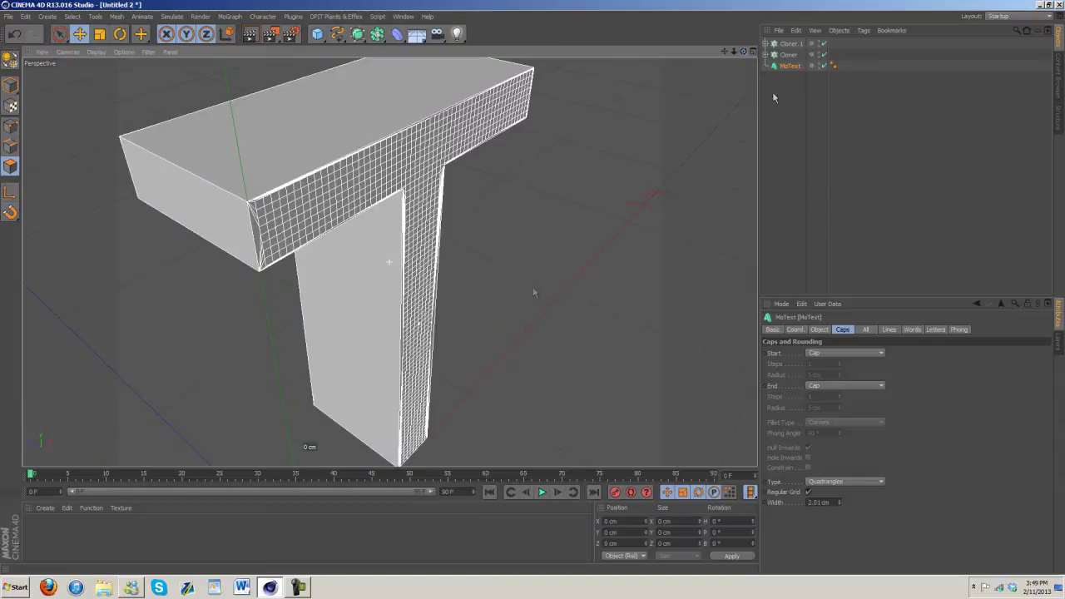
{"action": "left_click", "coordinate": [838, 385]}
{"action": "left_click", "coordinate": [833, 430]}
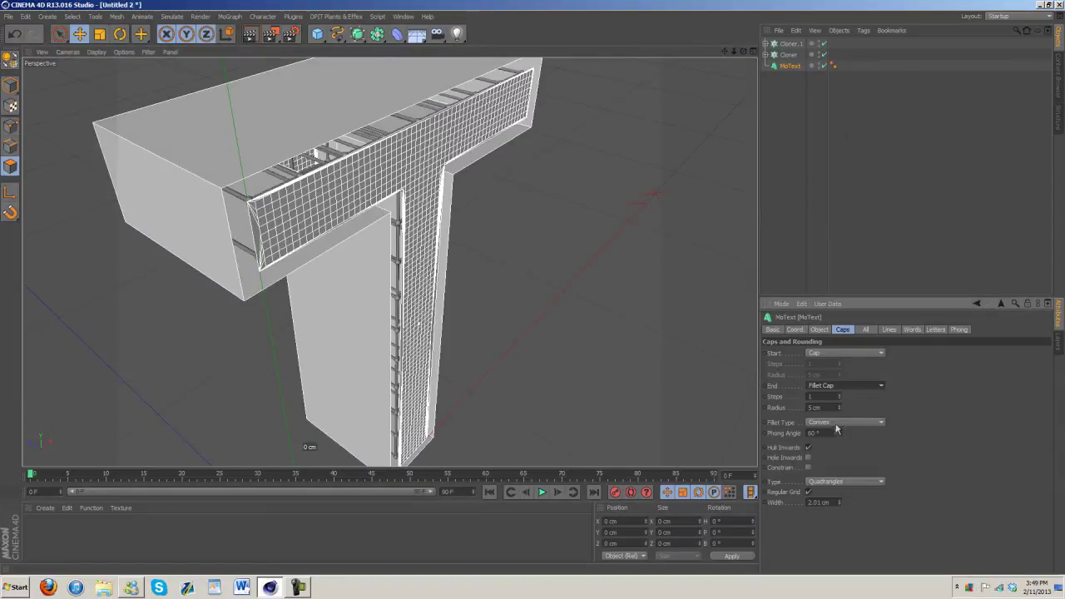
{"action": "left_click", "coordinate": [842, 388]}
{"action": "left_click", "coordinate": [839, 387]}
{"action": "left_click", "coordinate": [840, 405]}
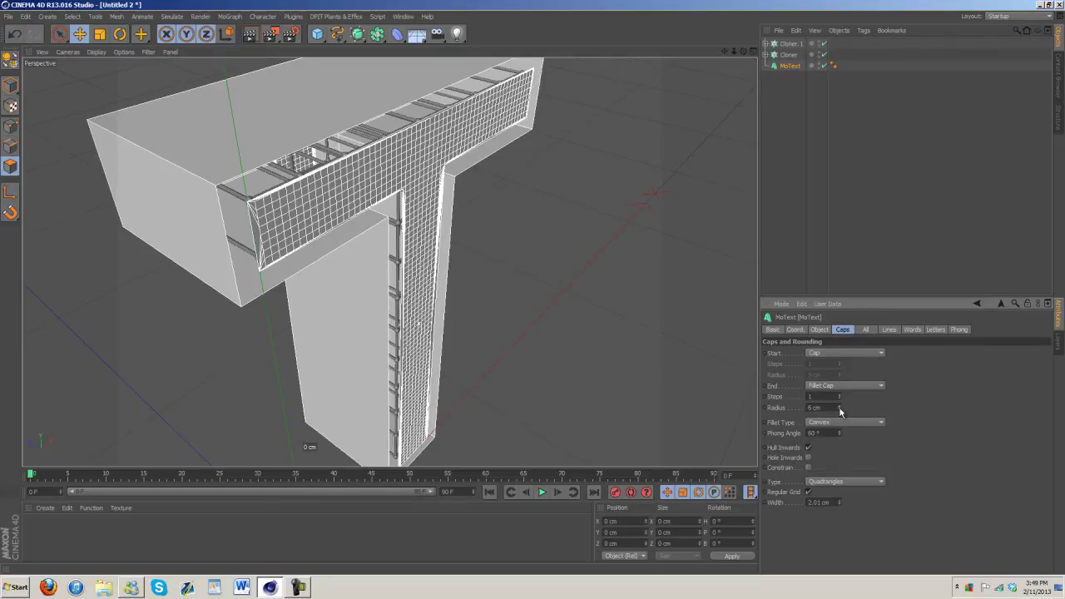
{"action": "left_click", "coordinate": [839, 410]}
{"action": "left_click", "coordinate": [840, 410]}
- Try plain Fillet on the MoText's end, and set both the start and end to Fillet Cap
{"action": "left_click", "coordinate": [838, 387]}
{"action": "left_click", "coordinate": [831, 419]}
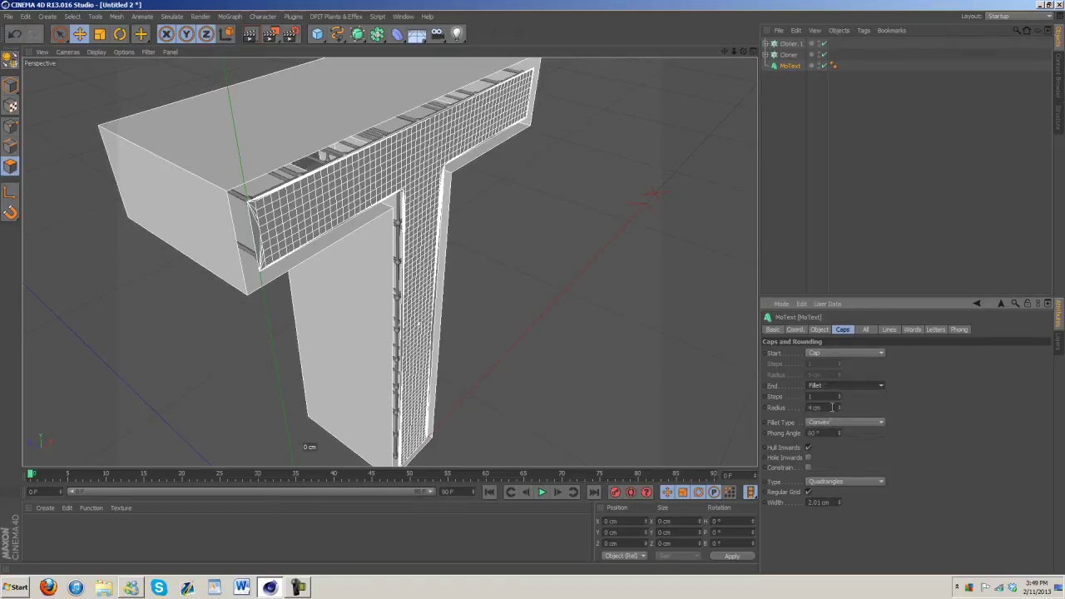
{"action": "left_click", "coordinate": [850, 350]}
{"action": "left_click", "coordinate": [837, 400]}
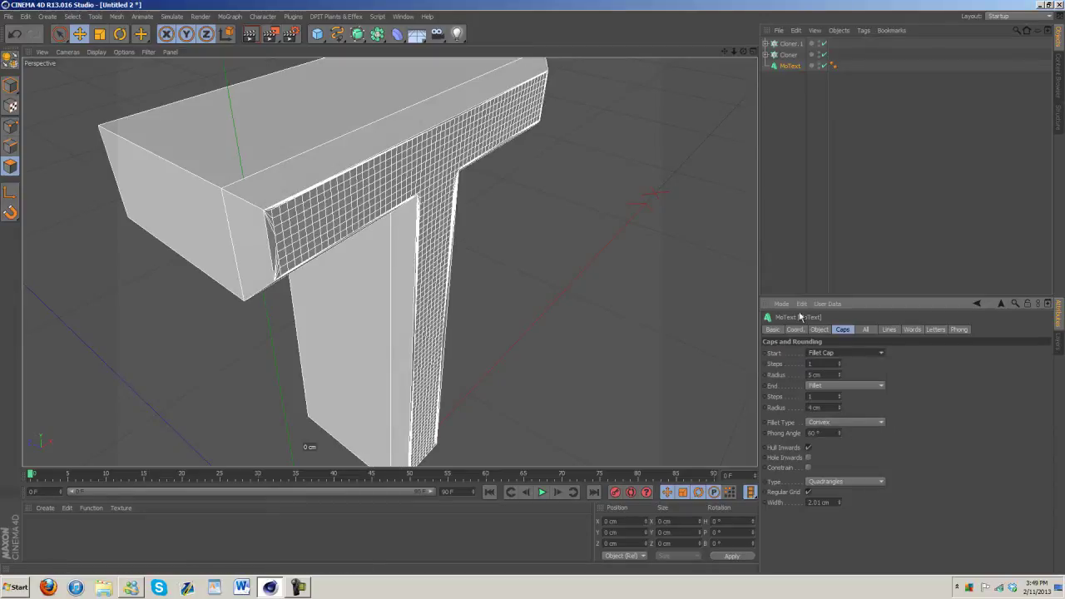
{"action": "left_click_drag", "start_coordinate": [744, 53], "coordinate": [753, 364]}
{"action": "left_click", "coordinate": [832, 385]}
{"action": "left_click", "coordinate": [828, 420]}
{"action": "left_click_drag", "start_coordinate": [743, 51], "coordinate": [533, 291]}
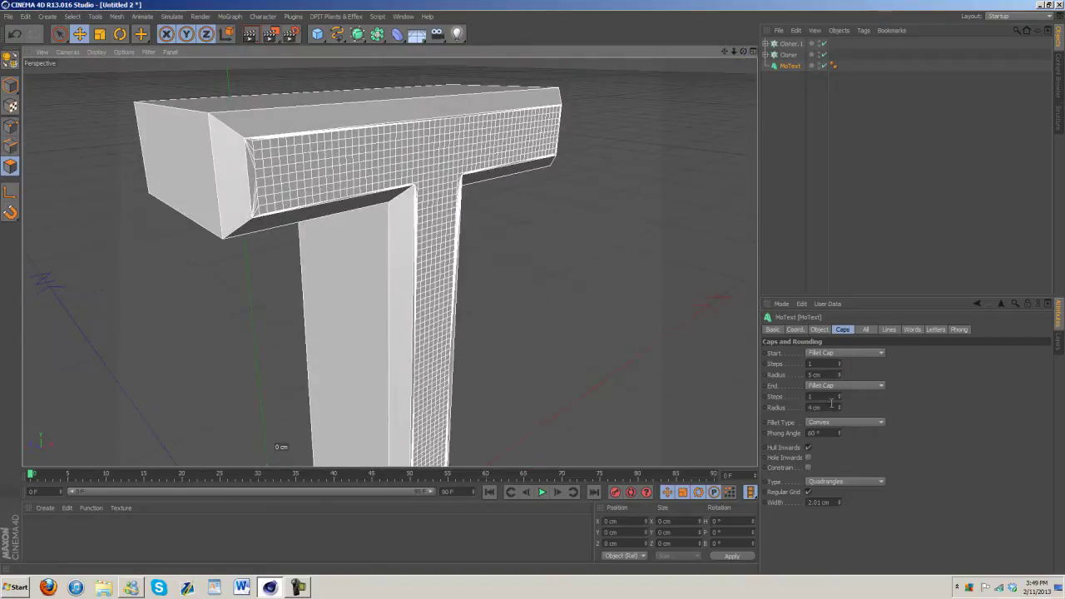
- Toggle Constrain on and off for the MoText caps, and set the end fillet radius to 2 cm
{"action": "left_click", "coordinate": [808, 469]}
{"action": "left_click", "coordinate": [808, 469]}
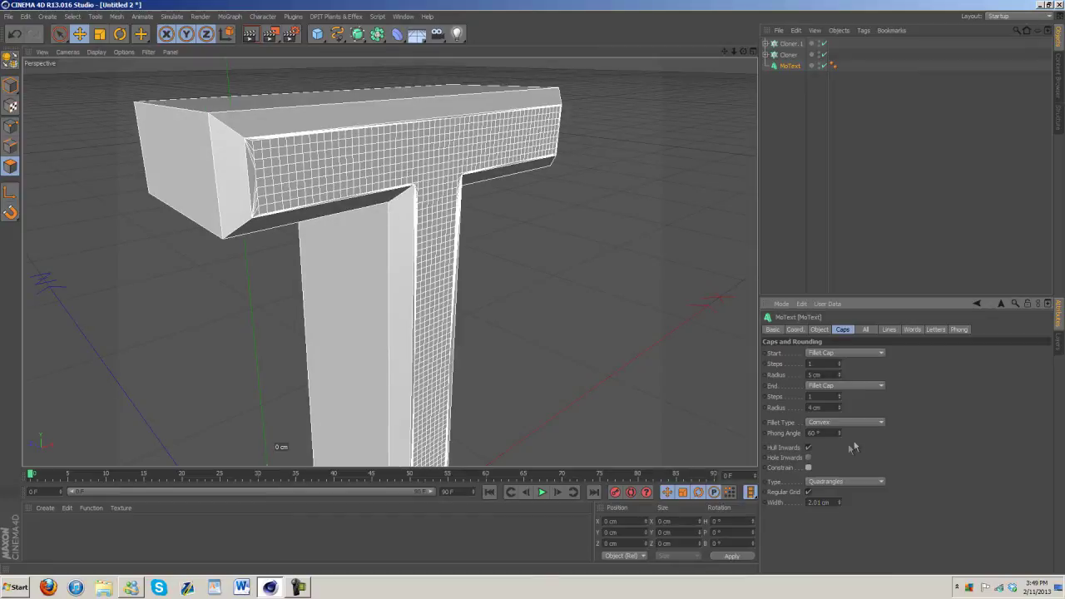
{"action": "left_click_drag", "start_coordinate": [839, 409], "coordinate": [841, 414]}
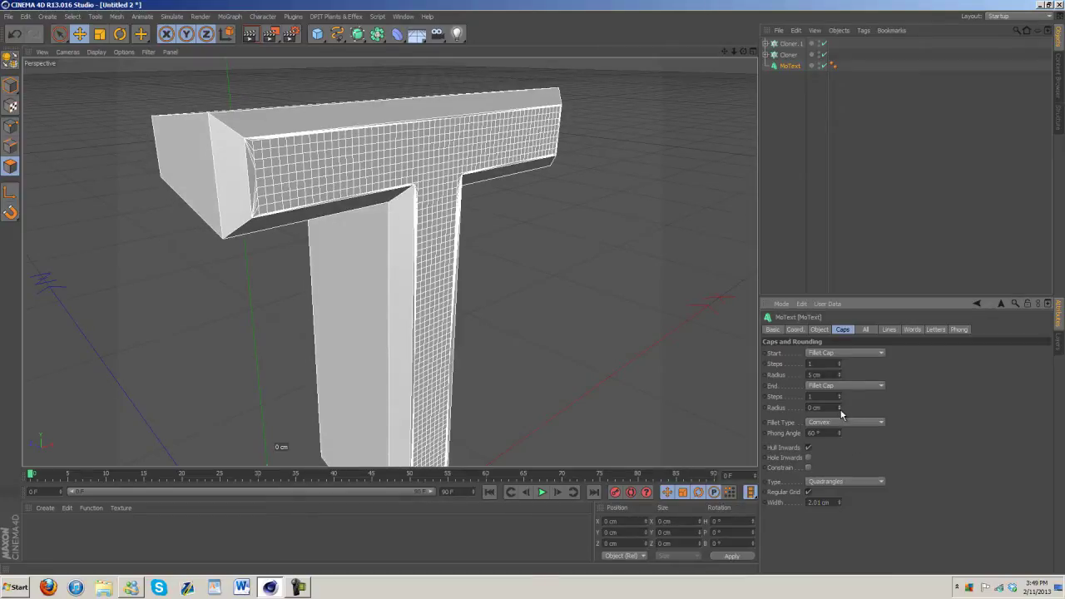
{"action": "left_click", "coordinate": [839, 406]}
{"action": "left_click", "coordinate": [839, 405]}
- Set the MoText's start fillet radius to 2 cm and enable Constrain to keep the letter's outline
{"action": "left_click", "coordinate": [840, 377]}
{"action": "left_click", "coordinate": [840, 377]}
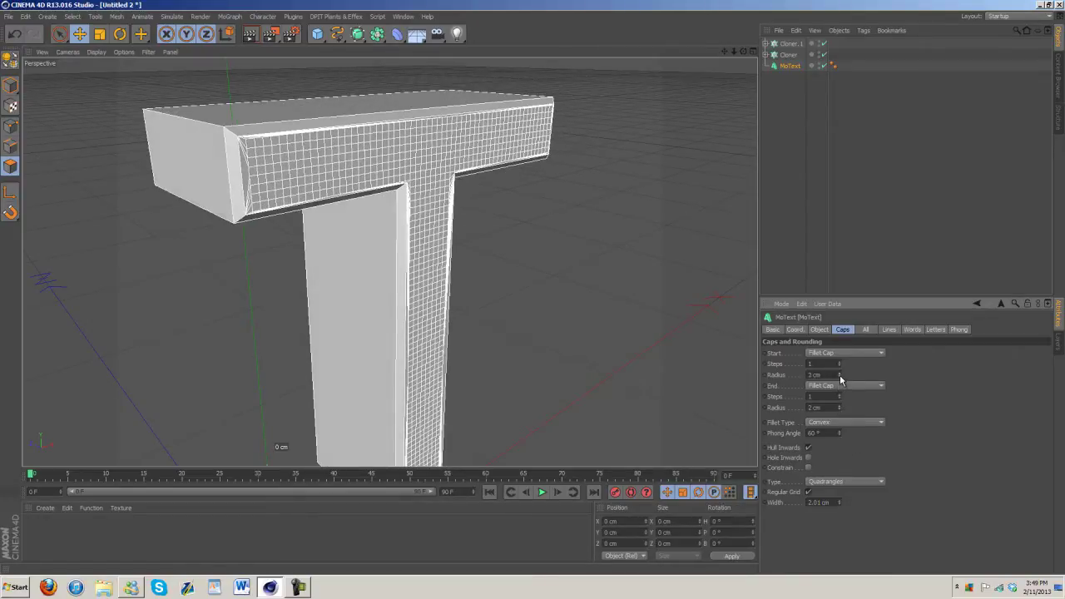
{"action": "left_click", "coordinate": [840, 377]}
{"action": "left_click", "coordinate": [840, 377]}
{"action": "left_click_drag", "start_coordinate": [842, 376], "coordinate": [841, 375]}
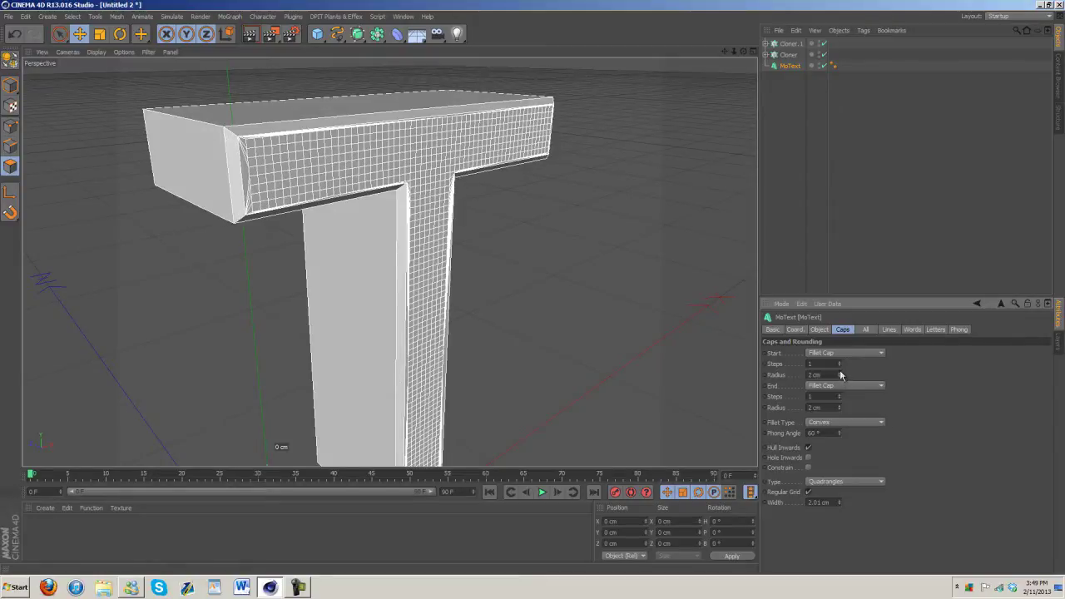
{"action": "left_click", "coordinate": [809, 467]}
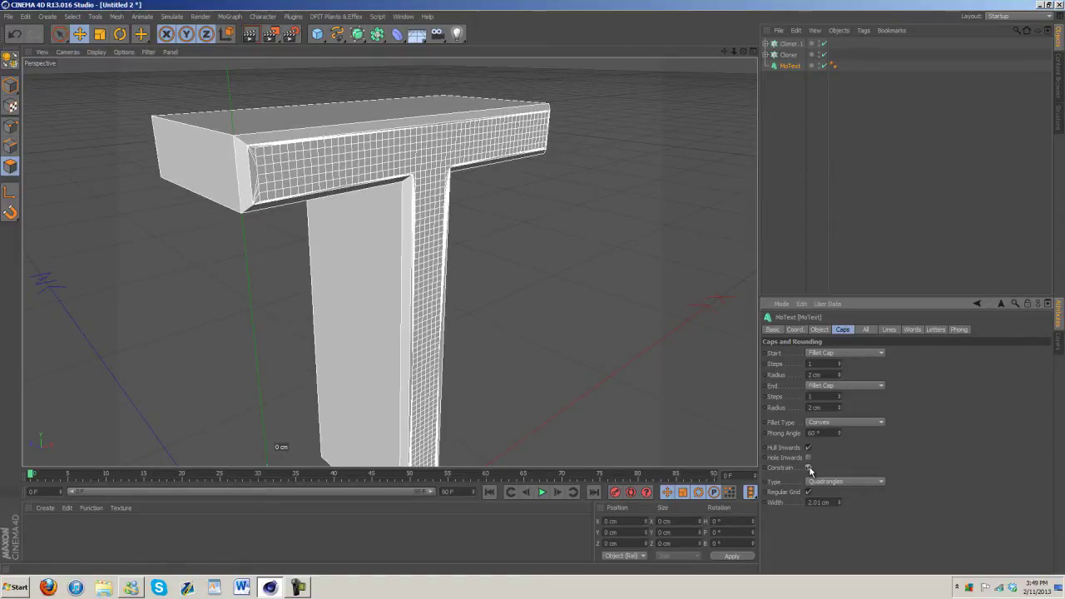
{"action": "left_click_drag", "start_coordinate": [729, 247], "coordinate": [533, 287], "text": "alt"}
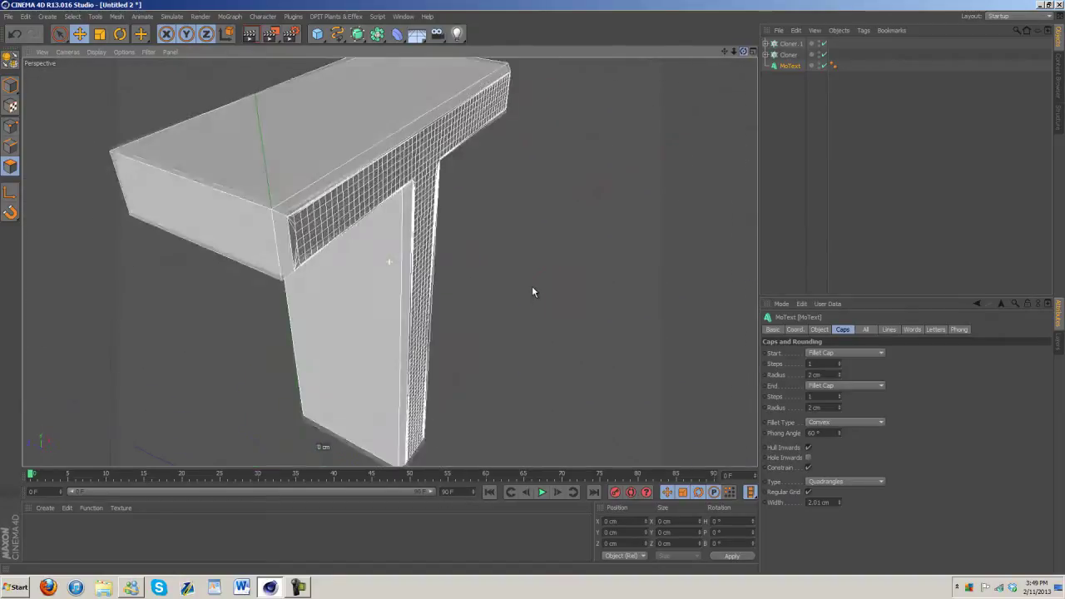
- Try Natural intermediate points on the MoText with an increased number of points
{"action": "left_click", "coordinate": [887, 330]}
{"action": "left_click", "coordinate": [819, 330]}
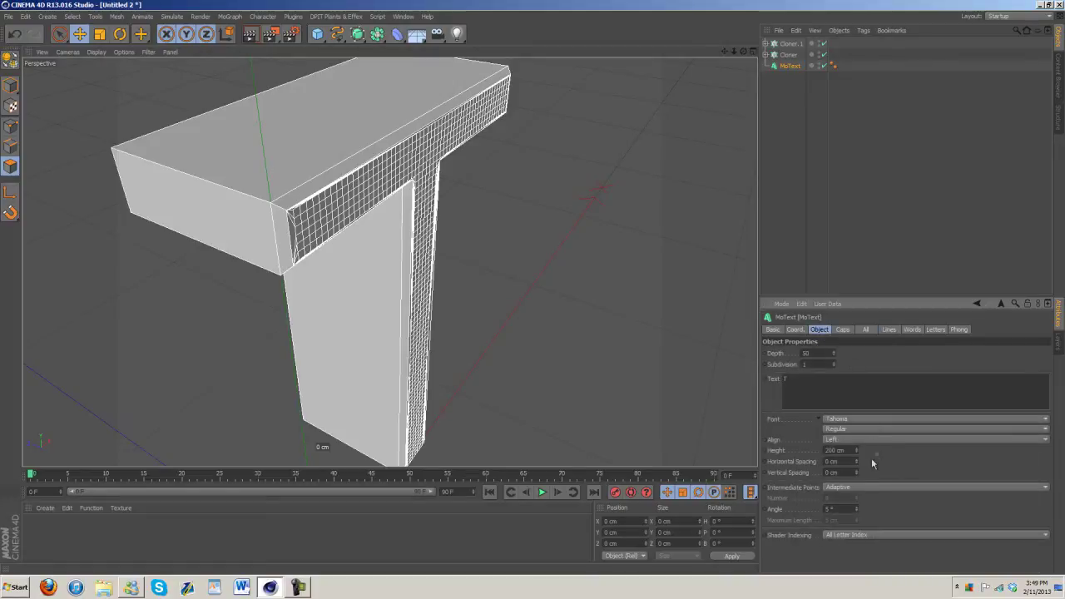
{"action": "left_click", "coordinate": [851, 487]}
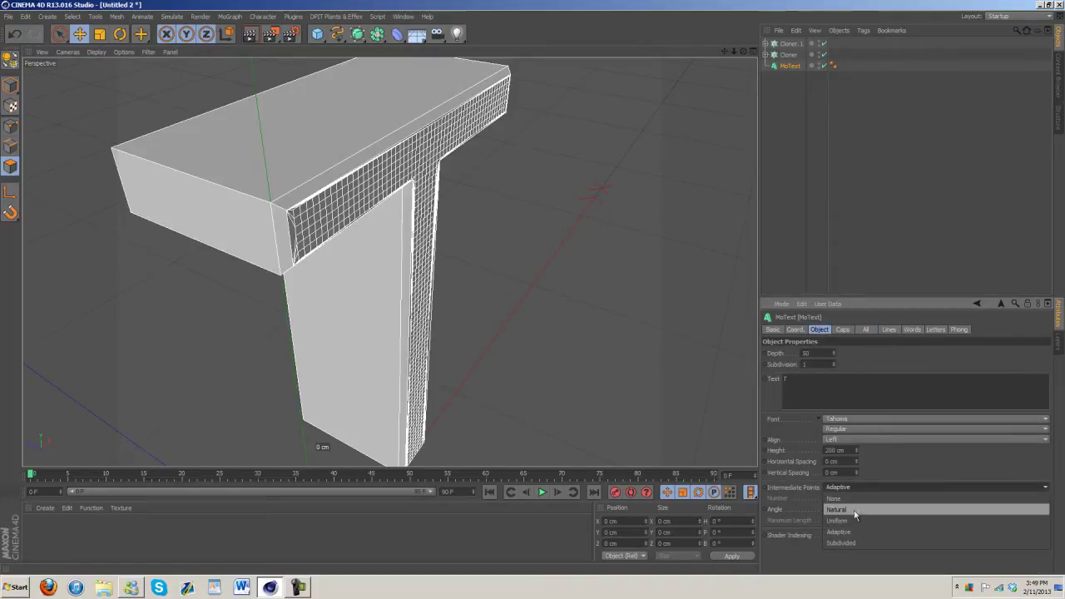
{"action": "left_click", "coordinate": [853, 509]}
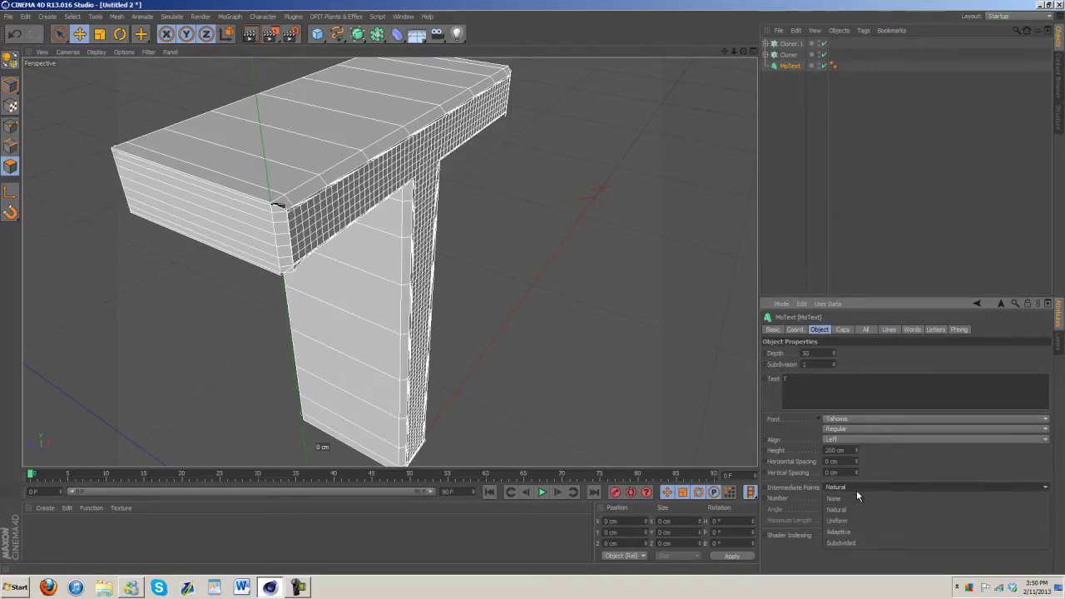
{"action": "left_click_drag", "start_coordinate": [856, 499], "coordinate": [857, 497]}
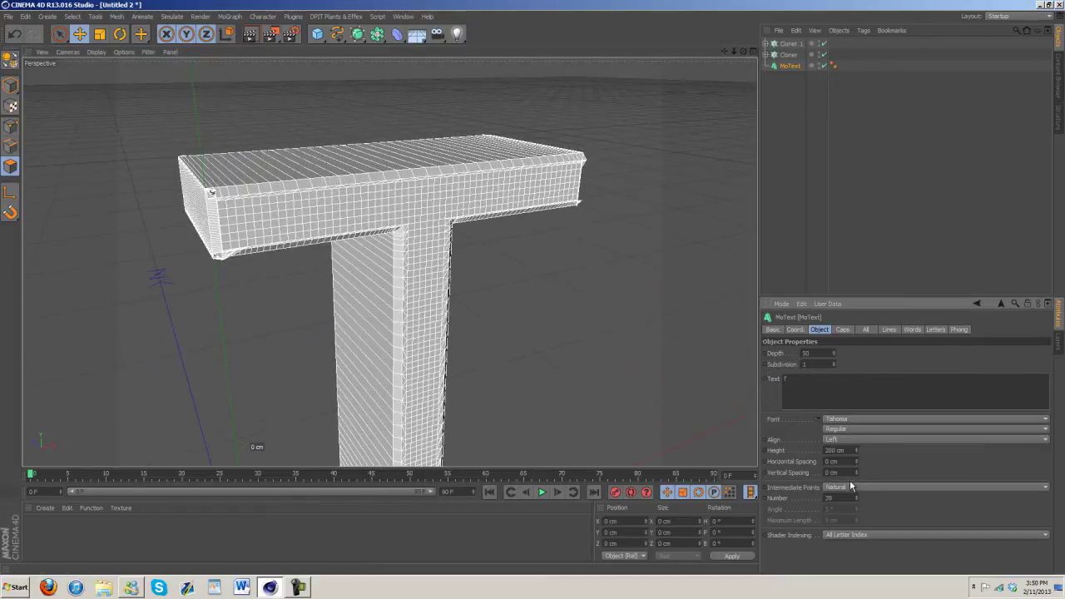
{"action": "left_click", "coordinate": [857, 499]}
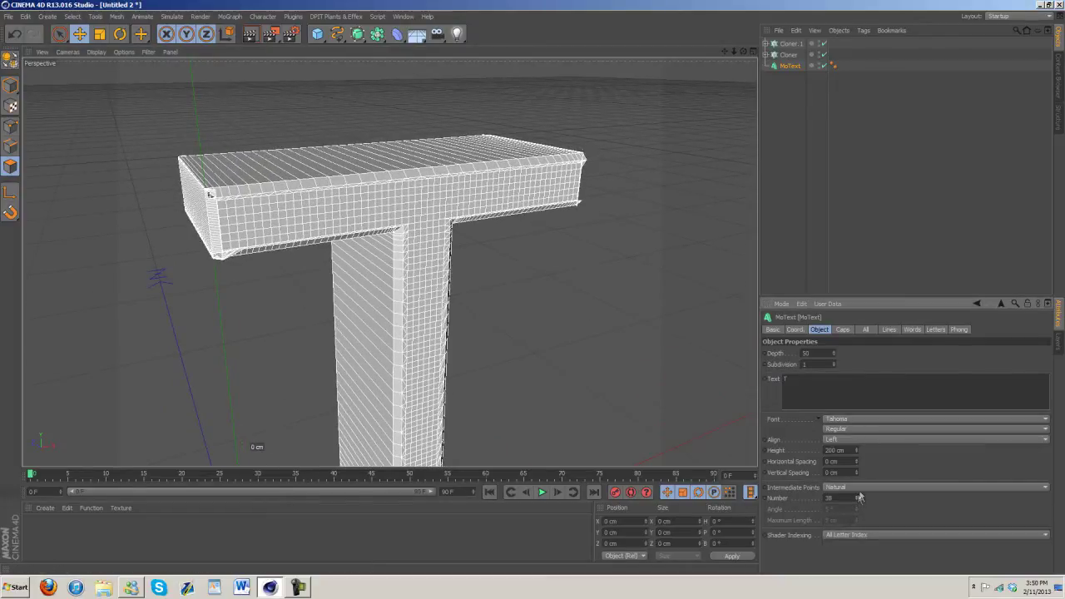
- Set the MoText's intermediate points to Subdivided with a maximum length of 11.01 cm
{"action": "scroll", "coordinate": [861, 488], "scroll_direction": "down", "scroll_amount": 1}
{"action": "scroll", "coordinate": [860, 486], "scroll_direction": "down", "scroll_amount": 2}
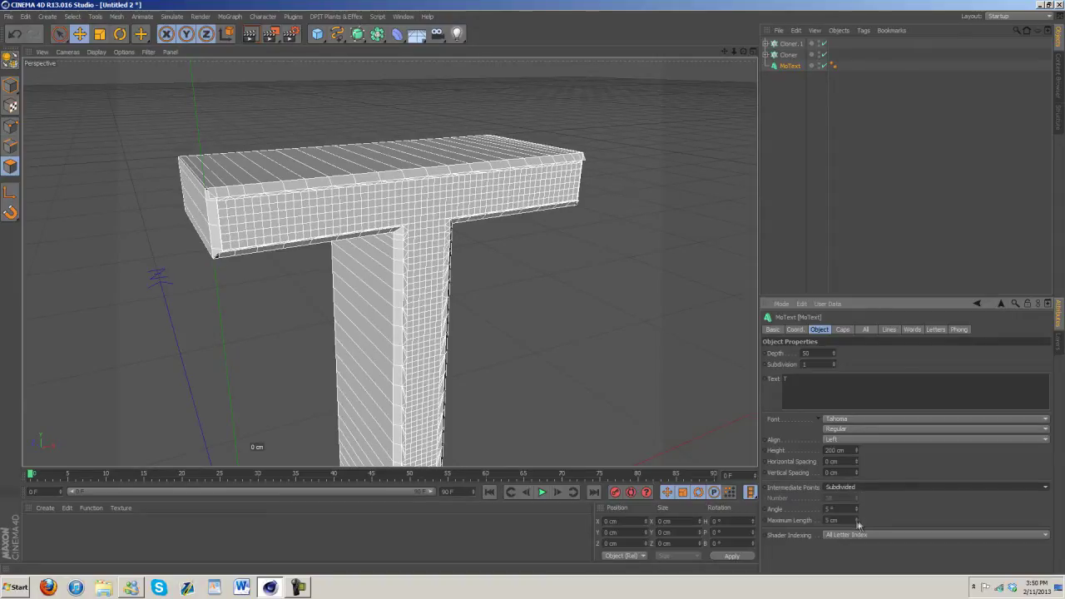
{"action": "left_click", "coordinate": [857, 518]}
{"action": "left_click", "coordinate": [857, 518]}
{"action": "left_click", "coordinate": [857, 519]}
{"action": "left_click", "coordinate": [857, 518]}
{"action": "left_click", "coordinate": [857, 519]}
{"action": "left_click", "coordinate": [857, 518]}
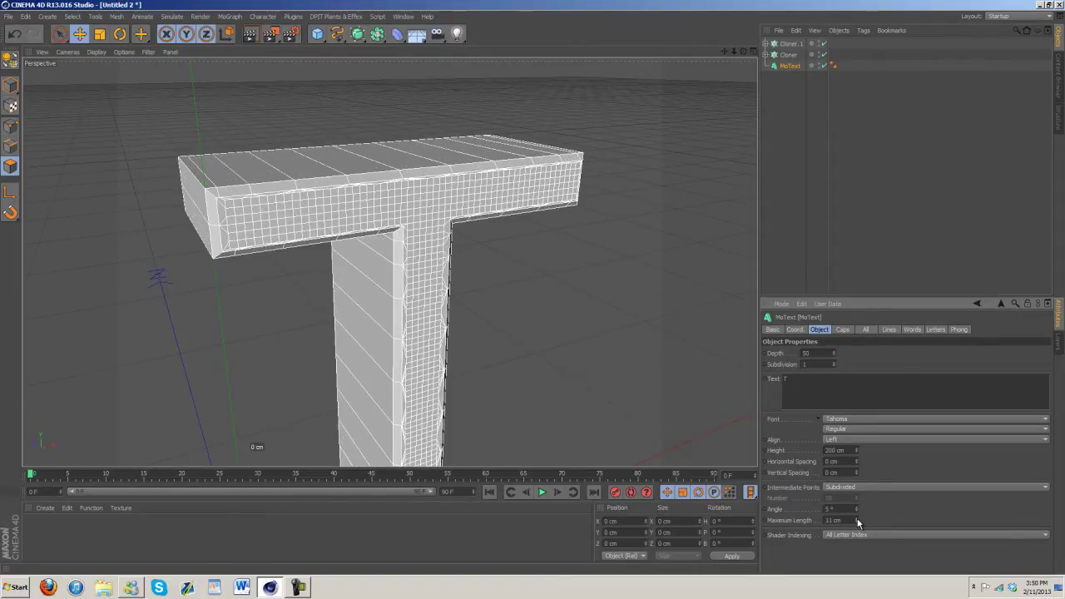
{"action": "left_click_drag", "start_coordinate": [858, 523], "coordinate": [859, 516]}
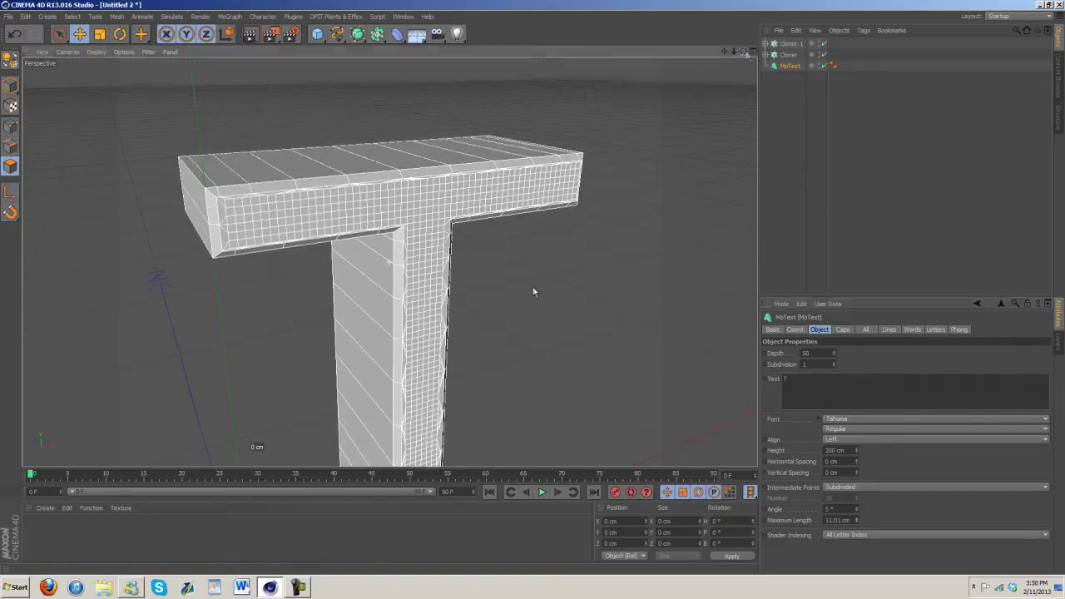
- Make the MoText editable and delete the leftover spline MoText.1
{"action": "scroll", "coordinate": [533, 284], "scroll_direction": "up", "scroll_amount": 5}
{"action": "left_click_drag", "start_coordinate": [526, 295], "coordinate": [535, 289], "text": "alt"}
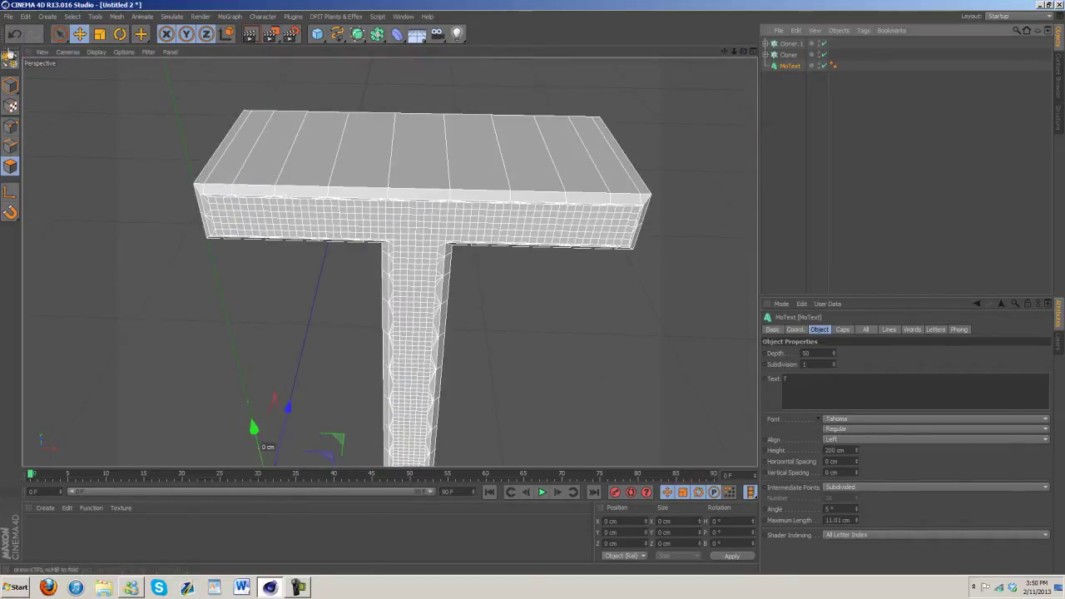
{"action": "key", "text": "c"}
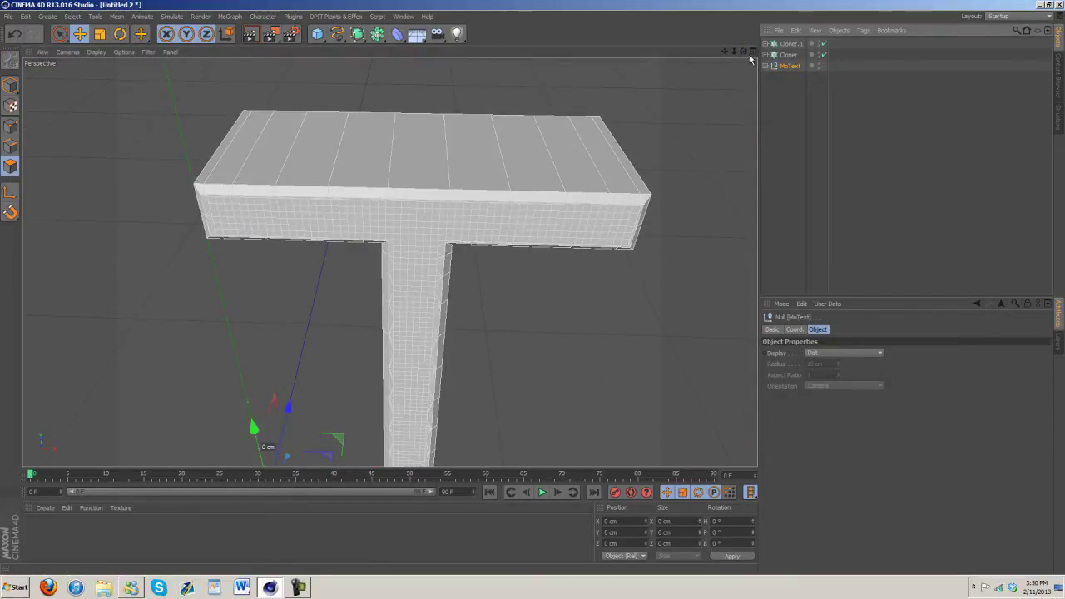
{"action": "left_click_drag", "start_coordinate": [532, 290], "coordinate": [394, 179], "text": "alt"}
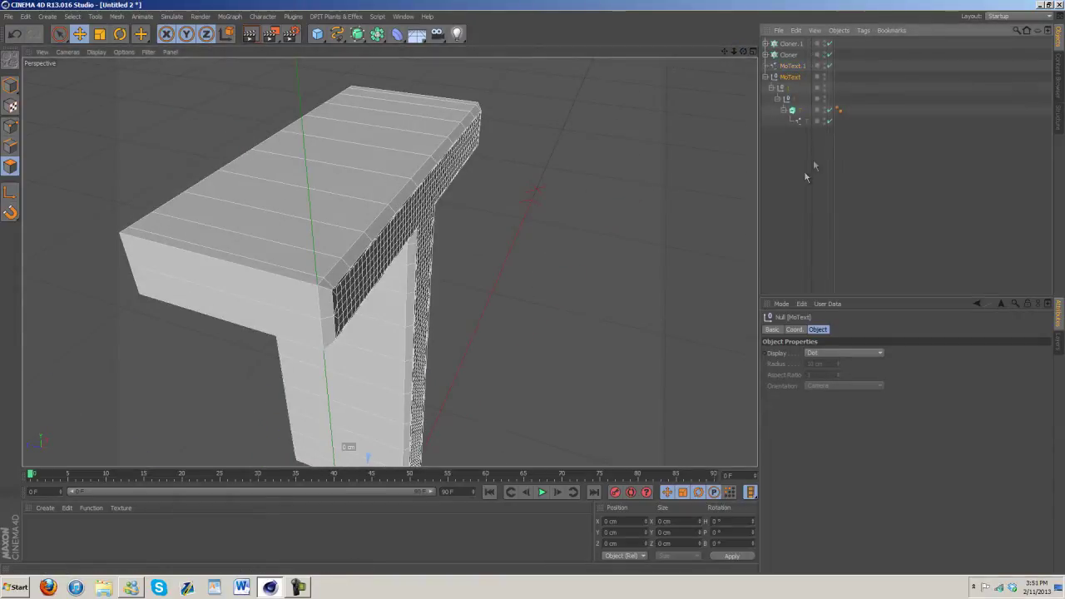
{"action": "left_click_drag", "start_coordinate": [813, 157], "coordinate": [759, 76]}
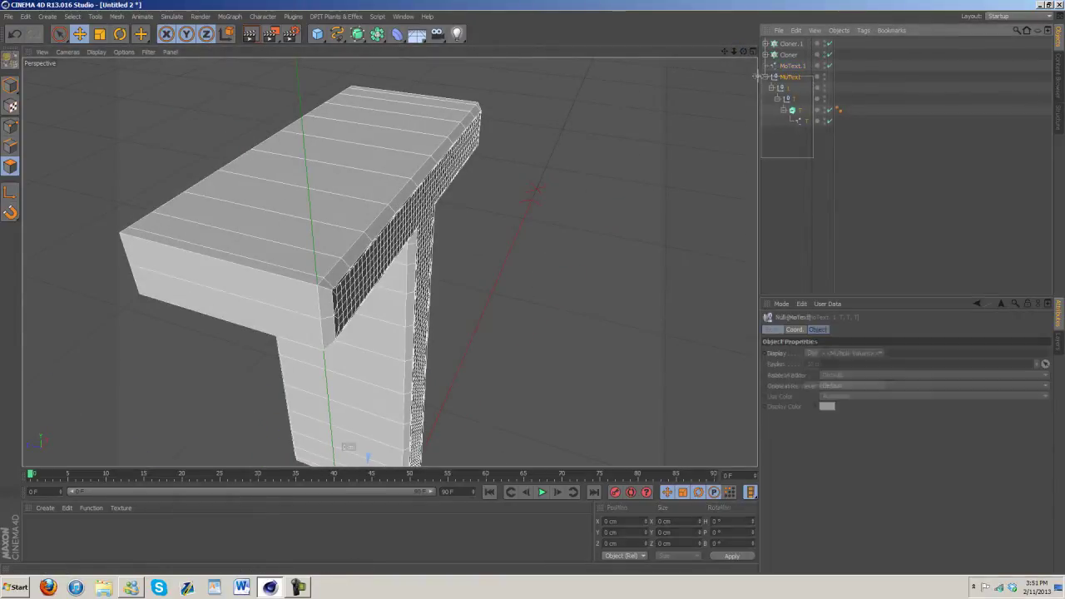
{"action": "left_click", "coordinate": [798, 67]}
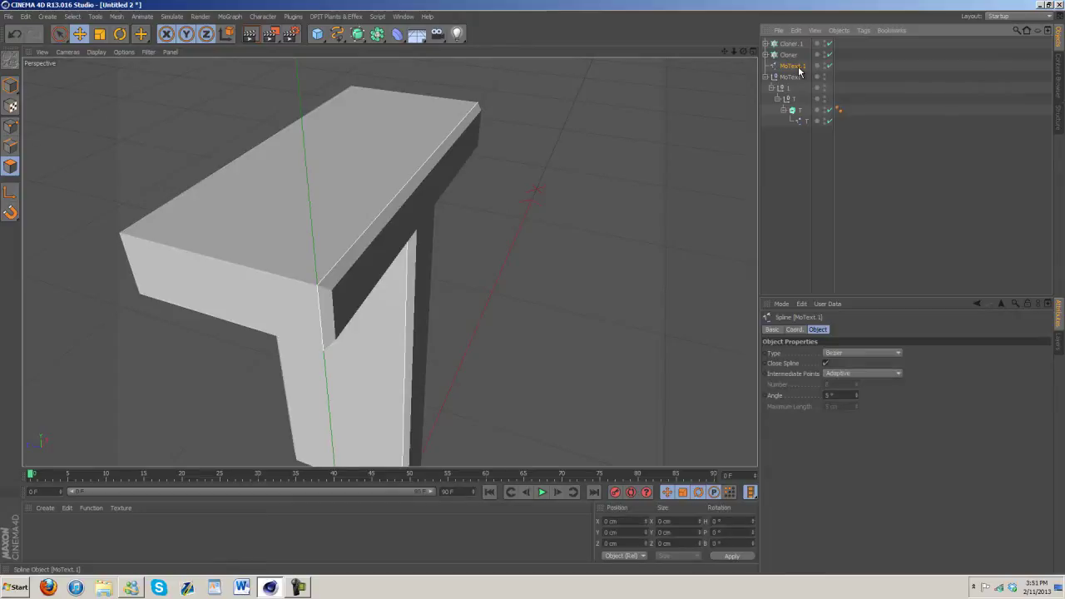
{"action": "key", "text": "Delete"}
- Convert the Extrude object T nested inside the MoText null into a polygon object
{"action": "left_click", "coordinate": [786, 66]}
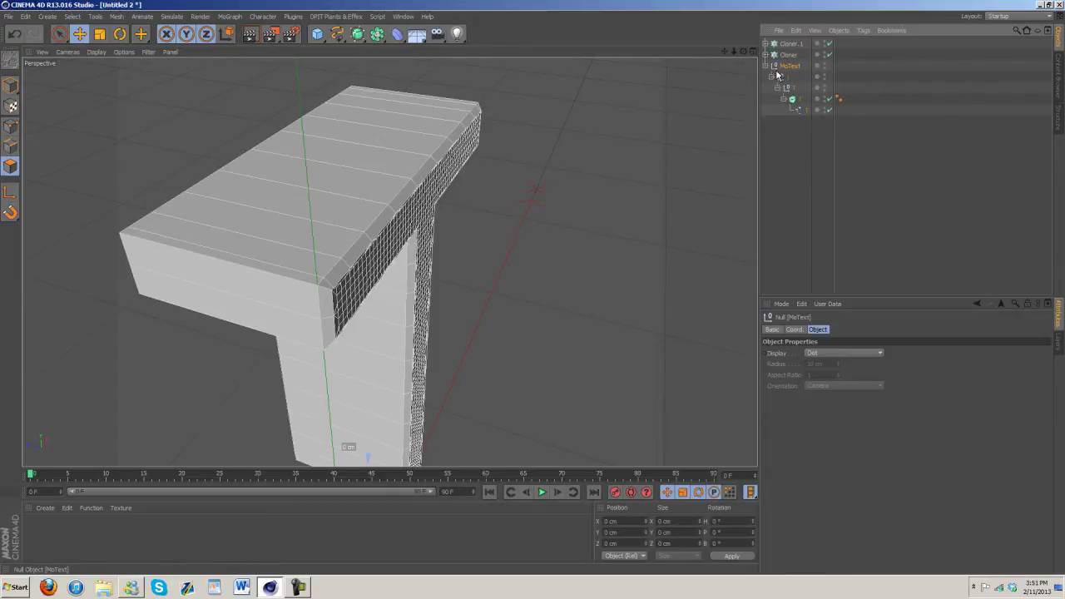
{"action": "left_click", "coordinate": [788, 97]}
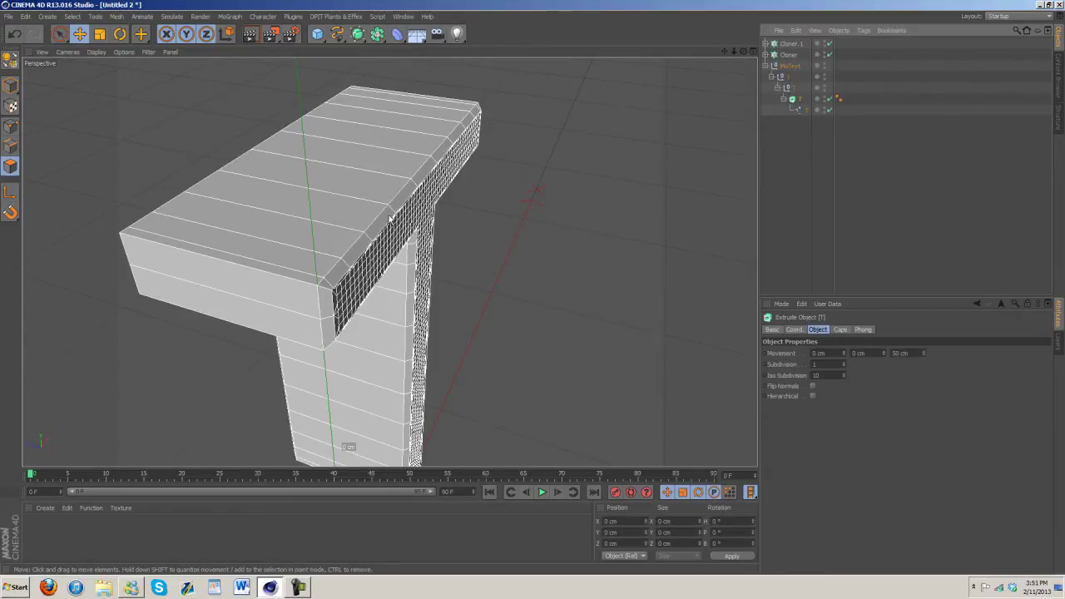
{"action": "left_click", "coordinate": [10, 60]}
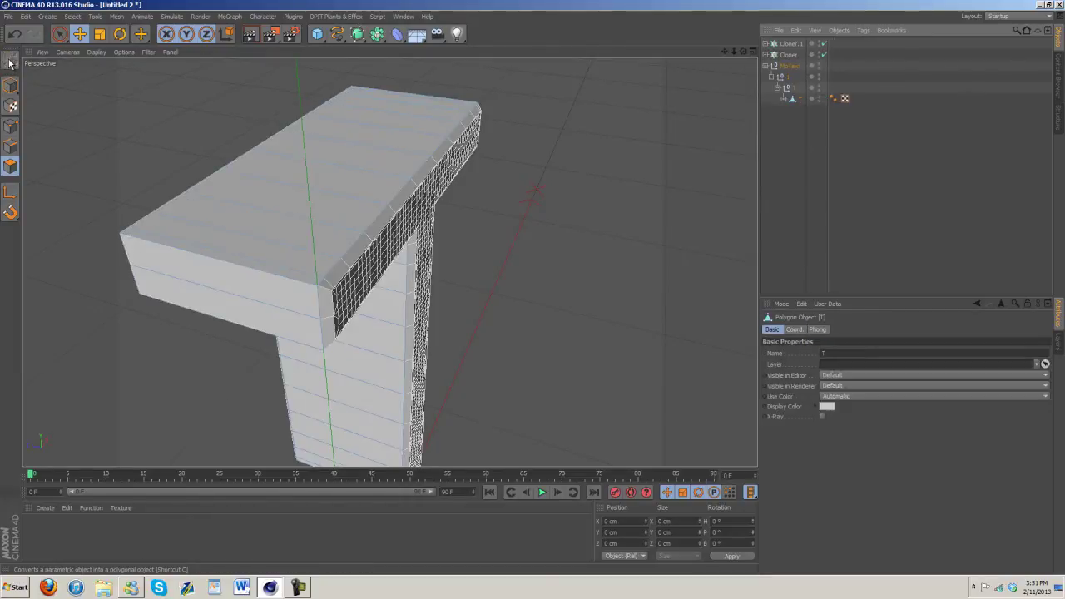
- Try merging the MoText nulls, the T polygon and its two Rounding objects into one object, and undo the merge
{"action": "left_click", "coordinate": [783, 99]}
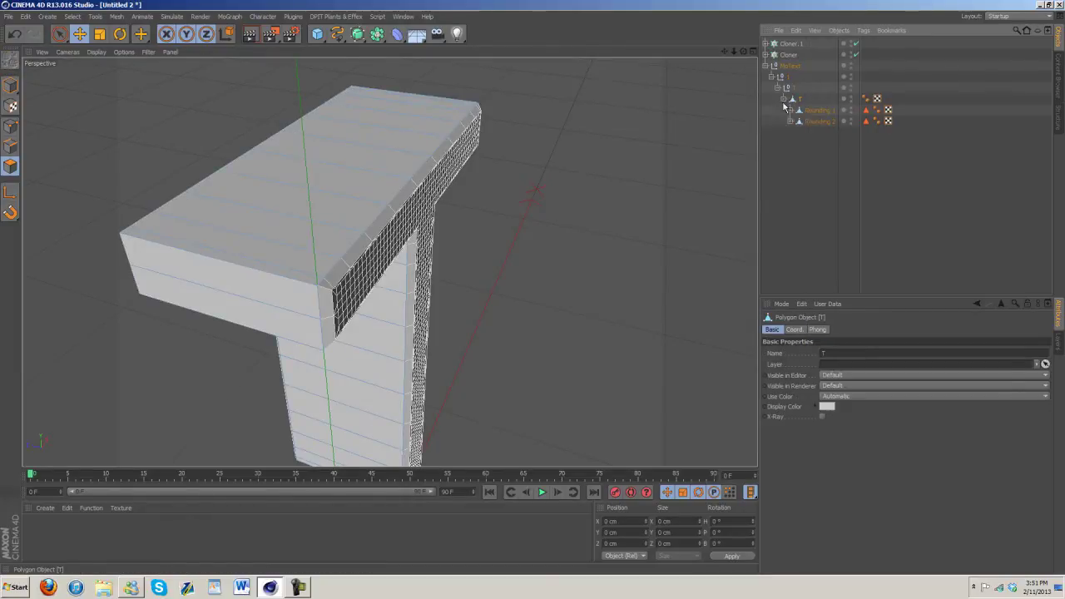
{"action": "left_click_drag", "start_coordinate": [823, 153], "coordinate": [767, 67]}
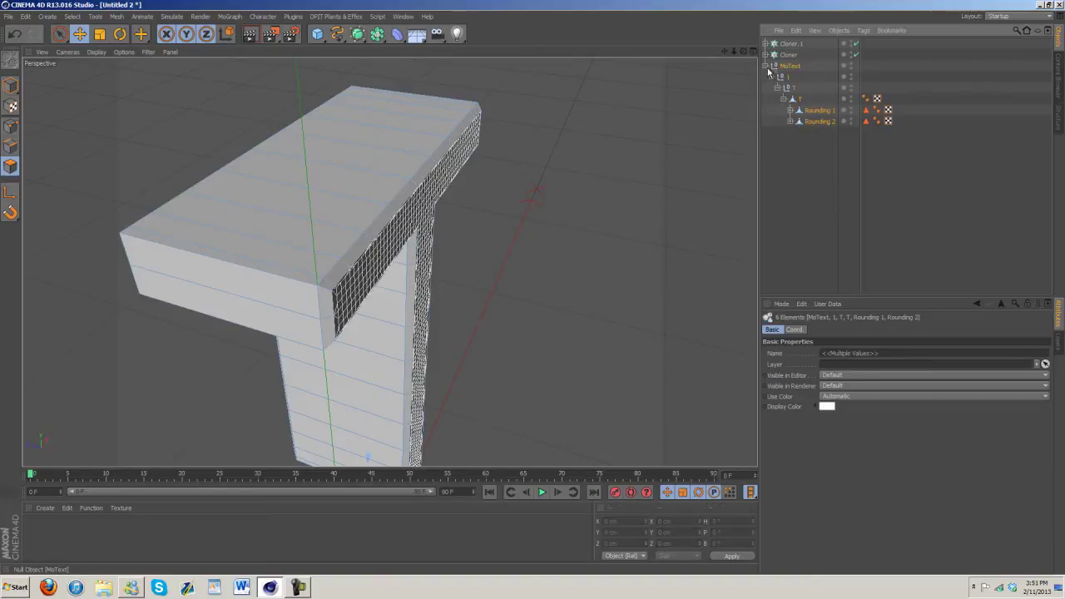
{"action": "right_click", "coordinate": [805, 77]}
{"action": "left_click", "coordinate": [852, 356]}
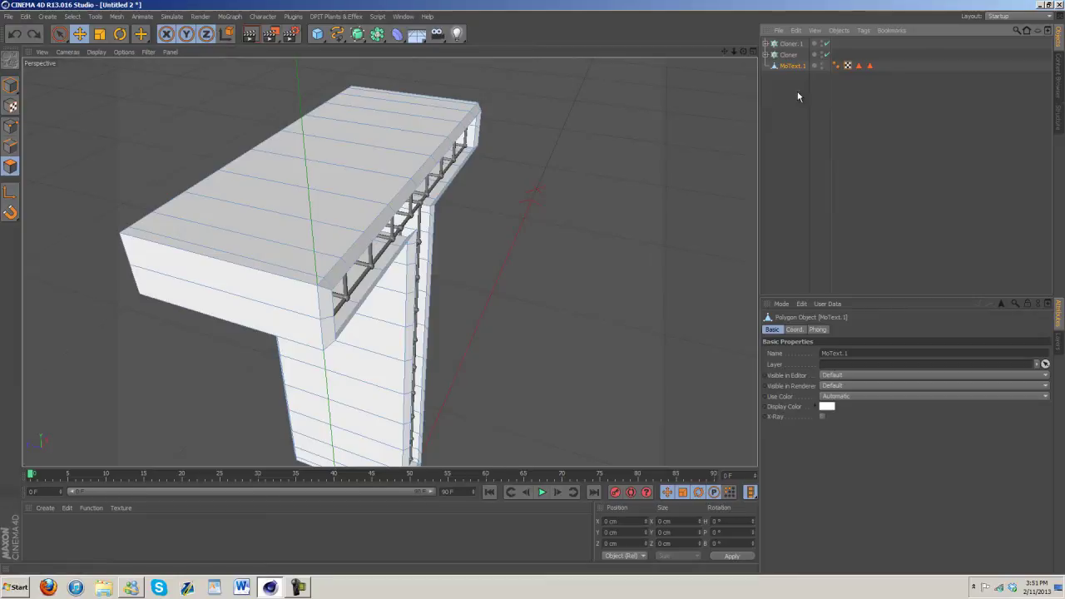
{"action": "key", "text": "ctrl+z"}
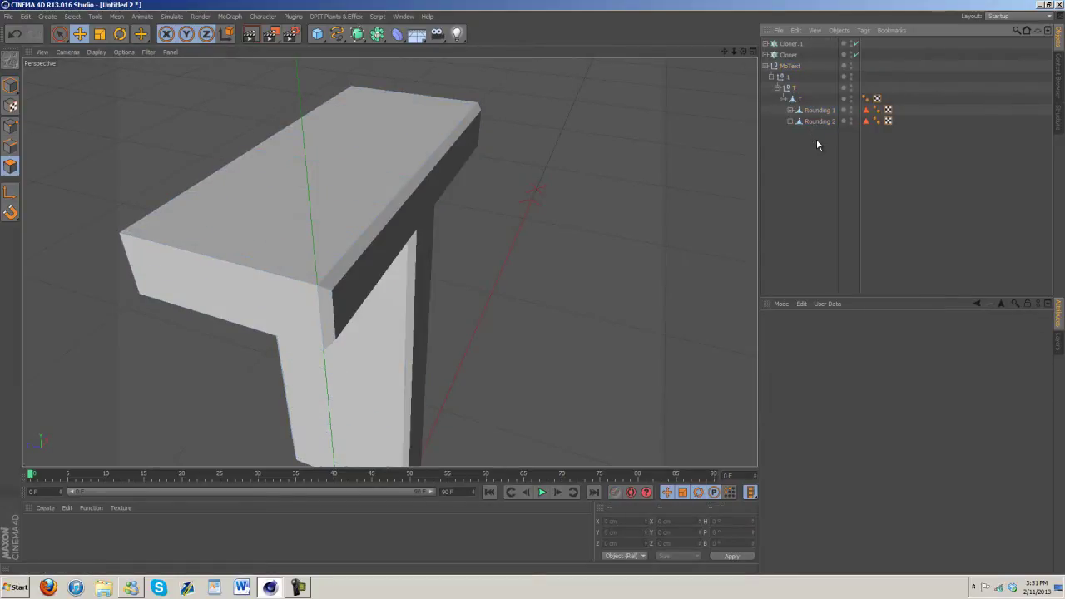
- Unfold both Rounding objects and merge the whole MoText hierarchy, including Cap 1 and Cap 2, with Connect Objects + Delete
{"action": "left_click", "coordinate": [789, 122]}
{"action": "left_click", "coordinate": [789, 111]}
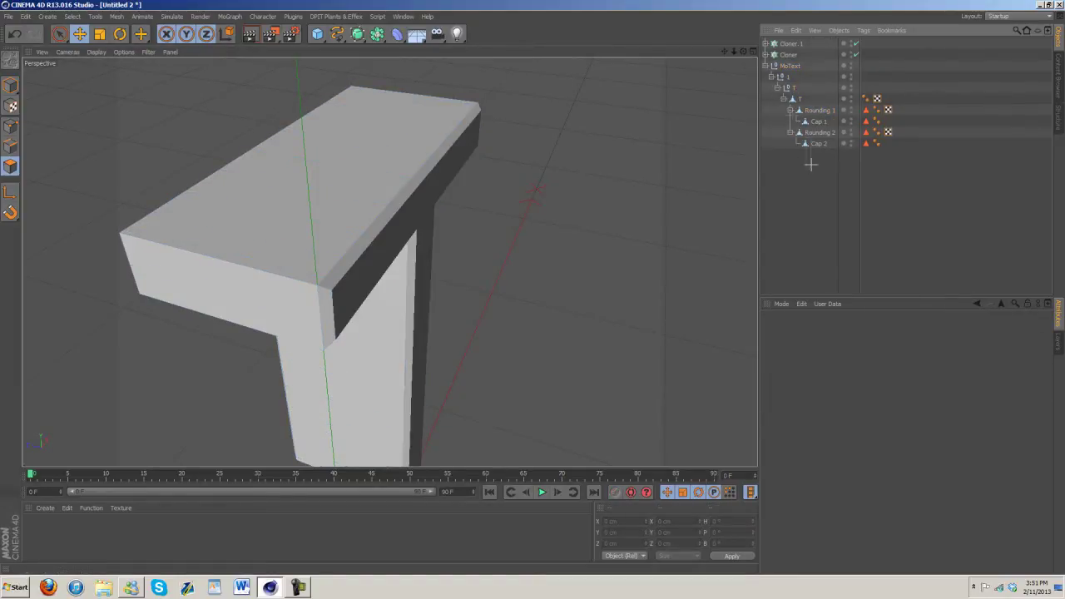
{"action": "left_click_drag", "start_coordinate": [810, 164], "coordinate": [753, 65]}
{"action": "right_click", "coordinate": [817, 136]}
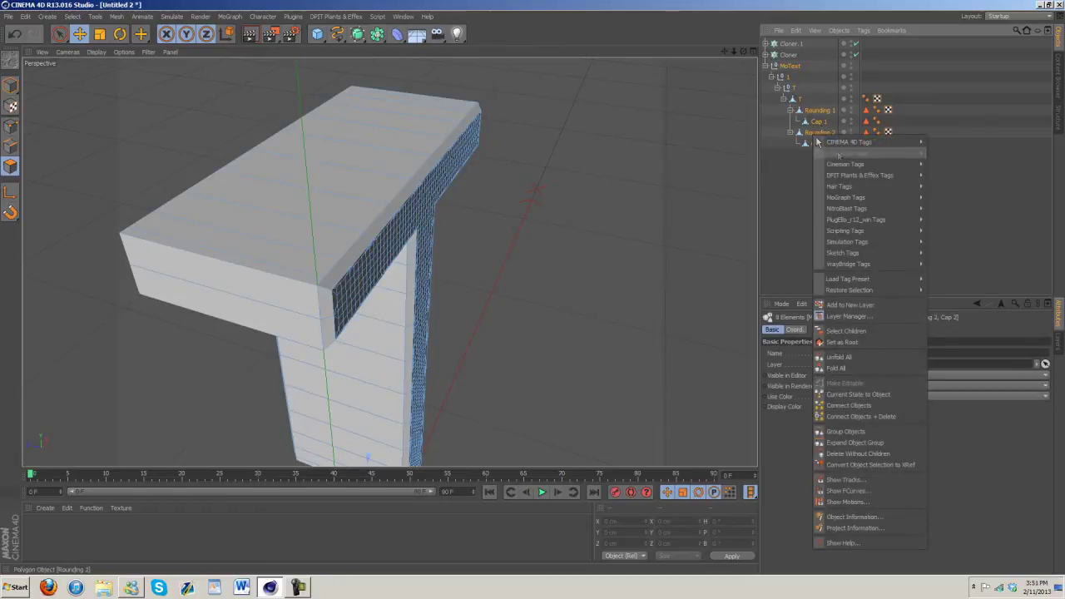
{"action": "left_click", "coordinate": [852, 331]}
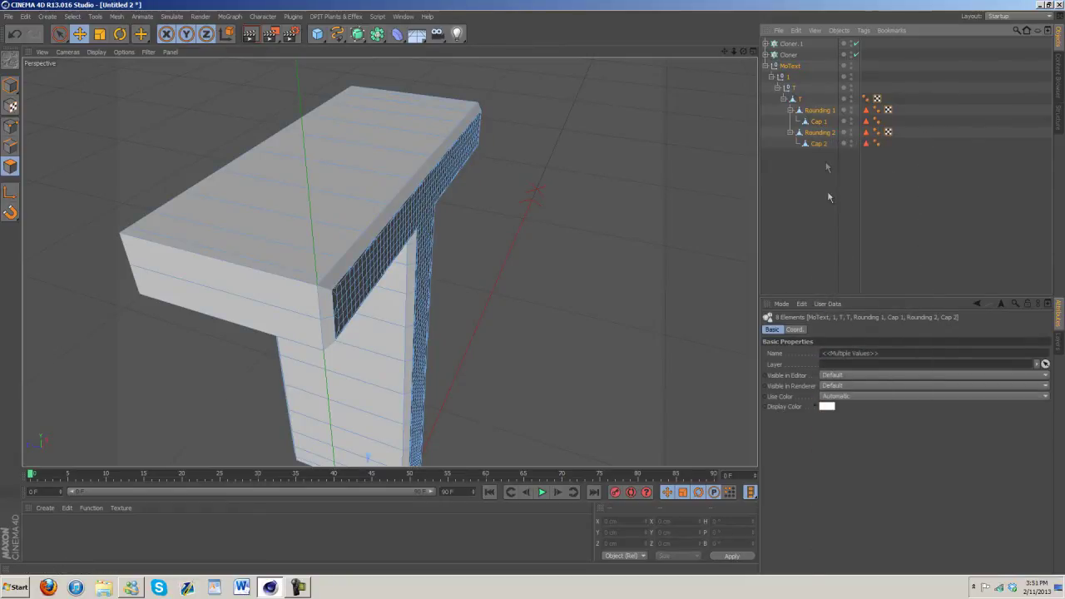
{"action": "right_click", "coordinate": [821, 138]}
{"action": "left_click", "coordinate": [877, 403]}
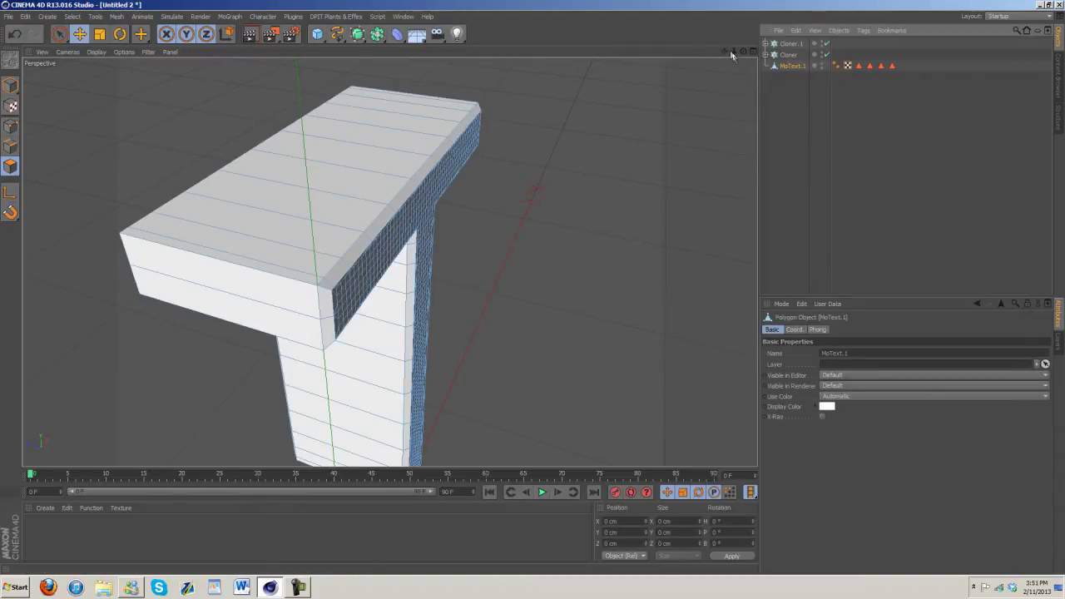
- Activate the Knife tool for the merged letter T and disable Visible Only so cuts go through the whole mesh
{"action": "left_click_drag", "start_coordinate": [743, 51], "coordinate": [534, 288]}
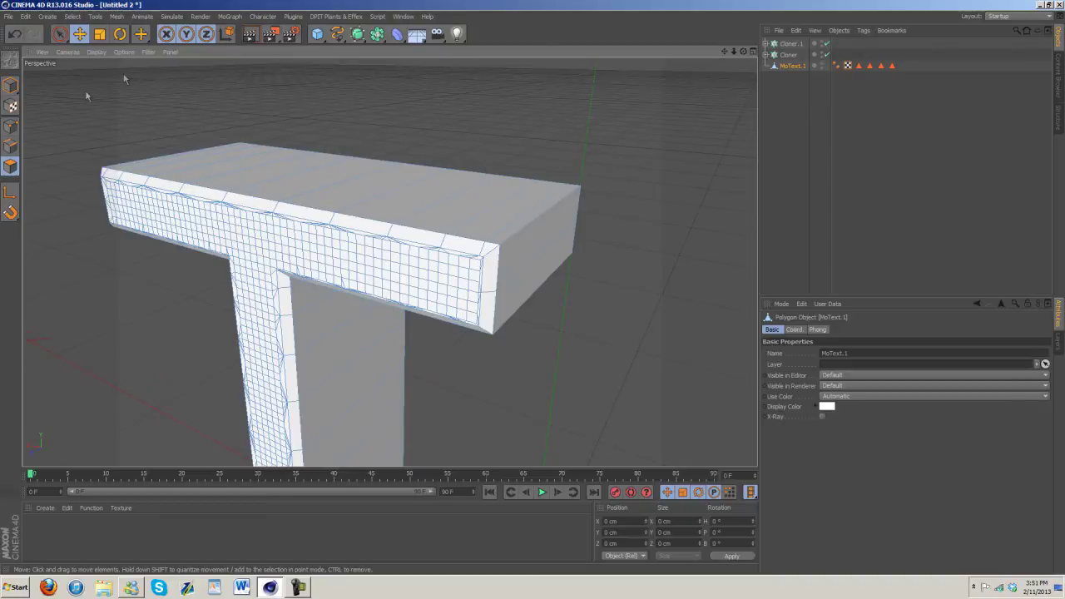
{"action": "left_click", "coordinate": [120, 19]}
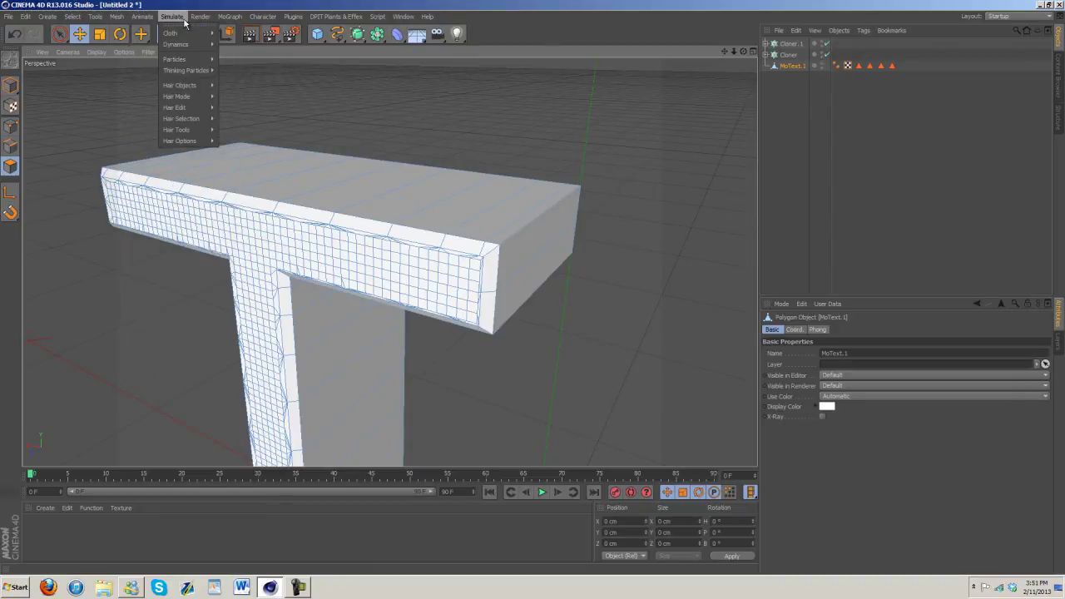
{"action": "mouse_move", "coordinate": [177, 19]}
{"action": "mouse_move", "coordinate": [123, 17]}
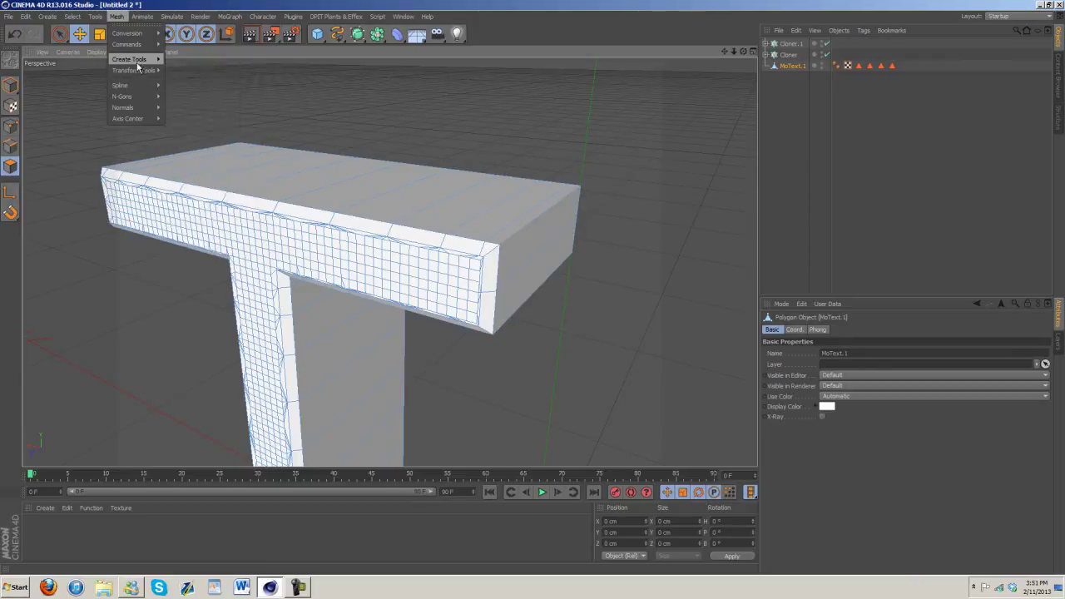
{"action": "mouse_move", "coordinate": [153, 60]}
{"action": "left_click", "coordinate": [182, 100]}
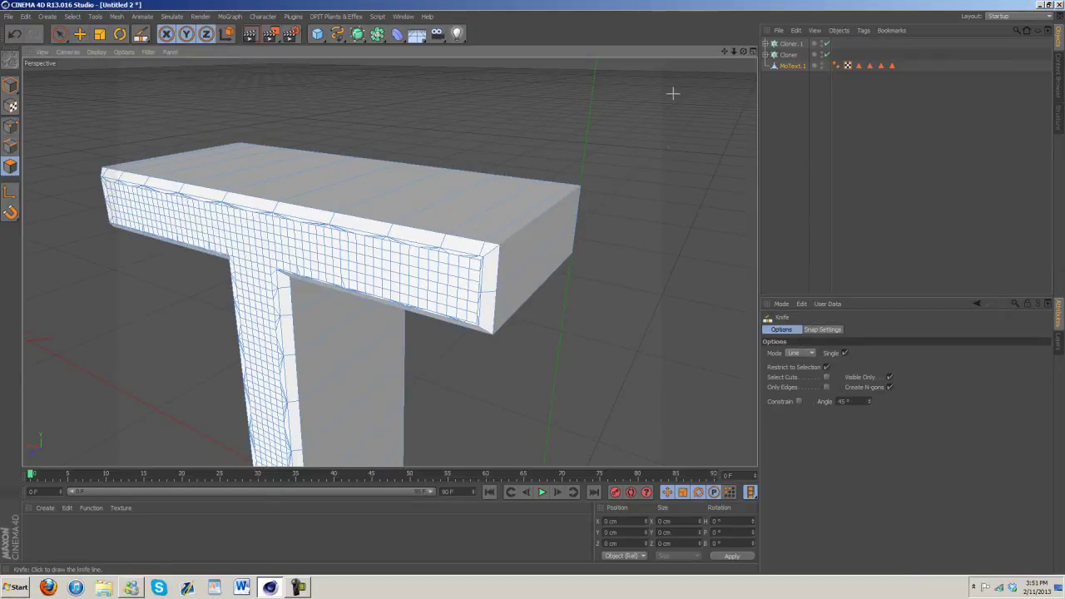
{"action": "left_click_drag", "start_coordinate": [741, 53], "coordinate": [791, 78]}
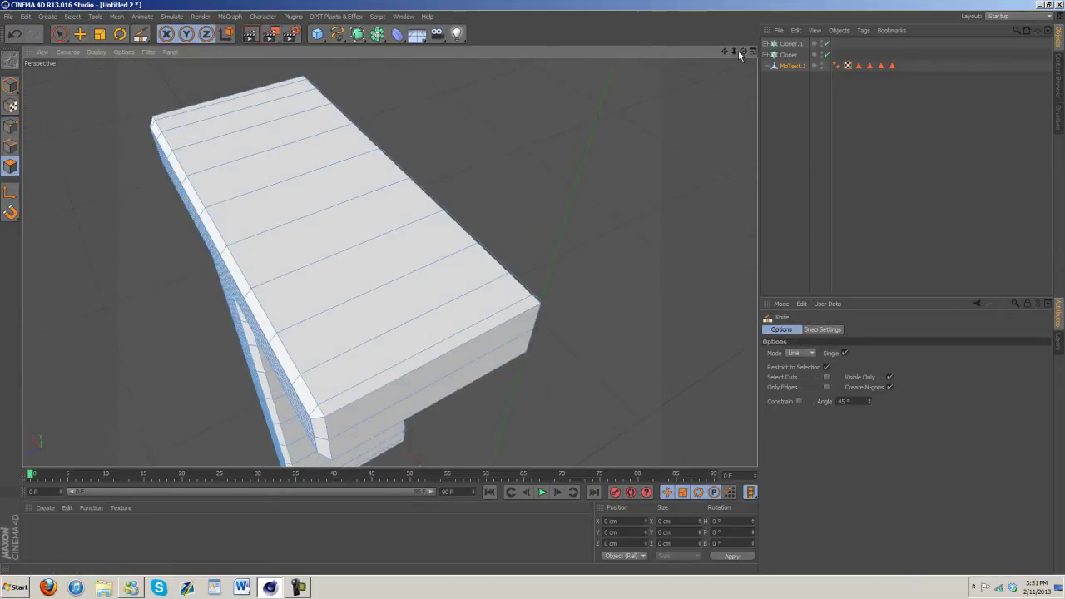
{"action": "scroll", "coordinate": [529, 291], "scroll_direction": "down", "scroll_amount": 3}
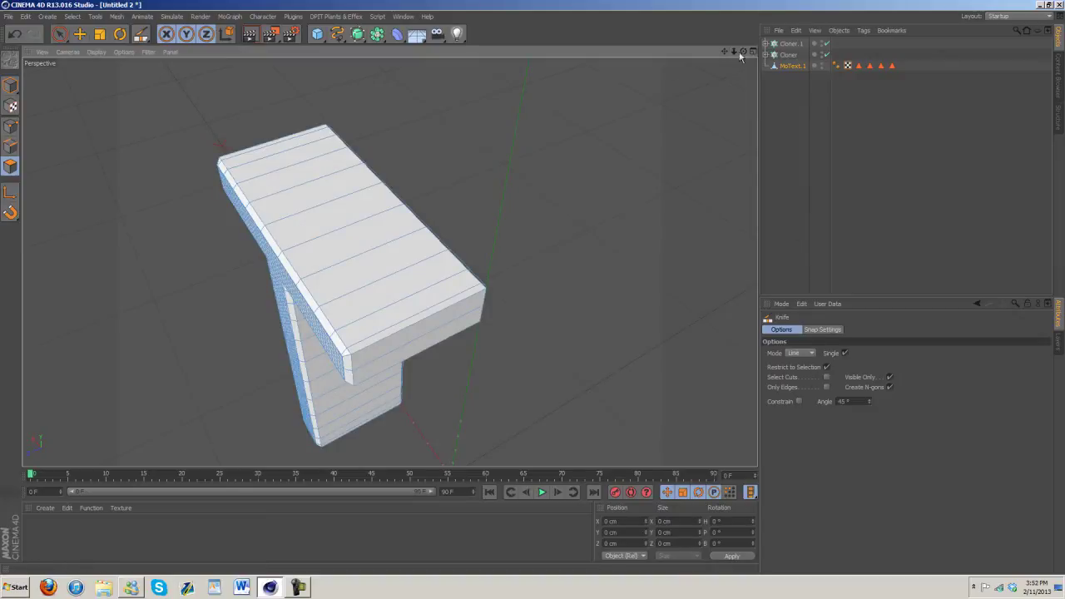
{"action": "left_click_drag", "start_coordinate": [739, 54], "coordinate": [499, 274]}
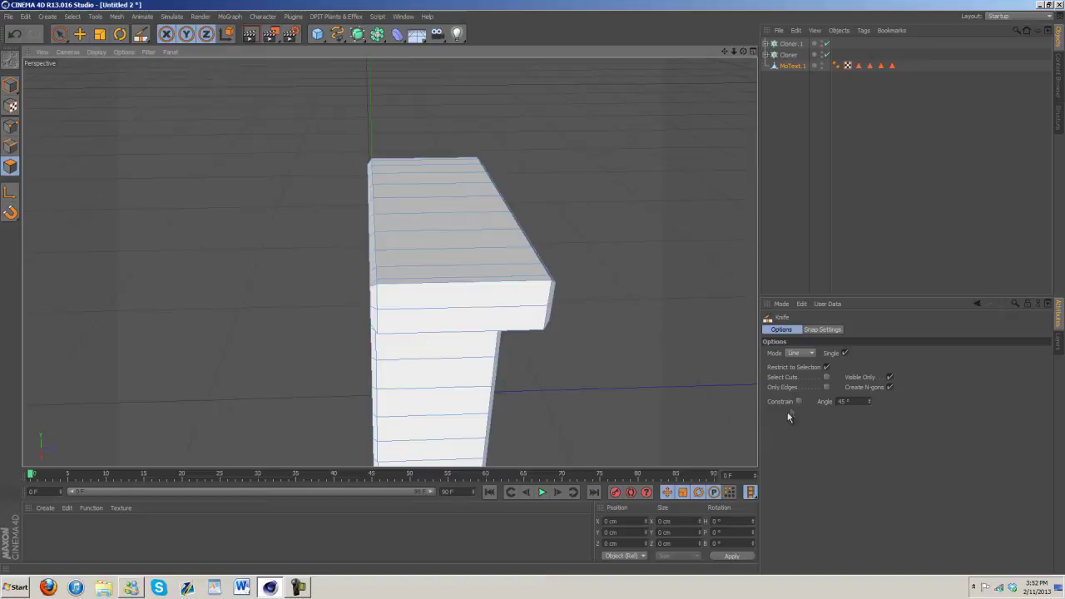
{"action": "left_click", "coordinate": [889, 377]}
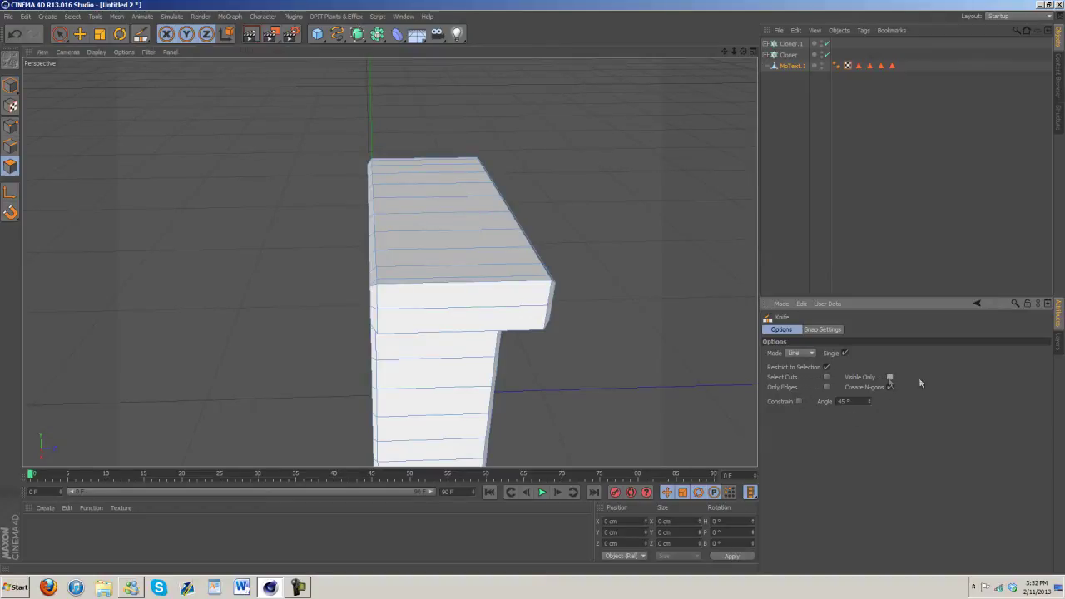
- Try the Knife's Loop mode on the letter's side faces, and return the mode to Line
{"action": "left_click", "coordinate": [804, 353]}
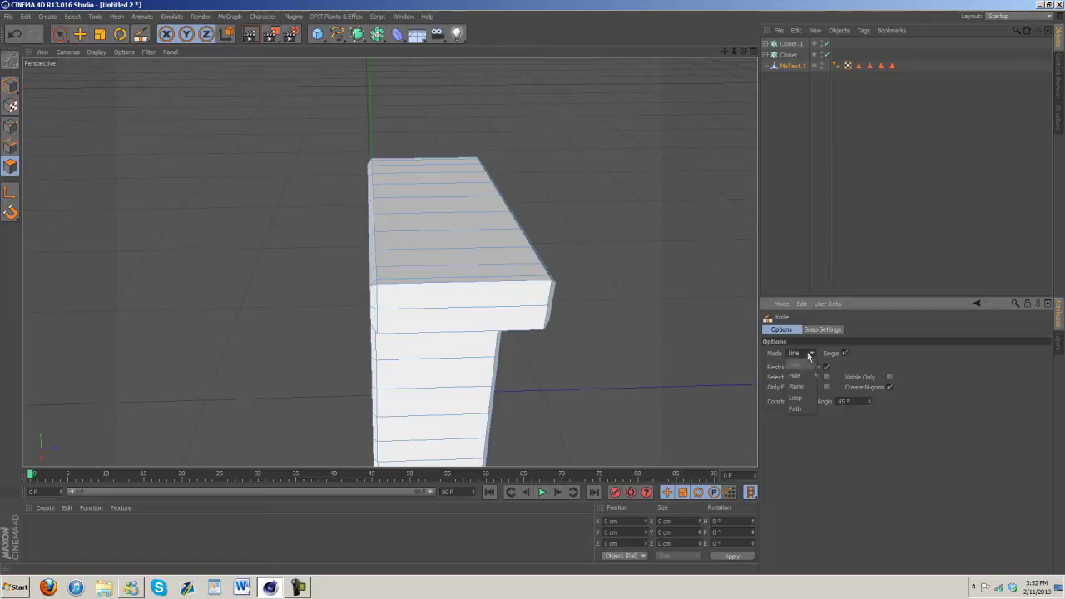
{"action": "left_click", "coordinate": [804, 398]}
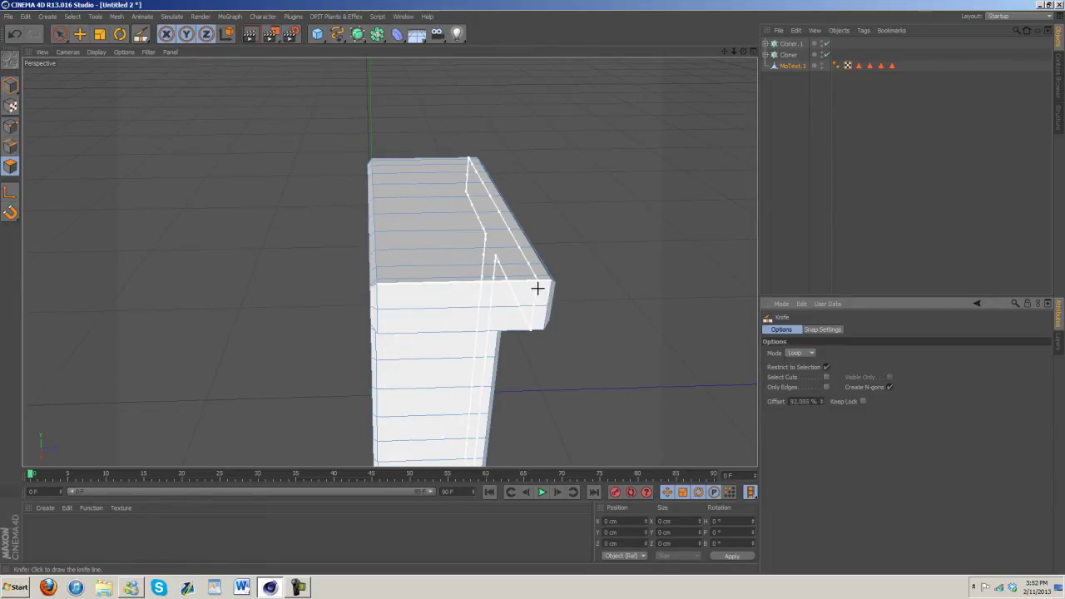
{"action": "left_click", "coordinate": [797, 353]}
{"action": "left_click", "coordinate": [803, 366]}
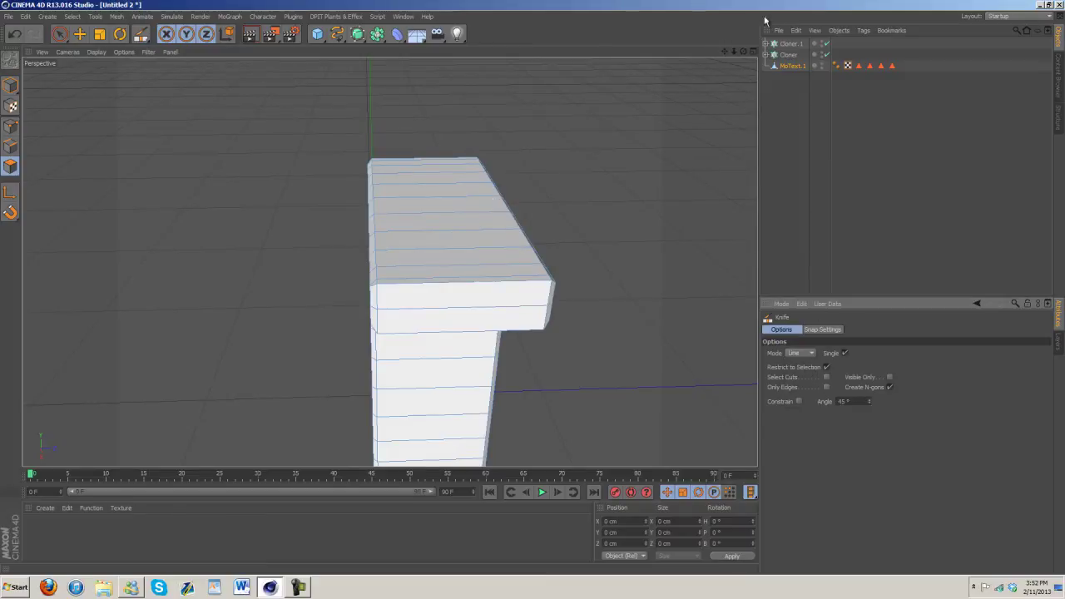
- Cut several vertical Knife lines through the full height of the letter T, across its narrow side faces
{"action": "left_click_drag", "start_coordinate": [744, 51], "coordinate": [680, 81]}
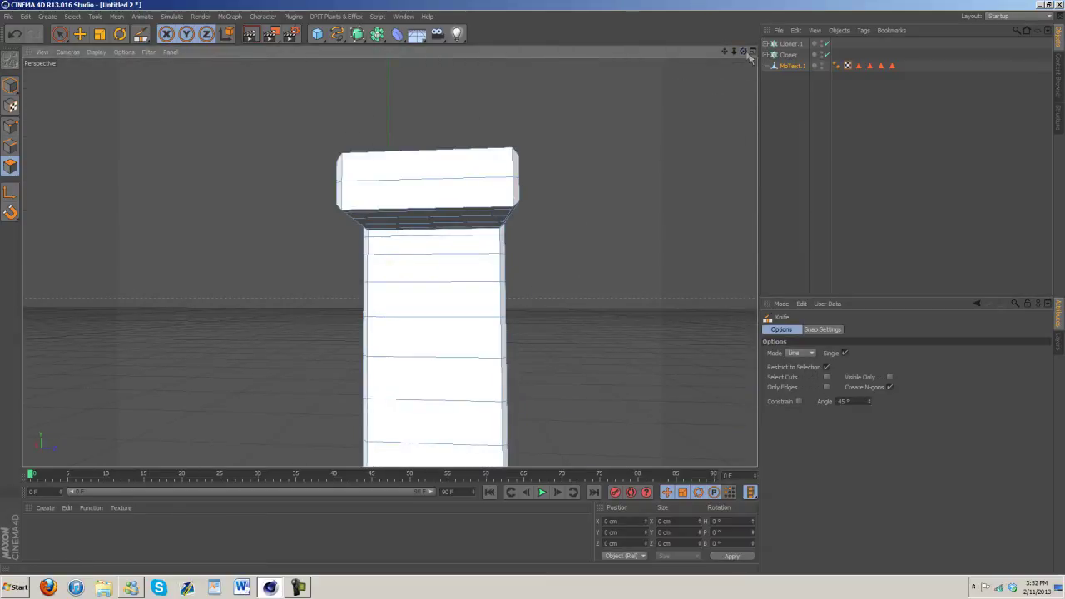
{"action": "left_click_drag", "start_coordinate": [745, 52], "coordinate": [532, 291]}
{"action": "left_click", "coordinate": [462, 125]}
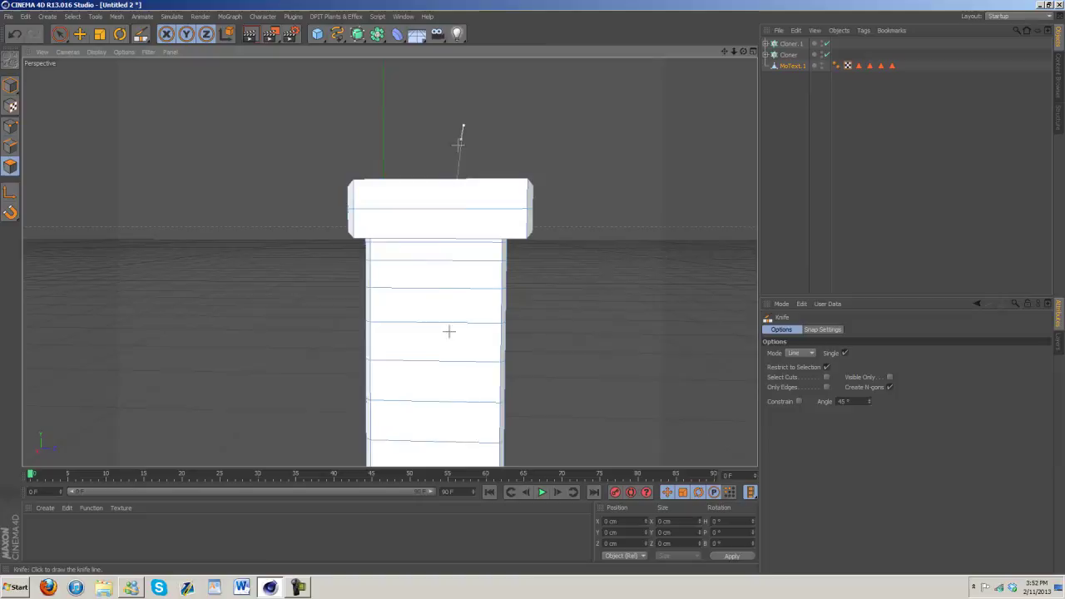
{"action": "left_click", "coordinate": [468, 553]}
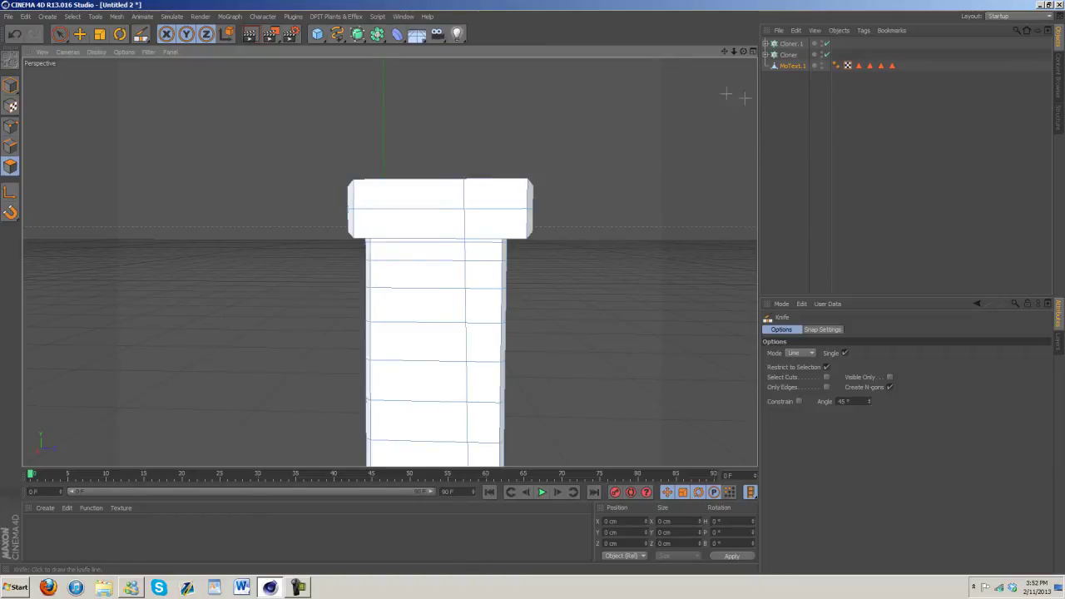
{"action": "left_click_drag", "start_coordinate": [743, 52], "coordinate": [532, 292]}
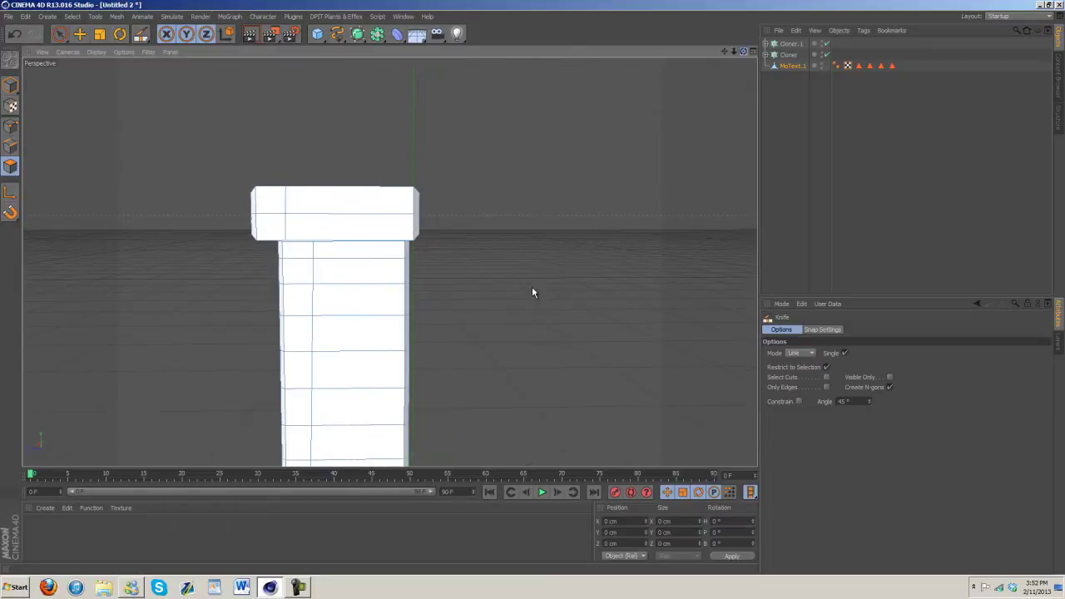
{"action": "left_click_drag", "start_coordinate": [735, 52], "coordinate": [532, 292]}
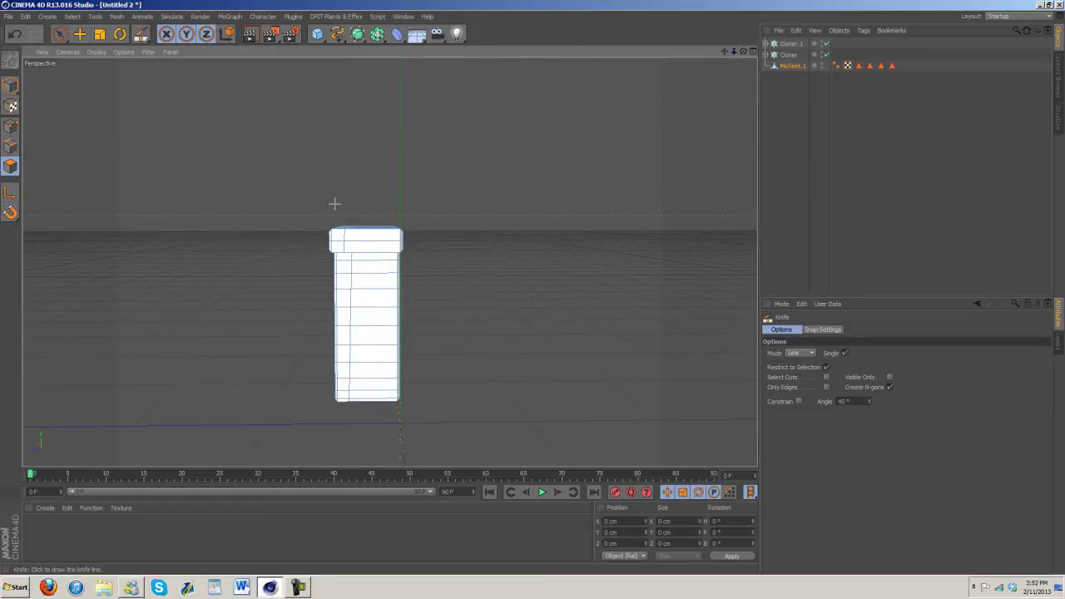
{"action": "left_click_drag", "start_coordinate": [373, 434], "coordinate": [373, 436]}
{"action": "left_click_drag", "start_coordinate": [389, 198], "coordinate": [384, 434]}
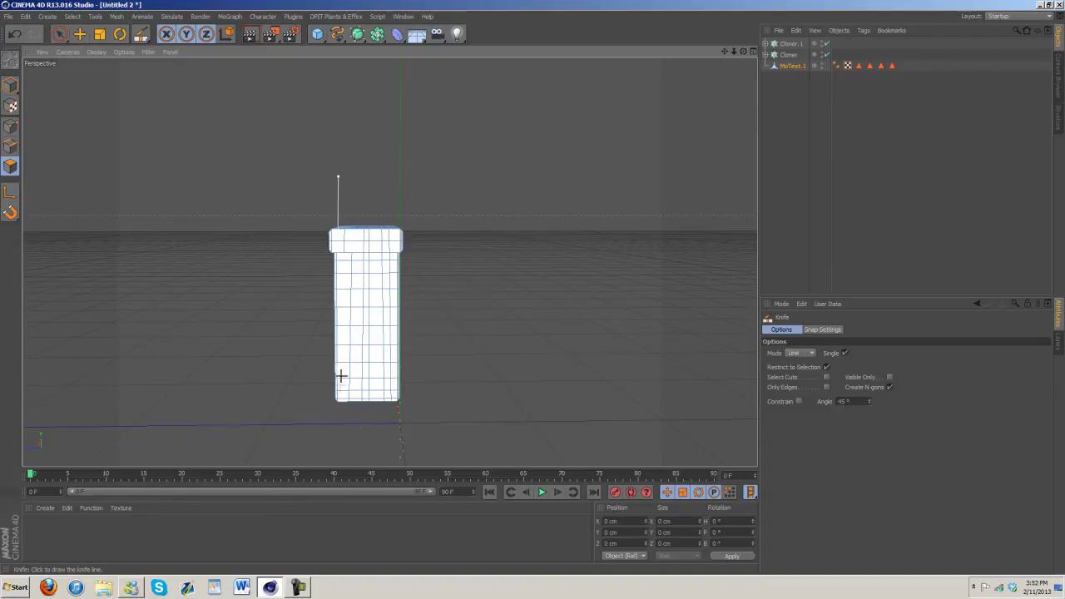
{"action": "left_click", "coordinate": [341, 431]}
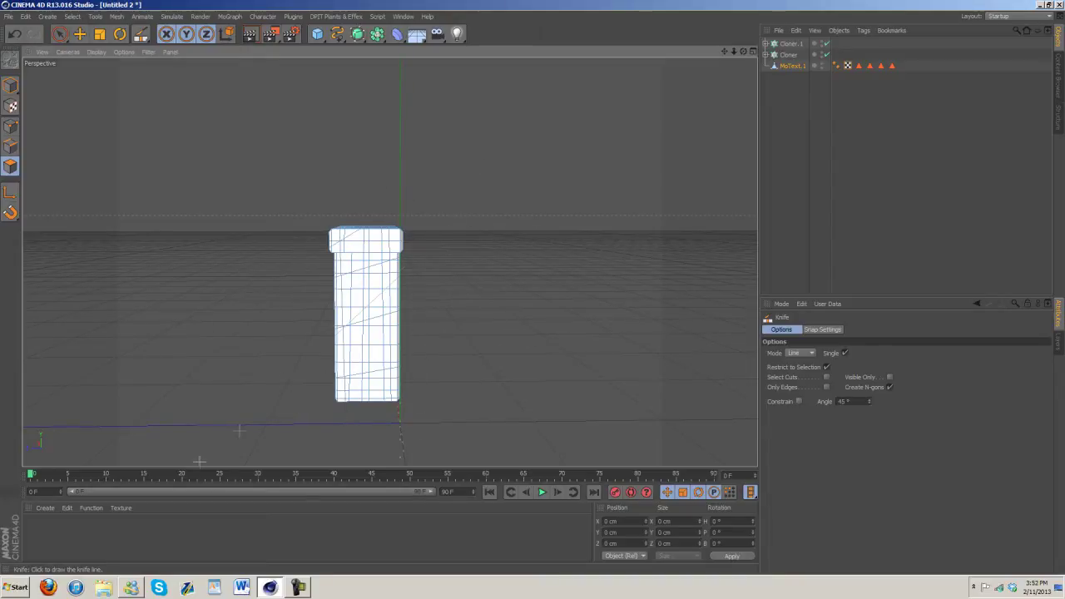
- Slice the letter T's side with irregular diagonal Knife lines in varying directions to break the faces into random pieces
{"action": "left_click_drag", "start_coordinate": [319, 459], "coordinate": [317, 462]}
{"action": "left_click_drag", "start_coordinate": [443, 288], "coordinate": [356, 460]}
{"action": "left_click_drag", "start_coordinate": [285, 342], "coordinate": [413, 421]}
{"action": "left_click_drag", "start_coordinate": [269, 283], "coordinate": [529, 362]}
{"action": "left_click_drag", "start_coordinate": [485, 313], "coordinate": [132, 426]}
{"action": "left_click_drag", "start_coordinate": [248, 346], "coordinate": [448, 385]}
{"action": "left_click_drag", "start_coordinate": [411, 155], "coordinate": [286, 427]}
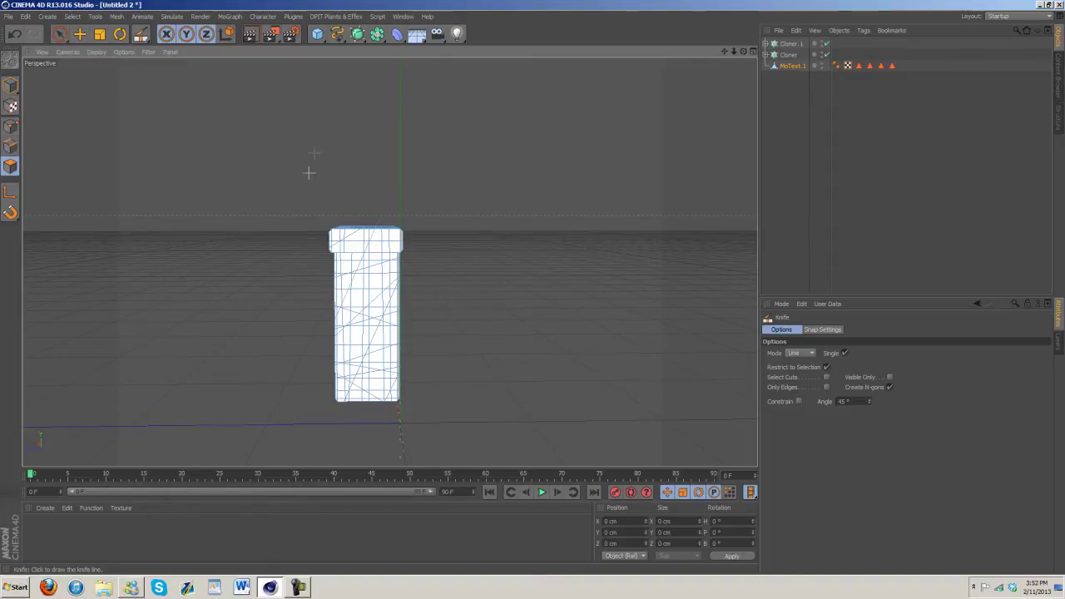
{"action": "left_click_drag", "start_coordinate": [320, 152], "coordinate": [474, 346]}
{"action": "left_click_drag", "start_coordinate": [335, 328], "coordinate": [337, 394]}
{"action": "left_click_drag", "start_coordinate": [238, 197], "coordinate": [550, 305]}
{"action": "left_click_drag", "start_coordinate": [455, 277], "coordinate": [196, 294]}
{"action": "left_click_drag", "start_coordinate": [229, 286], "coordinate": [534, 316]}
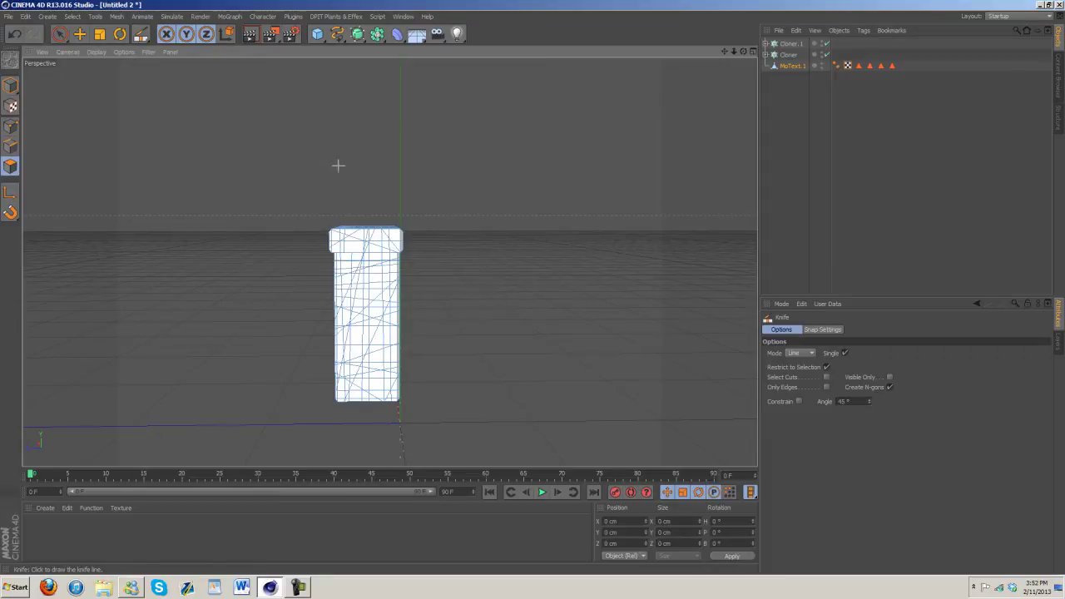
- Add more near-vertical Knife cuts through the letter T, including some made from a slightly rotated side view
{"action": "left_click_drag", "start_coordinate": [338, 166], "coordinate": [353, 453]}
{"action": "left_click_drag", "start_coordinate": [370, 412], "coordinate": [372, 442]}
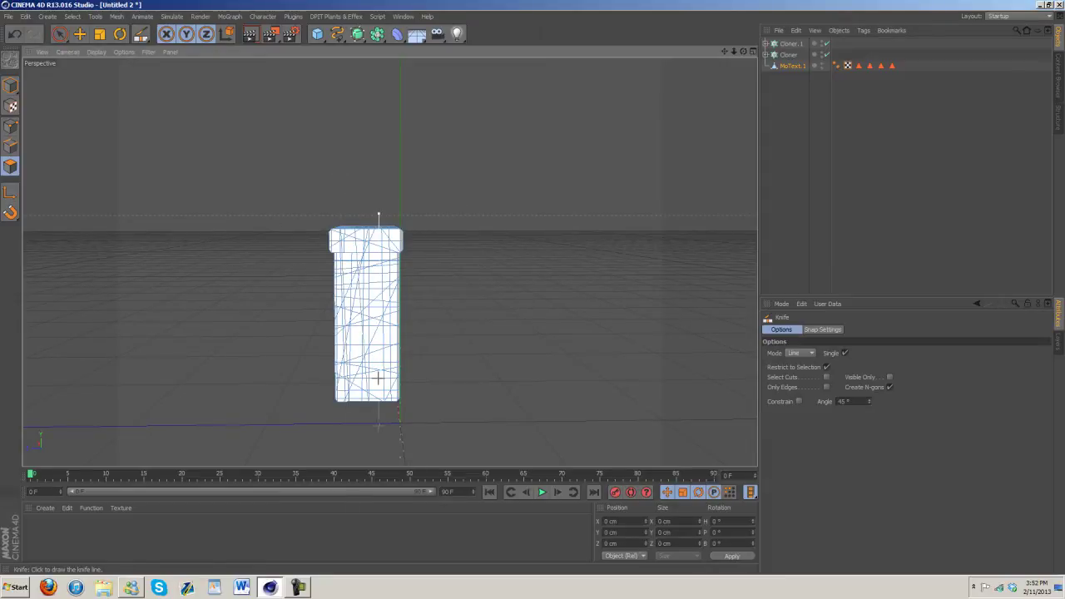
{"action": "left_click_drag", "start_coordinate": [377, 379], "coordinate": [378, 376]}
{"action": "left_click_drag", "start_coordinate": [387, 416], "coordinate": [392, 443]}
{"action": "left_click_drag", "start_coordinate": [390, 192], "coordinate": [401, 435]}
{"action": "left_click_drag", "start_coordinate": [745, 51], "coordinate": [533, 290]}
{"action": "left_click_drag", "start_coordinate": [743, 52], "coordinate": [533, 287]}
{"action": "left_click_drag", "start_coordinate": [432, 165], "coordinate": [430, 440]}
{"action": "left_click_drag", "start_coordinate": [395, 155], "coordinate": [394, 410]}
{"action": "left_click_drag", "start_coordinate": [412, 346], "coordinate": [401, 429]}
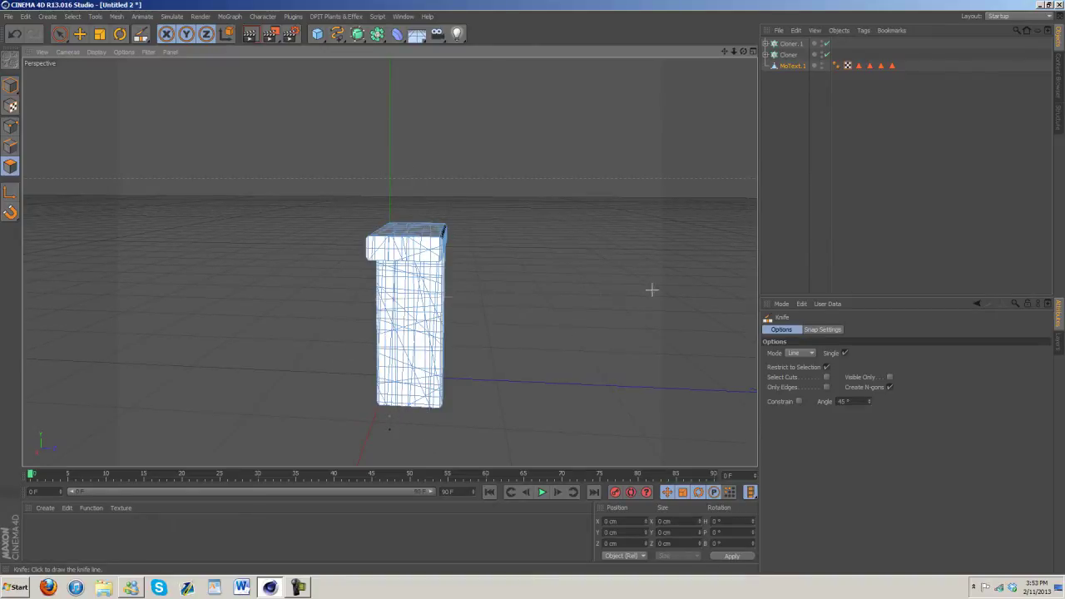
- Select all polygons of the letter T and locate the Subdivide command without applying it
{"action": "left_click_drag", "start_coordinate": [743, 52], "coordinate": [149, 155]}
{"action": "left_click", "coordinate": [73, 17]}
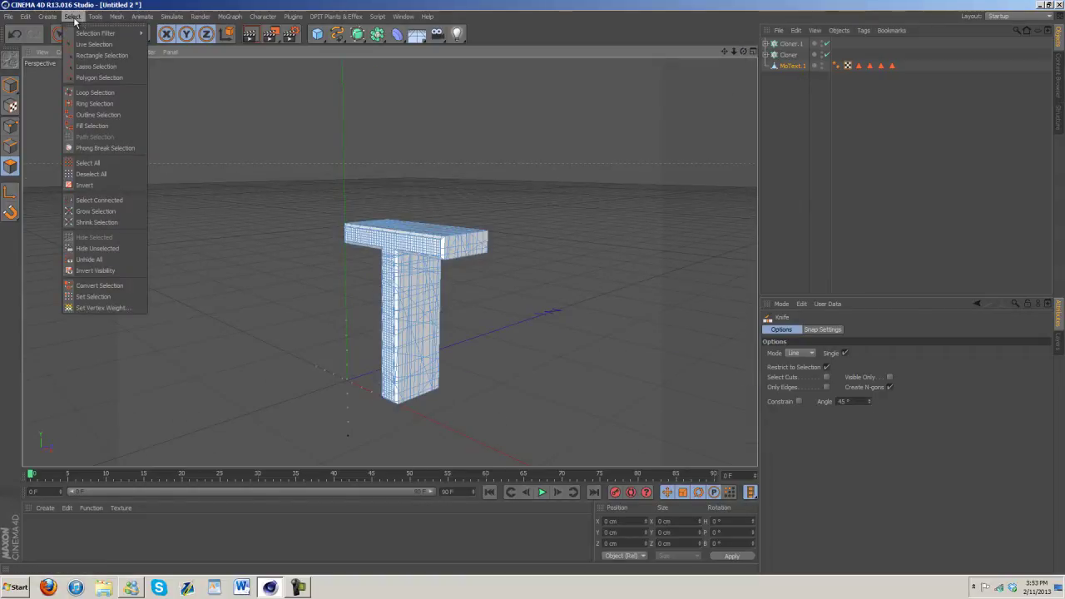
{"action": "left_click", "coordinate": [107, 162]}
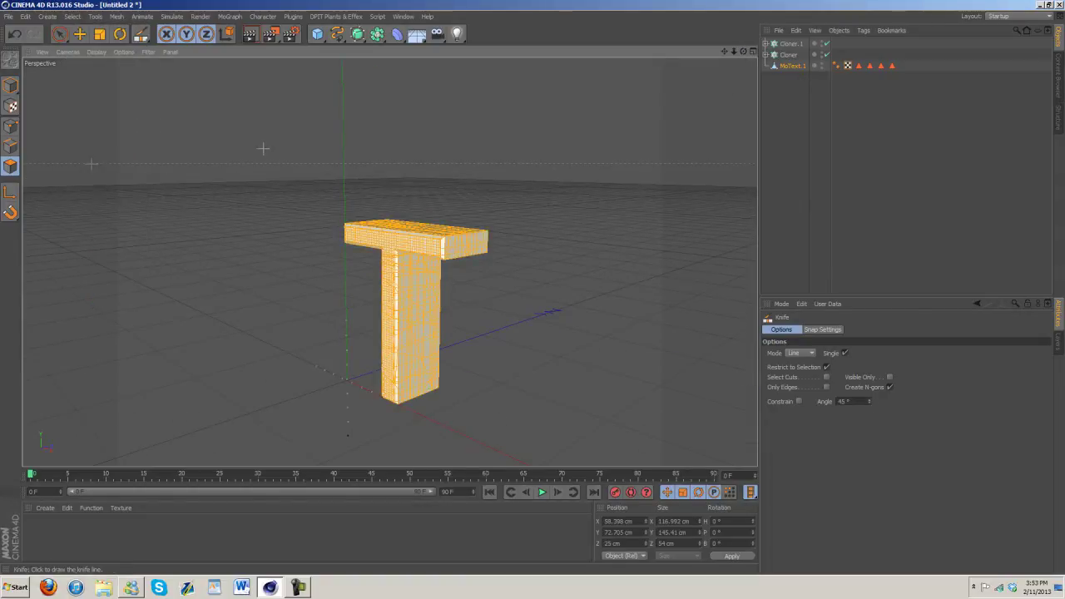
{"action": "left_click", "coordinate": [167, 18]}
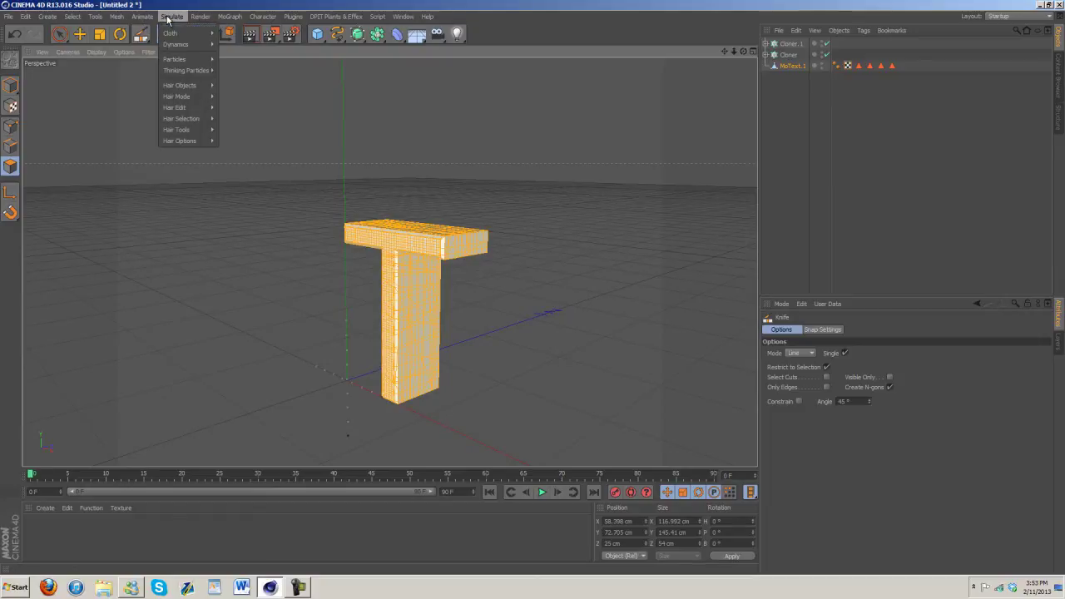
{"action": "mouse_move", "coordinate": [131, 86]}
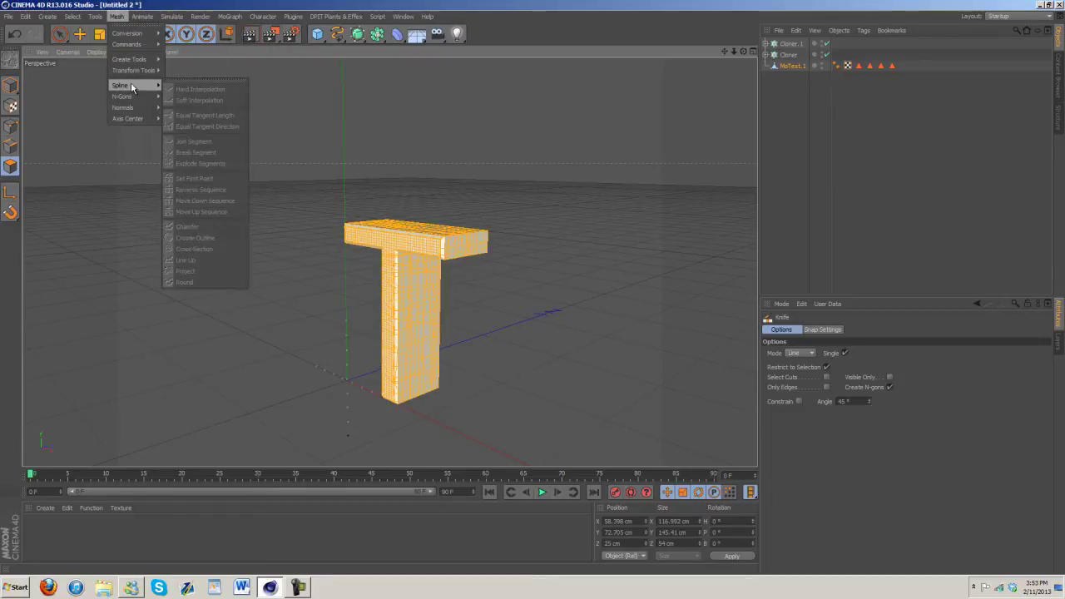
{"action": "mouse_move", "coordinate": [139, 63]}
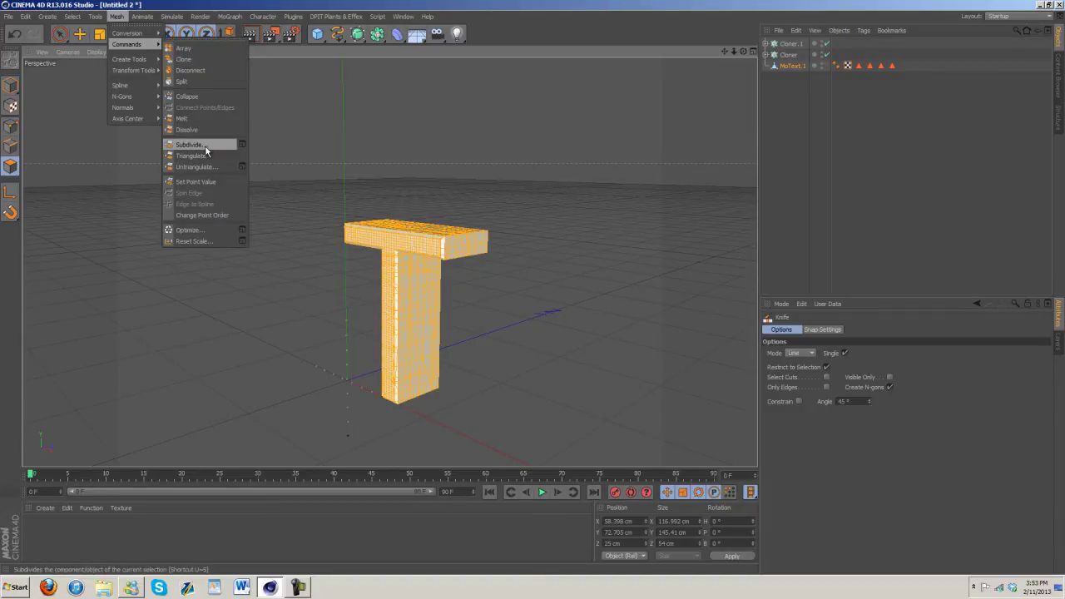
{"action": "left_click", "coordinate": [119, 17]}
- Return to Model mode and activate the Move tool for the cut letter T
{"action": "left_click_drag", "start_coordinate": [734, 52], "coordinate": [681, 62]}
{"action": "left_click", "coordinate": [10, 86]}
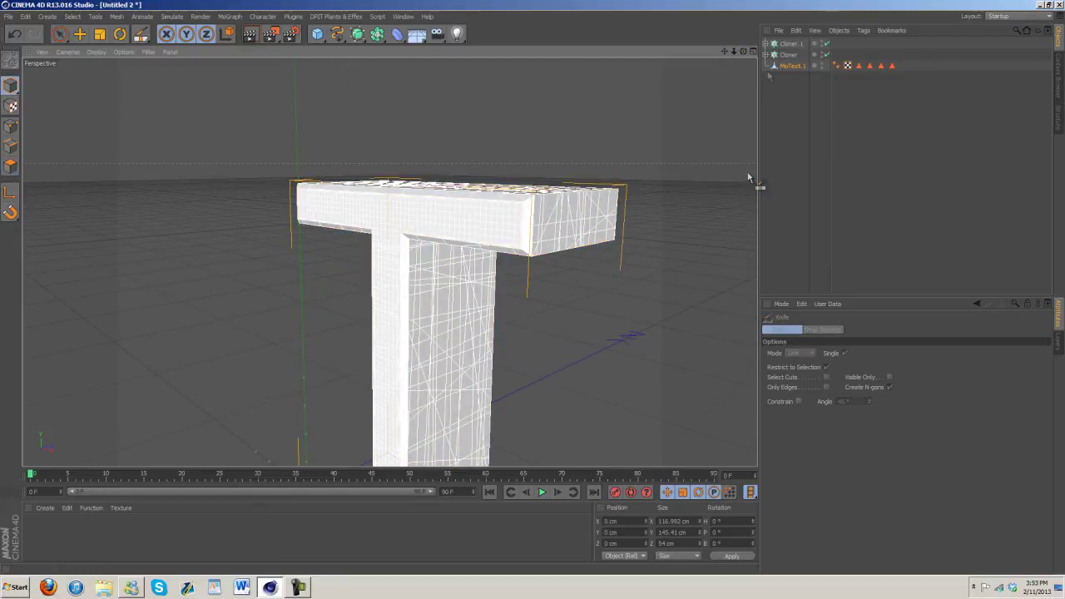
{"action": "left_click", "coordinate": [79, 33]}
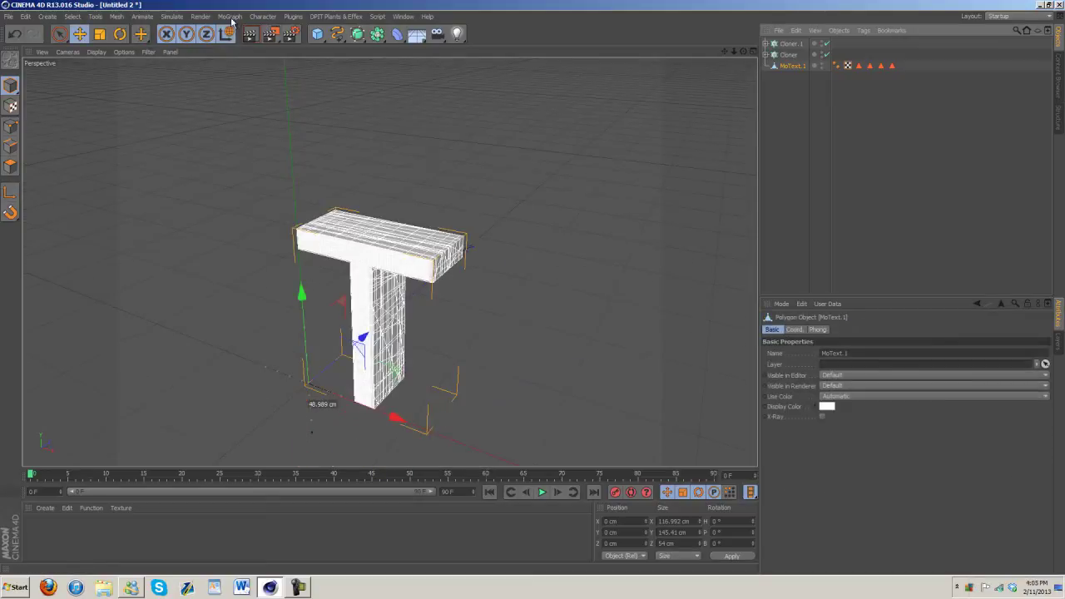
- Add a PolyFX object and make it a child of the MoText.1 polygon object
{"action": "left_click", "coordinate": [230, 16]}
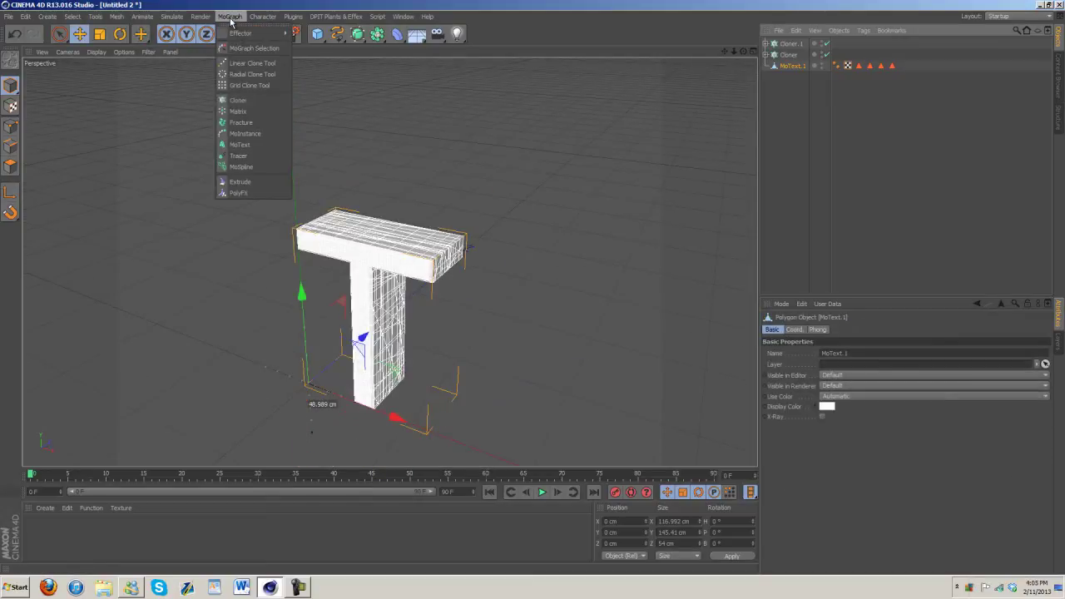
{"action": "left_click", "coordinate": [254, 194]}
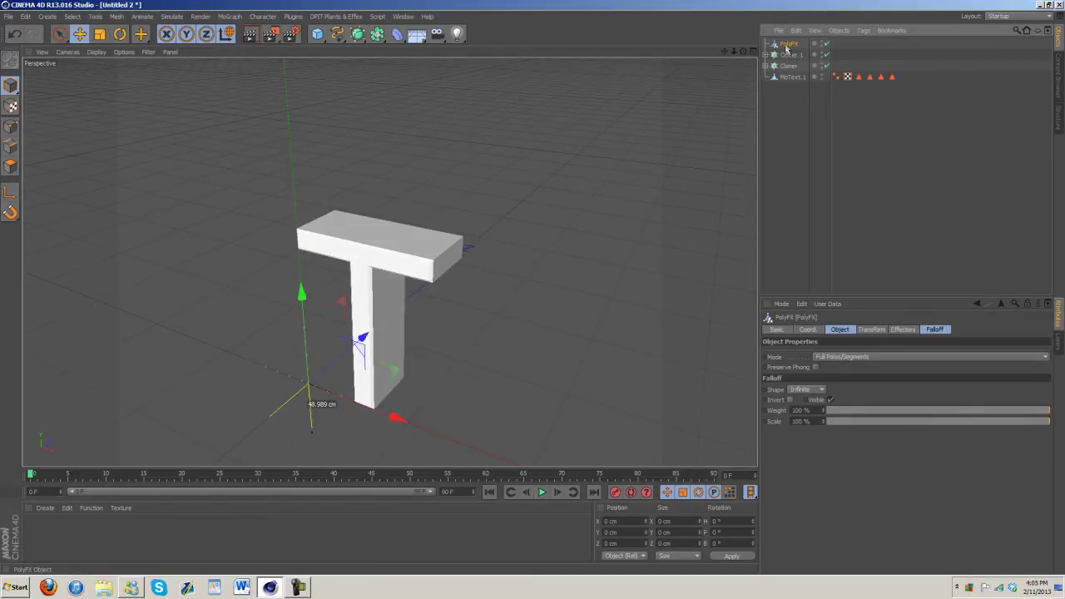
{"action": "left_click_drag", "start_coordinate": [790, 80], "coordinate": [795, 80]}
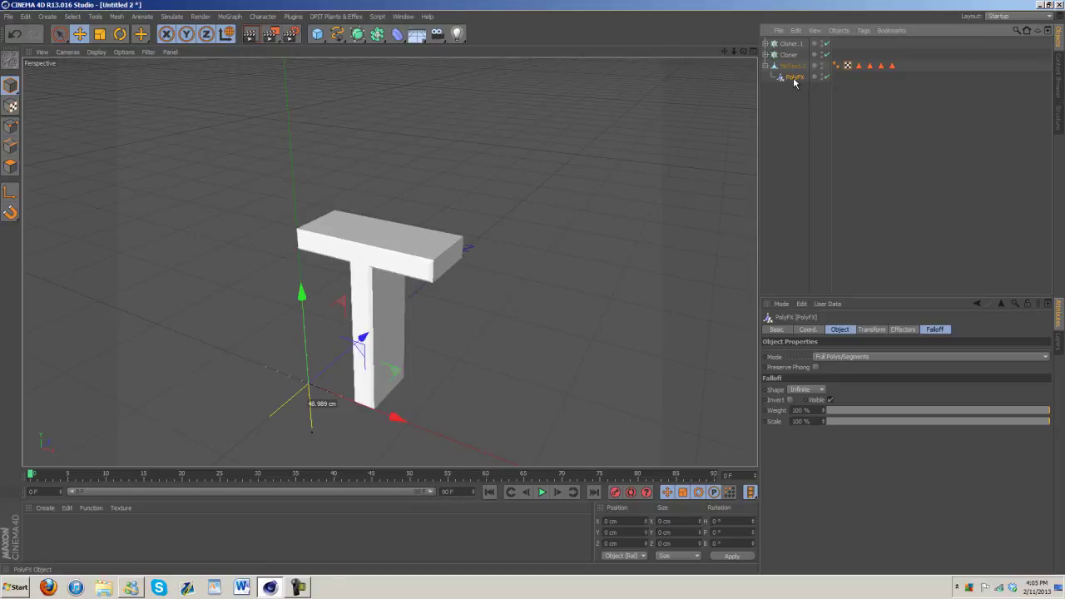
- Add a Random effector with PolyFX selected so that it scatters the letter's polygons
{"action": "left_click", "coordinate": [796, 66]}
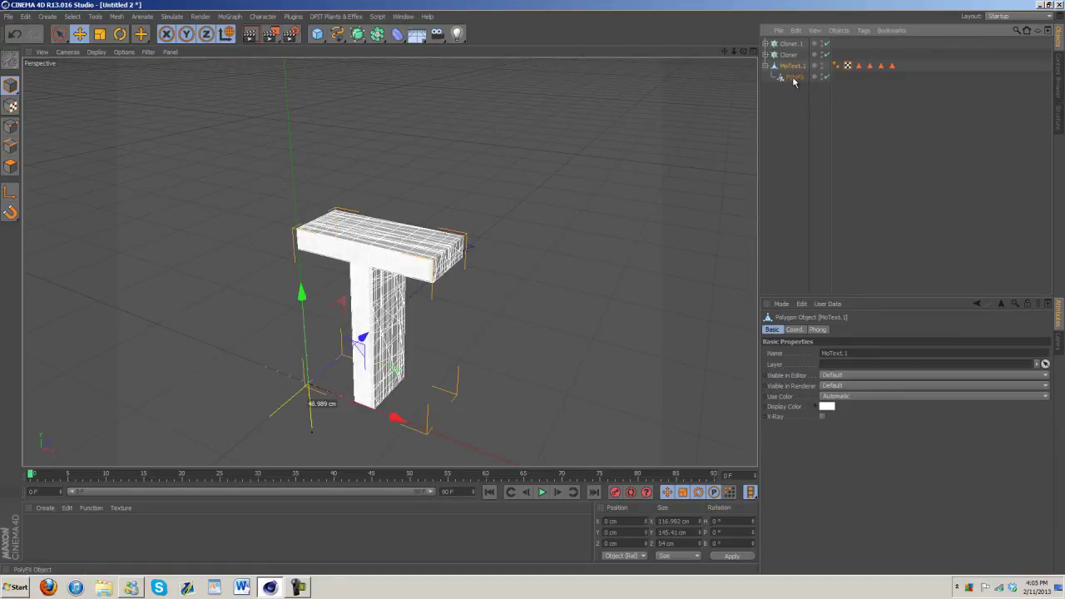
{"action": "left_click", "coordinate": [794, 77]}
{"action": "left_click", "coordinate": [268, 18]}
{"action": "mouse_move", "coordinate": [229, 17]}
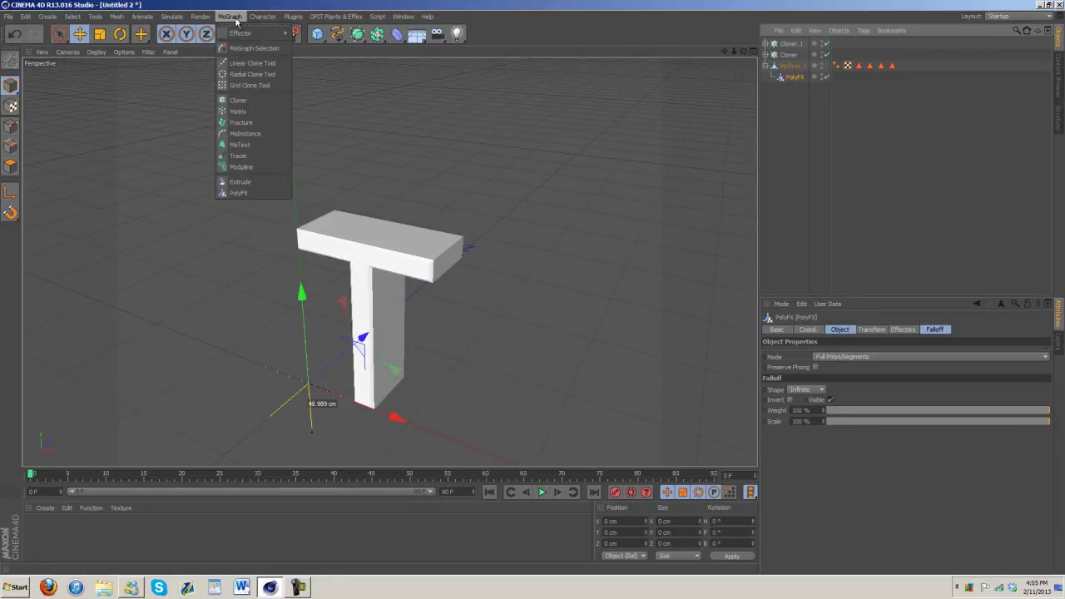
{"action": "mouse_move", "coordinate": [245, 33]}
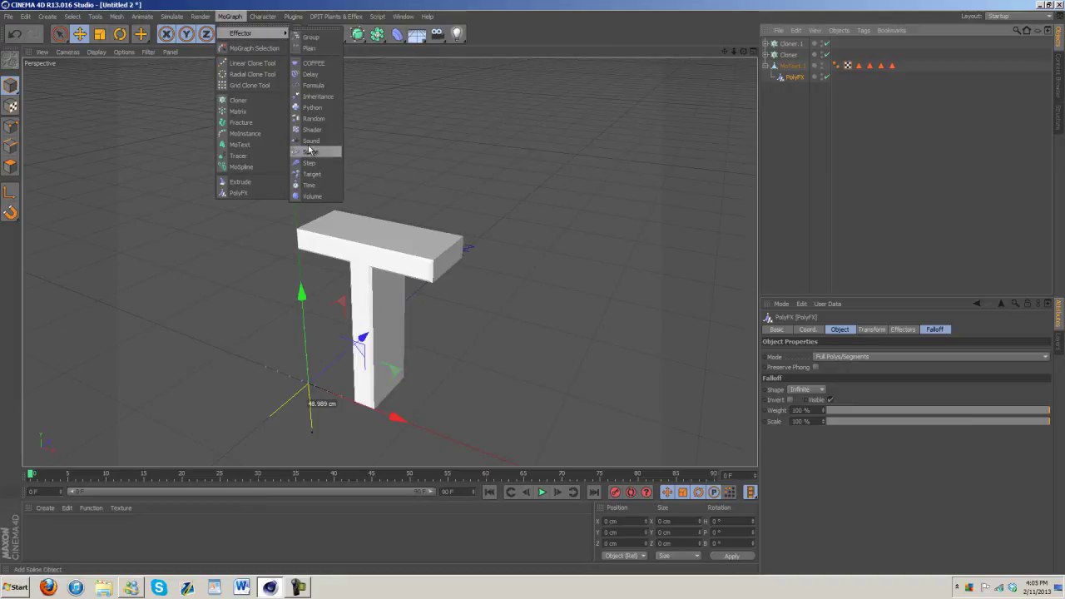
{"action": "left_click", "coordinate": [314, 119]}
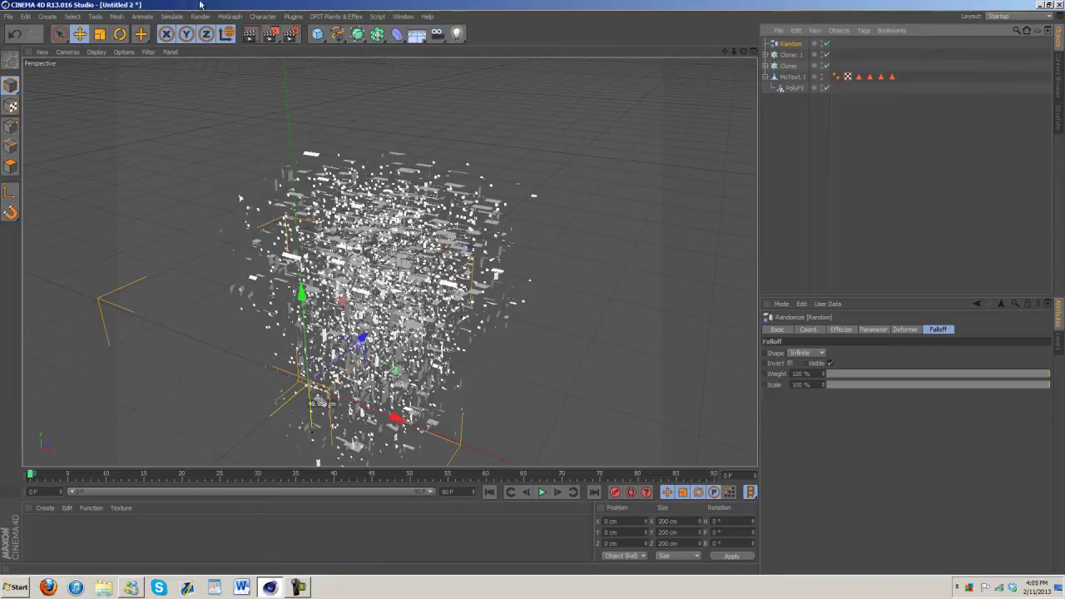
{"action": "left_click", "coordinate": [237, 18]}
{"action": "mouse_move", "coordinate": [245, 33]}
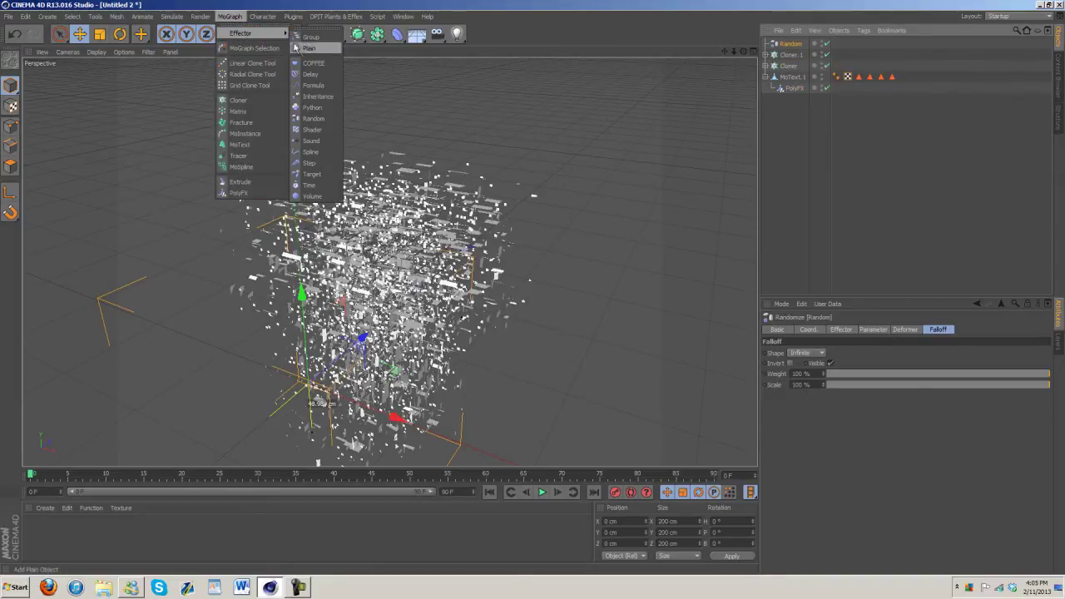
{"action": "left_click", "coordinate": [314, 40]}
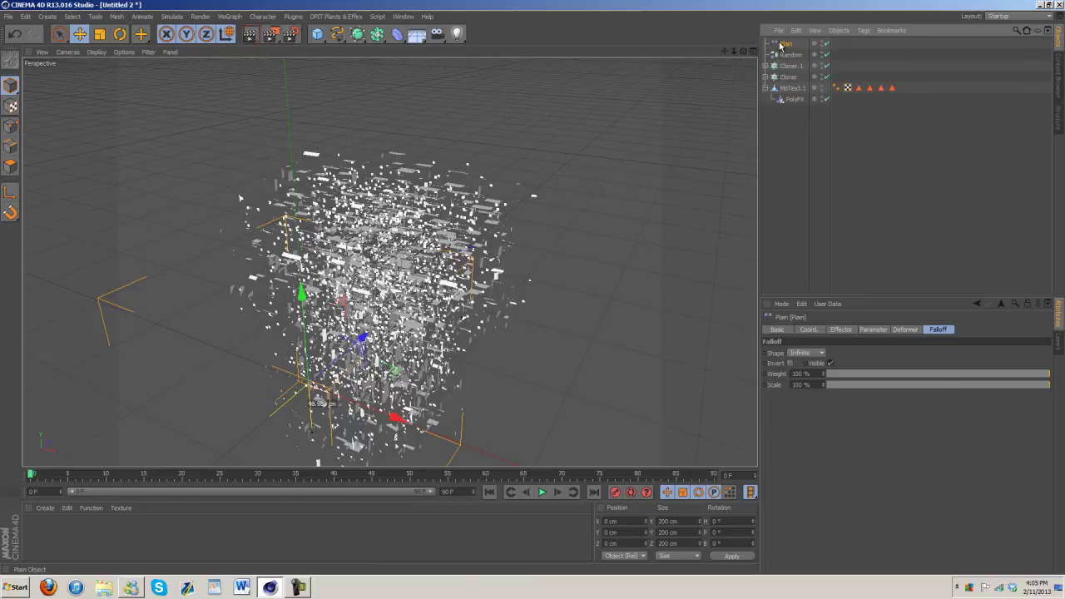
{"action": "key", "text": "Delete"}
- Add a Plain effector with PolyFX selected so that it also affects the letter's polygons
{"action": "left_click", "coordinate": [792, 88]}
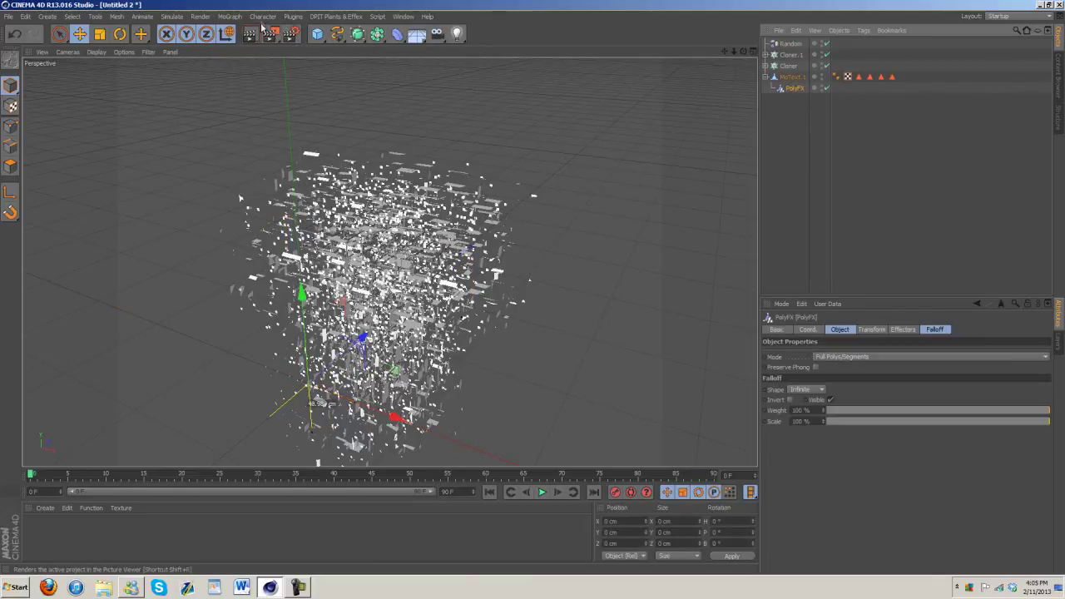
{"action": "left_click", "coordinate": [230, 16]}
{"action": "mouse_move", "coordinate": [245, 35]}
{"action": "left_click", "coordinate": [308, 48]}
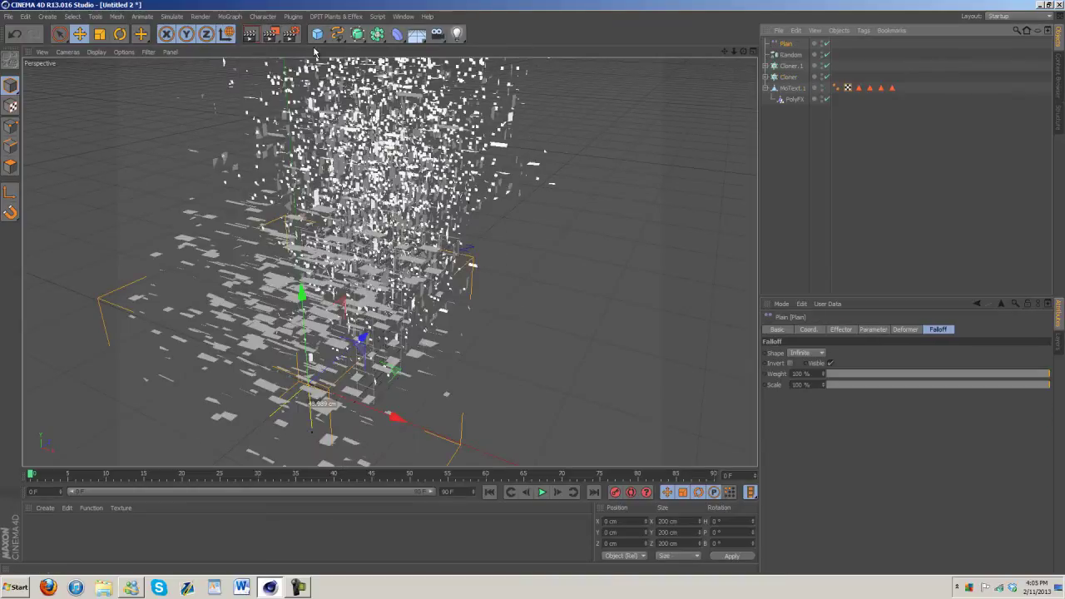
- Try the Capsule falloff shape on the Plain and Random effectors together, and set the shape of both to Box
{"action": "left_click", "coordinate": [786, 43], "text": "ctrl"}
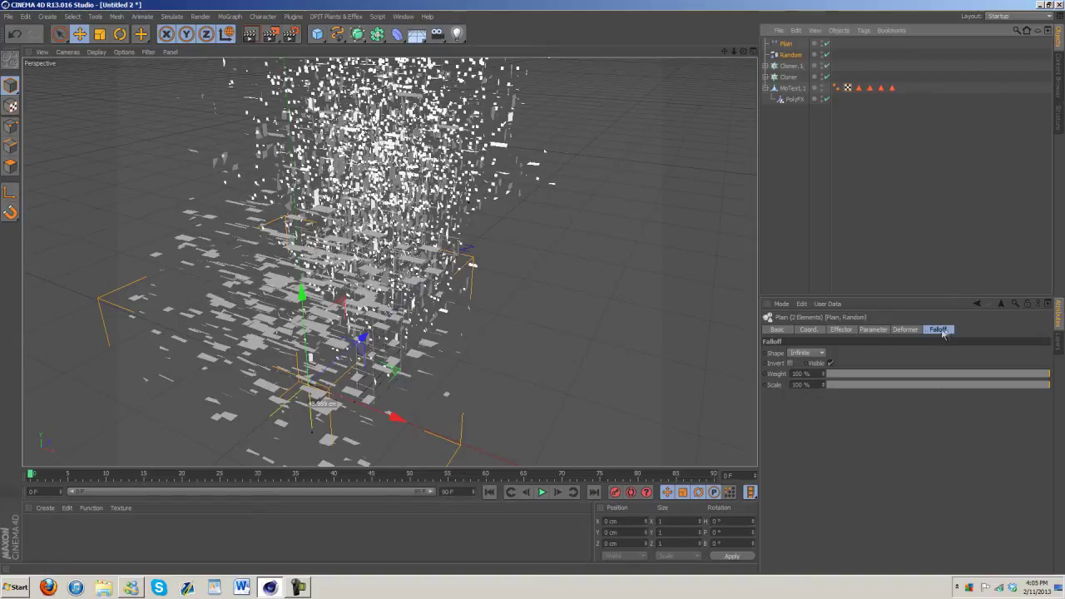
{"action": "left_click", "coordinate": [940, 330]}
{"action": "left_click", "coordinate": [819, 356]}
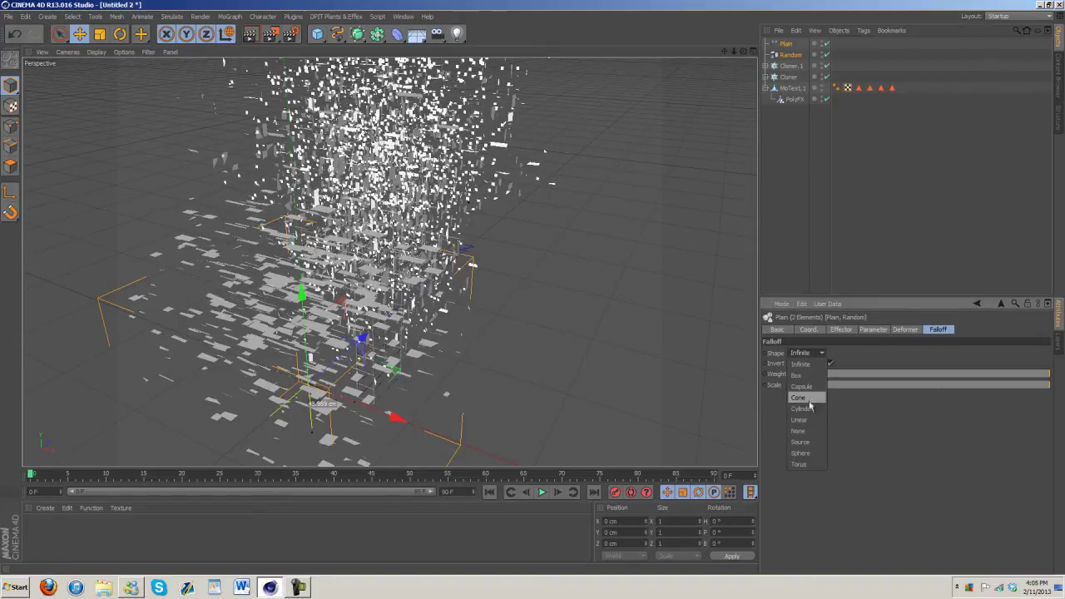
{"action": "left_click", "coordinate": [801, 386]}
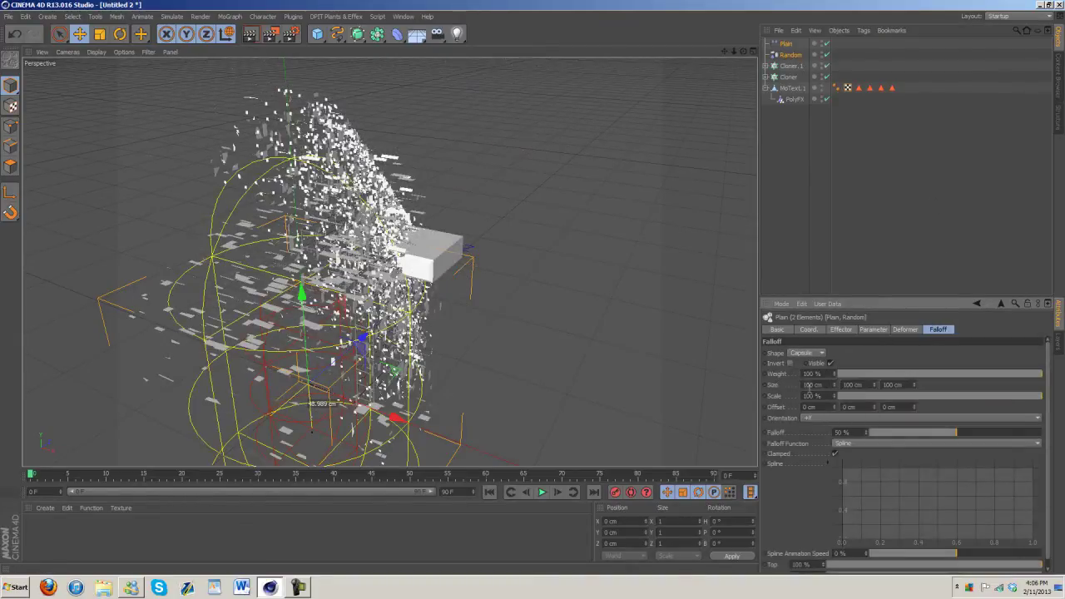
{"action": "left_click", "coordinate": [808, 357]}
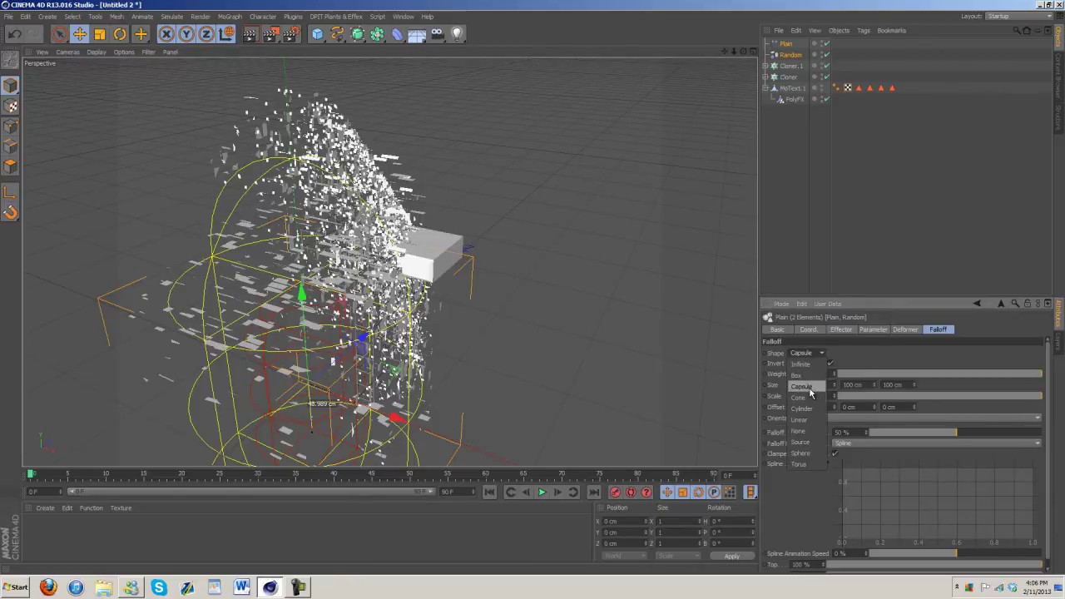
{"action": "left_click", "coordinate": [797, 376]}
- Set the falloff of the Plain and Random effectors together to 25 %
{"action": "left_click", "coordinate": [793, 56]}
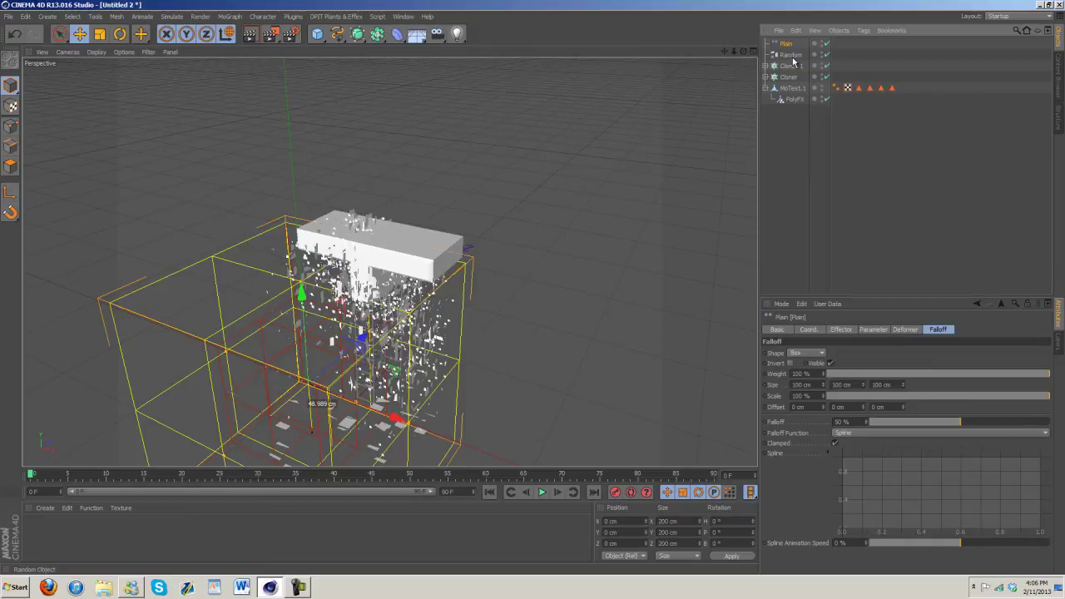
{"action": "left_click", "coordinate": [792, 55]}
{"action": "left_click", "coordinate": [789, 44], "text": "ctrl"}
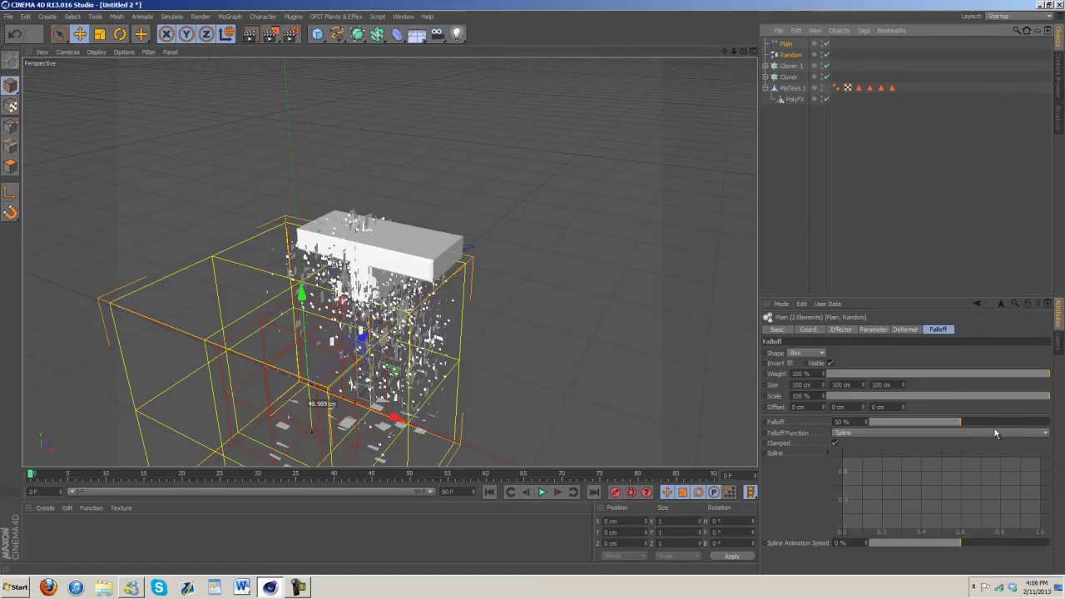
{"action": "left_click_drag", "start_coordinate": [967, 420], "coordinate": [866, 423]}
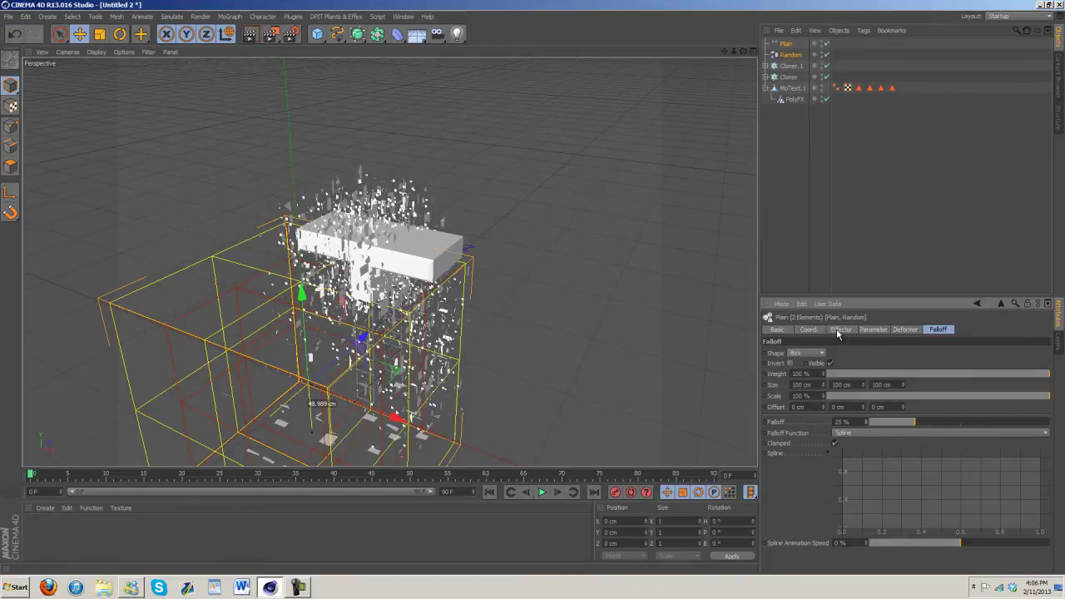
- Try a falloff scale of about 415 % on both effectors, raise them to about Y 144 cm and return the scale to 100 %
{"action": "left_click_drag", "start_coordinate": [822, 396], "coordinate": [824, 397]}
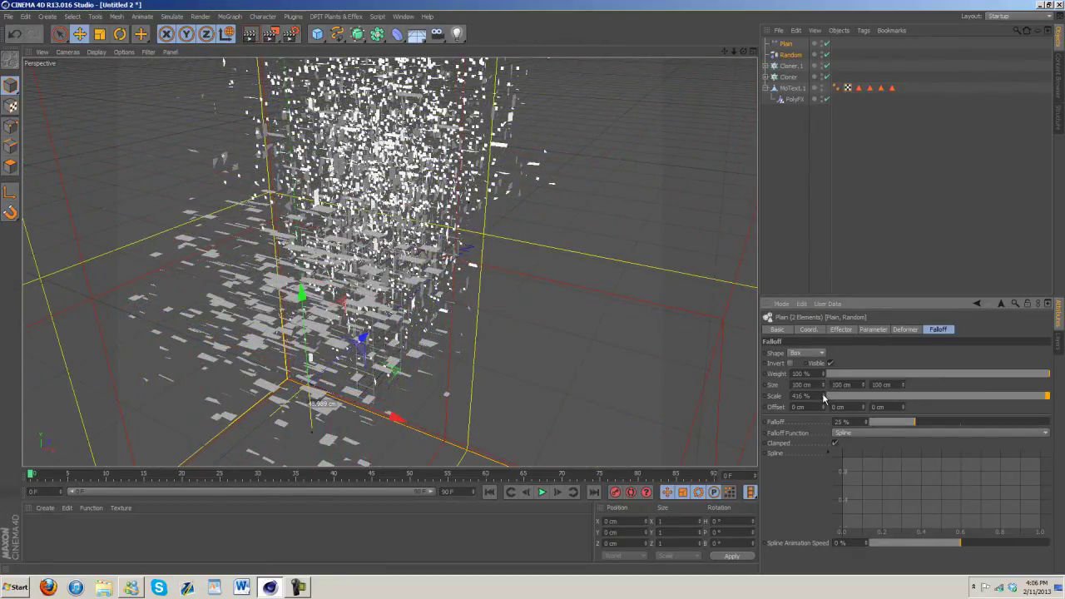
{"action": "left_click_drag", "start_coordinate": [743, 51], "coordinate": [535, 290]}
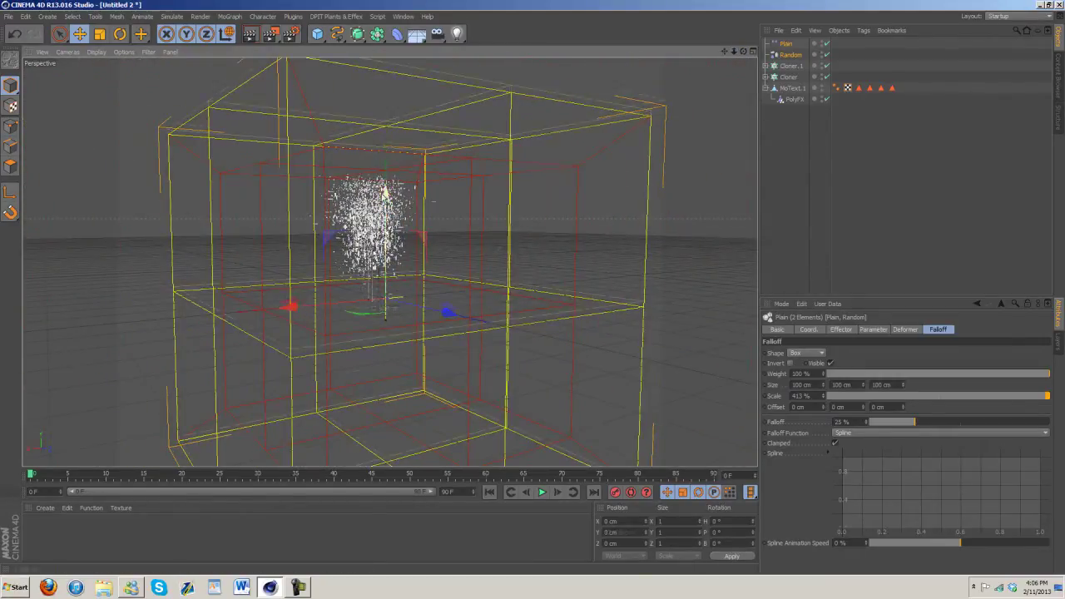
{"action": "left_click_drag", "start_coordinate": [385, 198], "coordinate": [385, 133]}
{"action": "left_click_drag", "start_coordinate": [952, 401], "coordinate": [1049, 397]}
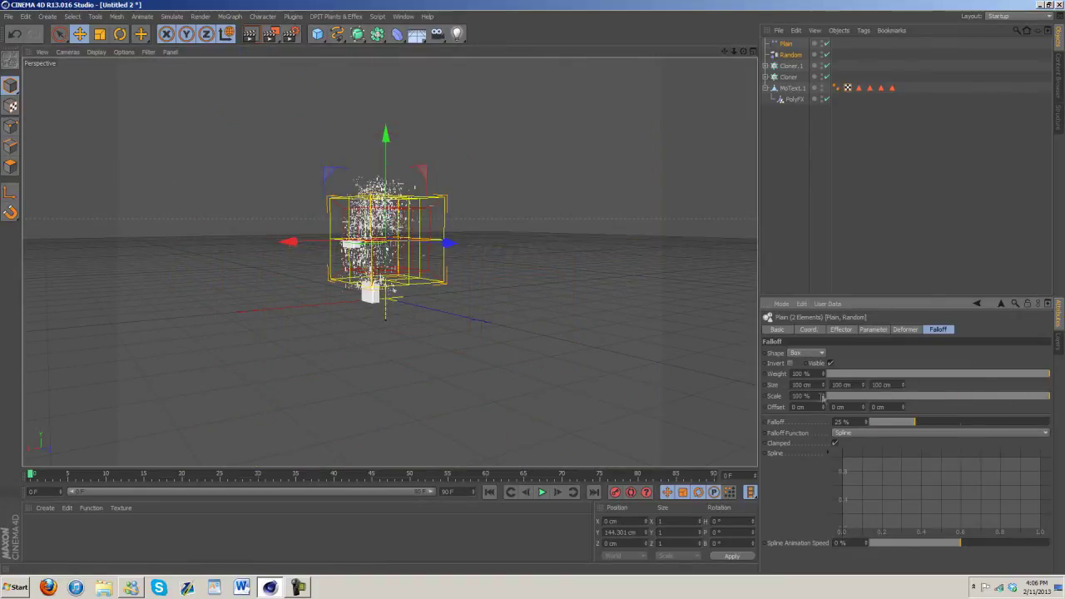
- Enlarge both effectors' box falloffs to a scale of 254 % and move them to about X 37.6 cm, Y 114.5 cm around the letter
{"action": "left_click_drag", "start_coordinate": [824, 397], "coordinate": [463, 260]}
{"action": "left_click_drag", "start_coordinate": [321, 245], "coordinate": [307, 245]}
{"action": "left_click_drag", "start_coordinate": [371, 138], "coordinate": [371, 142]}
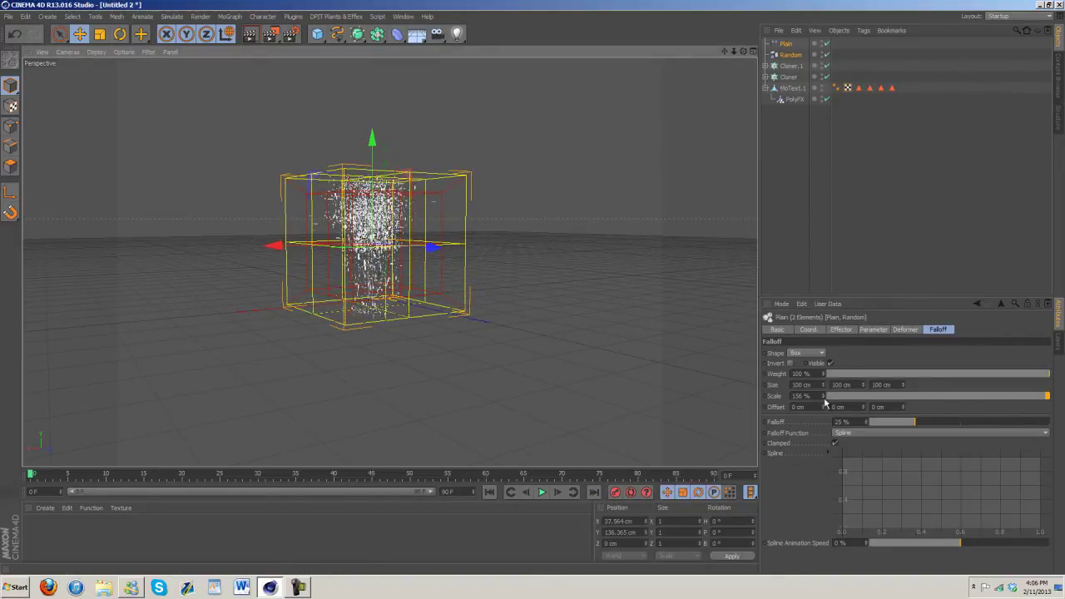
{"action": "left_click_drag", "start_coordinate": [825, 403], "coordinate": [825, 381]}
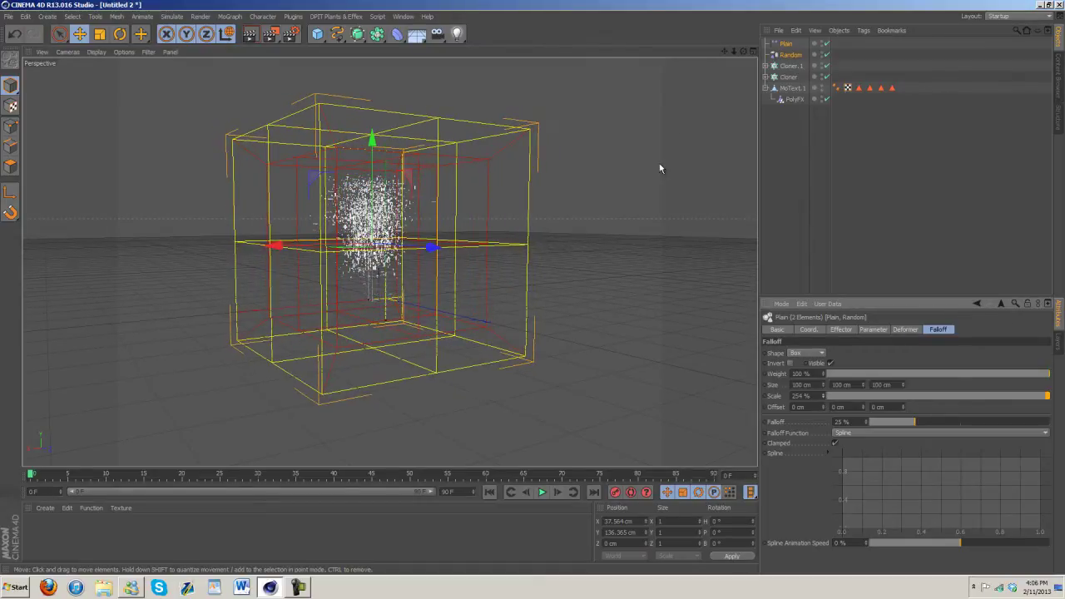
{"action": "left_click_drag", "start_coordinate": [369, 158], "coordinate": [416, 172]}
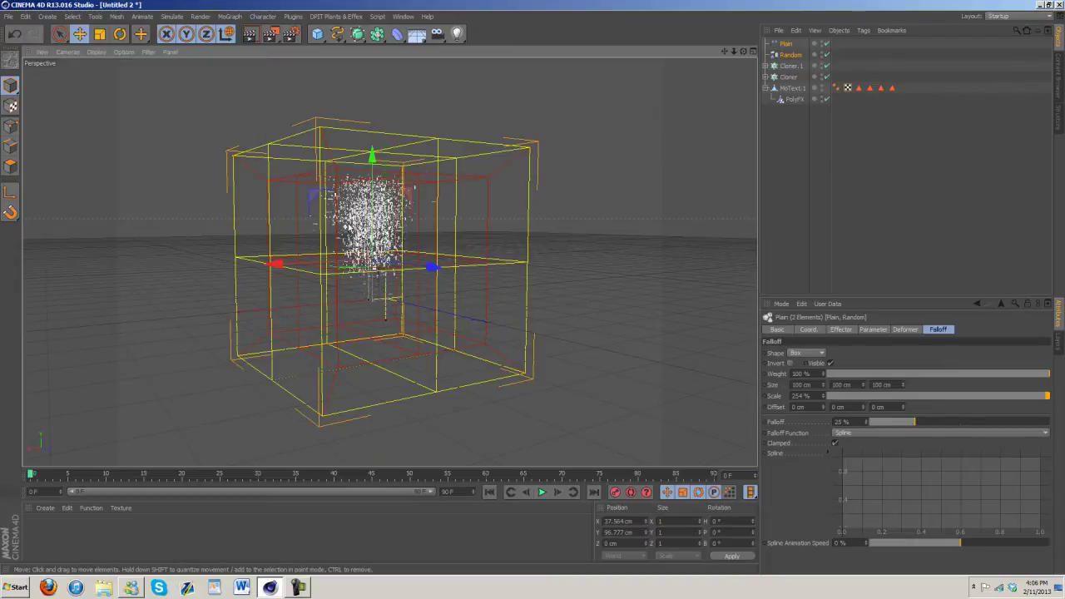
{"action": "left_click_drag", "start_coordinate": [742, 53], "coordinate": [394, 152]}
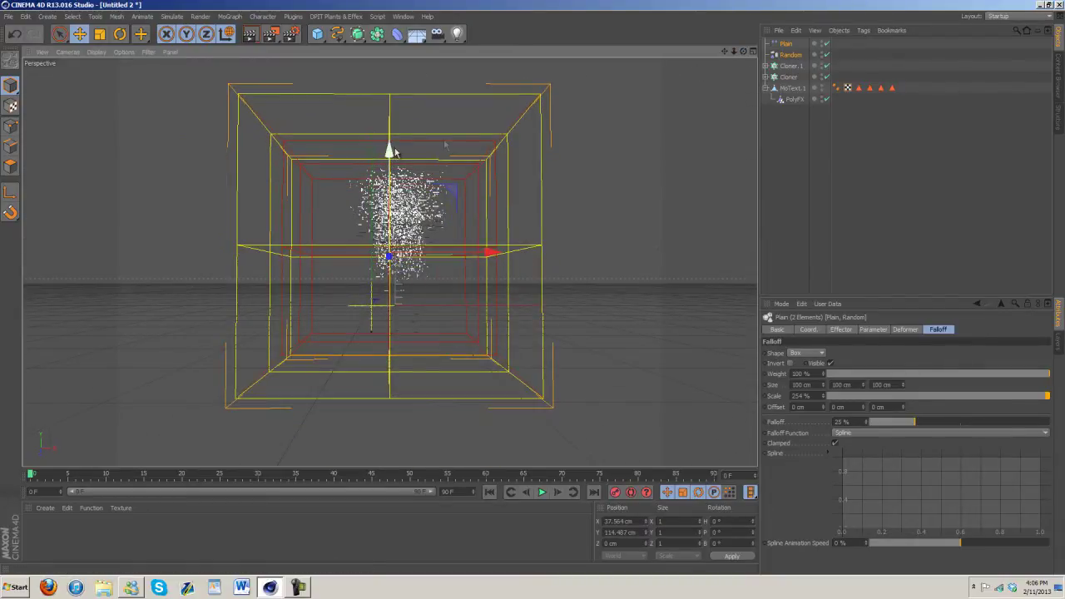
- Make the Plain effector affect scale instead of position, using a uniform scale of -1
{"action": "left_click", "coordinate": [787, 45]}
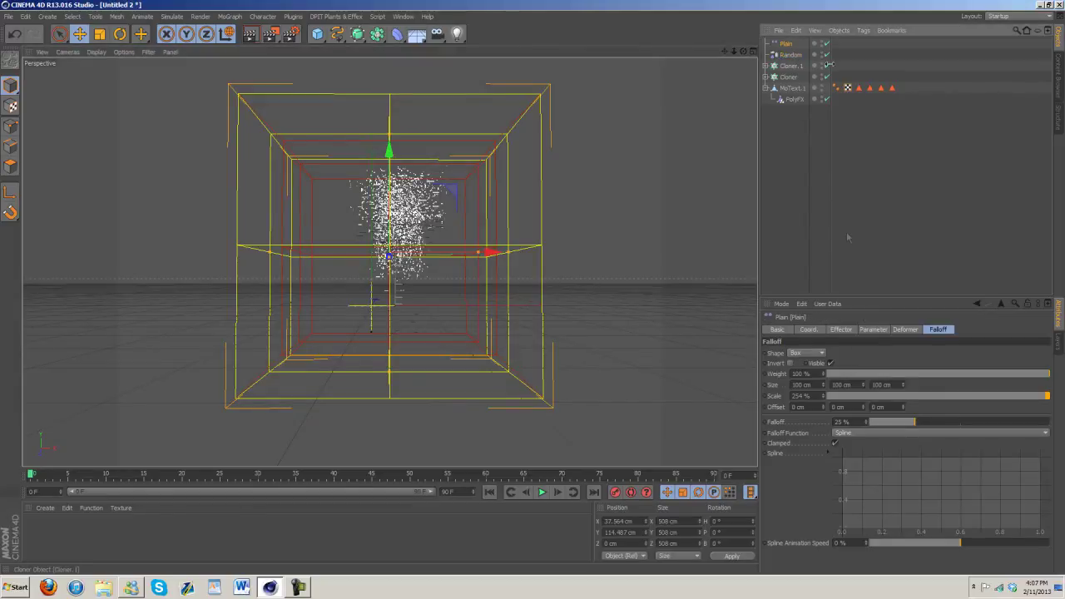
{"action": "left_click", "coordinate": [873, 329]}
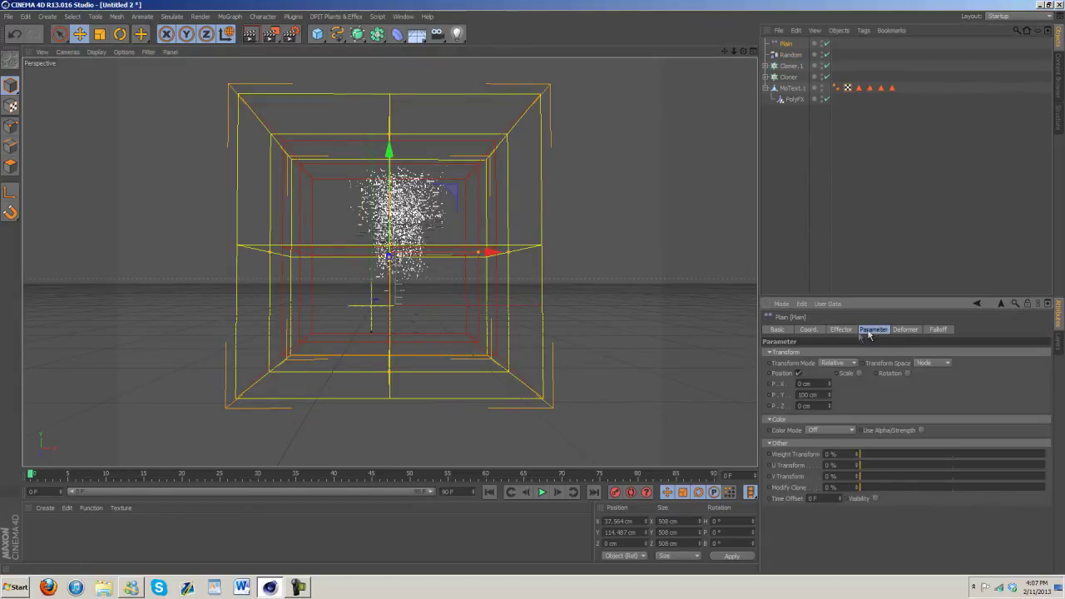
{"action": "left_click", "coordinate": [860, 373]}
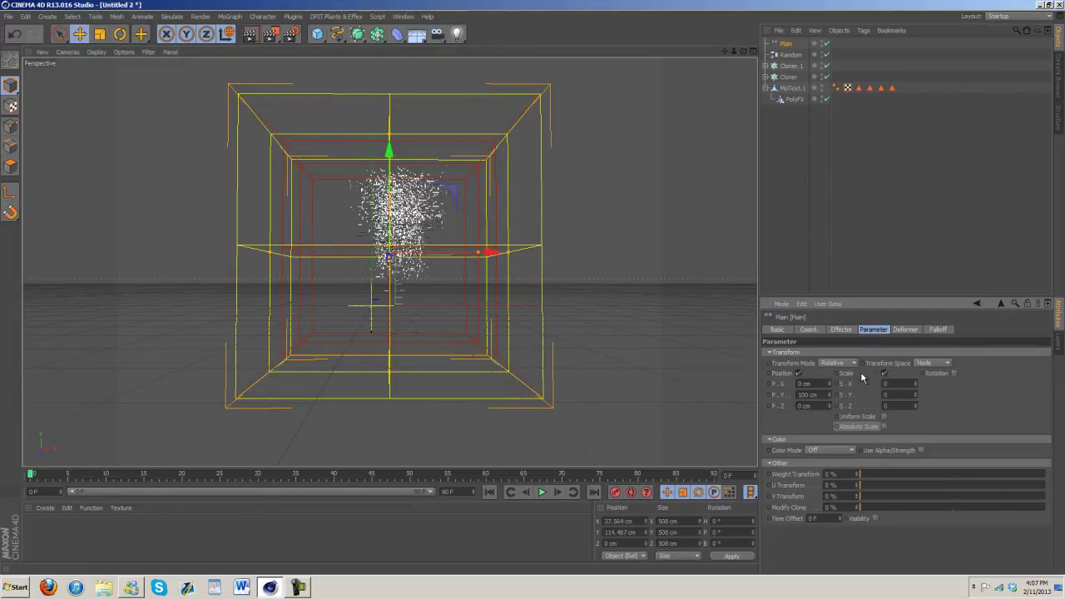
{"action": "left_click", "coordinate": [798, 374]}
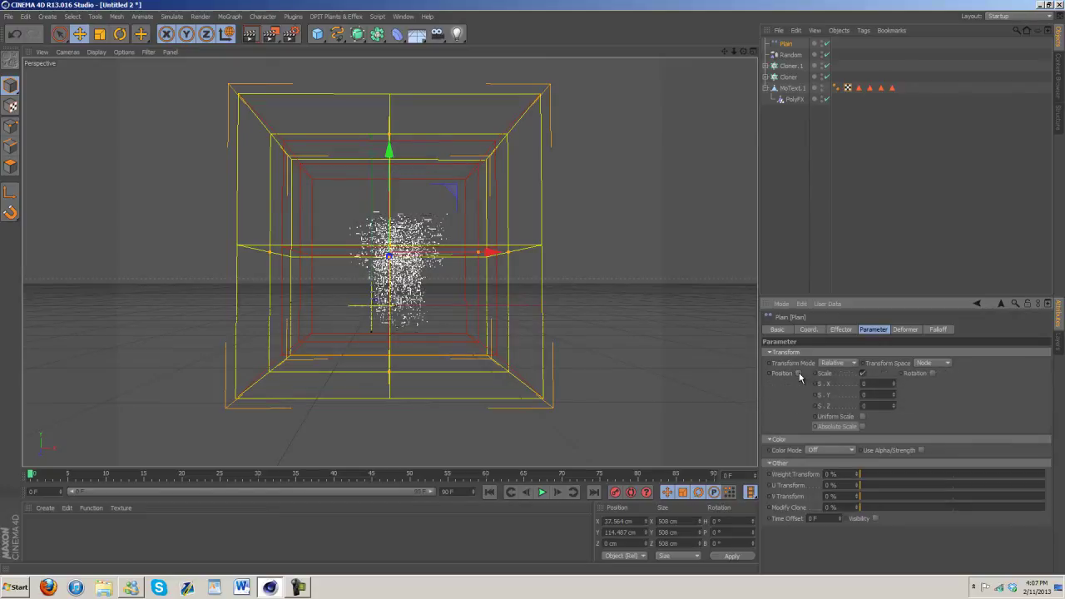
{"action": "left_click", "coordinate": [863, 416]}
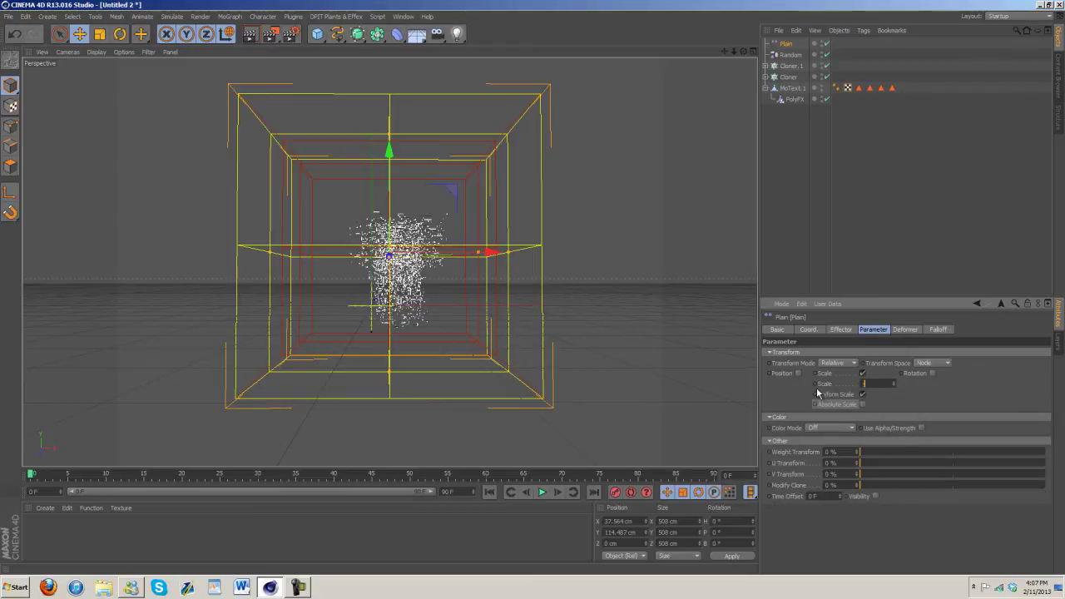
{"action": "key", "text": "Return"}
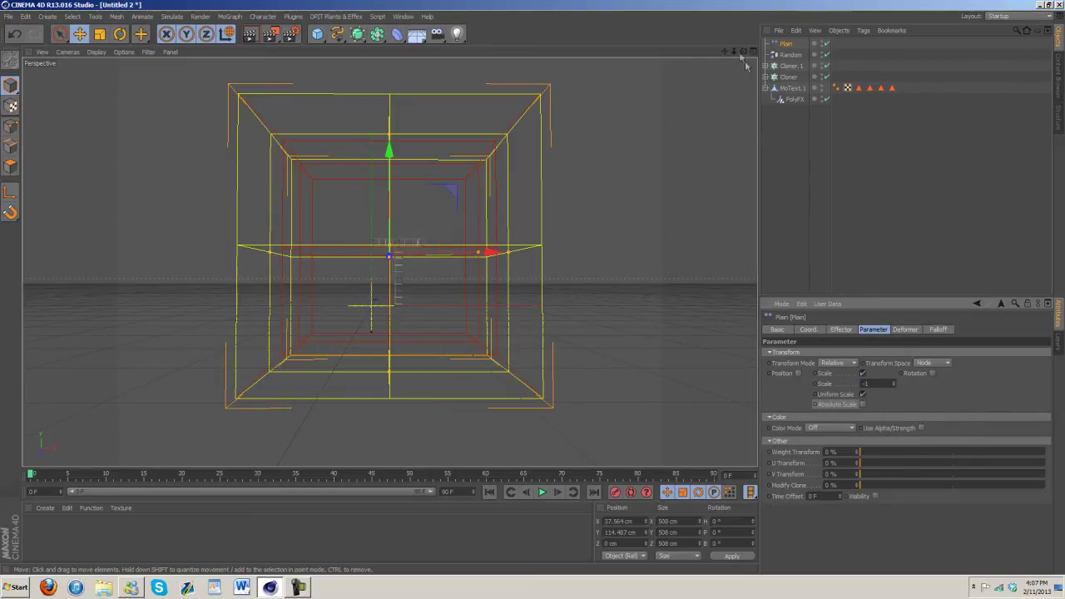
{"action": "scroll", "coordinate": [535, 292], "scroll_direction": "up", "scroll_amount": 5}
{"action": "scroll", "coordinate": [533, 292], "scroll_direction": "down", "scroll_amount": 5}
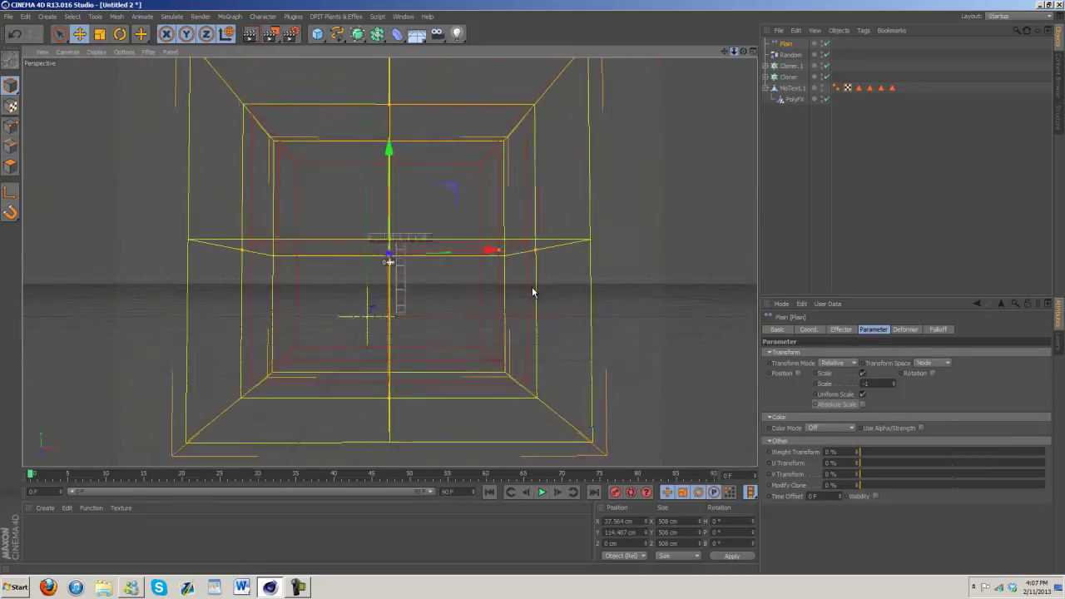
- With the Plain effector temporarily disabled, set the Random effector's position to 10 cm in X, 19 cm in Y and -3 cm in Z
{"action": "left_click", "coordinate": [789, 55]}
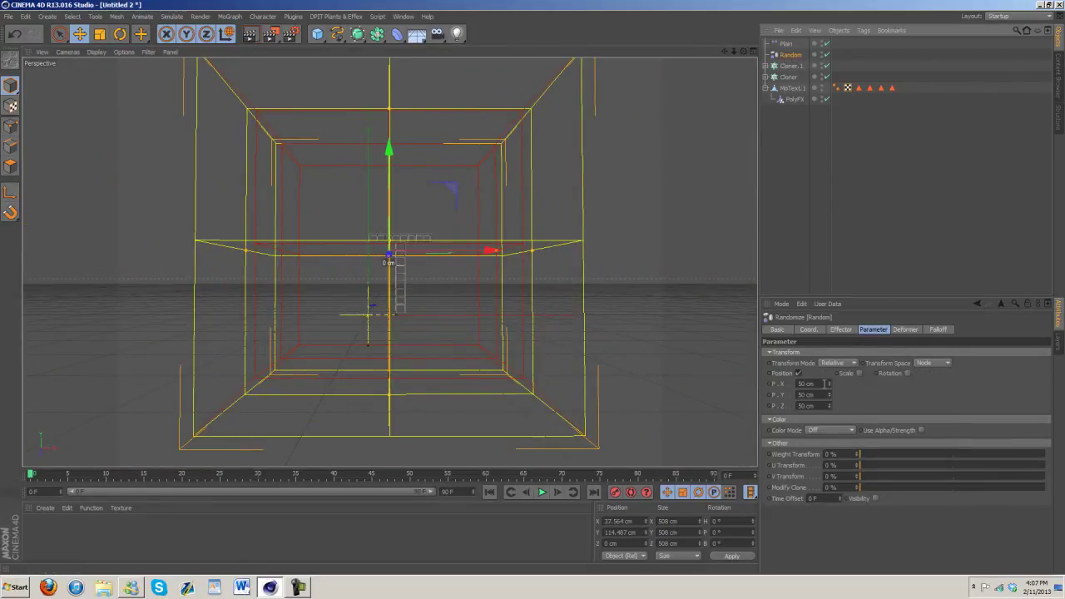
{"action": "left_click", "coordinate": [791, 44]}
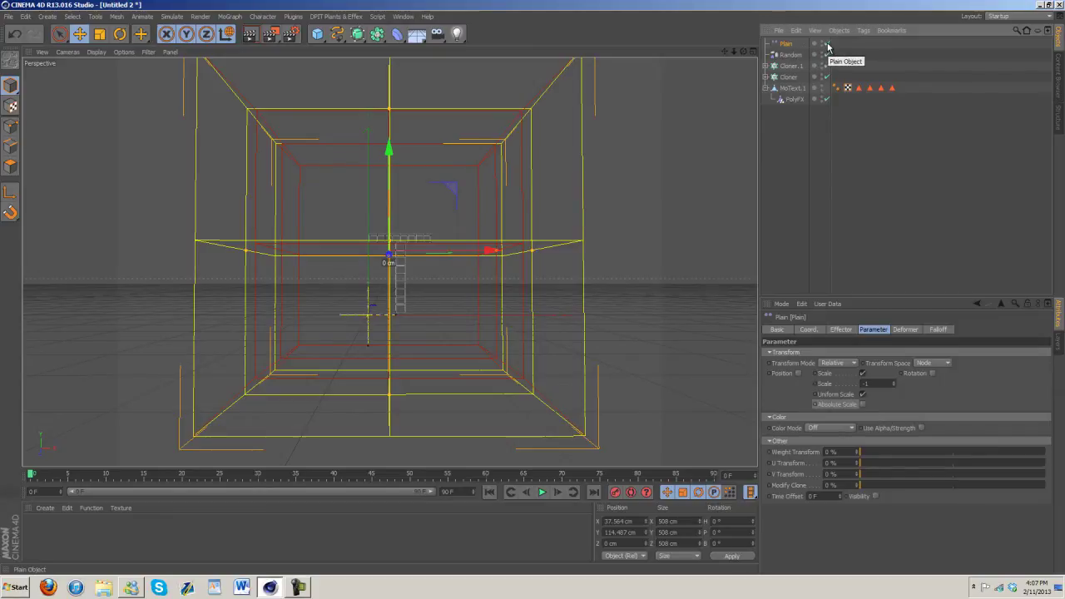
{"action": "left_click", "coordinate": [827, 45]}
{"action": "scroll", "coordinate": [535, 293], "scroll_direction": "up", "scroll_amount": 5}
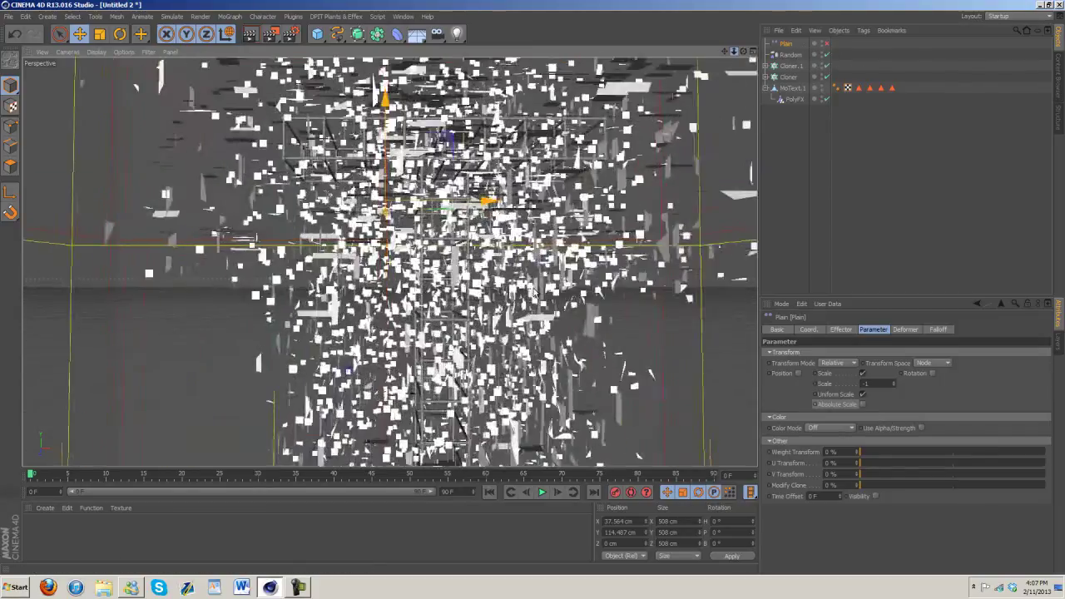
{"action": "scroll", "coordinate": [535, 293], "scroll_direction": "down", "scroll_amount": 6}
{"action": "scroll", "coordinate": [535, 293], "scroll_direction": "up", "scroll_amount": 2}
{"action": "left_click", "coordinate": [790, 55]}
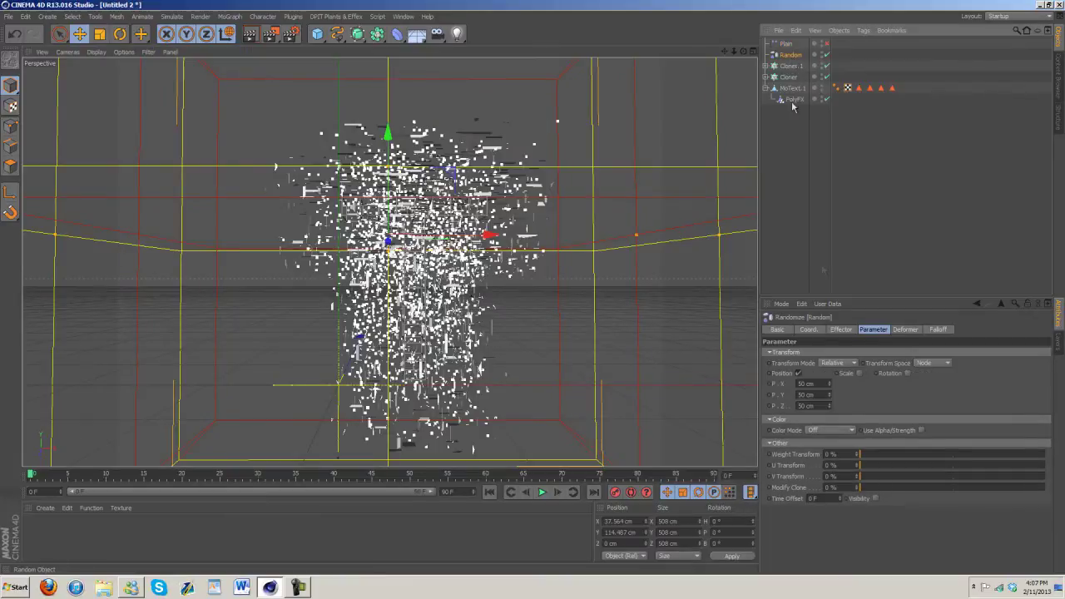
{"action": "mouse_move", "coordinate": [828, 385]}
{"action": "left_mouse_down"}
{"action": "mouse_move", "coordinate": [832, 409]}
{"action": "mouse_move", "coordinate": [828, 384]}
{"action": "left_mouse_up"}
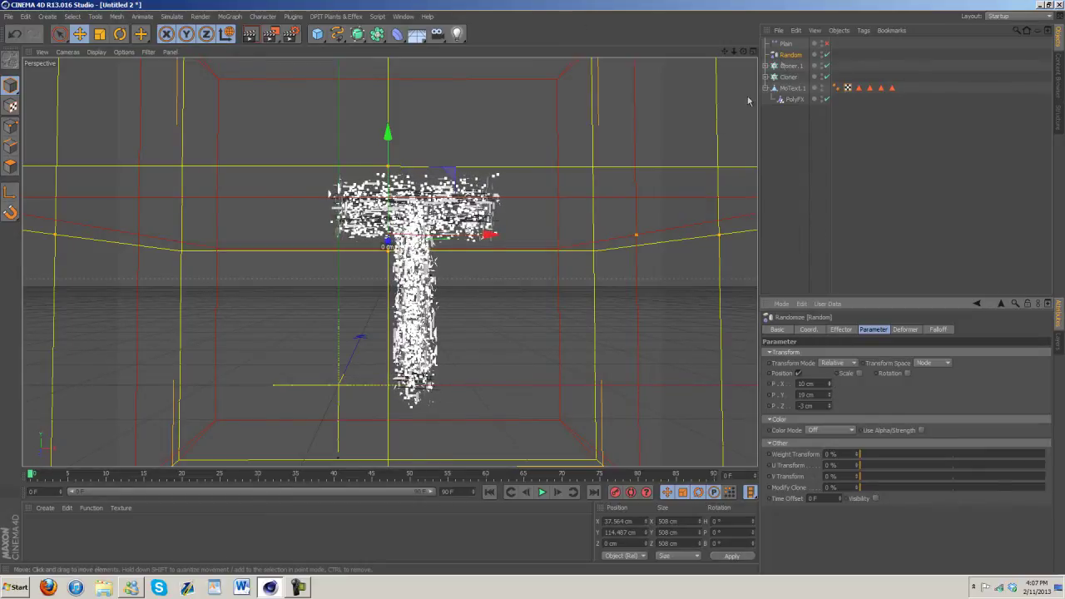
{"action": "left_click", "coordinate": [826, 44]}
- Raise the Plain and Random effectors together to about Y 302 cm to test the effect on the letter's polygons
{"action": "left_click_drag", "start_coordinate": [735, 53], "coordinate": [666, 53]}
{"action": "left_click", "coordinate": [787, 44], "text": "shift"}
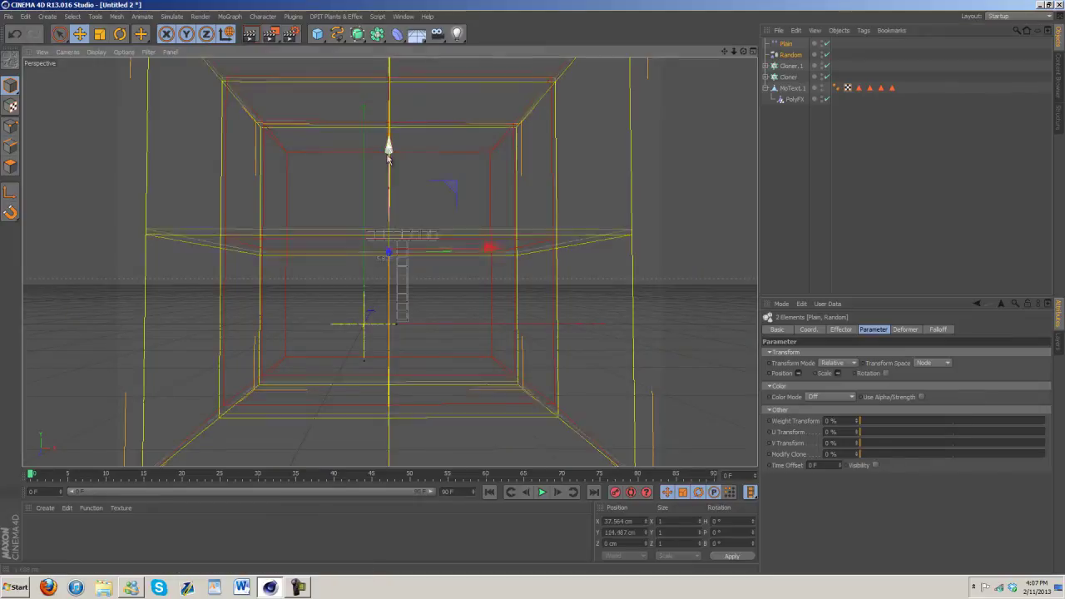
{"action": "left_click_drag", "start_coordinate": [389, 149], "coordinate": [389, 25]}
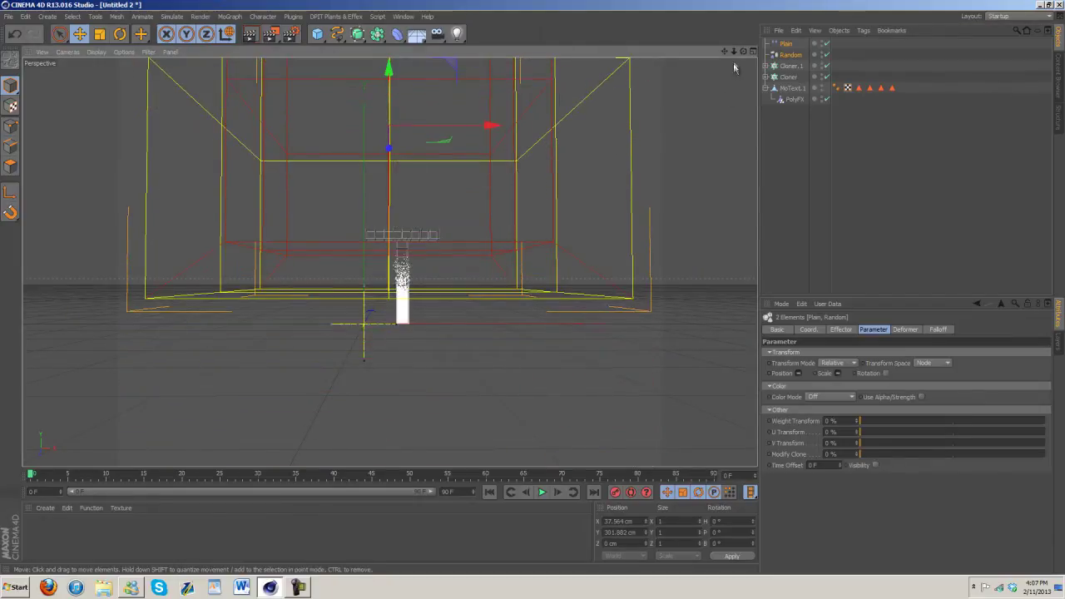
{"action": "left_click_drag", "start_coordinate": [734, 52], "coordinate": [534, 289]}
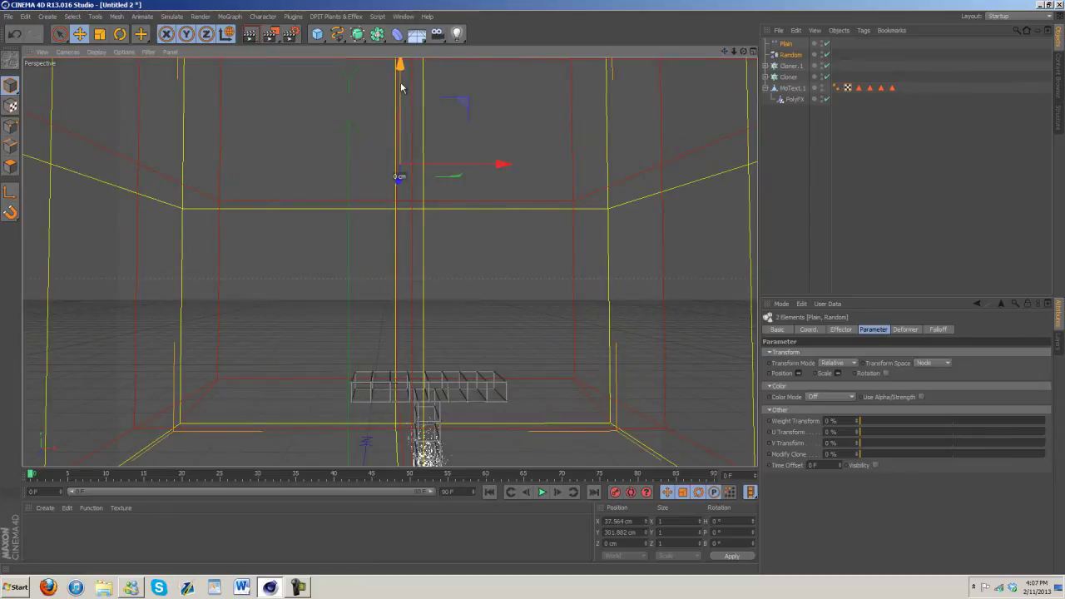
- Lower both effectors to about Y 81.9 cm and shift them sideways to about X 83.6 cm
{"action": "left_click_drag", "start_coordinate": [401, 86], "coordinate": [445, 366]}
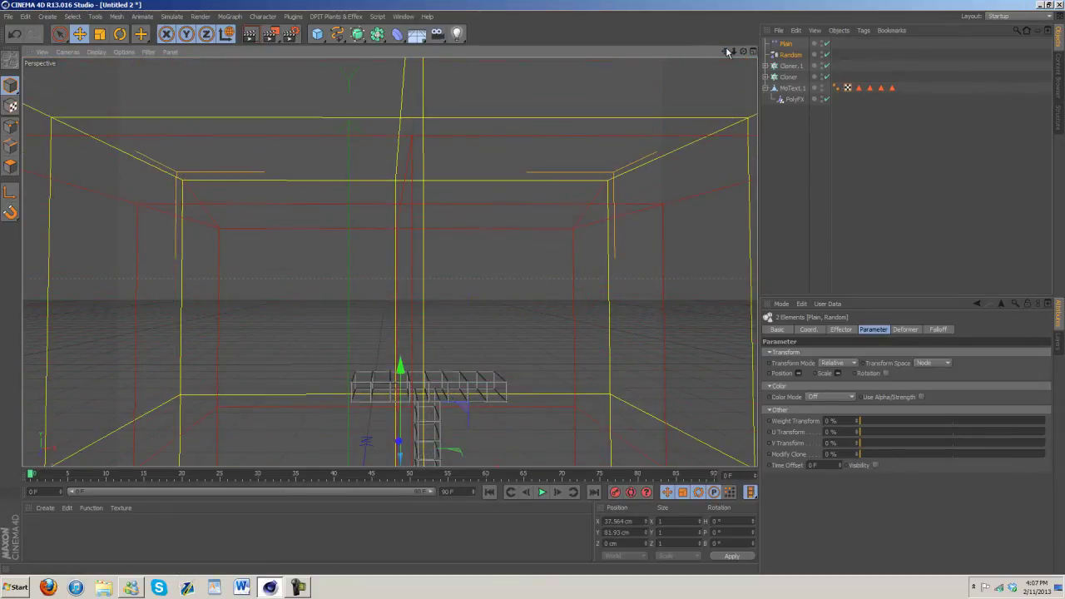
{"action": "left_click_drag", "start_coordinate": [727, 52], "coordinate": [532, 285]}
{"action": "left_click_drag", "start_coordinate": [471, 254], "coordinate": [542, 283]}
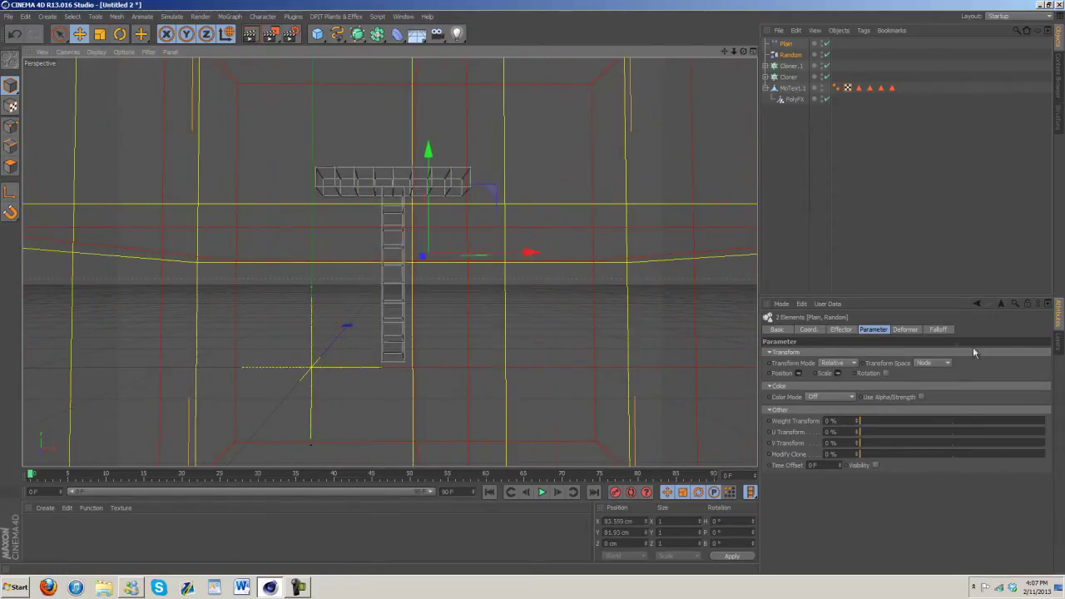
- Try the Cylinder falloff shape on both effectors, and set their shape to Sphere with a scale of 185 %
{"action": "left_click", "coordinate": [939, 331]}
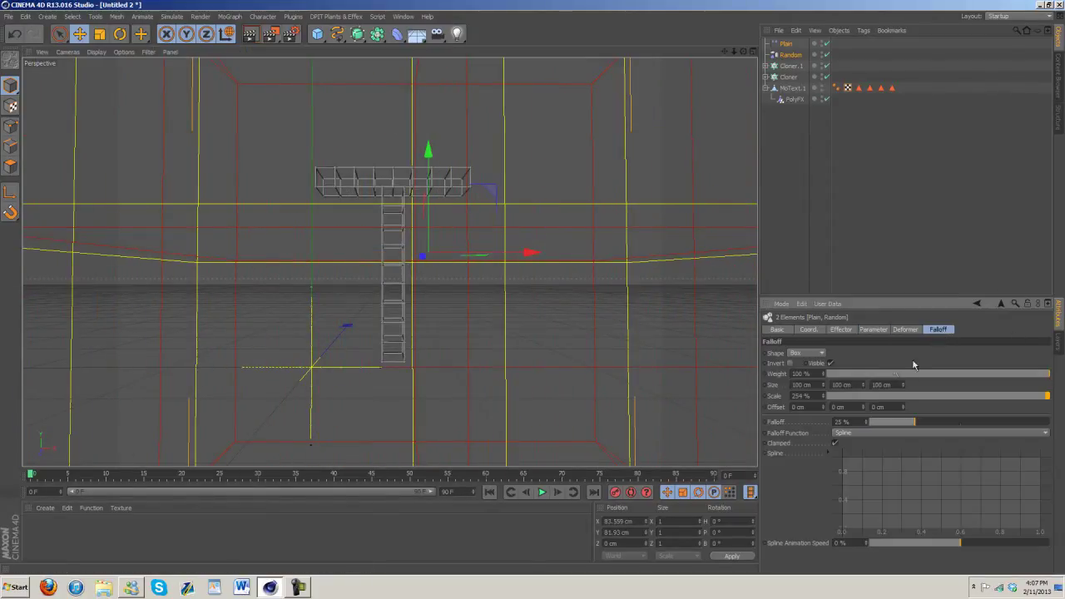
{"action": "left_click", "coordinate": [807, 354]}
{"action": "left_click", "coordinate": [805, 408]}
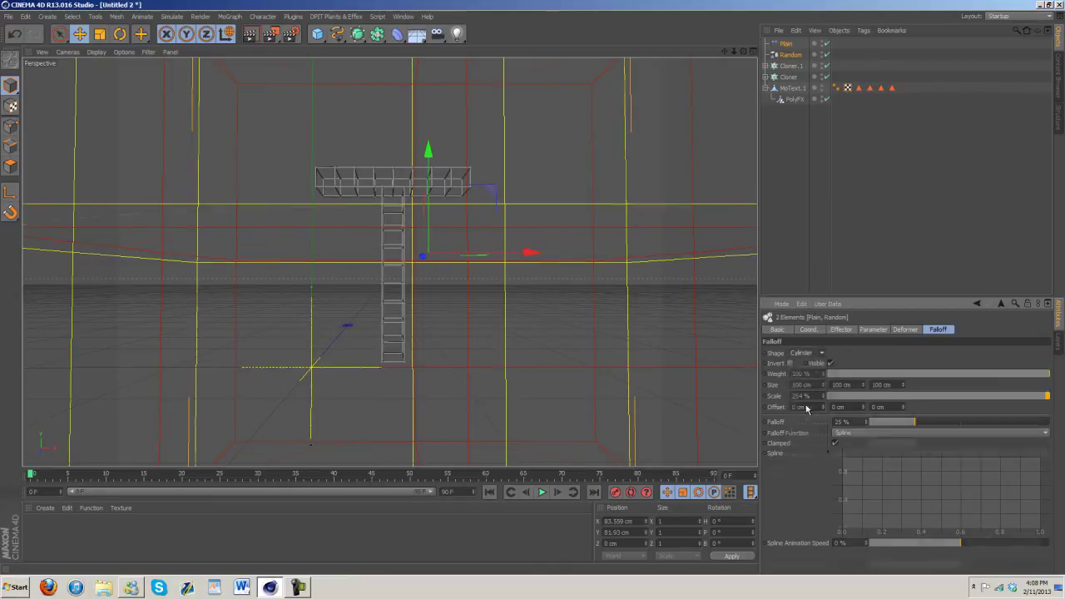
{"action": "left_click", "coordinate": [817, 356]}
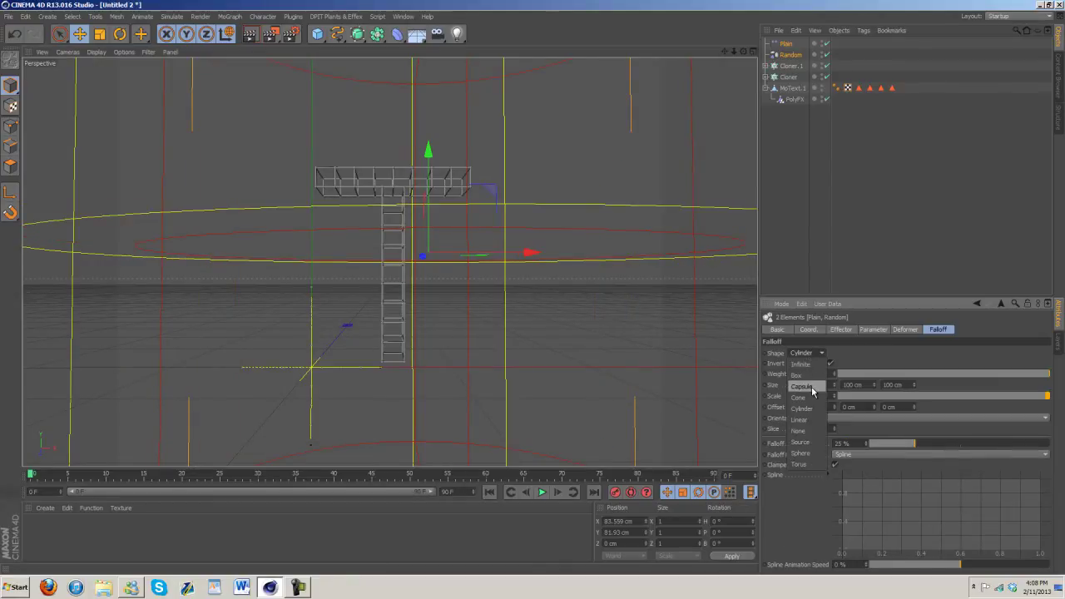
{"action": "left_click", "coordinate": [801, 454]}
{"action": "scroll", "coordinate": [531, 289], "scroll_direction": "down", "scroll_amount": 8}
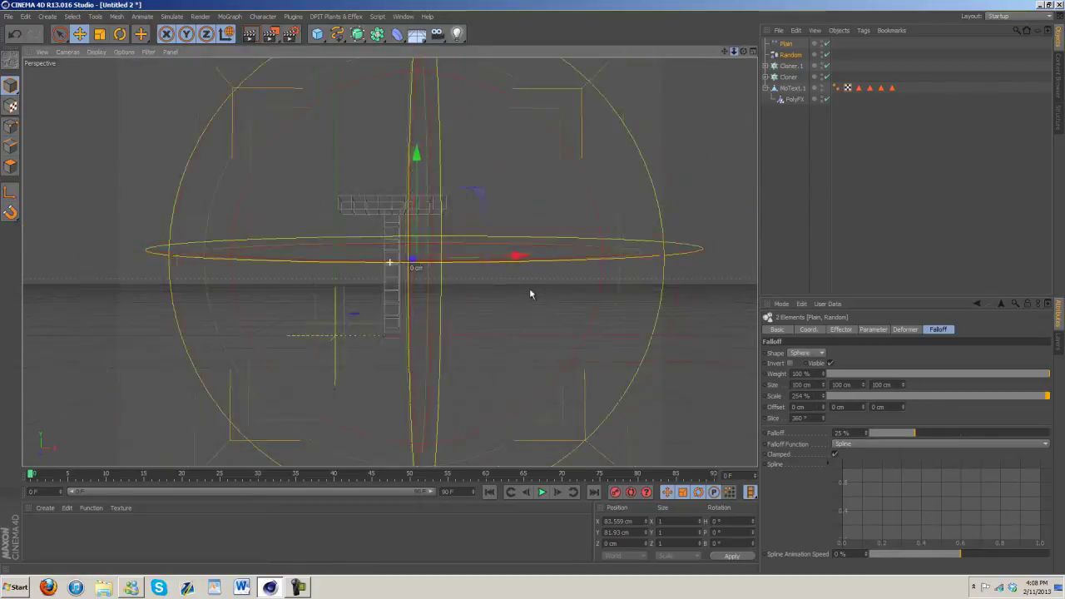
{"action": "scroll", "coordinate": [534, 286], "scroll_direction": "up", "scroll_amount": 5}
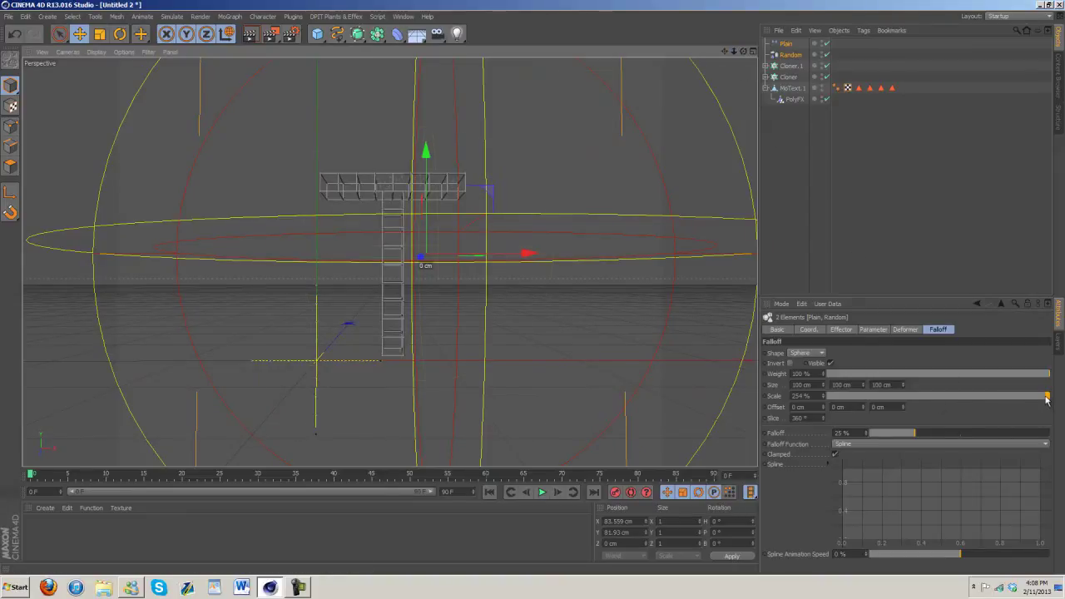
{"action": "mouse_move", "coordinate": [1046, 400]}
{"action": "left_mouse_down"}
{"action": "mouse_move", "coordinate": [924, 399]}
{"action": "mouse_move", "coordinate": [1050, 400]}
{"action": "mouse_move", "coordinate": [929, 402]}
{"action": "mouse_move", "coordinate": [1036, 400]}
{"action": "left_mouse_up"}
{"action": "left_click_drag", "start_coordinate": [826, 403], "coordinate": [824, 400]}
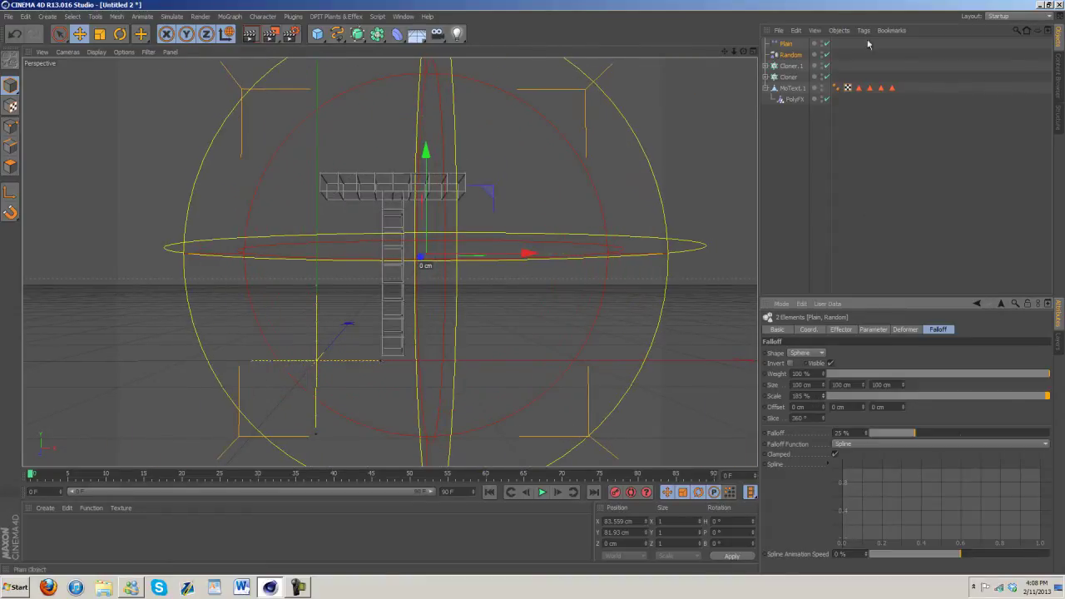
- Check the falloff settings of the Random effector on its own and reselect the Plain and Random effectors together
{"action": "left_click", "coordinate": [791, 55]}
{"action": "left_click", "coordinate": [791, 55]}
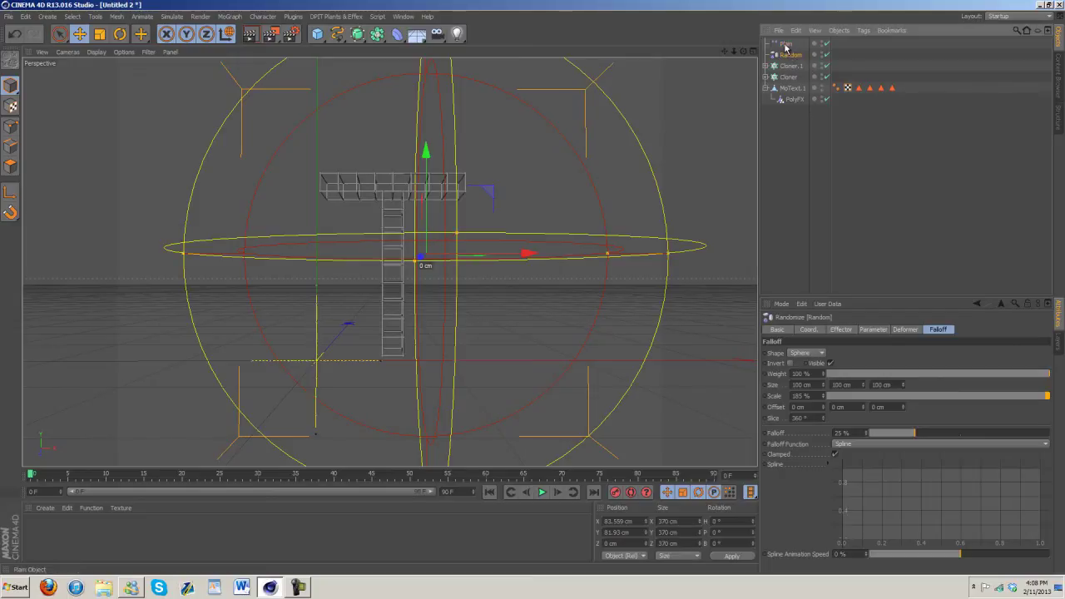
{"action": "left_click", "coordinate": [786, 52]}
{"action": "left_click", "coordinate": [788, 46]}
{"action": "left_click", "coordinate": [788, 46]}
{"action": "left_click", "coordinate": [784, 45]}
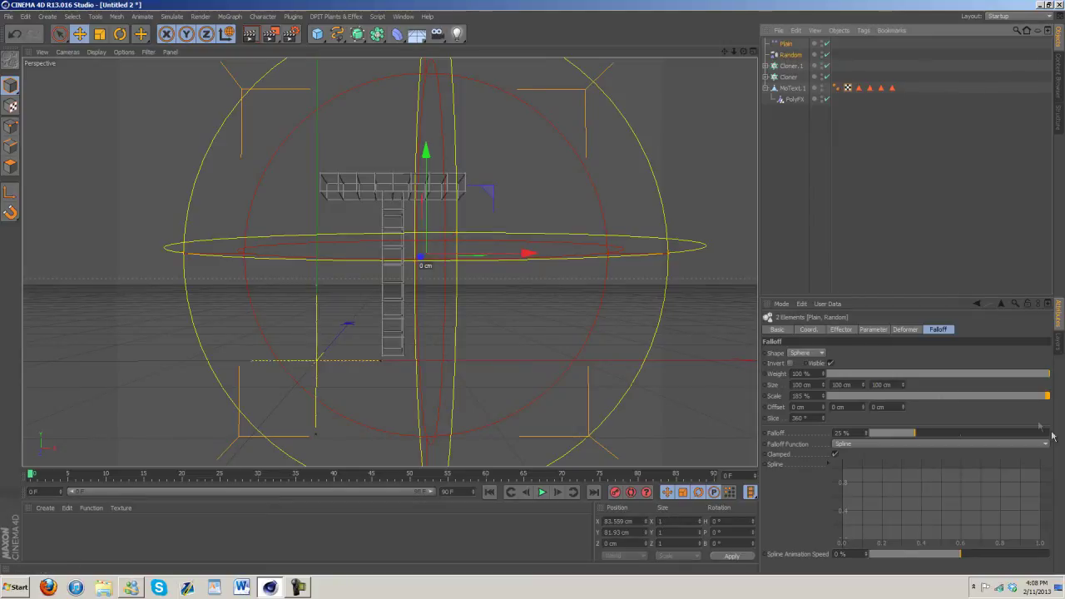
- Set the falloff scale of the Plain and Random effectors together to 230 %
{"action": "left_click", "coordinate": [790, 55], "text": "ctrl"}
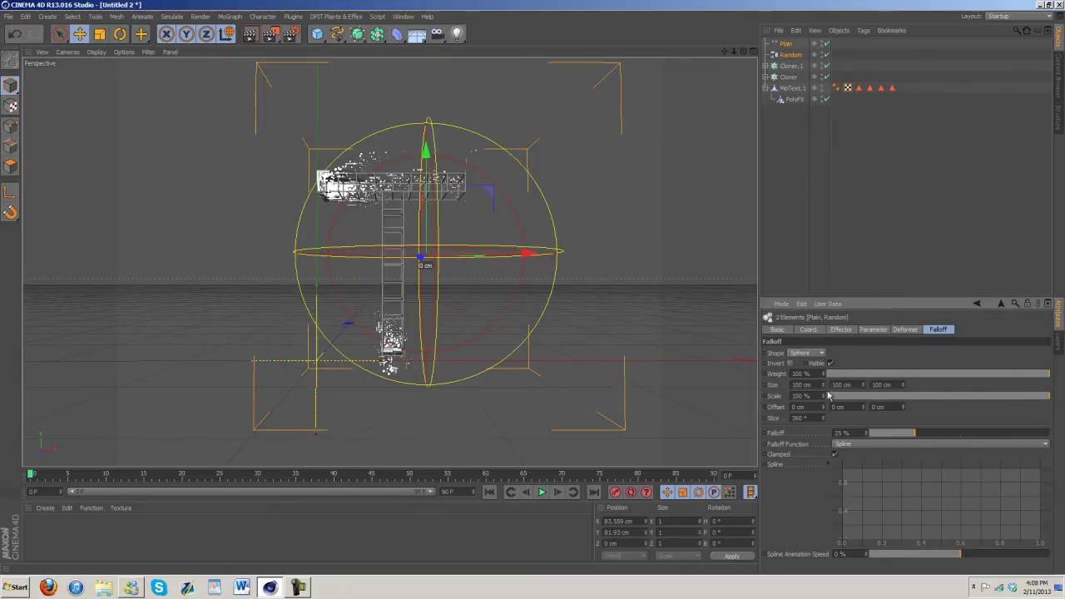
{"action": "left_click_drag", "start_coordinate": [828, 396], "coordinate": [823, 398]}
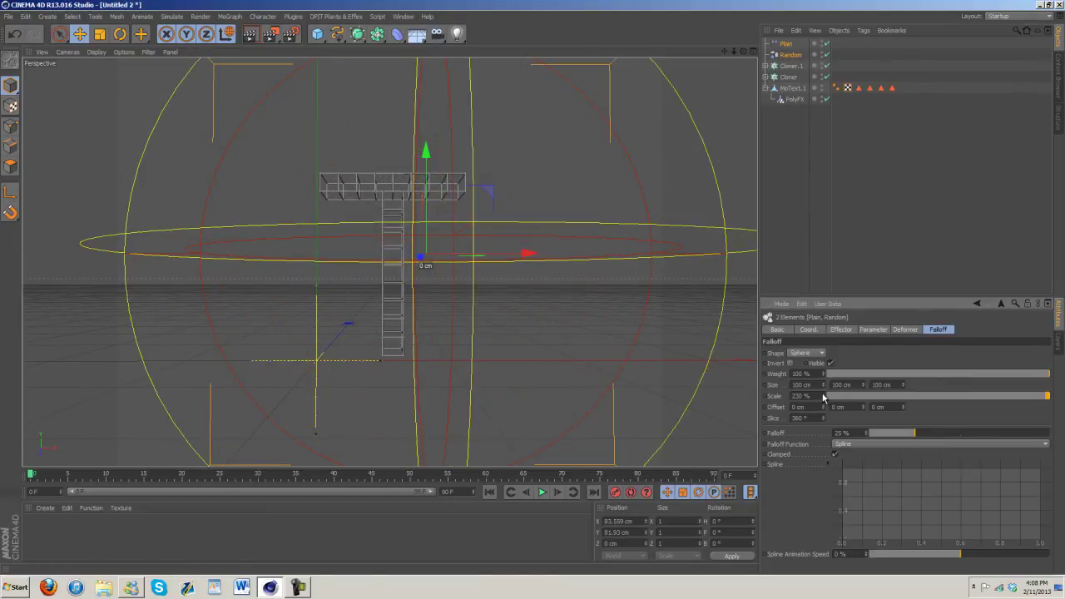
- Disable the Plain and Random effectors and the PolyFX deformer, and hide the MoText.1 letter so only the cube framework shows
{"action": "left_click", "coordinate": [826, 55]}
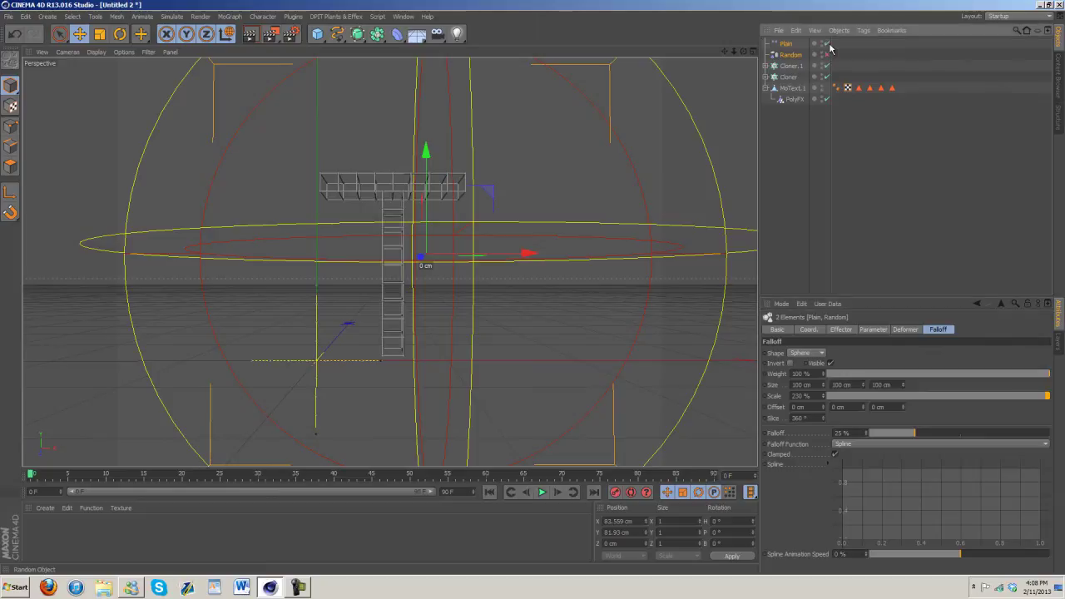
{"action": "left_click", "coordinate": [826, 66]}
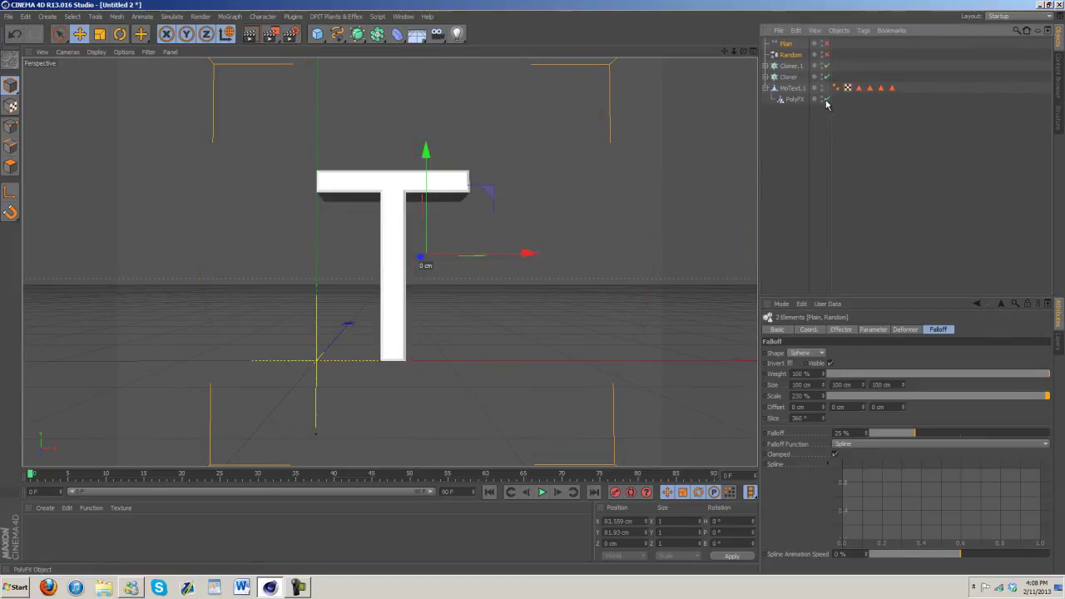
{"action": "left_click", "coordinate": [829, 89]}
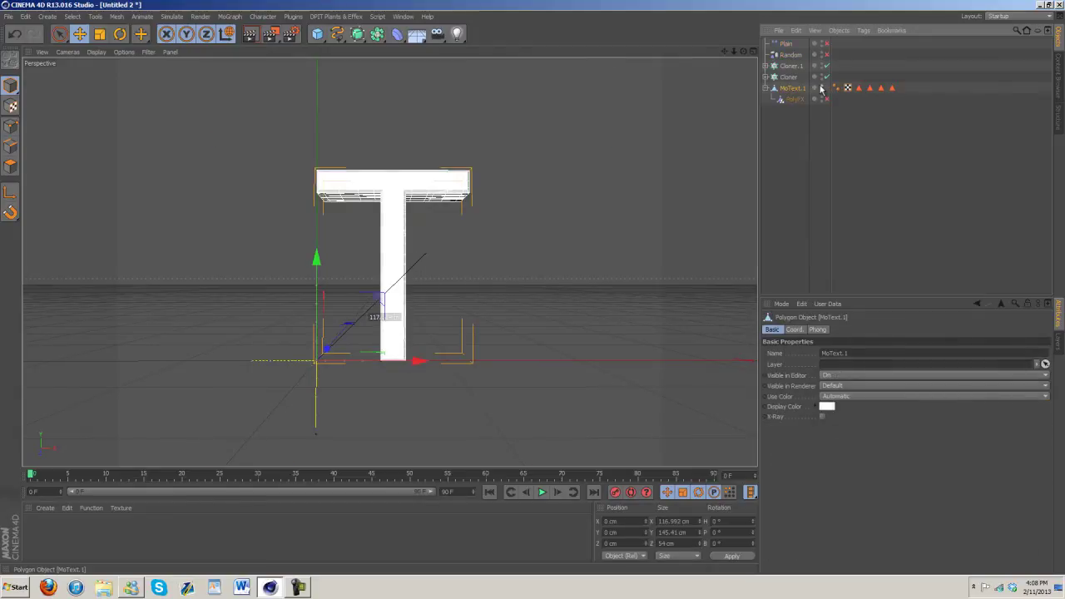
{"action": "left_click", "coordinate": [821, 88]}
- Set the count of the Cloner that forms the T's crossbar to 0 and keyframe it at frame 0
{"action": "left_click", "coordinate": [791, 66]}
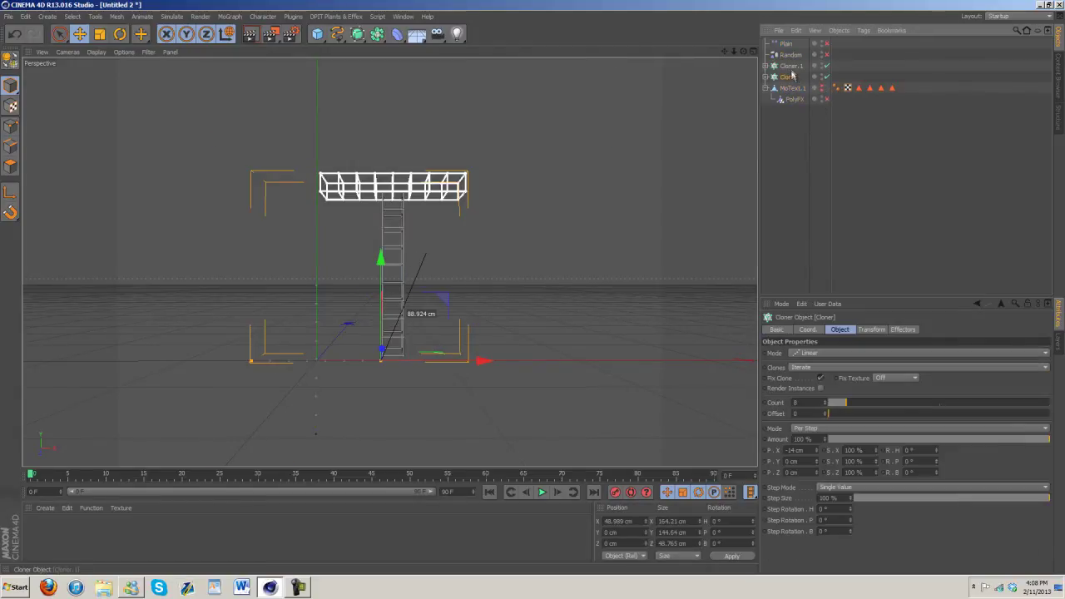
{"action": "left_click_drag", "start_coordinate": [733, 53], "coordinate": [532, 287]}
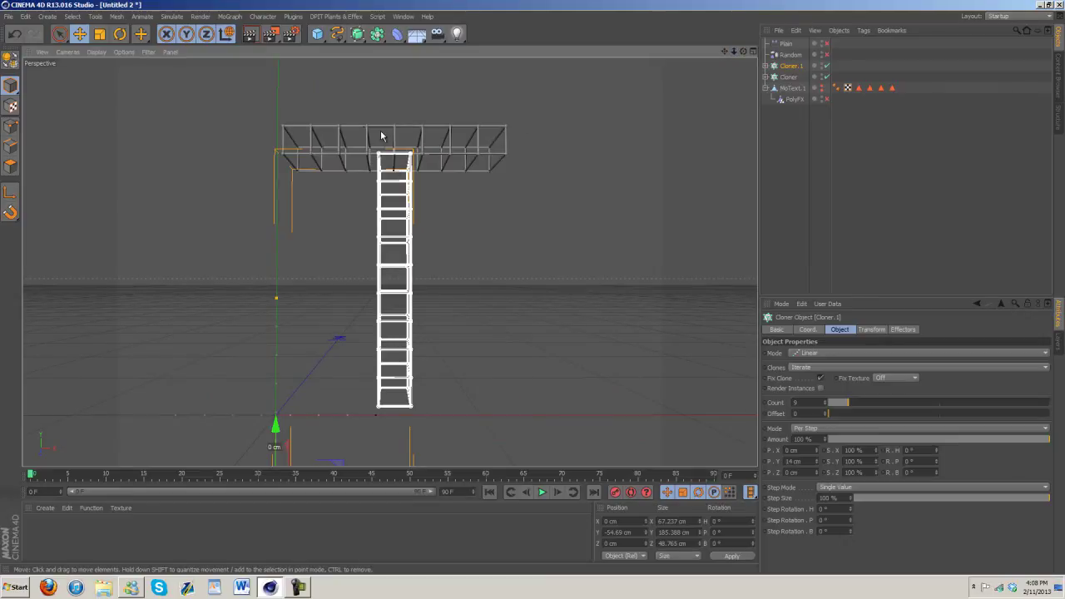
{"action": "left_click", "coordinate": [788, 77]}
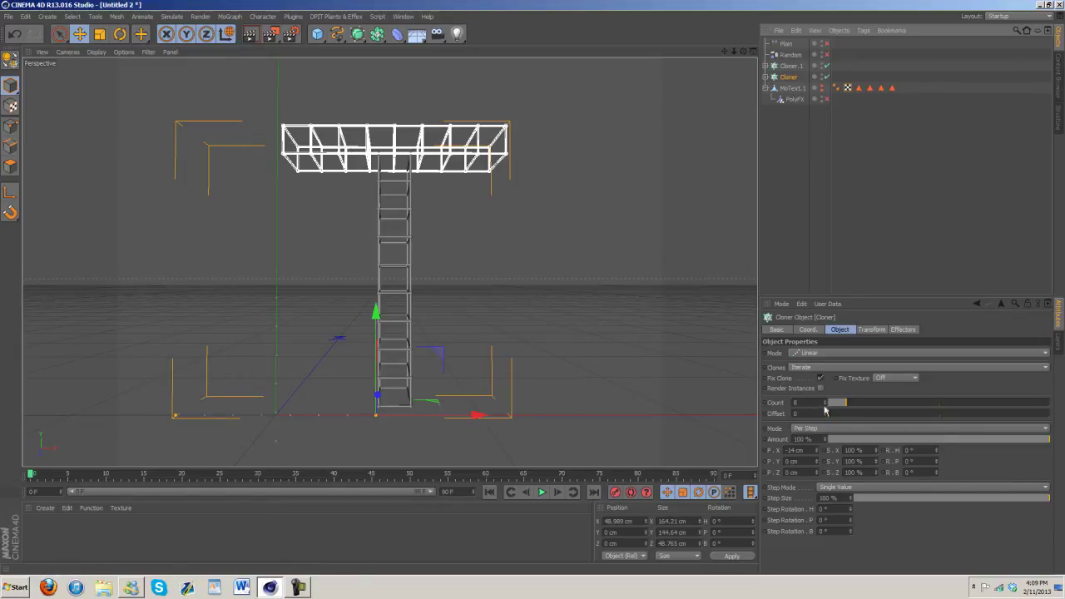
{"action": "left_click_drag", "start_coordinate": [825, 406], "coordinate": [827, 408]}
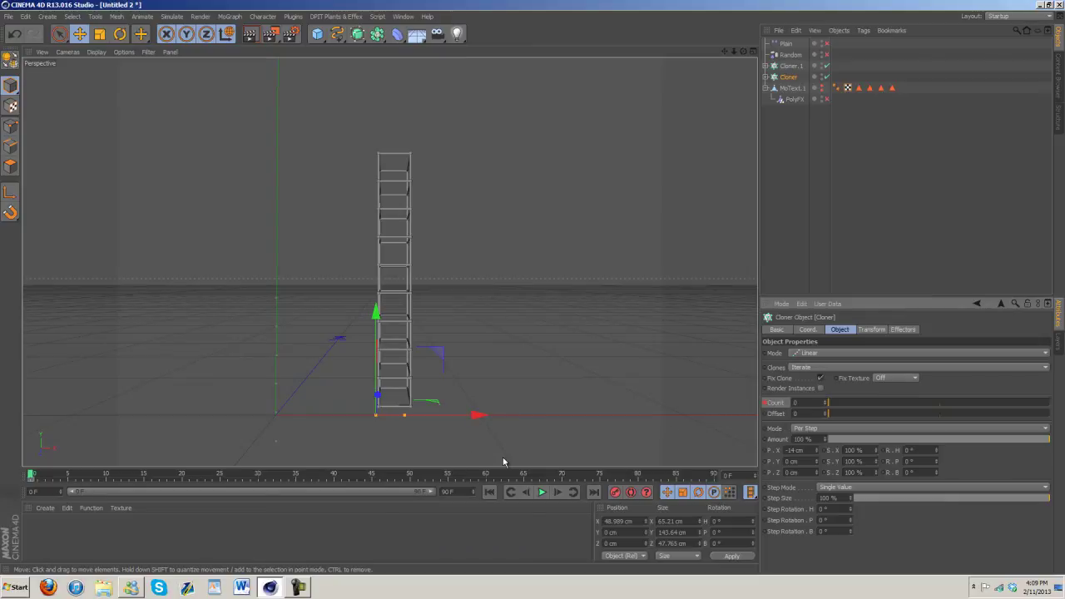
- Raise the crossbar Cloner's count to 8 at frame 15 and keyframe it
{"action": "left_click_drag", "start_coordinate": [31, 477], "coordinate": [131, 479]}
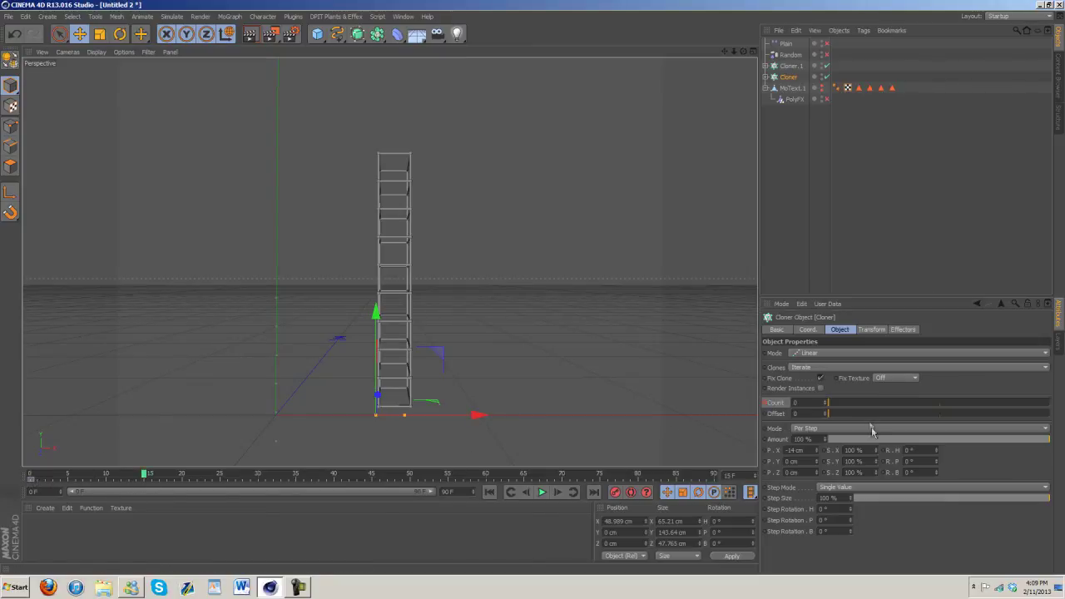
{"action": "left_click", "coordinate": [824, 400]}
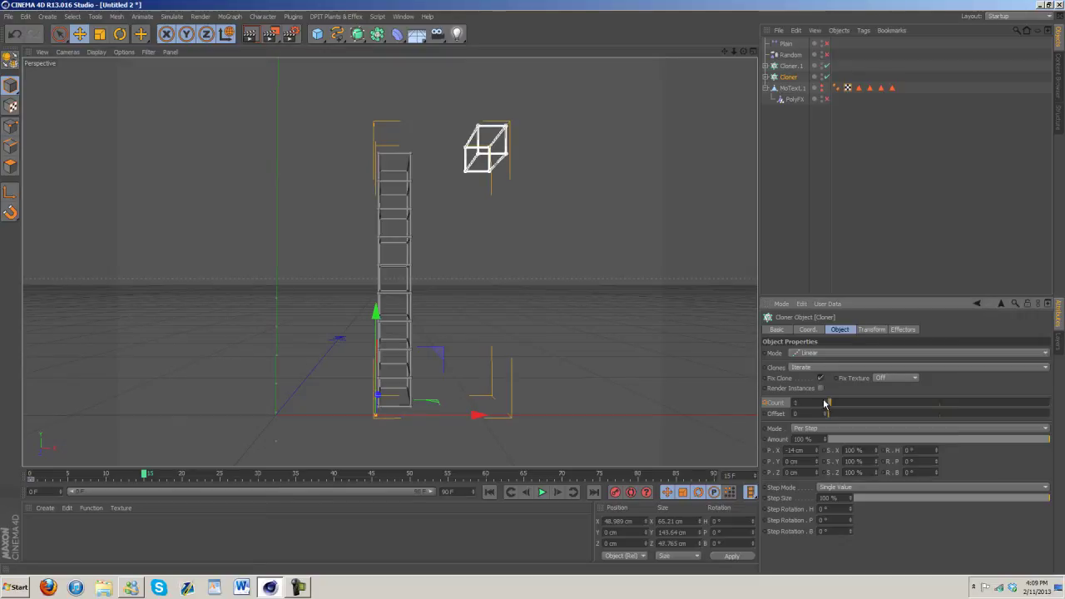
{"action": "left_click", "coordinate": [825, 400]}
{"action": "left_click", "coordinate": [825, 400]}
{"action": "left_click", "coordinate": [824, 400]}
{"action": "left_click", "coordinate": [825, 400]}
{"action": "left_click_drag", "start_coordinate": [824, 402], "coordinate": [824, 403]}
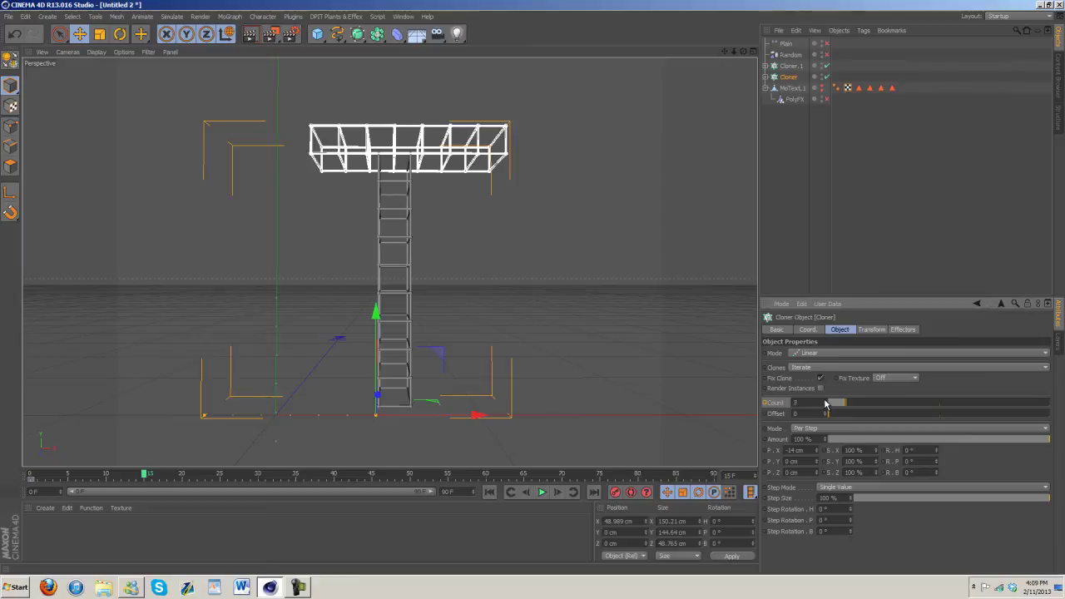
{"action": "left_click", "coordinate": [825, 402]}
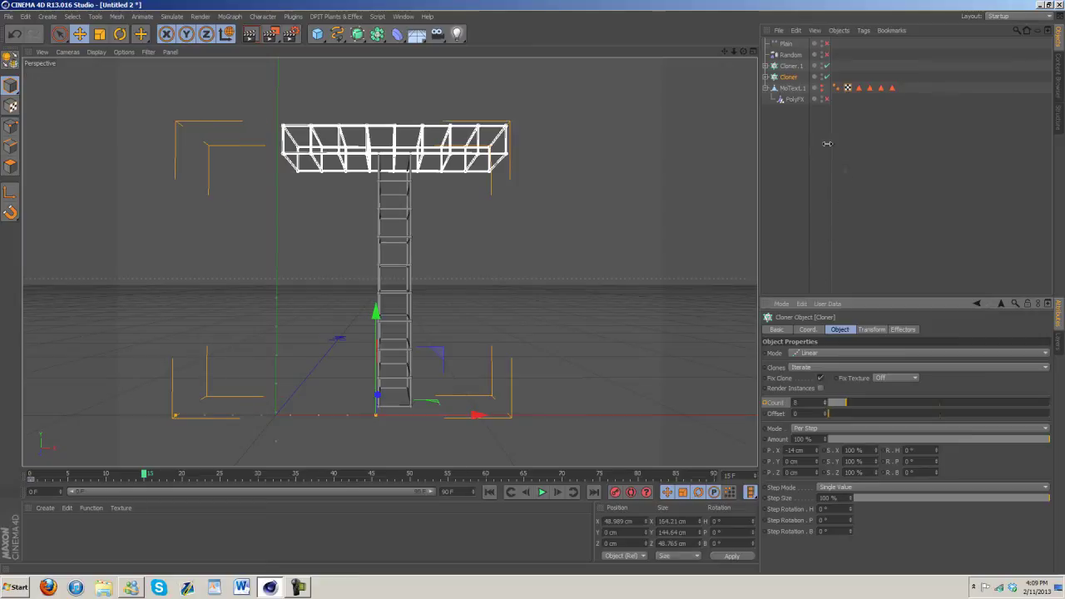
{"action": "left_click", "coordinate": [822, 90]}
{"action": "left_click", "coordinate": [822, 89]}
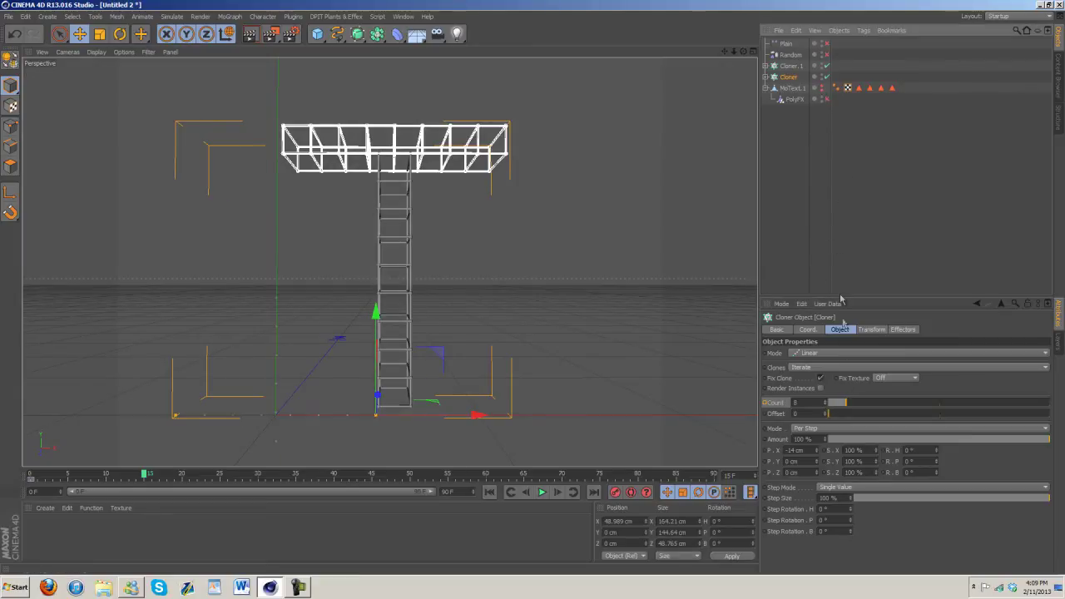
{"action": "left_click", "coordinate": [764, 403], "text": "ctrl"}
- Play the animation from frame 0 to check how the crossbar cubes build up, and return to the start
{"action": "left_click_drag", "start_coordinate": [144, 476], "coordinate": [30, 476]}
{"action": "left_click", "coordinate": [541, 493]}
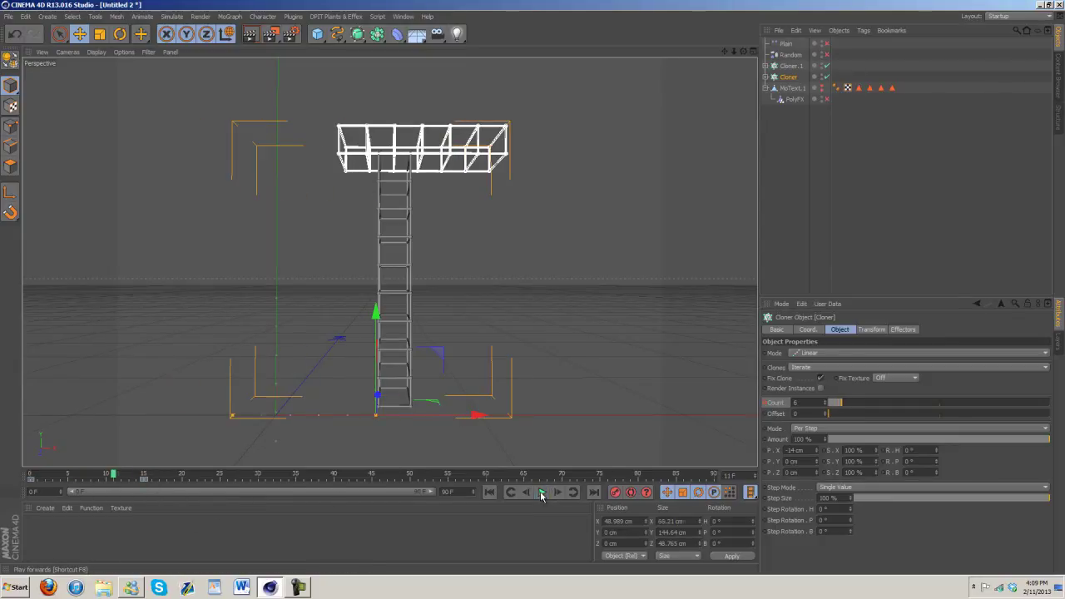
{"action": "left_click_drag", "start_coordinate": [195, 476], "coordinate": [30, 482]}
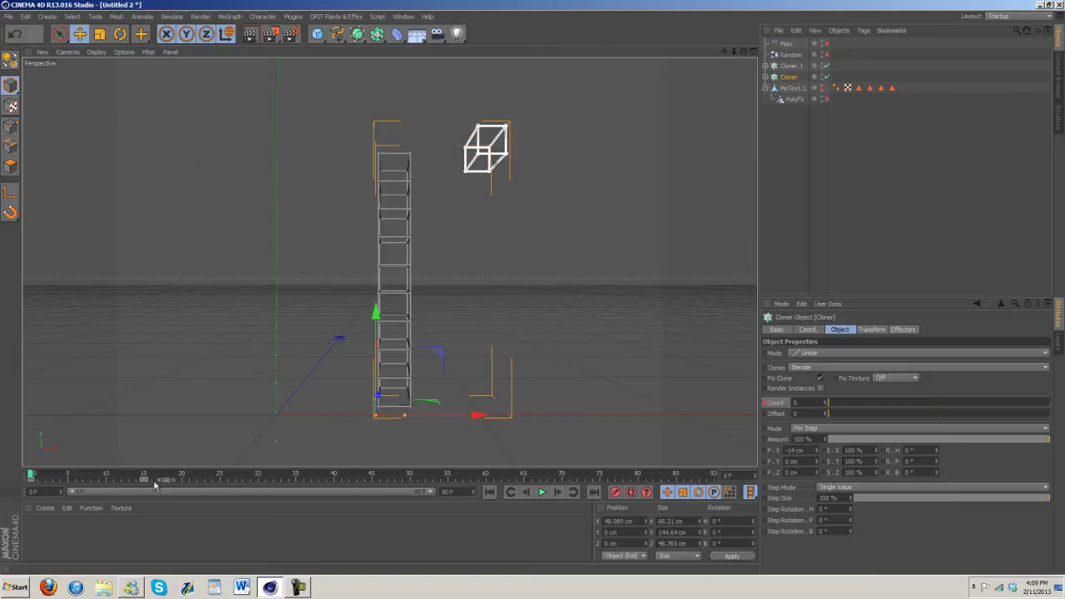
- Shift both count keyframes four frames later, to frames 4 and 19, and replay the crossbar's build-up
{"action": "left_click", "coordinate": [144, 480]}
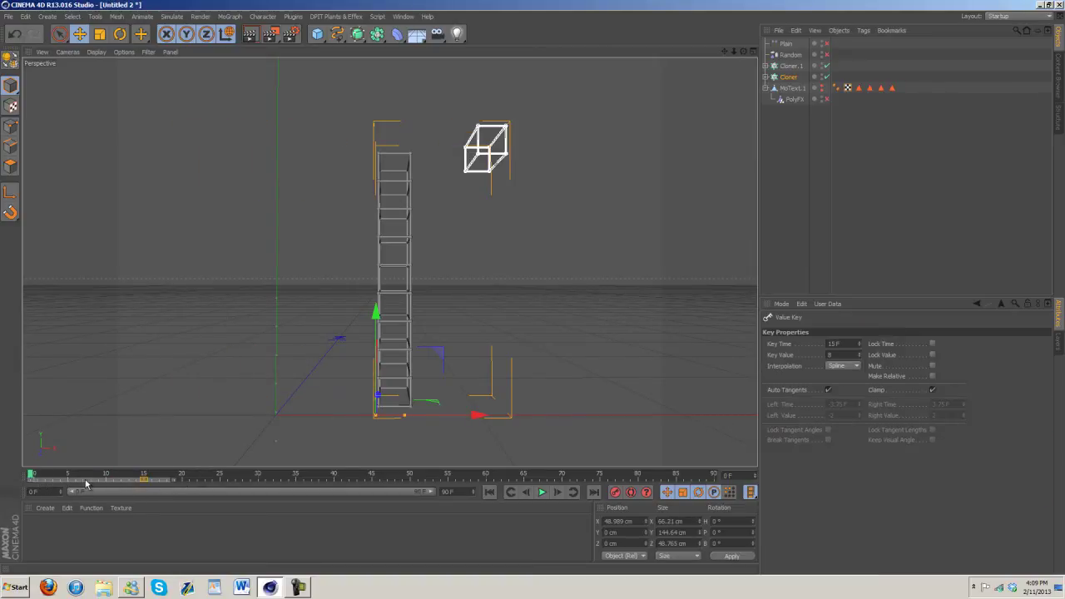
{"action": "left_click_drag", "start_coordinate": [225, 483], "coordinate": [0, 491]}
{"action": "left_click", "coordinate": [40, 479]}
{"action": "left_click", "coordinate": [570, 218]}
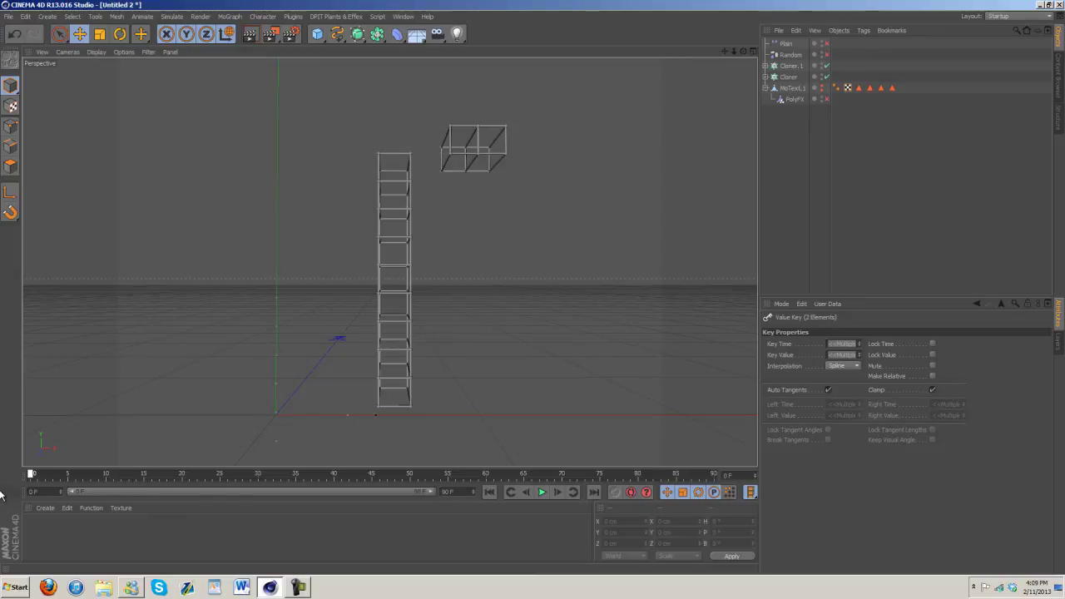
{"action": "left_click", "coordinate": [542, 493]}
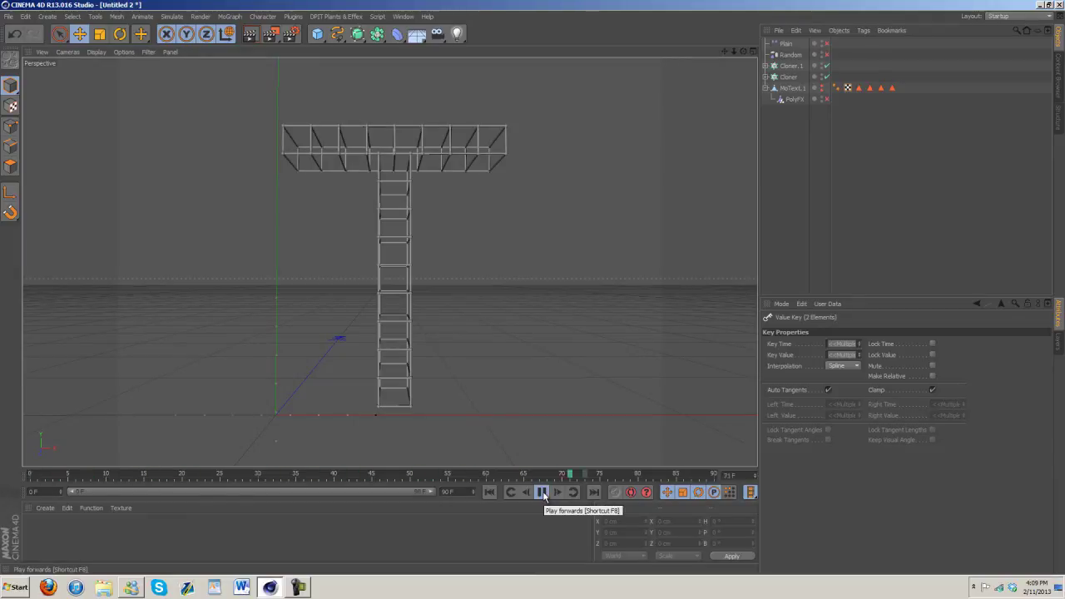
{"action": "left_click", "coordinate": [543, 493]}
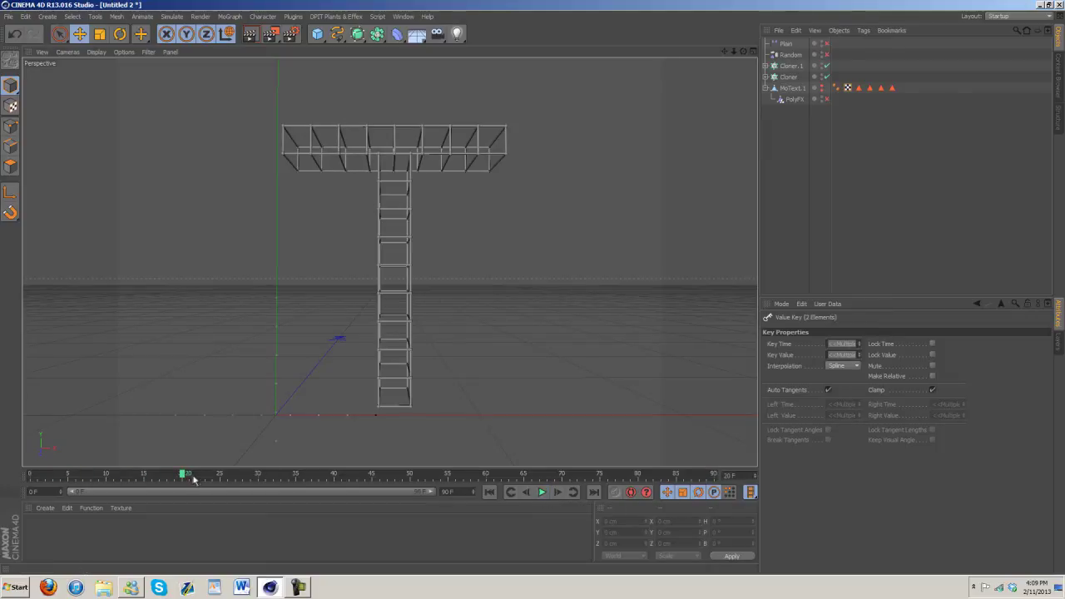
{"action": "left_click_drag", "start_coordinate": [196, 481], "coordinate": [31, 478]}
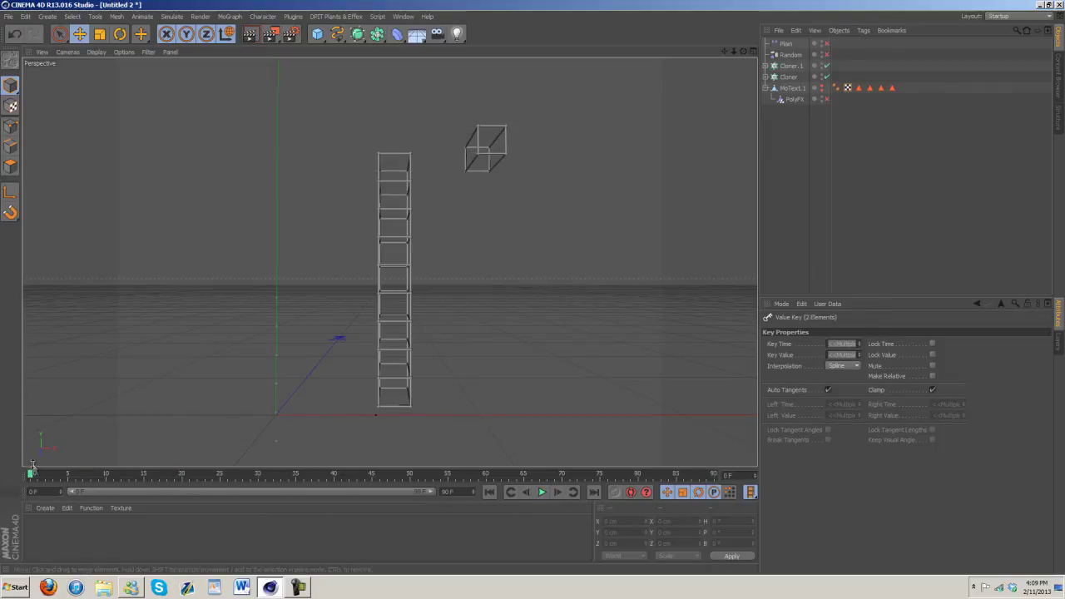
- Examine the crossbar Cloner's nested Atom Array and Cube settings for a way to hide the first clone at the start
{"action": "left_click", "coordinate": [789, 78]}
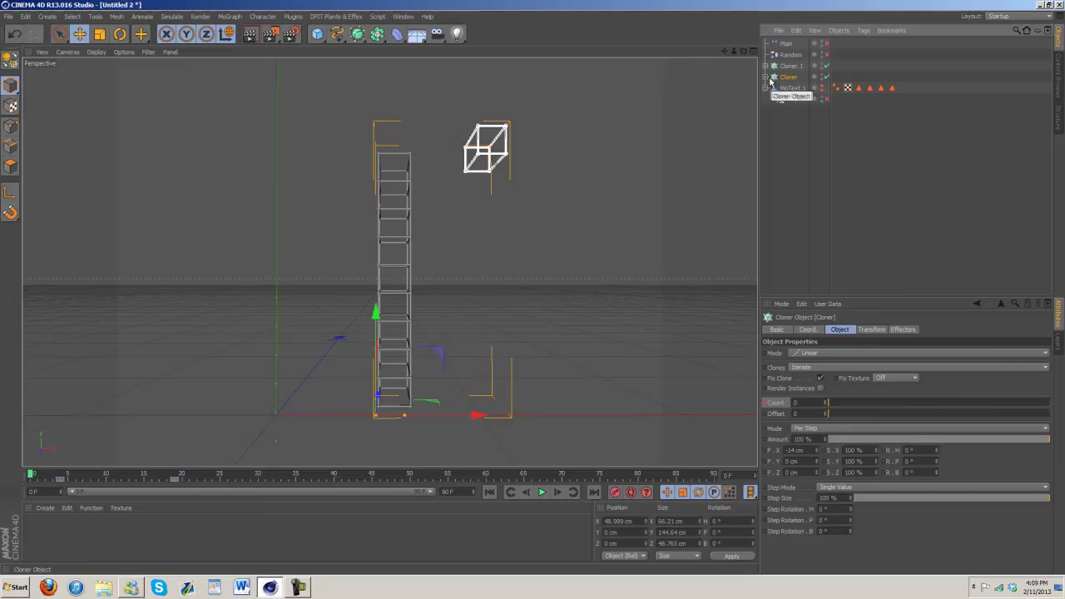
{"action": "left_click", "coordinate": [766, 77]}
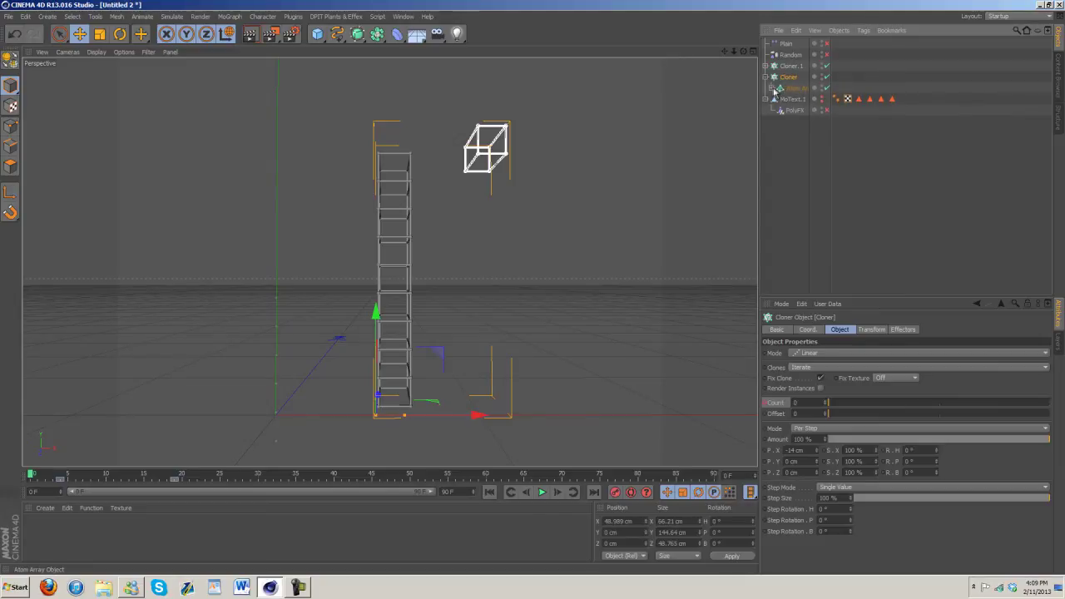
{"action": "left_click", "coordinate": [771, 88]}
{"action": "left_click", "coordinate": [794, 99]}
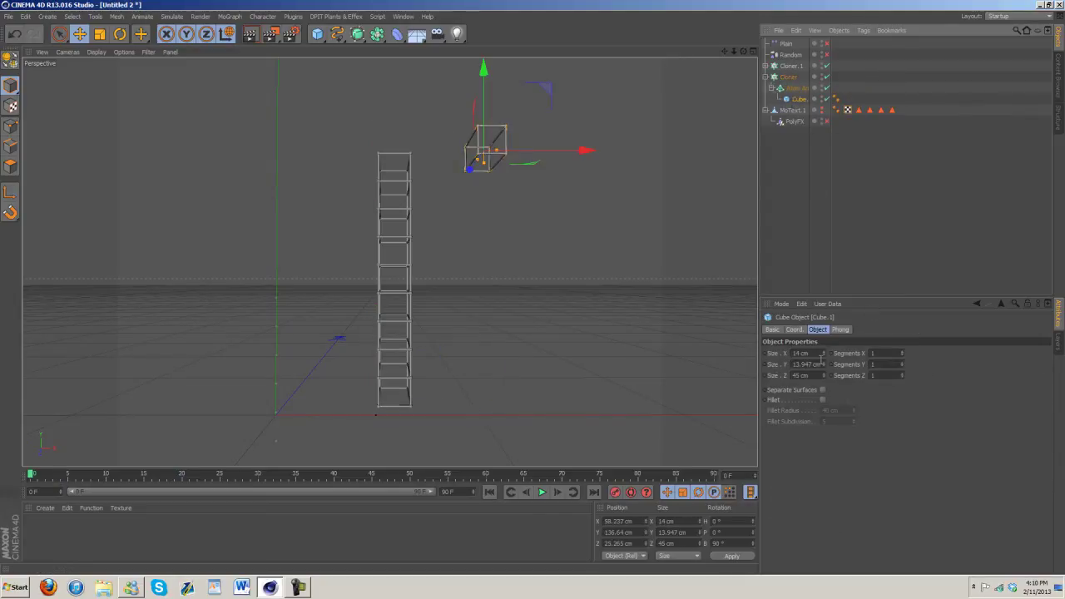
{"action": "left_click", "coordinate": [788, 76]}
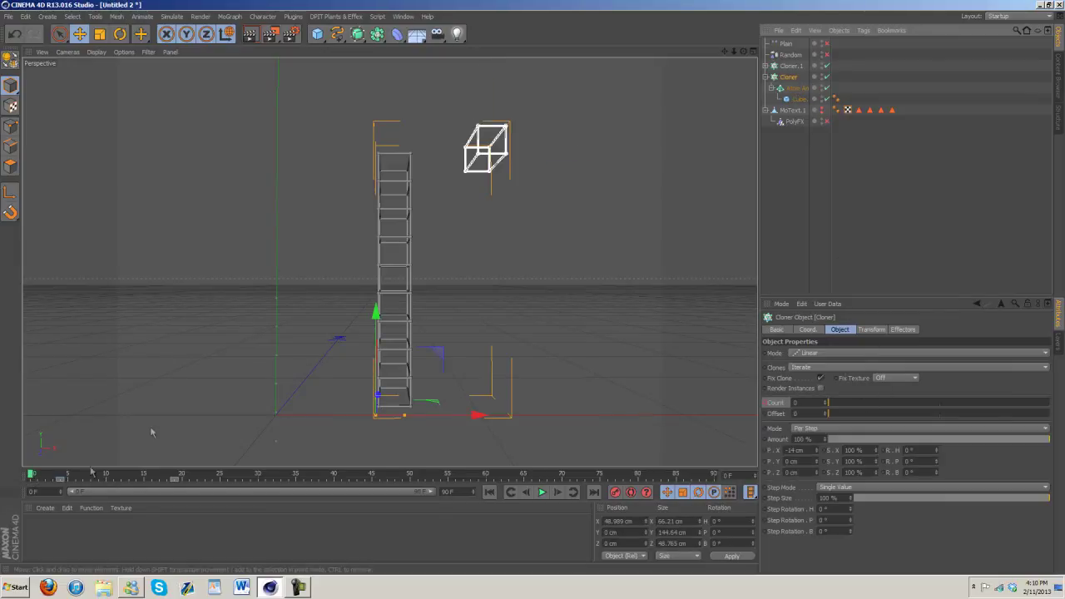
{"action": "left_click", "coordinate": [150, 412]}
{"action": "left_click", "coordinate": [797, 88]}
{"action": "left_click", "coordinate": [793, 77]}
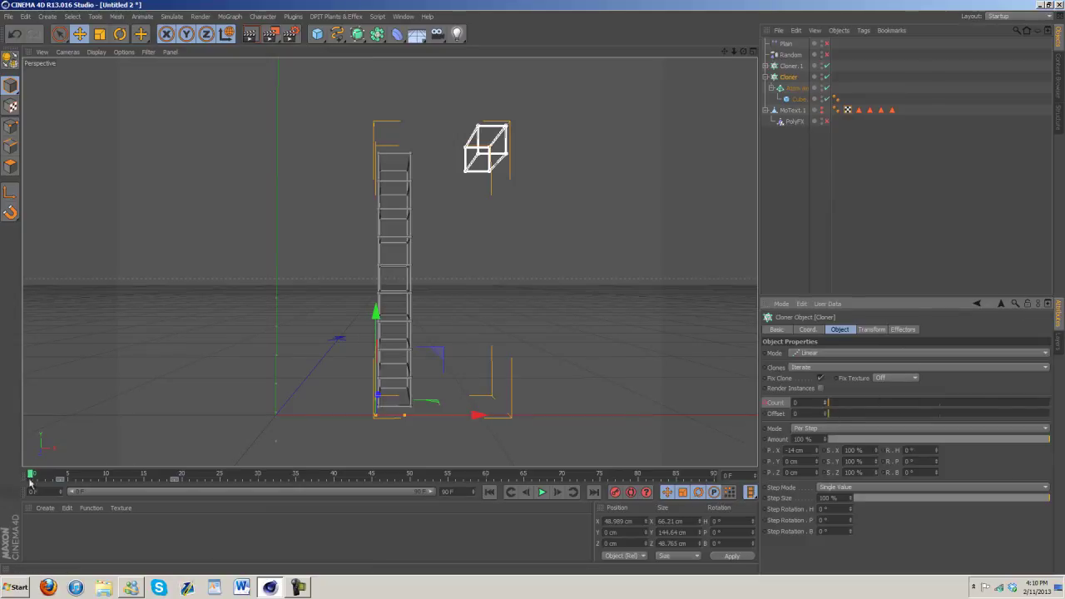
{"action": "mouse_move", "coordinate": [31, 475]}
{"action": "left_mouse_down"}
{"action": "mouse_move", "coordinate": [191, 475]}
{"action": "mouse_move", "coordinate": [30, 476]}
{"action": "left_mouse_up"}
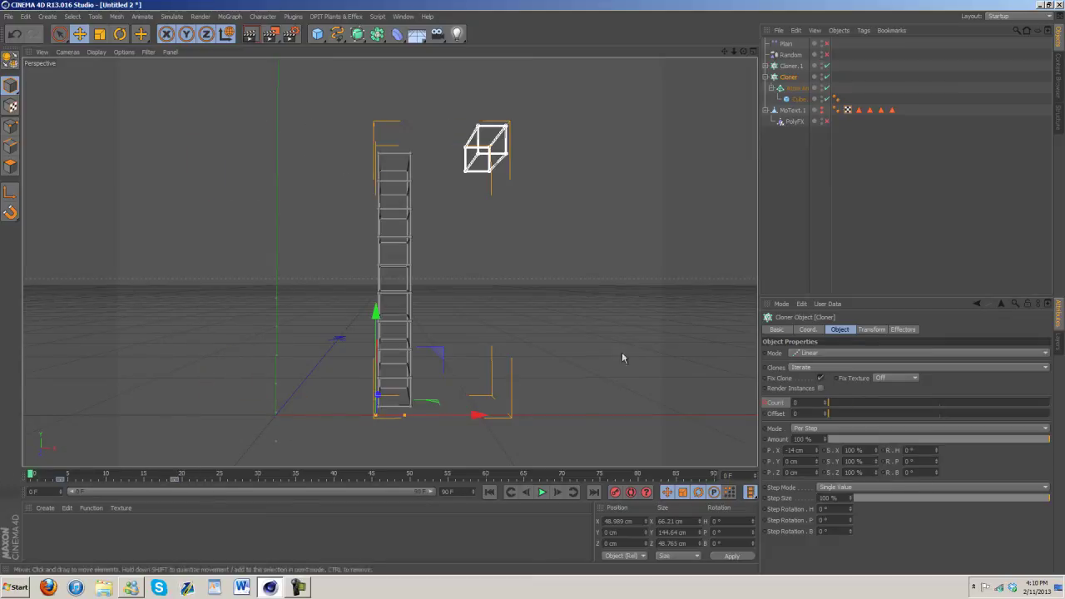
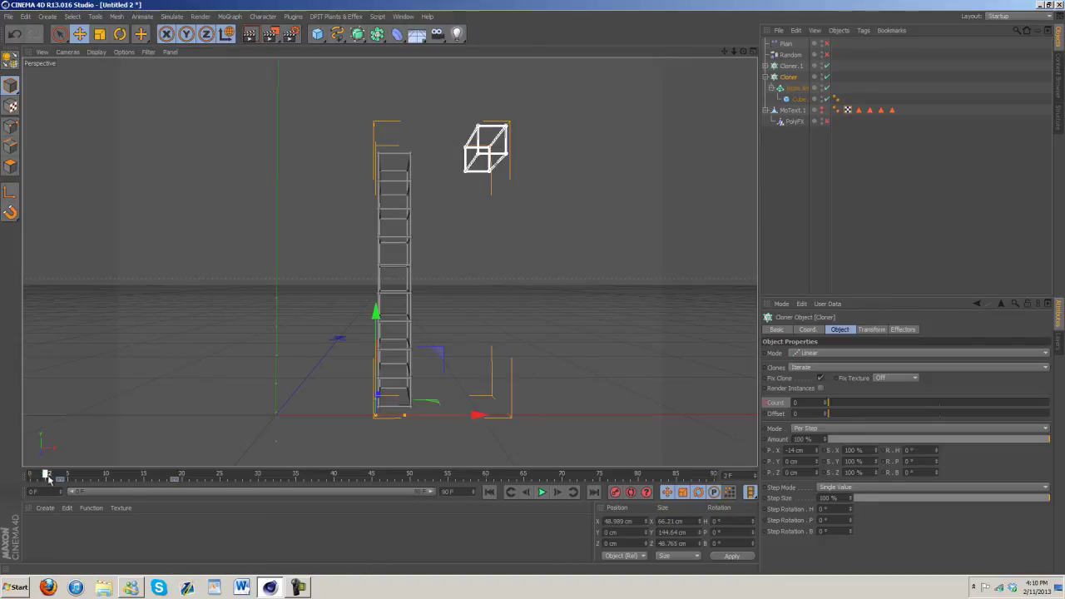
- Set the crossbar Cloner's X, Y and Z step scale to 0 % and keyframe all three at frame 2
{"action": "left_click_drag", "start_coordinate": [53, 481], "coordinate": [47, 486]}
{"action": "left_click_drag", "start_coordinate": [827, 450], "coordinate": [828, 477]}
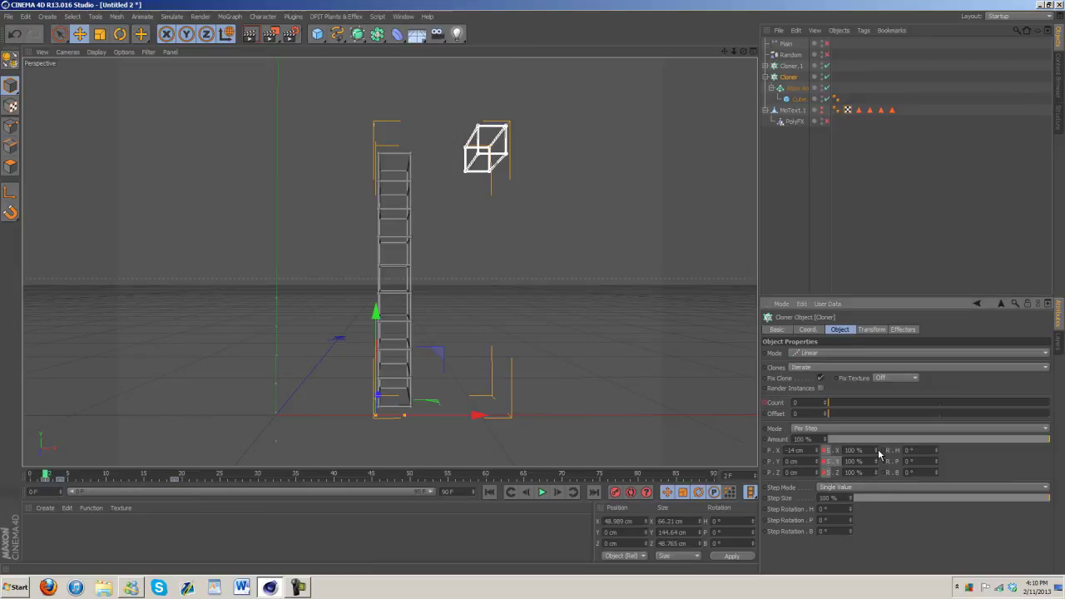
{"action": "left_click", "coordinate": [856, 450]}
{"action": "type", "text": "0"}
{"action": "key", "text": "Tab"}
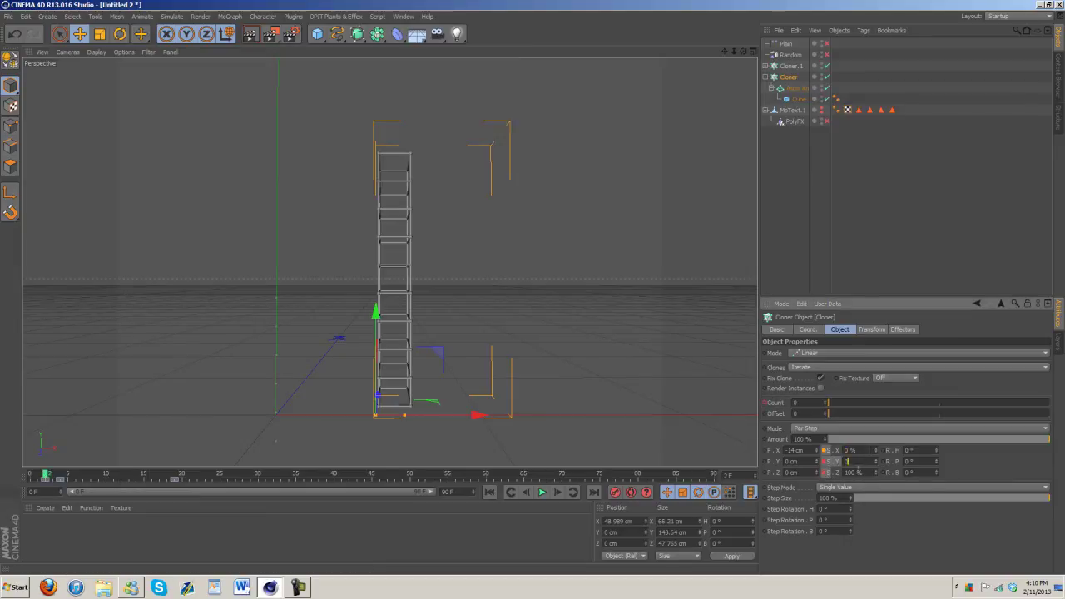
{"action": "type", "text": "0"}
{"action": "key", "text": "Tab"}
{"action": "type", "text": "0"}
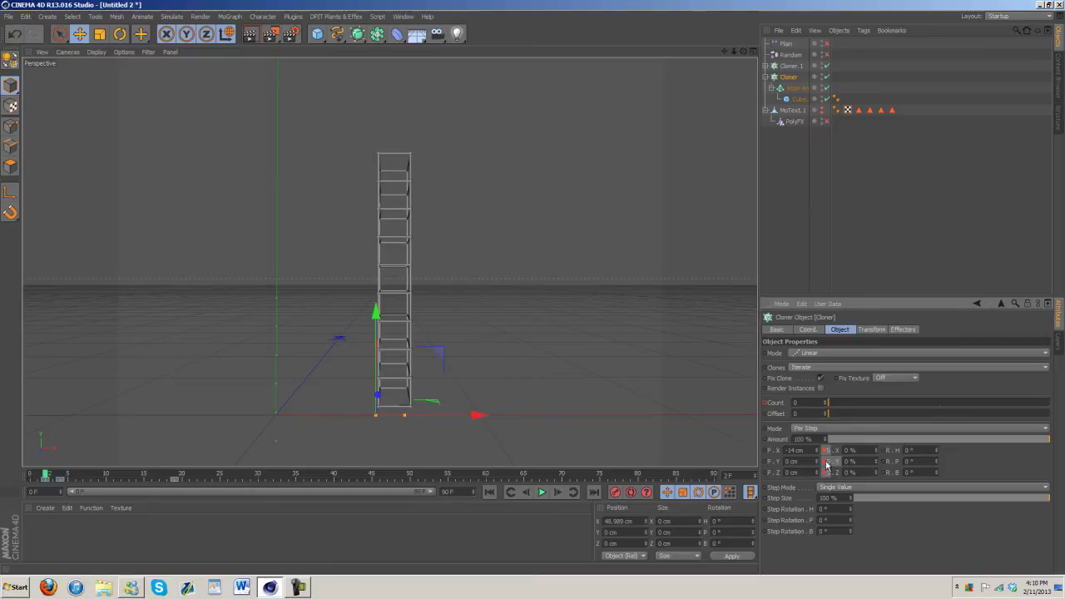
- Set the crossbar Cloner's X, Y and Z step scale to 100 % with keyframes at frame 3, and scrub back to frame 0
{"action": "left_click", "coordinate": [52, 474]}
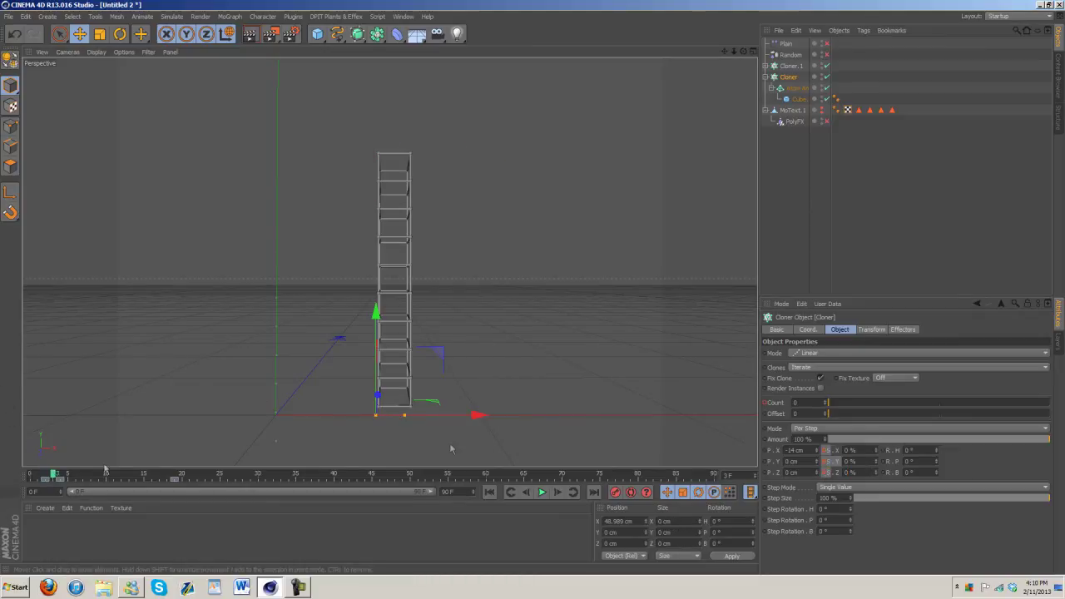
{"action": "left_click_drag", "start_coordinate": [863, 451], "coordinate": [747, 459]}
{"action": "type", "text": "1"}
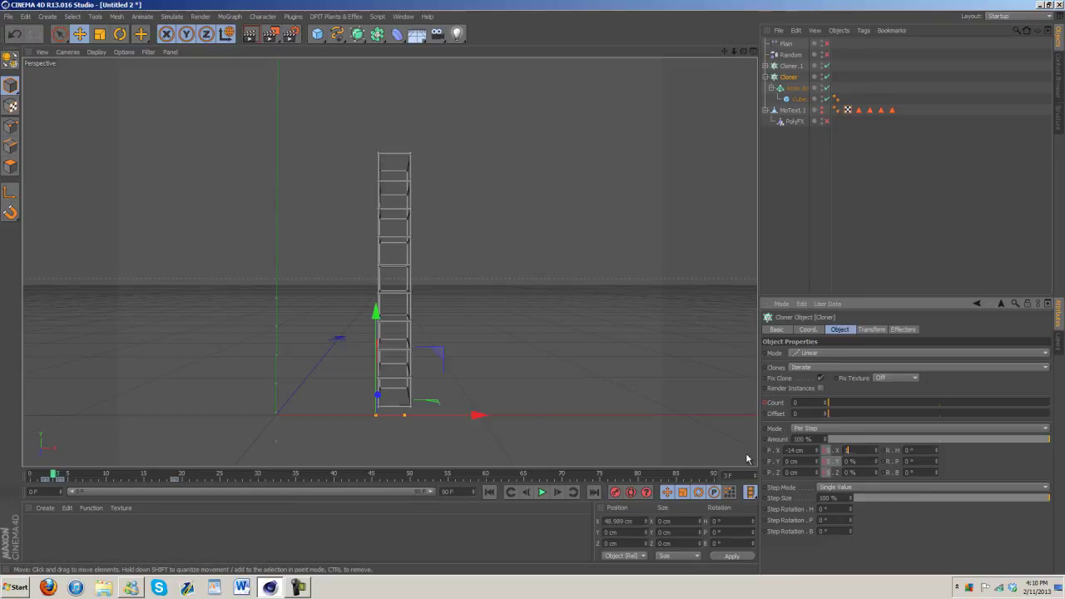
{"action": "type", "text": "00"}
{"action": "left_click_drag", "start_coordinate": [865, 462], "coordinate": [664, 463]}
{"action": "type", "text": "1"}
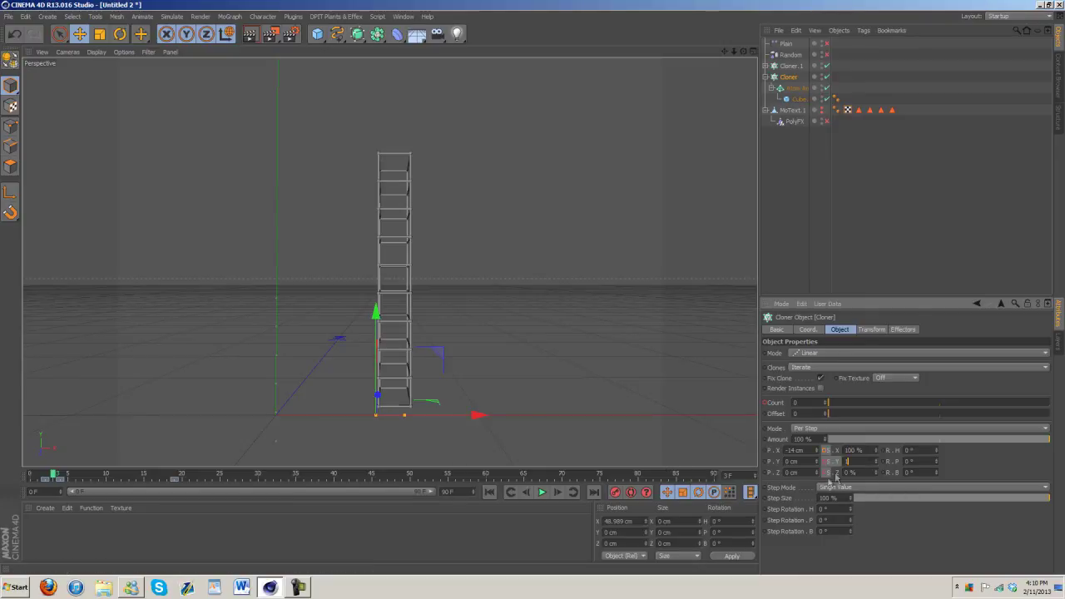
{"action": "type", "text": "00"}
{"action": "key", "text": "Tab"}
{"action": "type", "text": "100"}
{"action": "mouse_move", "coordinate": [68, 476]}
{"action": "left_mouse_down"}
{"action": "mouse_move", "coordinate": [32, 475]}
{"action": "mouse_move", "coordinate": [111, 475]}
{"action": "mouse_move", "coordinate": [27, 485]}
{"action": "left_mouse_up"}
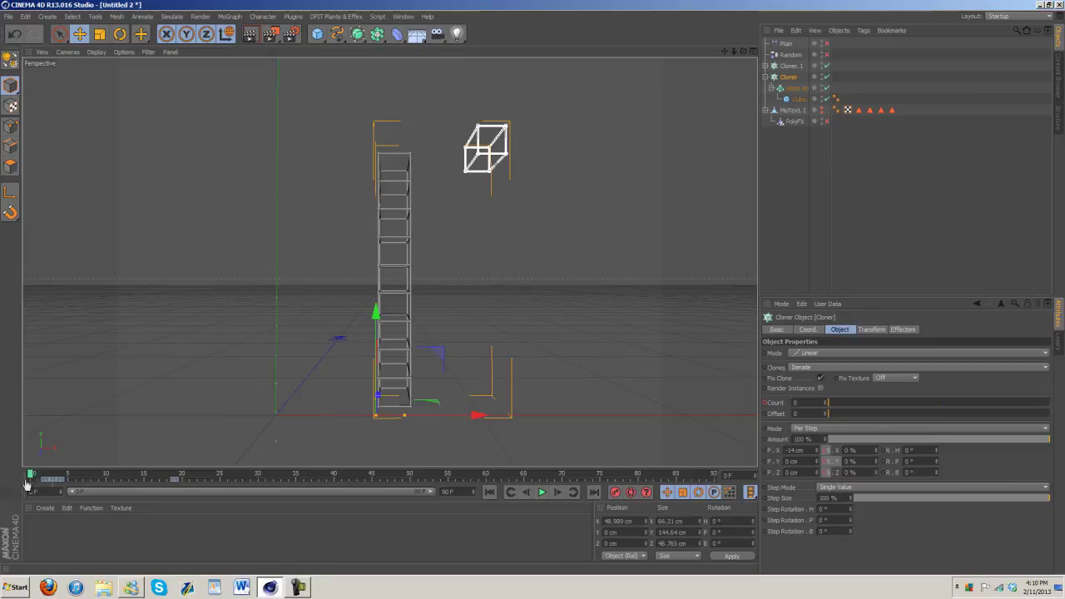
- Play back the animation to check how the crossbar starts and builds up
{"action": "left_click", "coordinate": [542, 495]}
{"action": "left_click", "coordinate": [542, 495]}
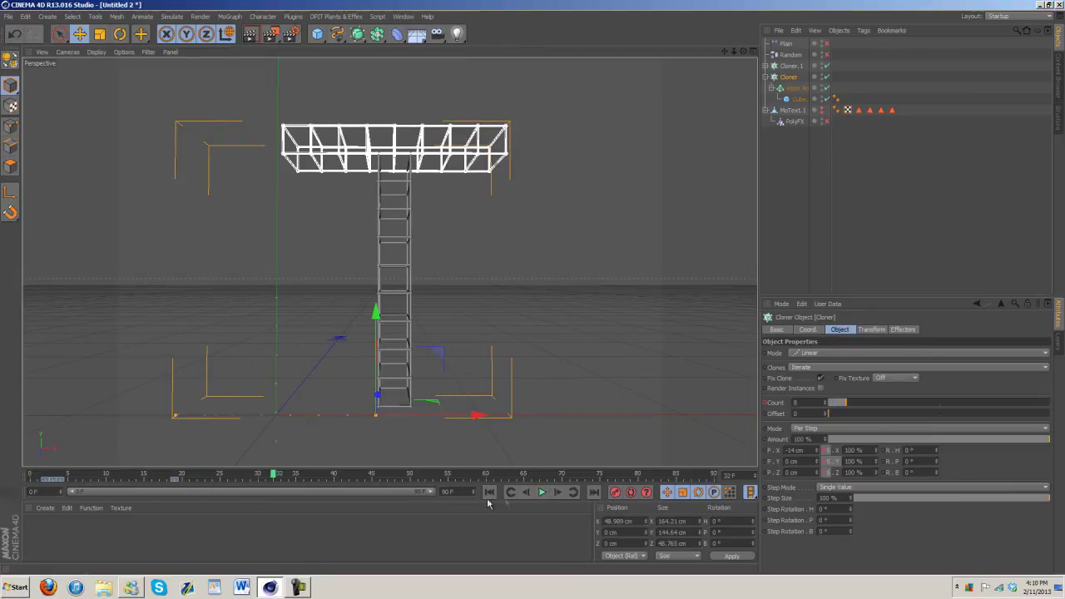
{"action": "left_click", "coordinate": [541, 491]}
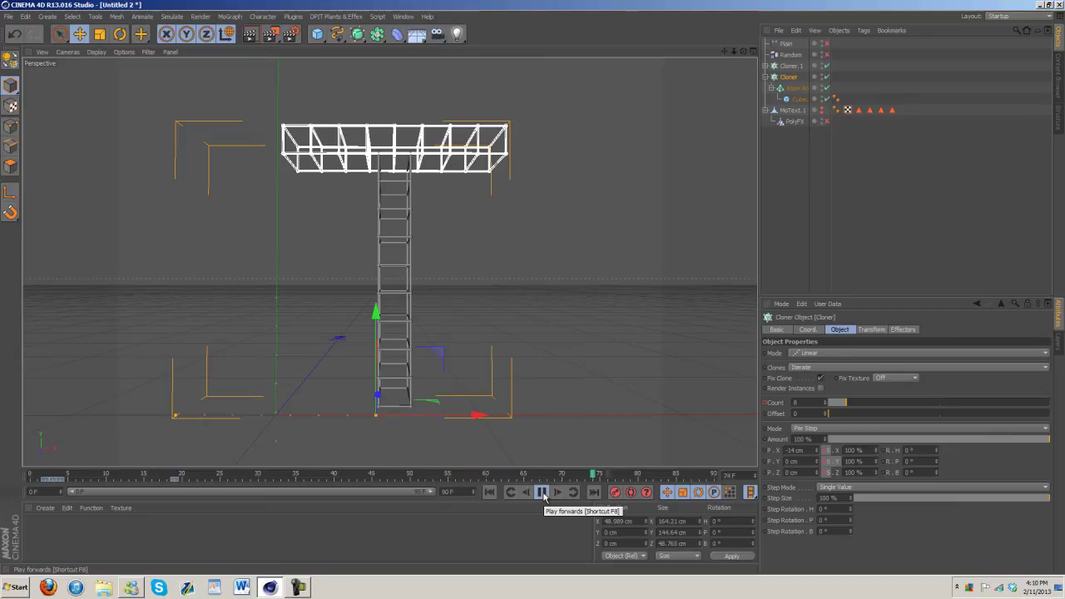
{"action": "left_click", "coordinate": [542, 492]}
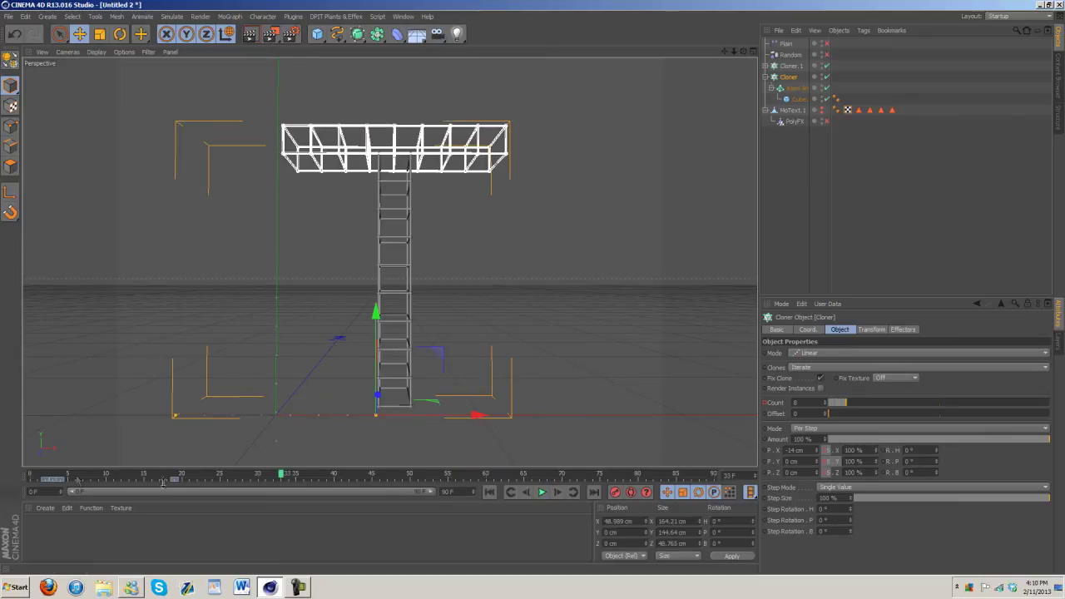
- Shift the crossbar's two count keyframes four frames later, to frames 8 and 23, and replay with nothing selected
{"action": "left_click_drag", "start_coordinate": [196, 479], "coordinate": [115, 482]}
{"action": "left_click_drag", "start_coordinate": [280, 475], "coordinate": [32, 481]}
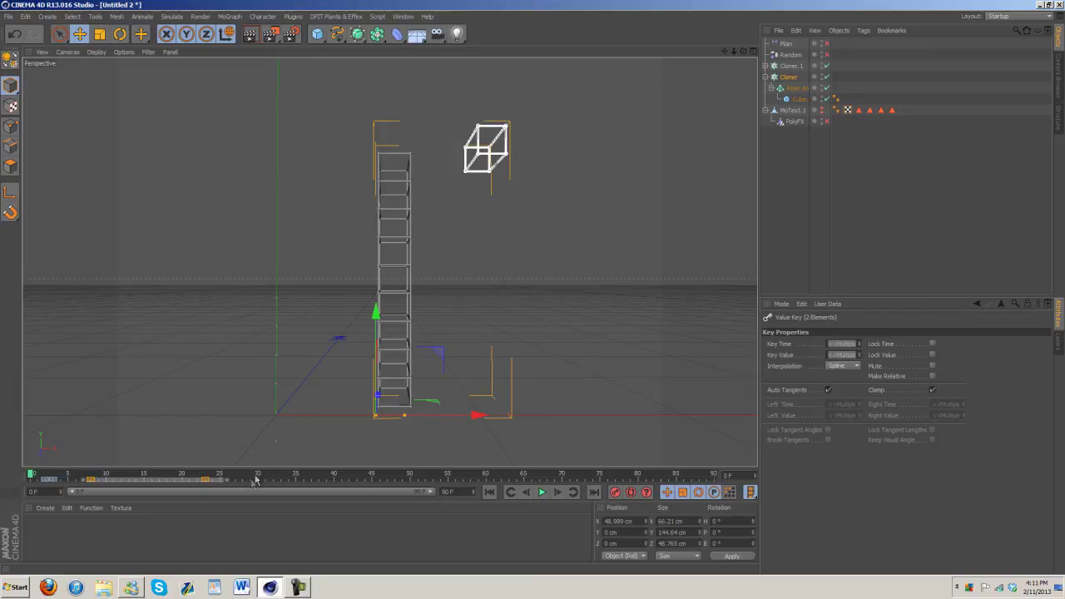
{"action": "left_click", "coordinate": [542, 491]}
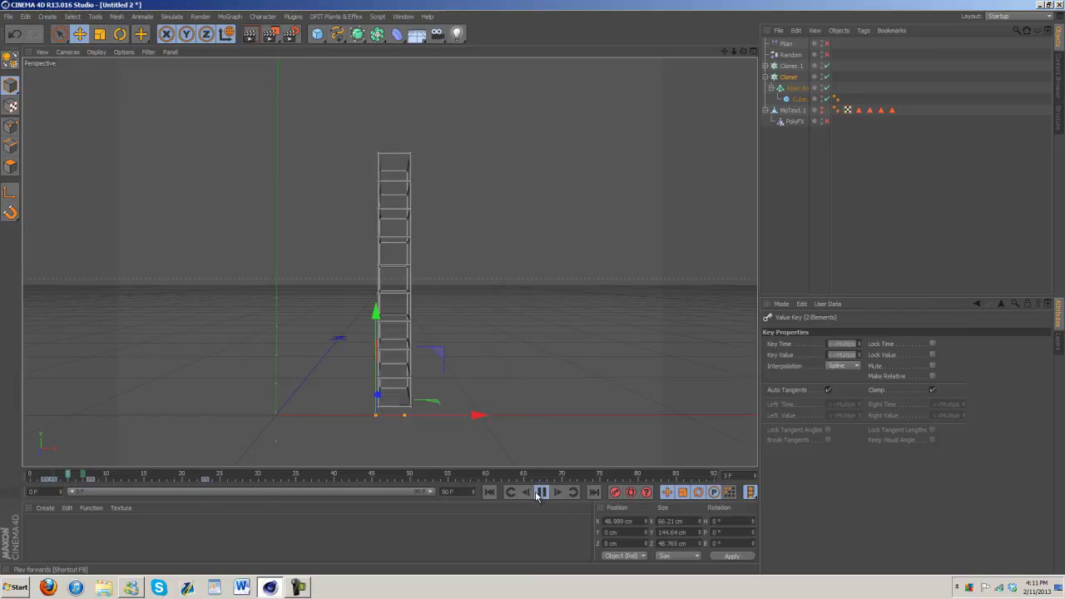
{"action": "left_click", "coordinate": [804, 161]}
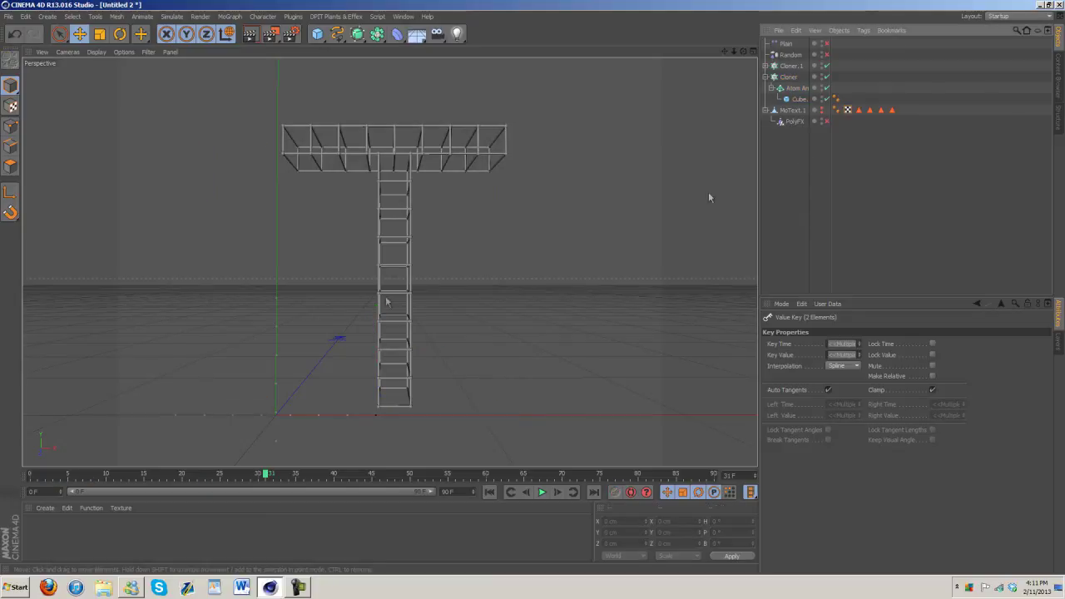
- Replay the crossbar's growth onto the stem and scrub back to frame 30
{"action": "mouse_move", "coordinate": [208, 481]}
{"action": "left_mouse_down"}
{"action": "mouse_move", "coordinate": [2, 492]}
{"action": "mouse_move", "coordinate": [442, 475]}
{"action": "left_mouse_up"}
{"action": "left_click", "coordinate": [543, 493]}
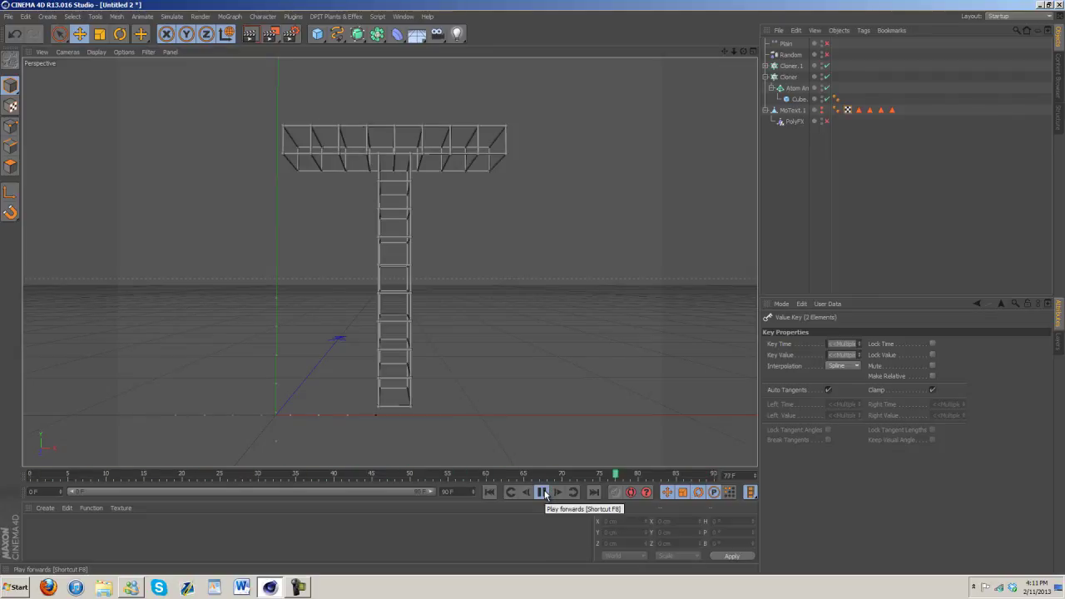
{"action": "left_click", "coordinate": [541, 492]}
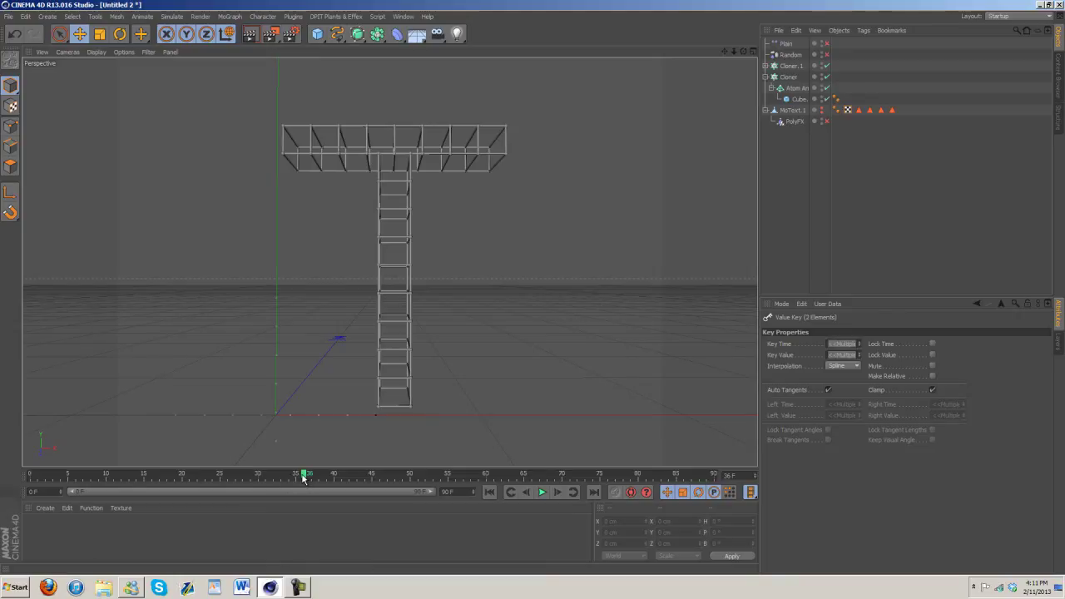
{"action": "left_click_drag", "start_coordinate": [303, 478], "coordinate": [259, 486]}
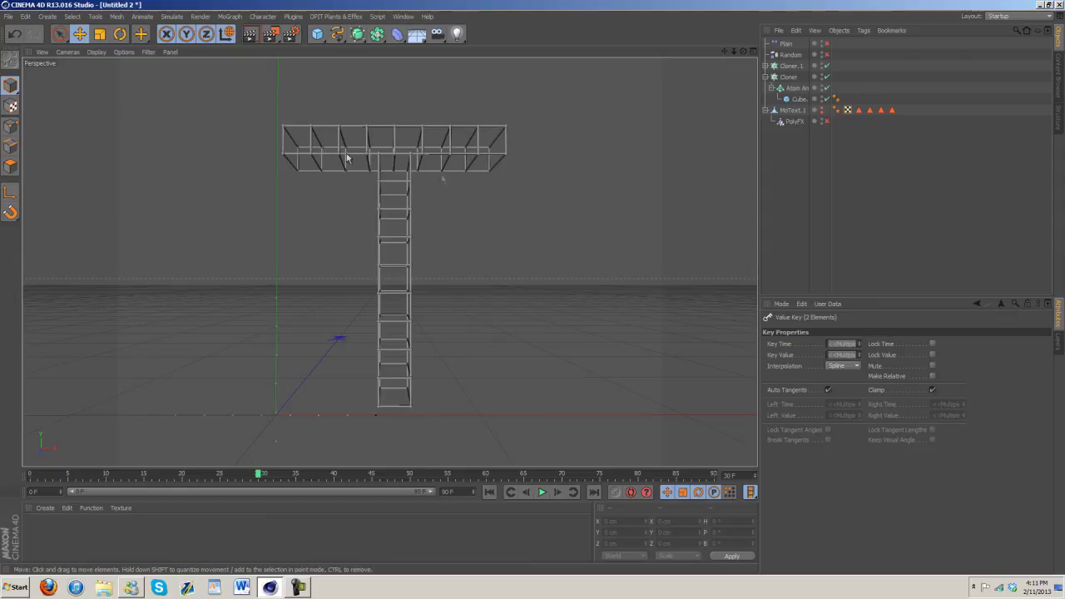
- Try lowering the stem Cloner's count to 5 and return it to 9
{"action": "left_click", "coordinate": [788, 77]}
{"action": "left_click", "coordinate": [791, 66]}
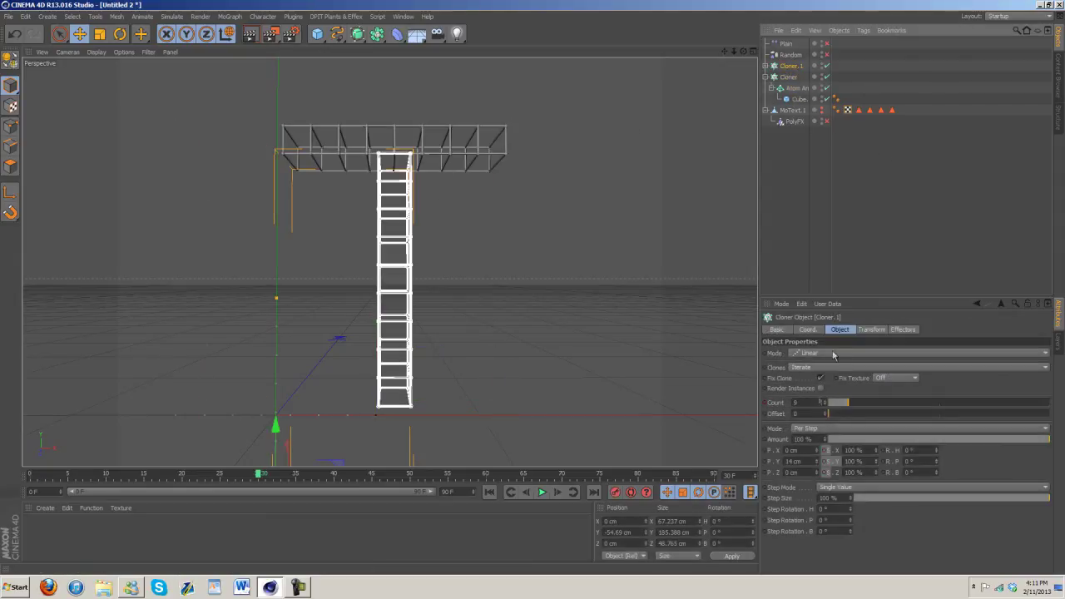
{"action": "left_click", "coordinate": [826, 405]}
{"action": "left_click", "coordinate": [825, 405]}
{"action": "left_click", "coordinate": [825, 405]}
{"action": "left_click", "coordinate": [825, 406]}
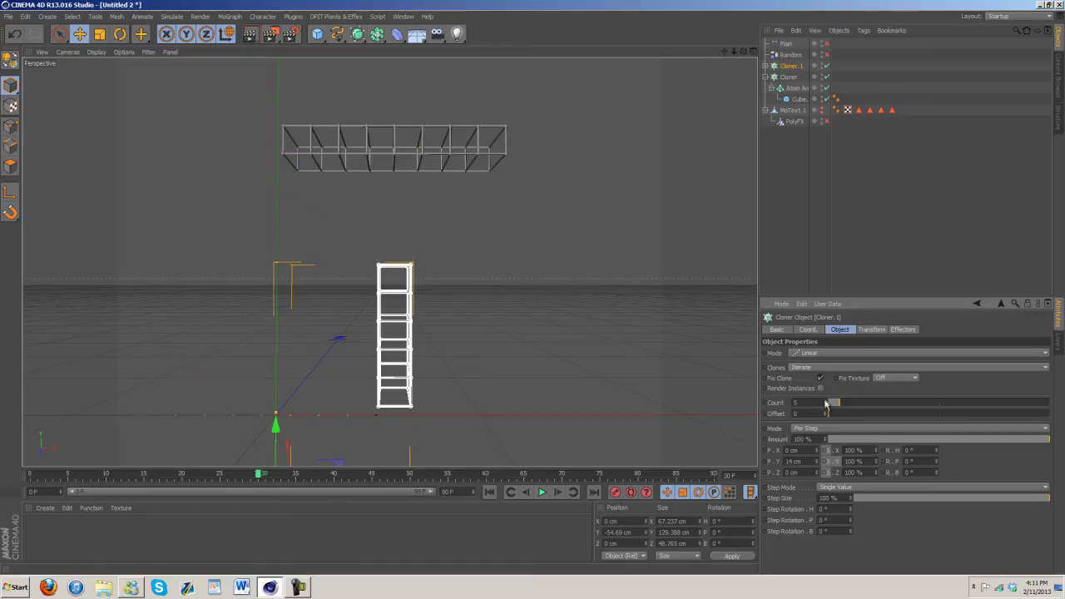
{"action": "left_click_drag", "start_coordinate": [827, 405], "coordinate": [829, 401]}
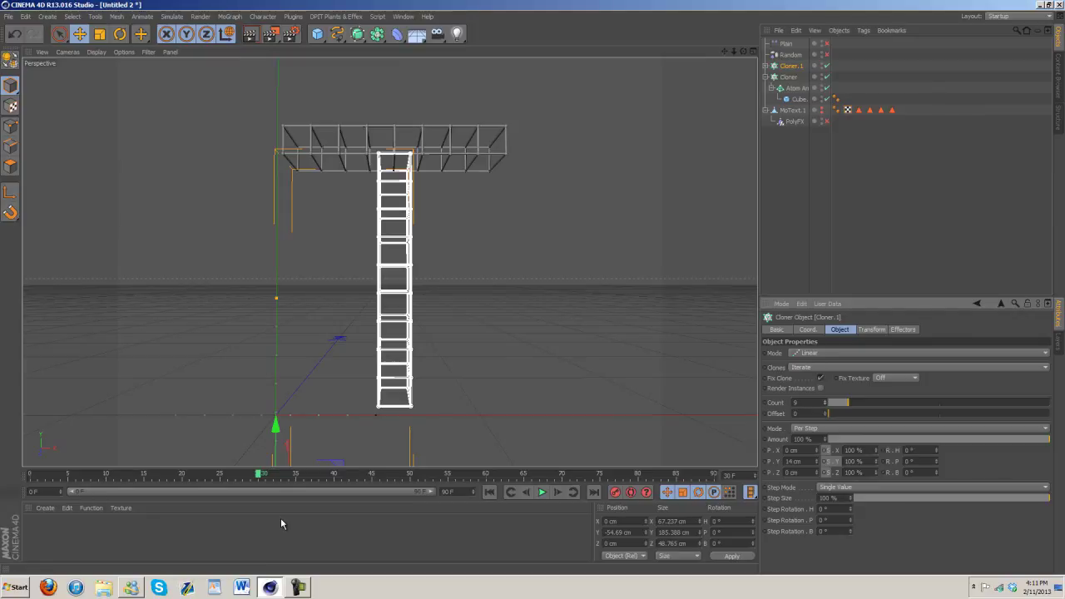
- Re-enable the Plain, Random and PolyFX objects and restore the T text mesh's visibility
{"action": "left_click", "coordinate": [827, 44]}
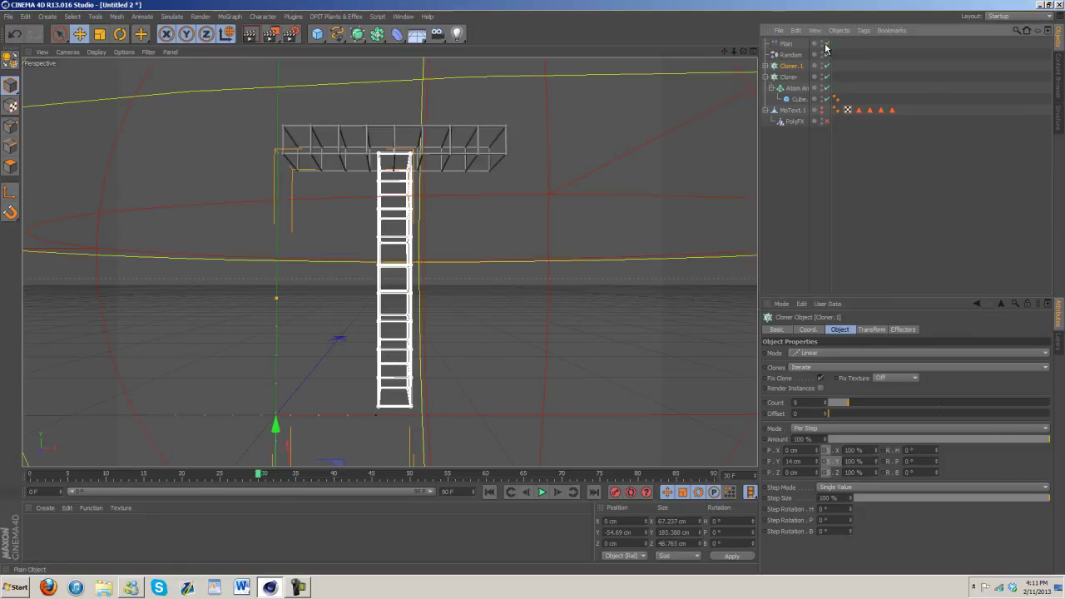
{"action": "left_click", "coordinate": [822, 112]}
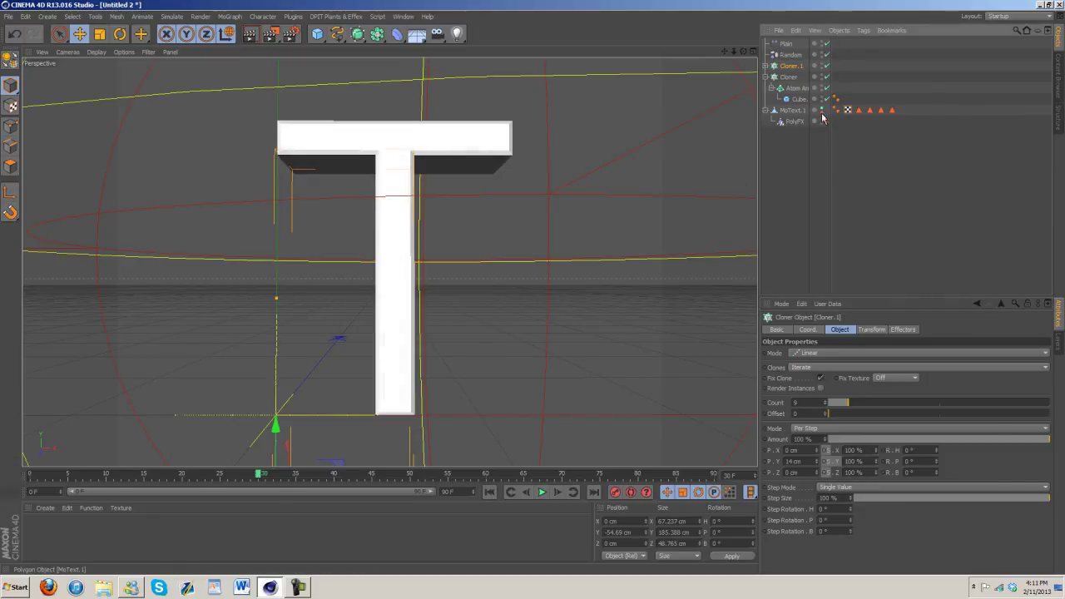
{"action": "left_click", "coordinate": [822, 110]}
{"action": "left_click", "coordinate": [822, 111]}
{"action": "left_click", "coordinate": [822, 111]}
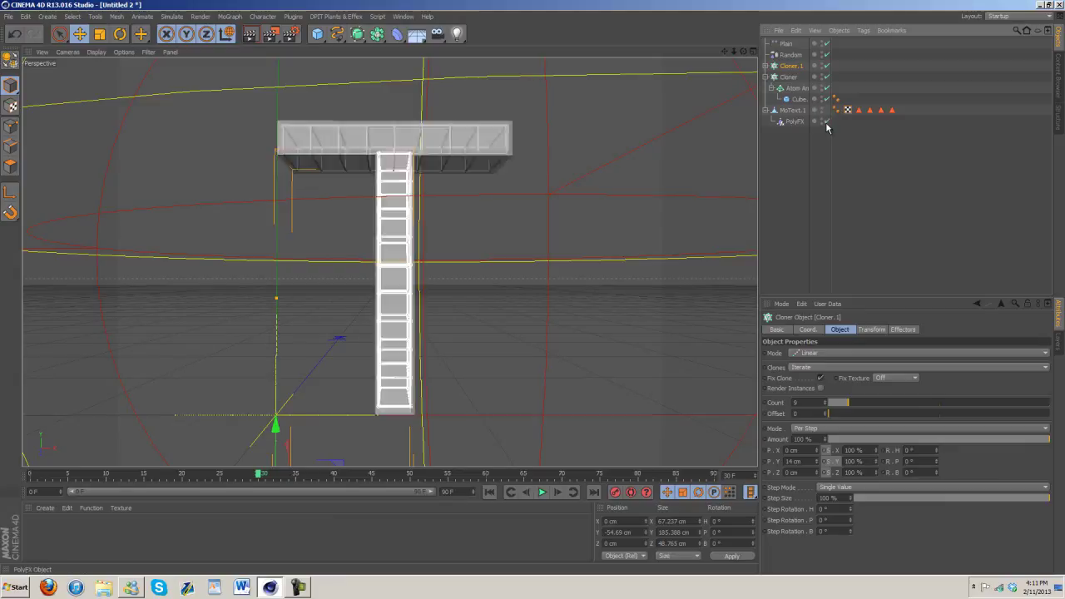
- Keyframe the Plain and Random effectors together at frame 45 in their current position over the T
{"action": "left_click", "coordinate": [791, 54]}
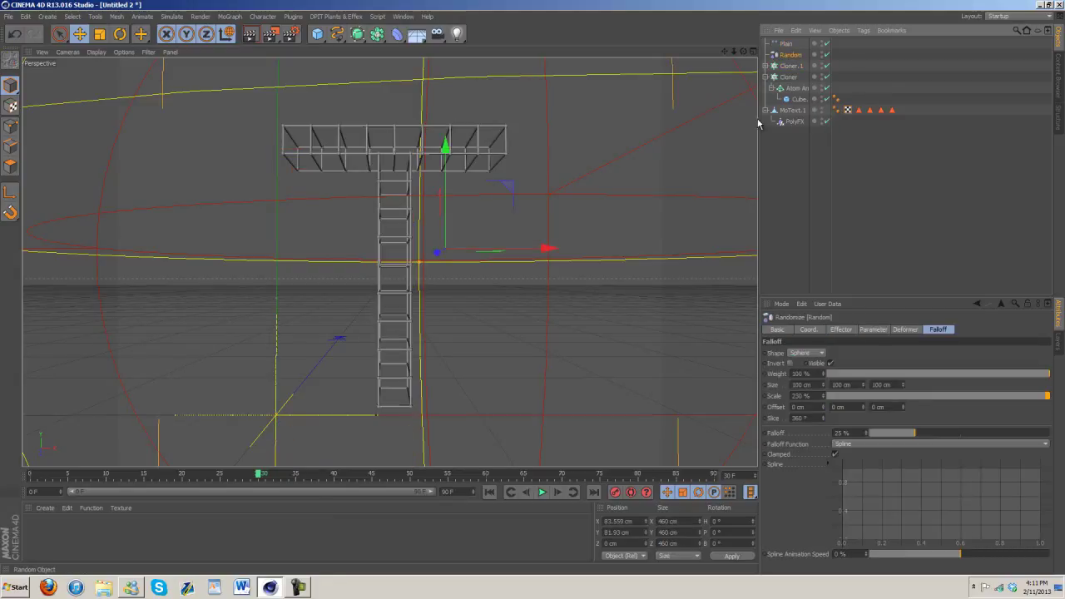
{"action": "left_click", "coordinate": [787, 43], "text": "ctrl"}
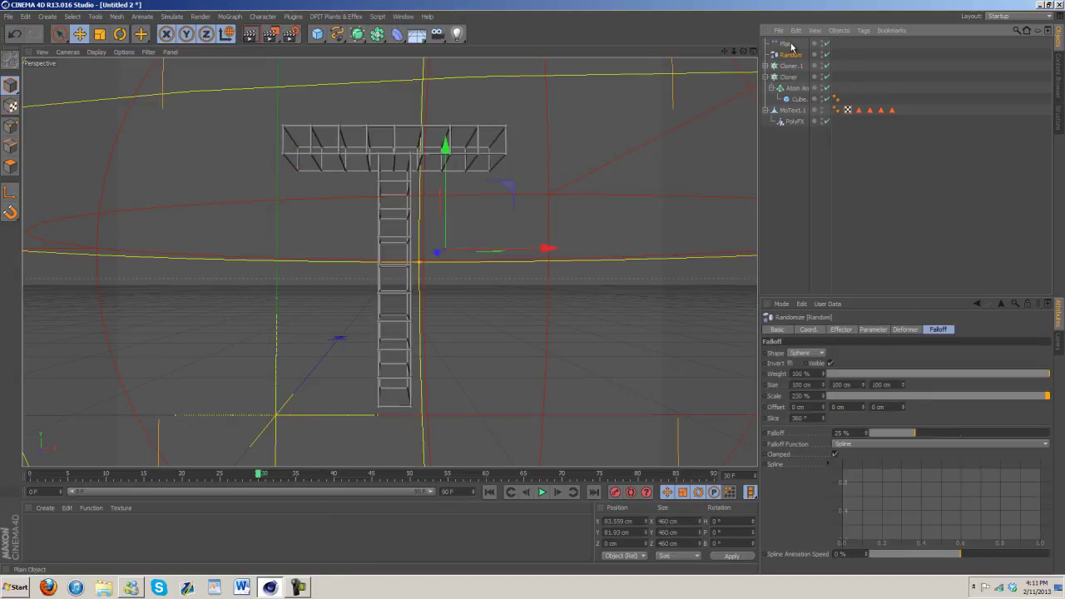
{"action": "left_click", "coordinate": [250, 476]}
{"action": "left_click_drag", "start_coordinate": [250, 477], "coordinate": [374, 477]}
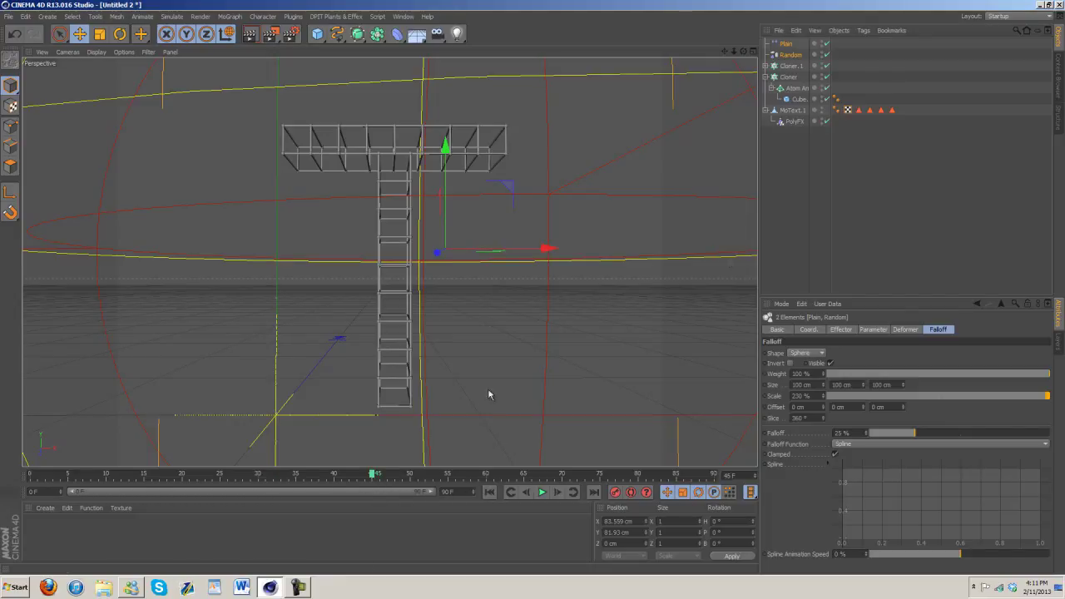
{"action": "scroll", "coordinate": [530, 292], "scroll_direction": "down", "scroll_amount": 6}
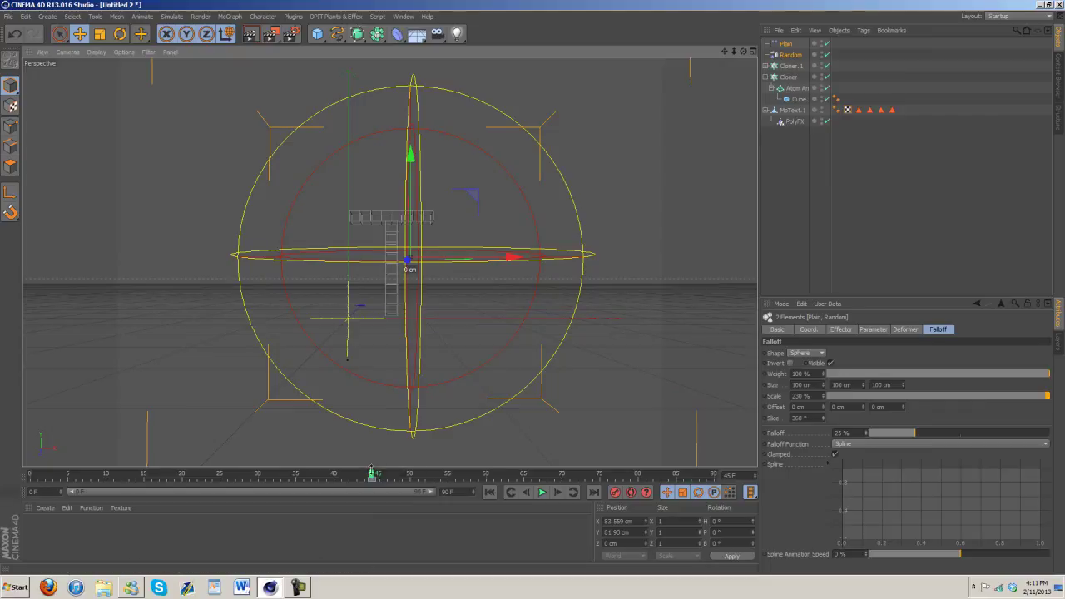
- Move both effectors along X to about 378 cm at frame 55, keyframe them there, and play back the reveal
{"action": "left_click", "coordinate": [441, 475]}
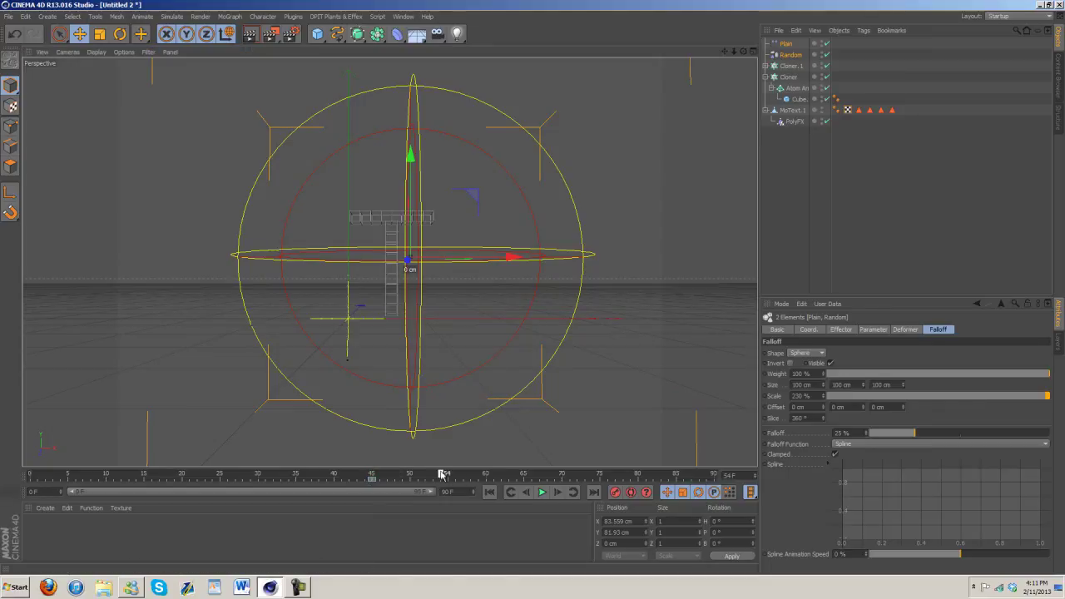
{"action": "left_click_drag", "start_coordinate": [511, 262], "coordinate": [732, 267]}
{"action": "left_click", "coordinate": [647, 492]}
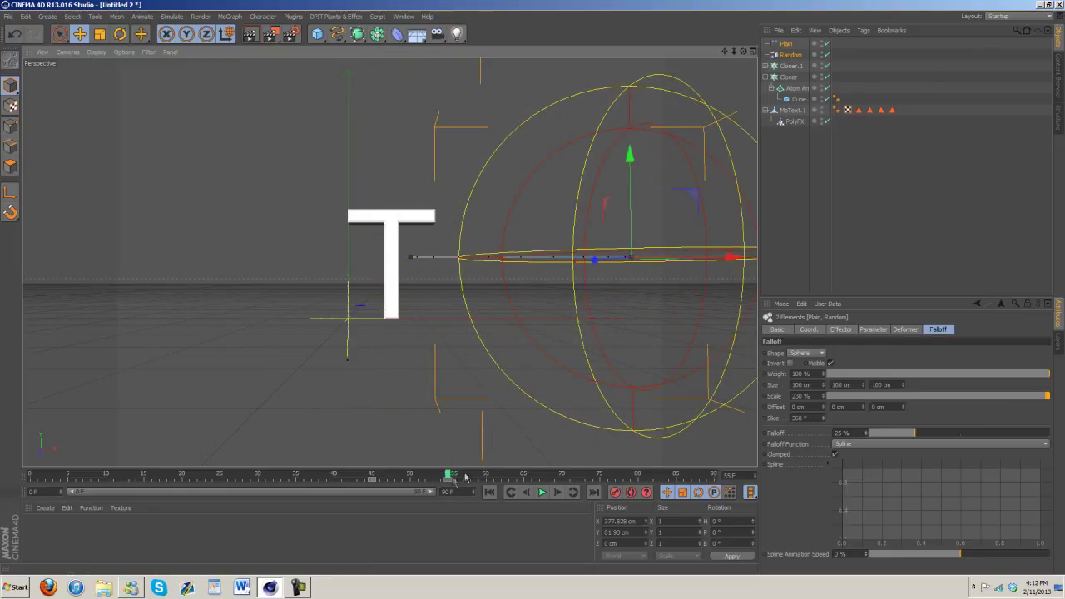
{"action": "left_click_drag", "start_coordinate": [452, 476], "coordinate": [227, 476]}
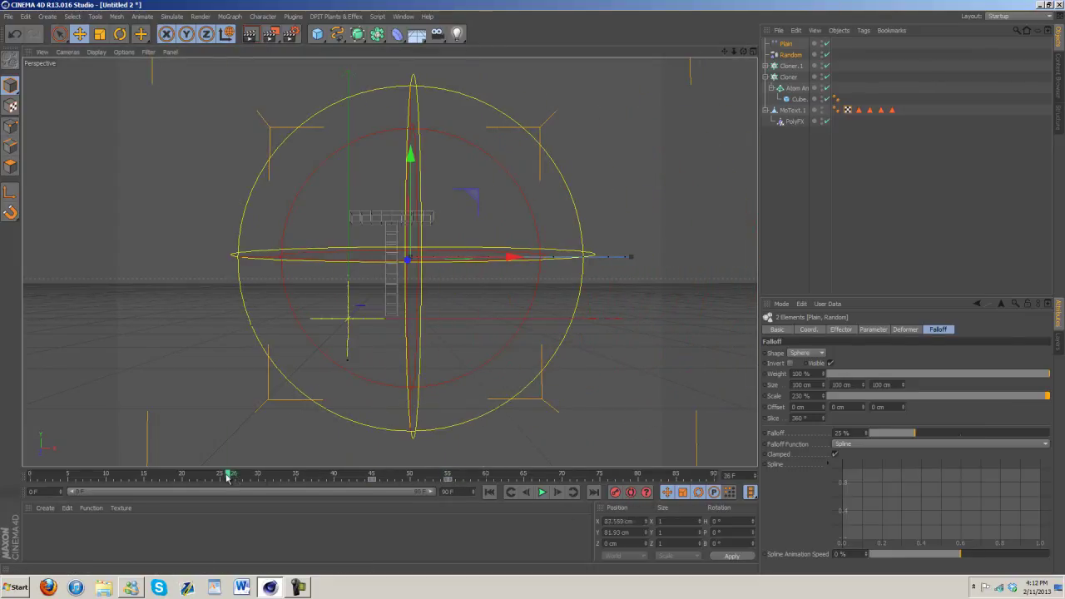
{"action": "left_click", "coordinate": [542, 494]}
{"action": "left_click", "coordinate": [542, 493]}
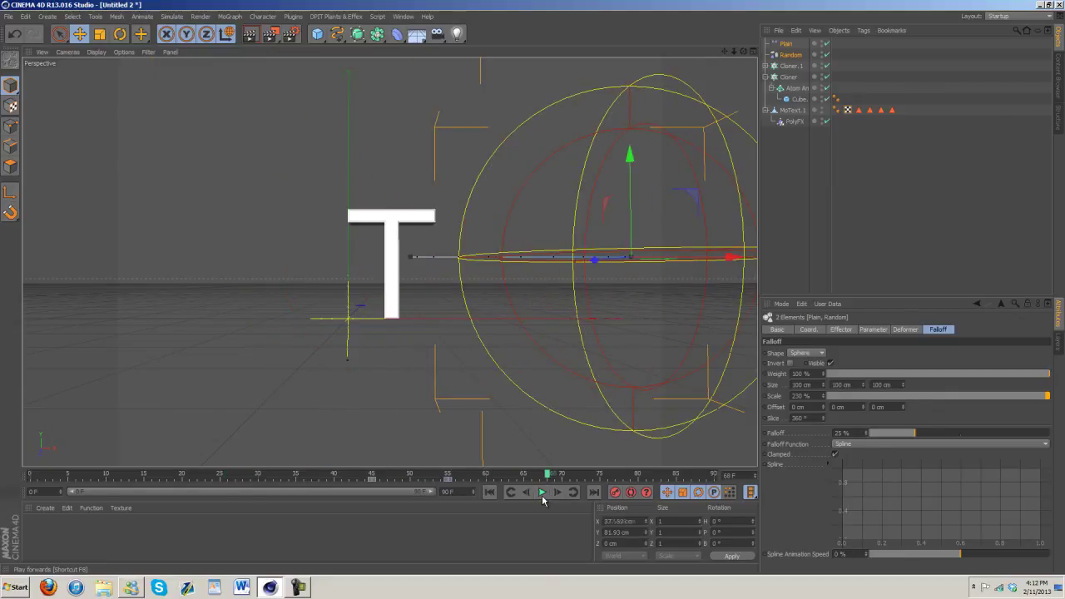
- Shift the effectors' end keyframe from frame 55 to frame 65 and replay the slower reveal
{"action": "left_click_drag", "start_coordinate": [444, 486], "coordinate": [574, 483]}
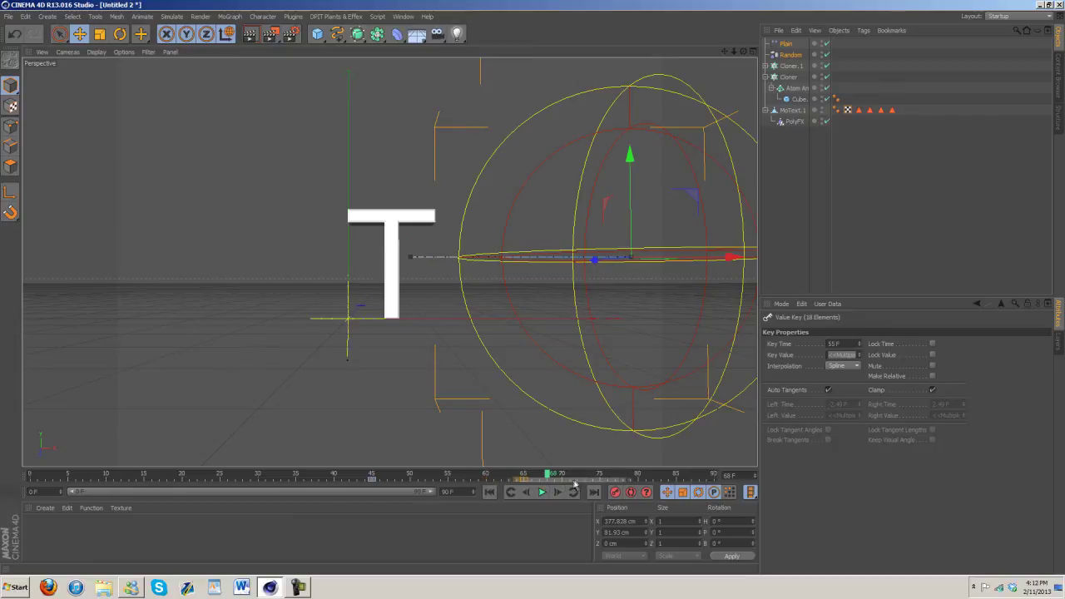
{"action": "left_click", "coordinate": [323, 475]}
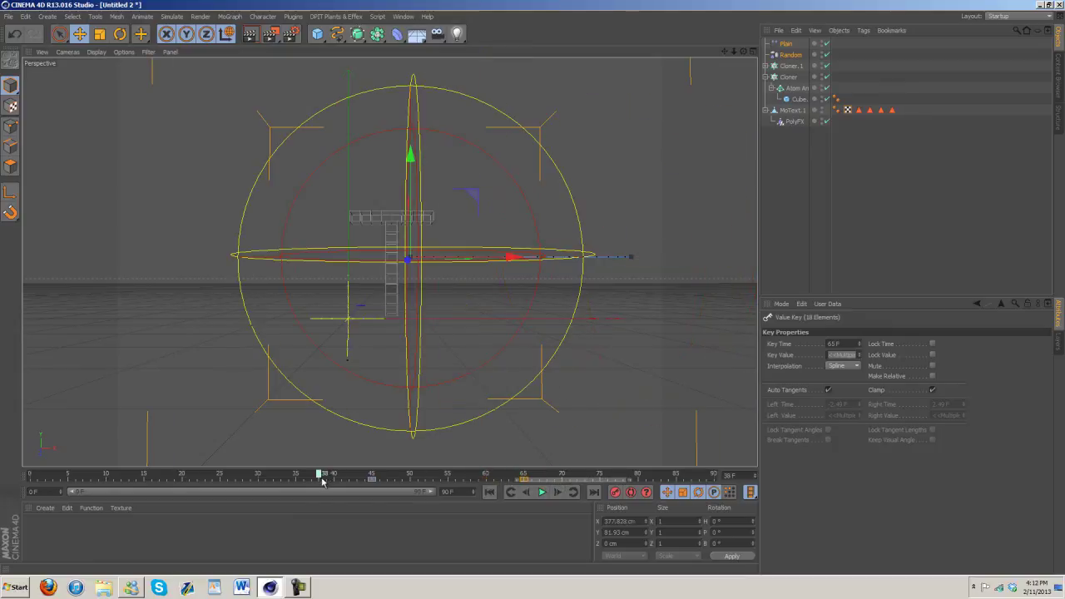
{"action": "left_click", "coordinate": [541, 492]}
{"action": "left_click", "coordinate": [542, 492]}
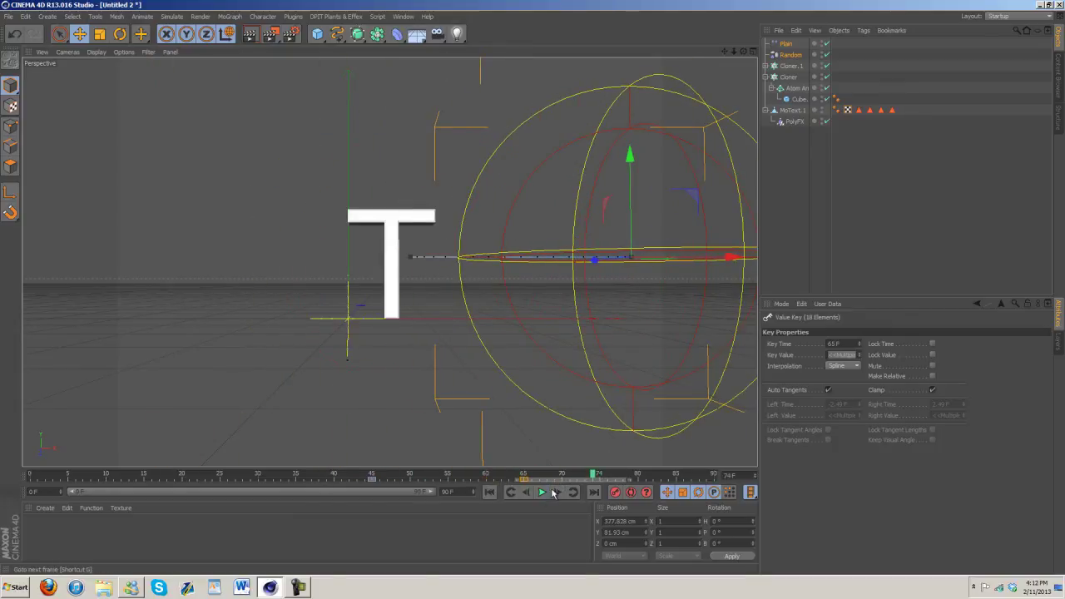
- Scrub back to frame 42 and examine the T framework up close from a slightly turned angle
{"action": "left_click", "coordinate": [449, 480]}
{"action": "left_click_drag", "start_coordinate": [592, 474], "coordinate": [349, 474]}
{"action": "scroll", "coordinate": [534, 291], "scroll_direction": "up", "scroll_amount": 10}
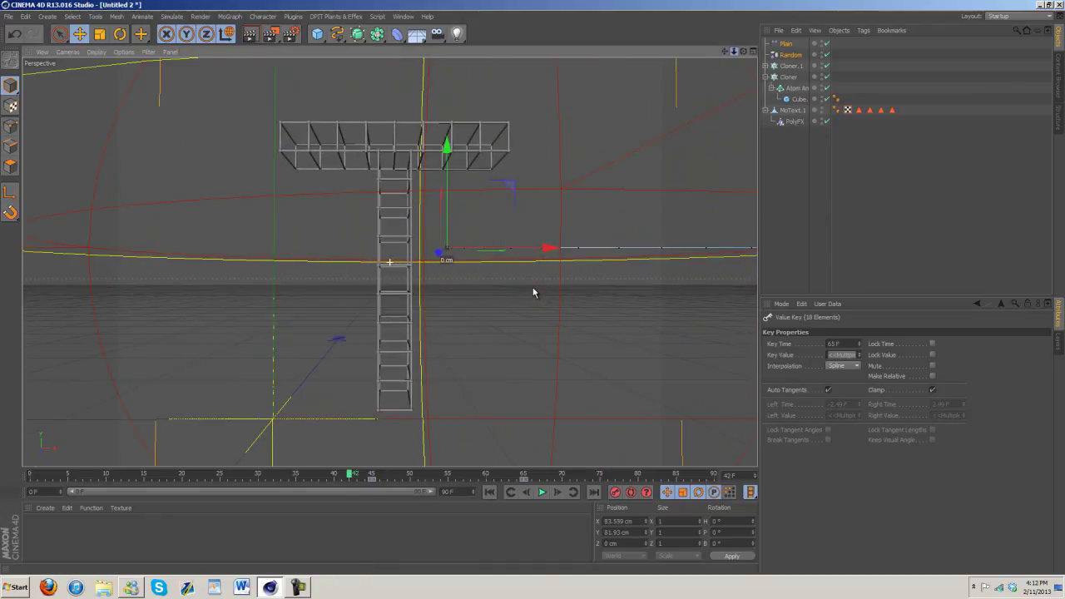
{"action": "scroll", "coordinate": [533, 292], "scroll_direction": "down", "scroll_amount": 3}
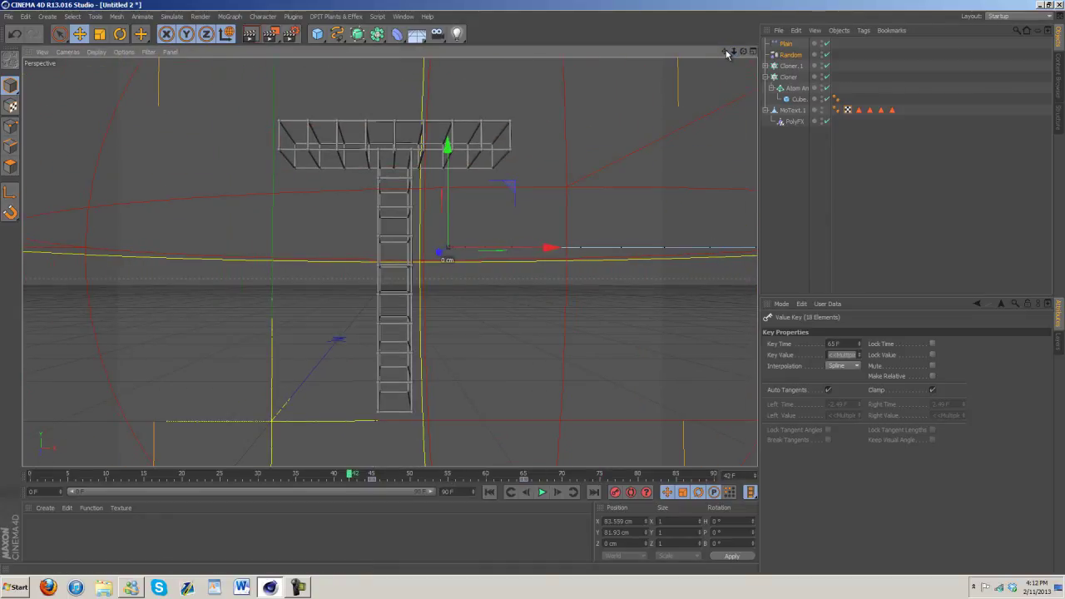
{"action": "scroll", "coordinate": [533, 292], "scroll_direction": "down", "scroll_amount": 4}
{"action": "mouse_move", "coordinate": [535, 288]}
{"action": "middle_mouse_down", "text": "alt"}
{"action": "mouse_move", "coordinate": [549, 293]}
{"action": "mouse_move", "coordinate": [521, 295]}
{"action": "middle_mouse_up", "text": "alt"}
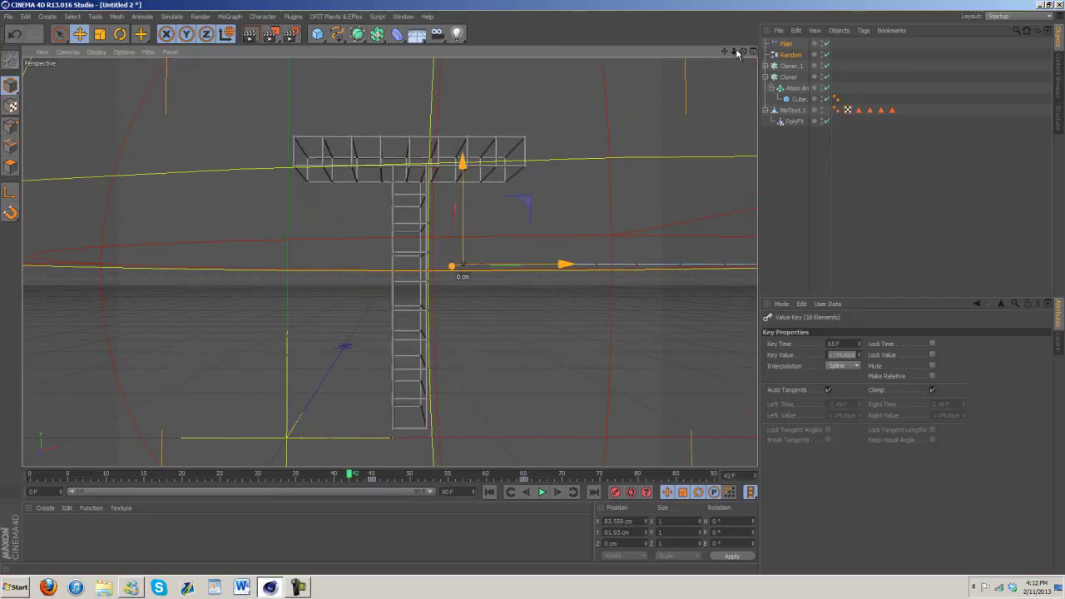
{"action": "right_click_drag", "start_coordinate": [532, 288], "coordinate": [507, 288], "text": "alt"}
{"action": "left_click_drag", "start_coordinate": [745, 52], "coordinate": [533, 287]}
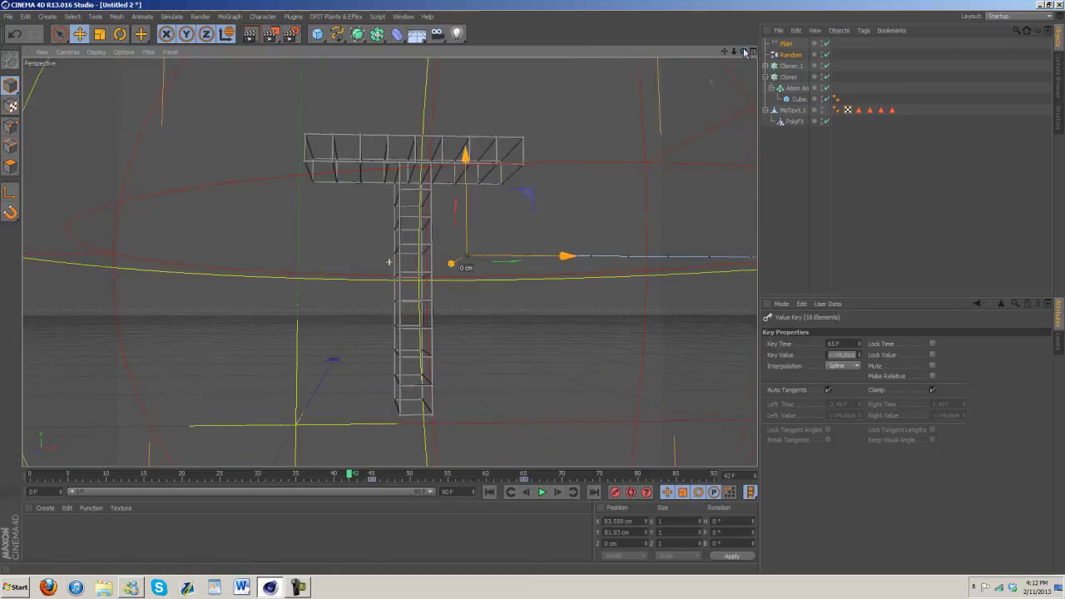